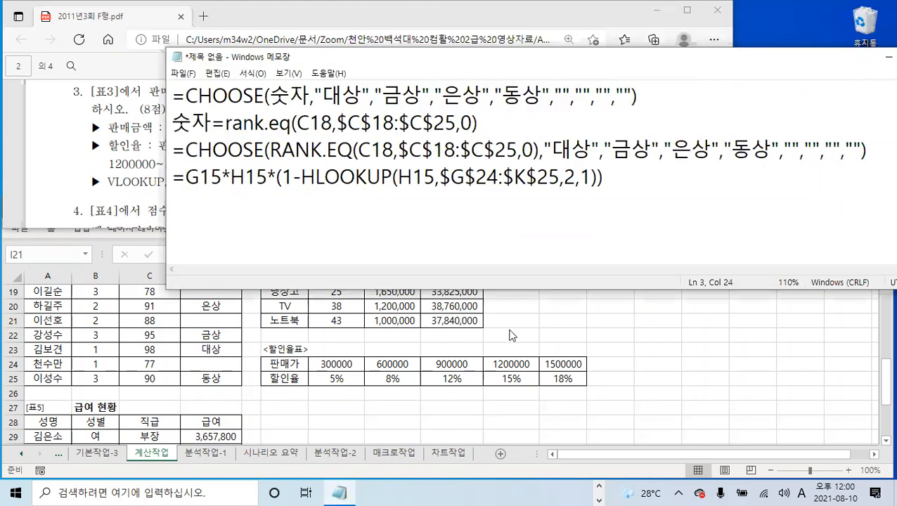
- With table 5 of the Excel worksheet in view, start a =SUMIF( line below the HLOOKUP formula in Notepad
click(503, 356)
scroll(409, 343, down, 2)
scroll(409, 342, down, 2)
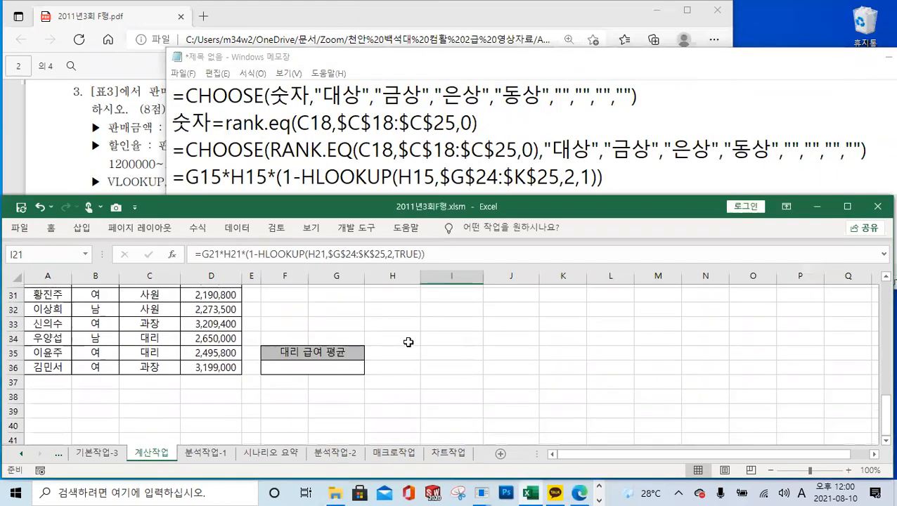
scroll(408, 343, up, 1)
scroll(408, 343, up, 1)
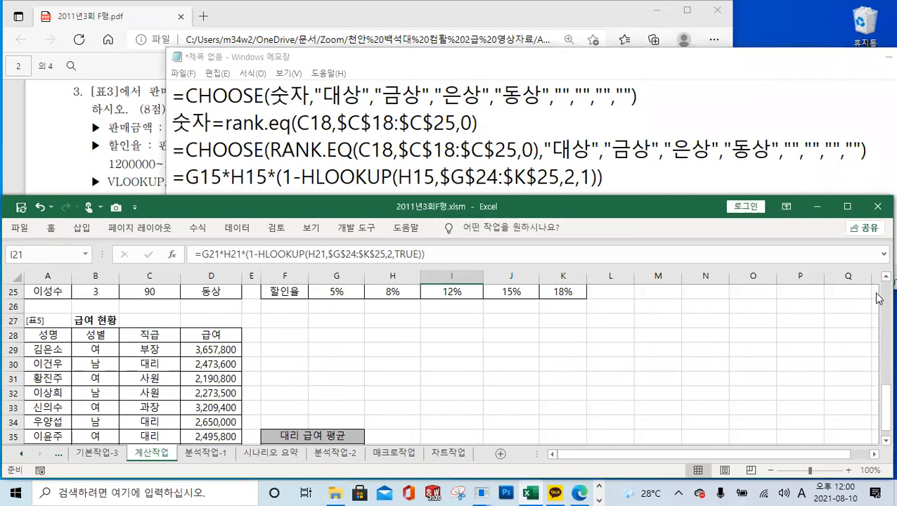
click(878, 441)
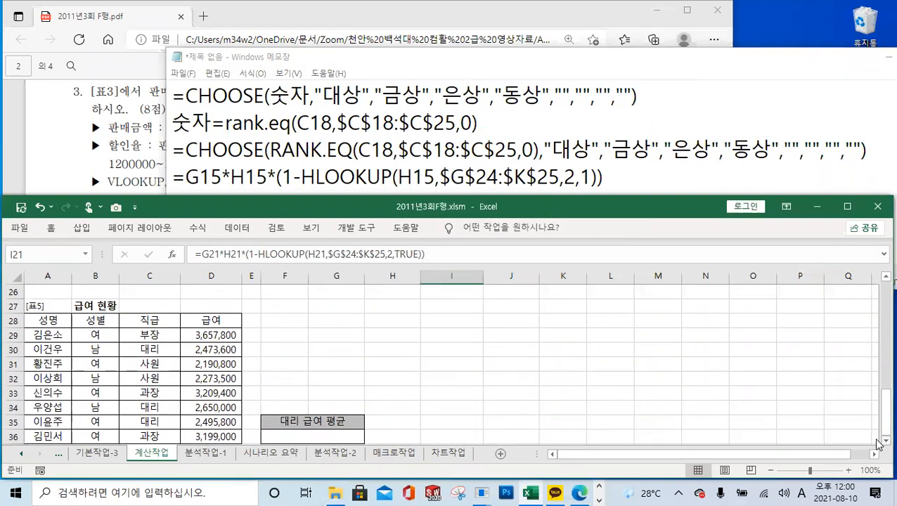
click(485, 144)
click(197, 203)
text(=)
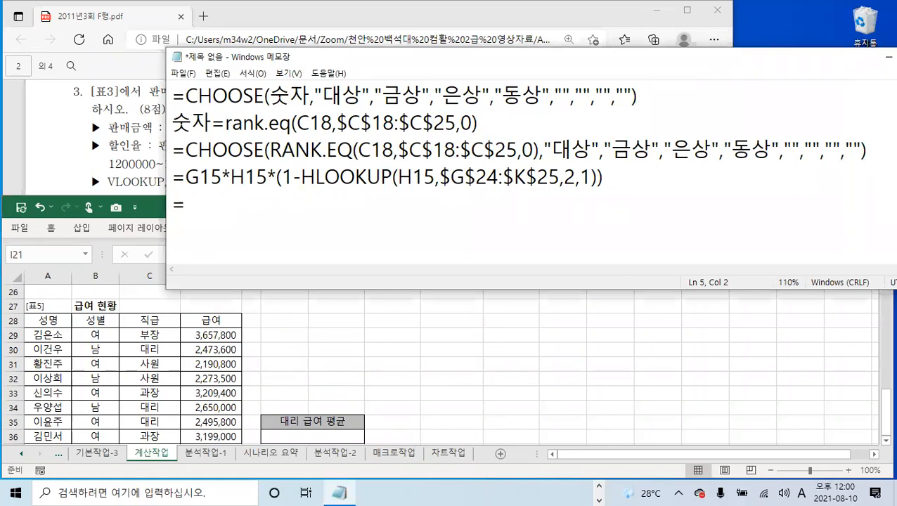
drag(307, 57, 431, 125)
text(SU)
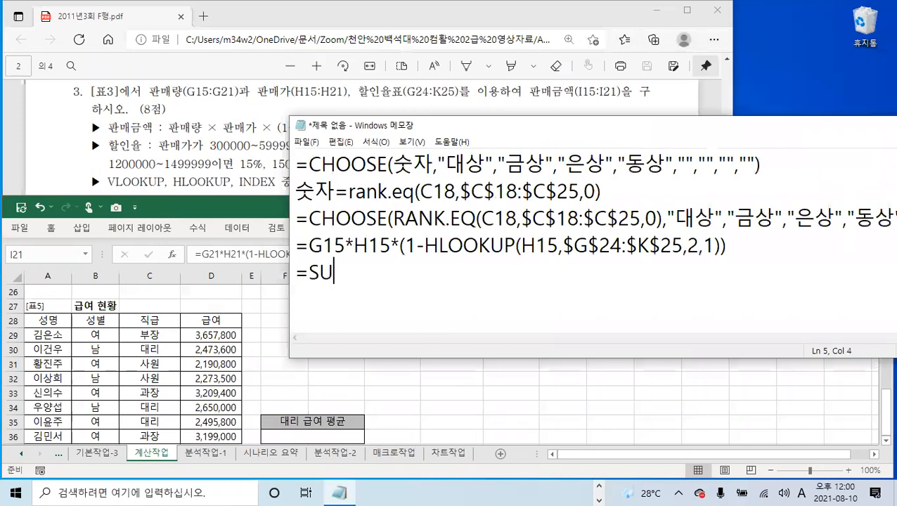
text(MIF()
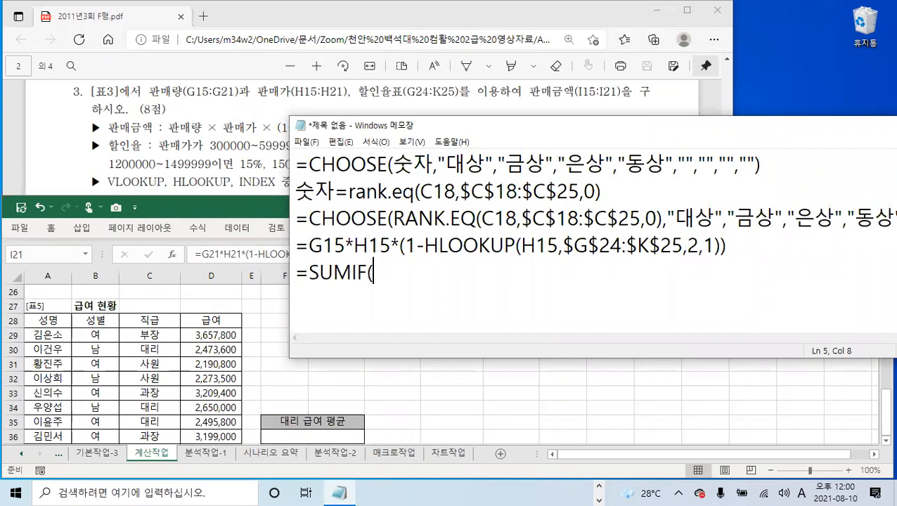
- Show question 5 in the exam PDF and move the Notepad window clear of the question's text
click(212, 158)
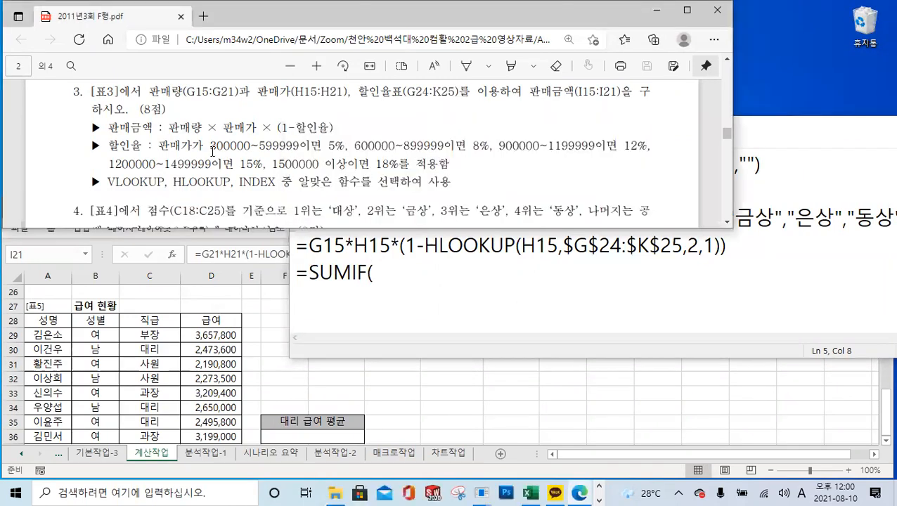
scroll(213, 155, down, 5)
scroll(212, 151, down, 3)
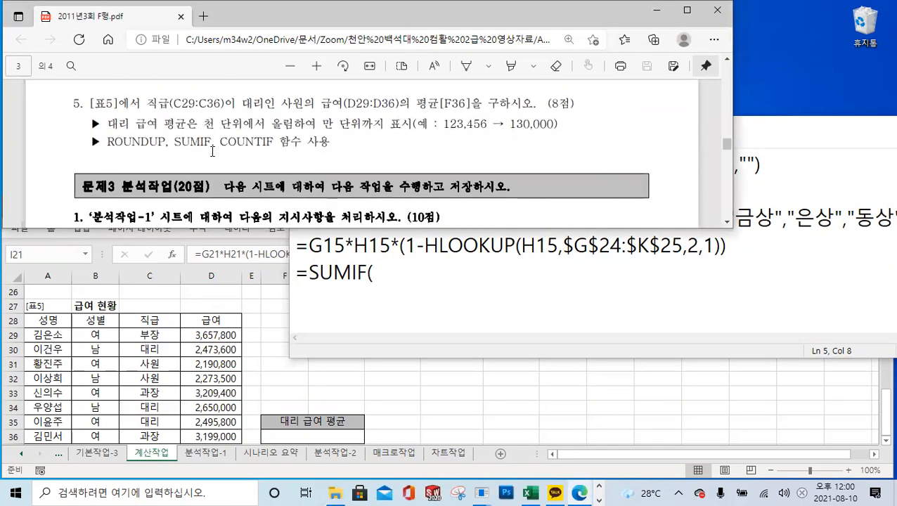
click(398, 279)
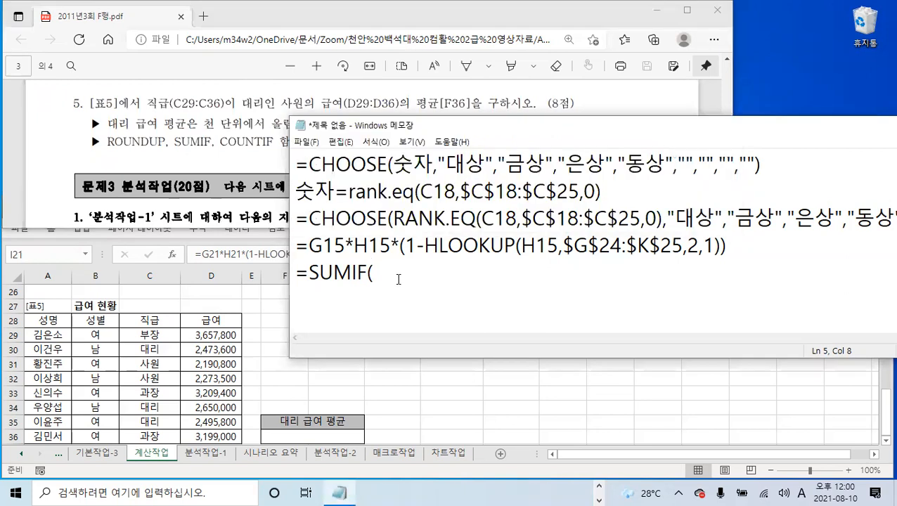
drag(464, 132, 462, 177)
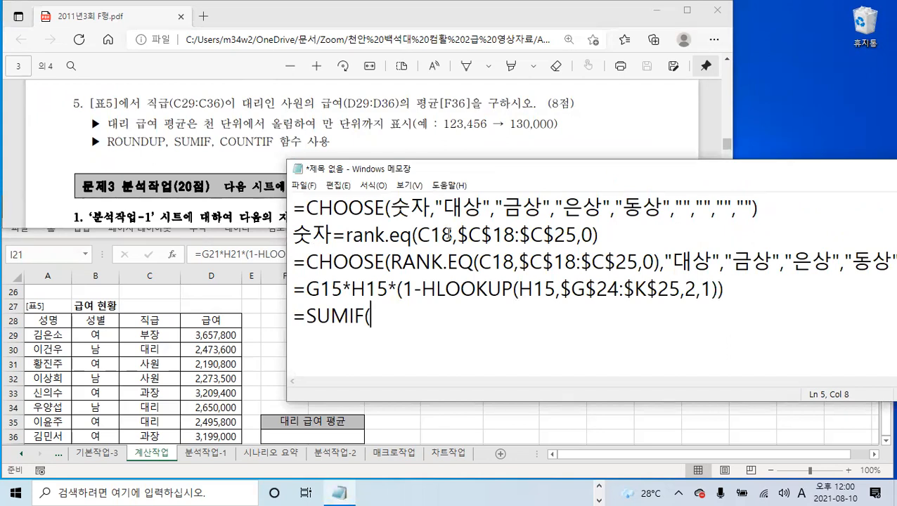
drag(350, 316, 365, 317)
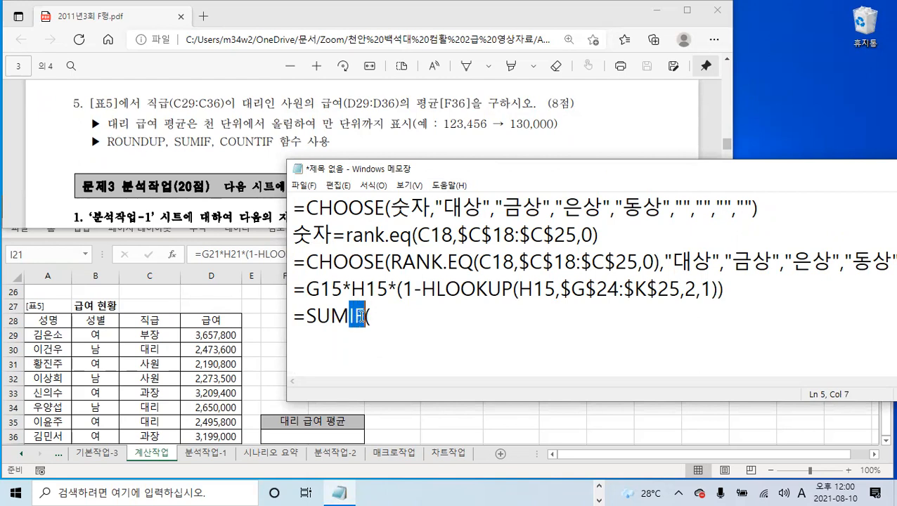
click(401, 318)
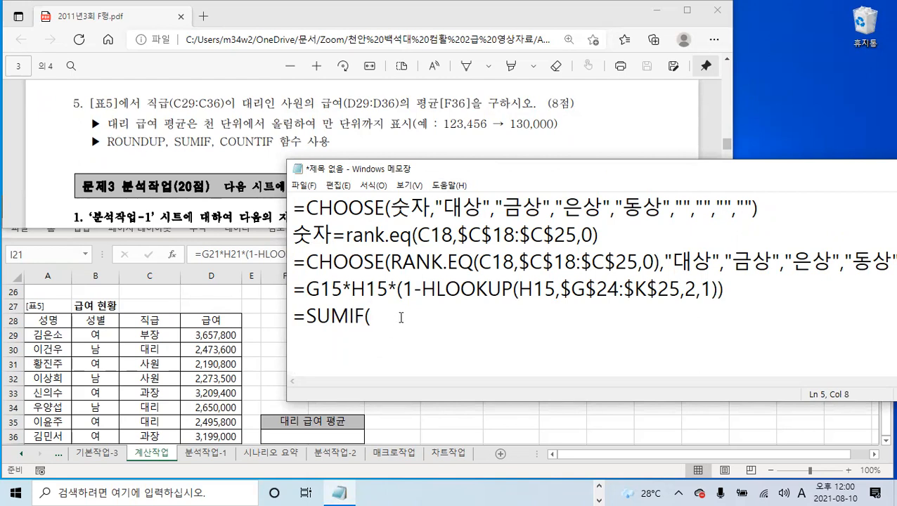
- Add a new line with =COUNTIF( beneath the SUMIF line in the Notepad notes
click(311, 342)
click(408, 324)
key(Return)
text(=COUNT)
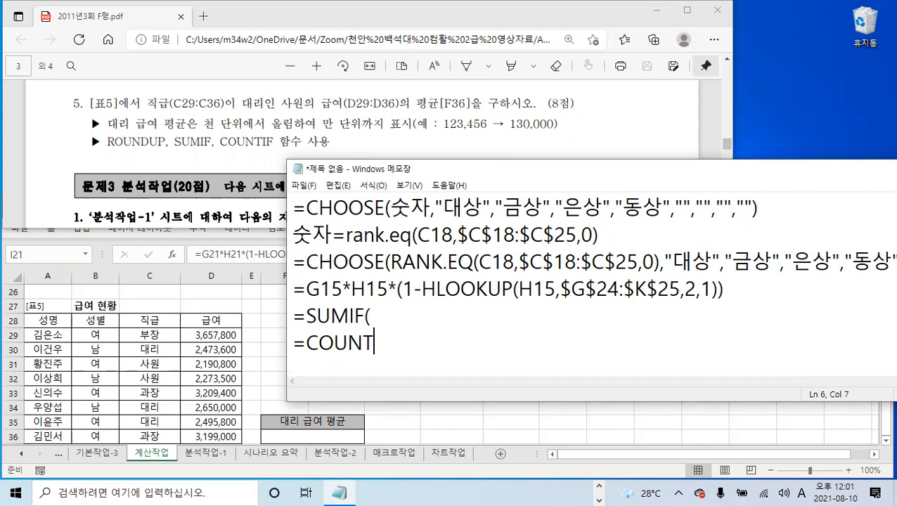
text(IF()
- Extend the SUMIF line with the range C29:C36 and the criterion "대리"
click(395, 312)
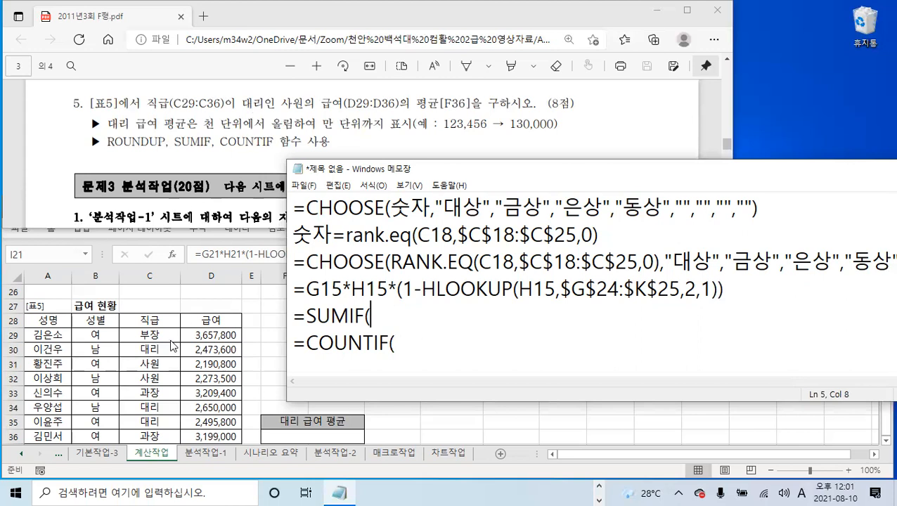
text(C29)
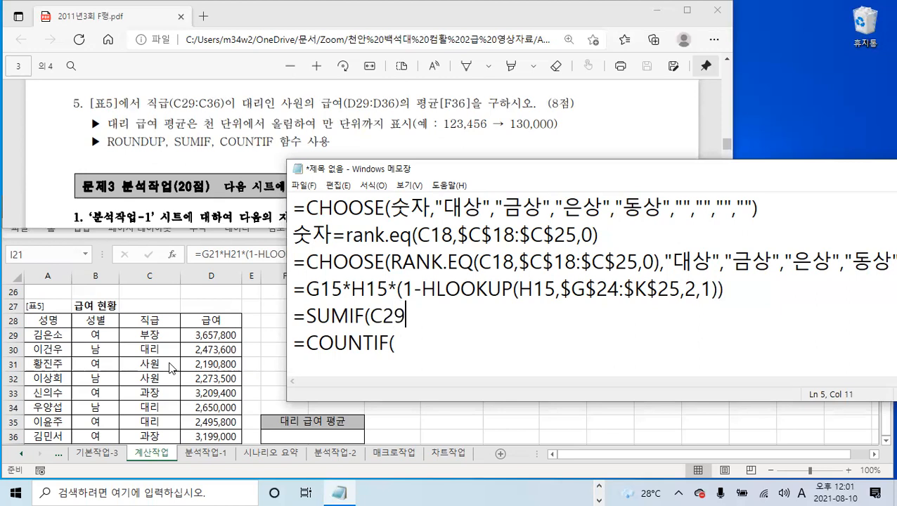
text(:C36)
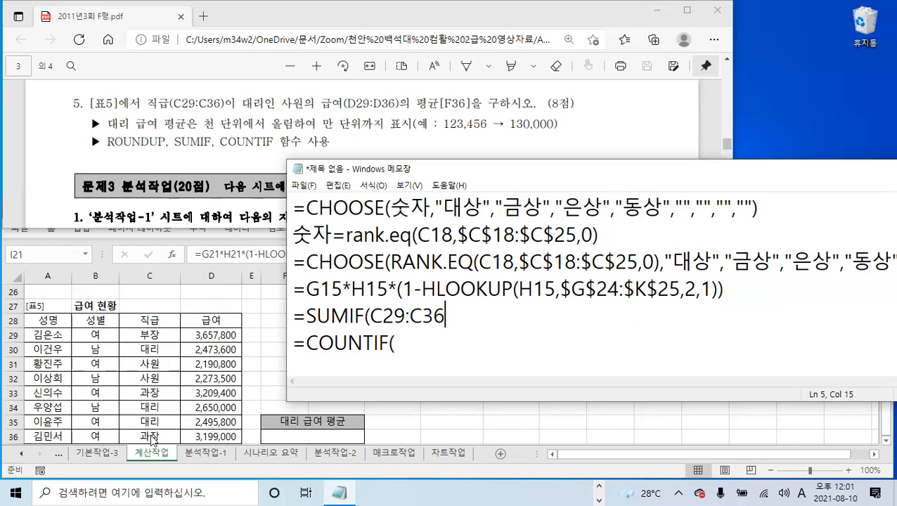
text(,)
text("대리")
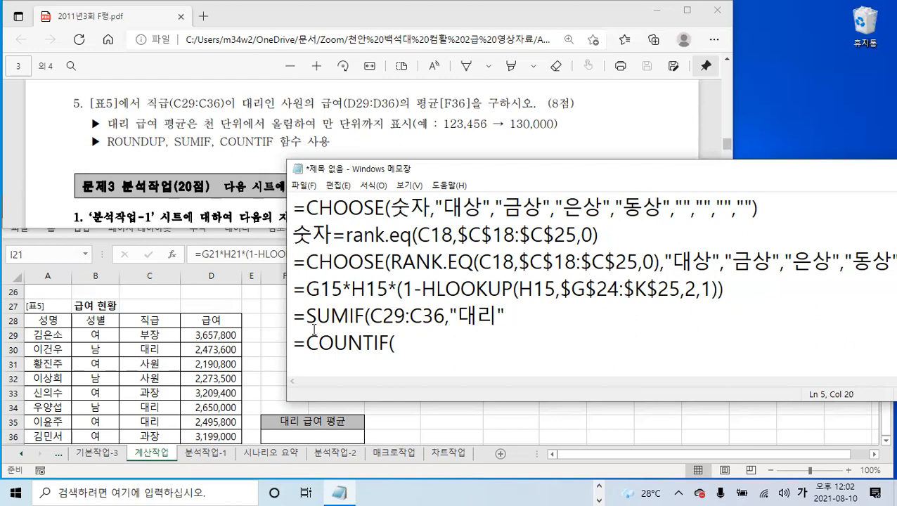
- Copy the SUMIF arguments C29:C36,"대리" into the COUNTIF line and close its parenthesis
drag(370, 316, 511, 317)
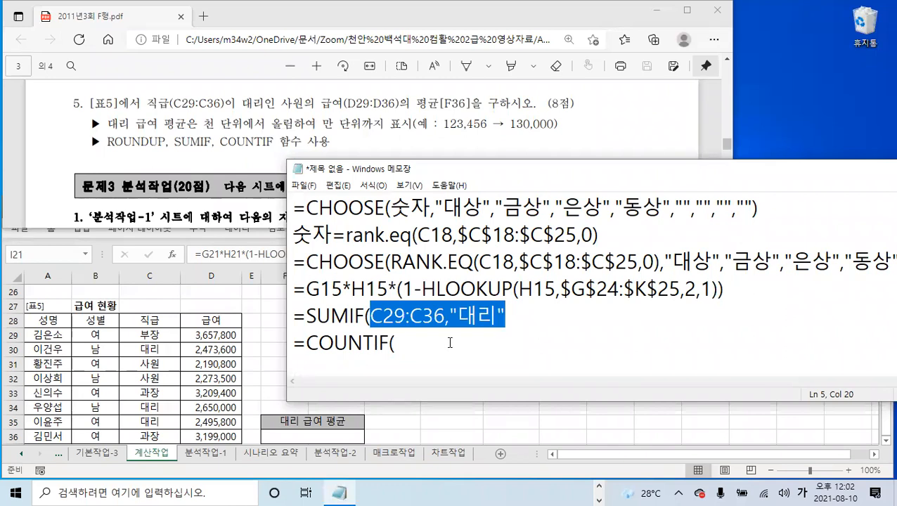
key(ctrl+c)
click(421, 345)
key(ctrl+v)
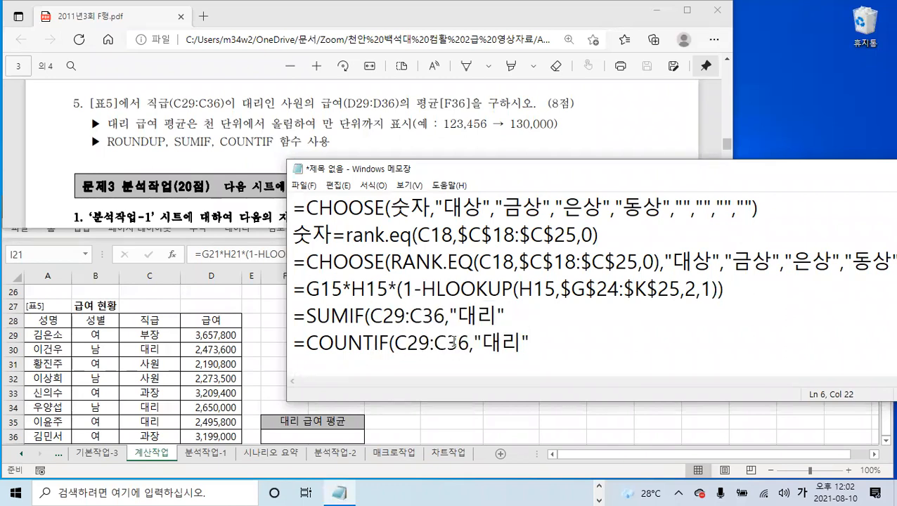
text())
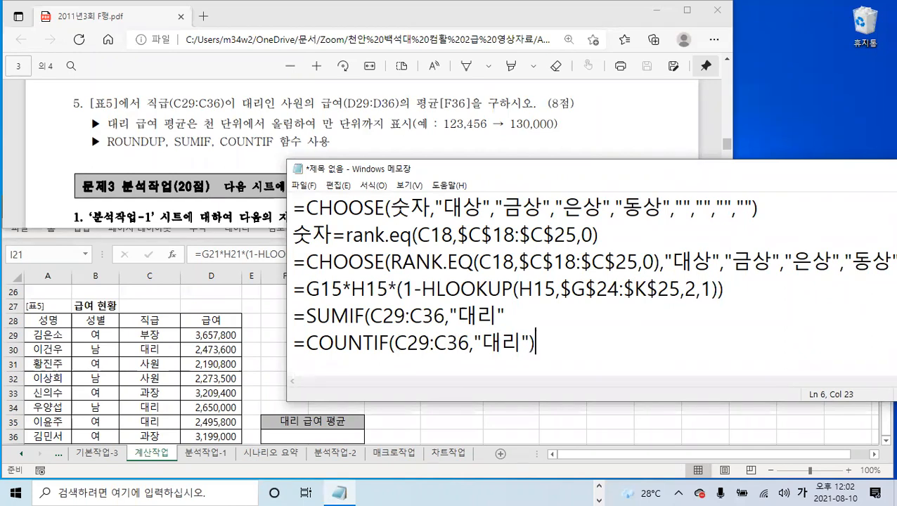
- Complete the SUMIF line with the sum range D29:D36 and a closing parenthesis
click(520, 320)
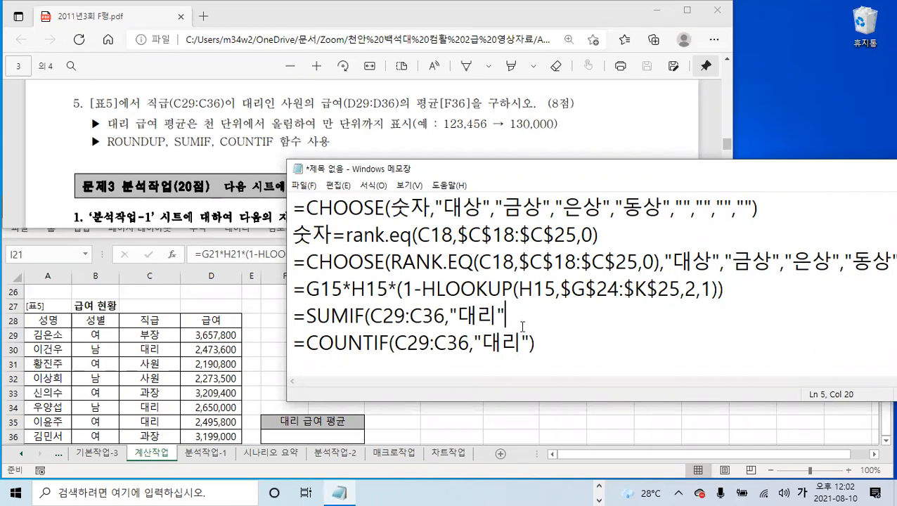
text(,)
text(ㅇ)
key(BackSpace)
text(D29:D)
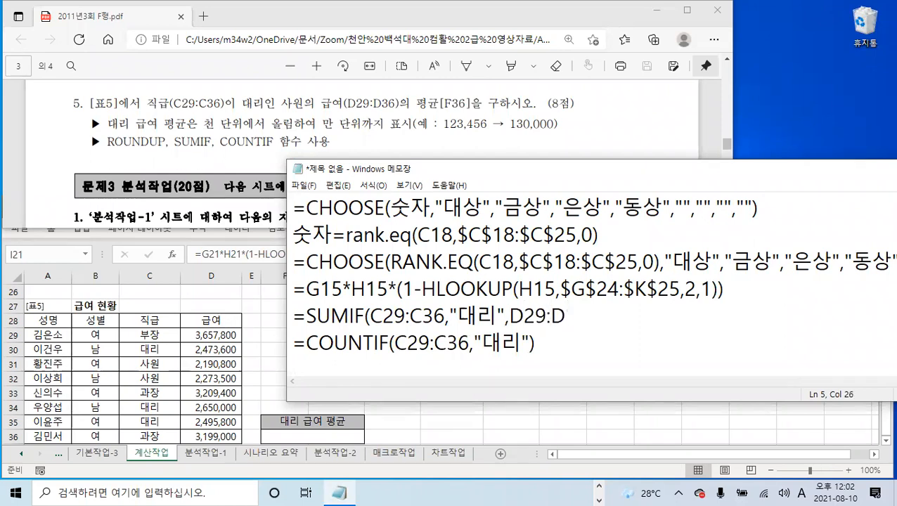
text(36))
click(307, 317)
drag(307, 316, 554, 329)
drag(498, 318, 457, 317)
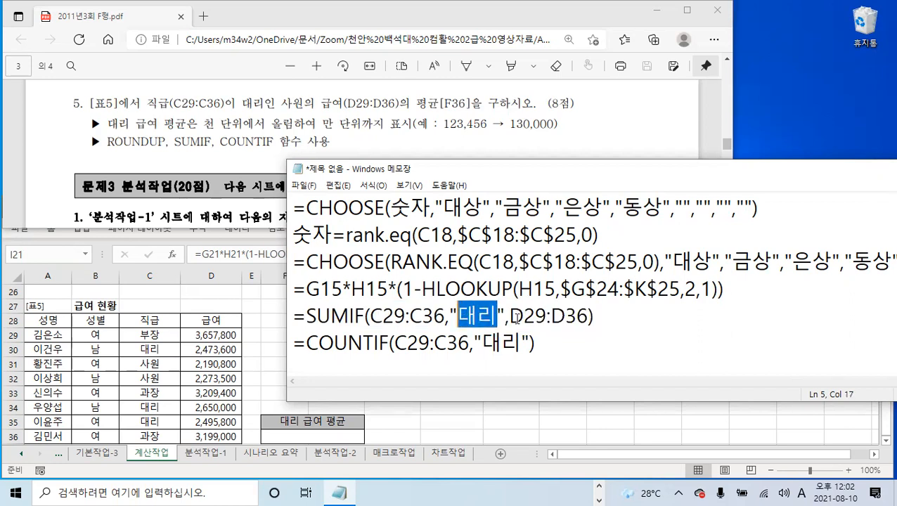
drag(516, 318, 589, 318)
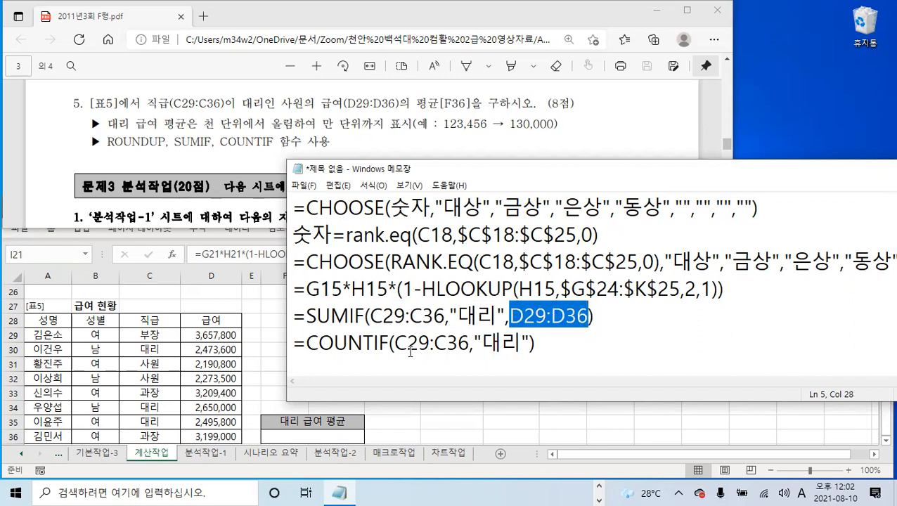
drag(396, 344, 519, 344)
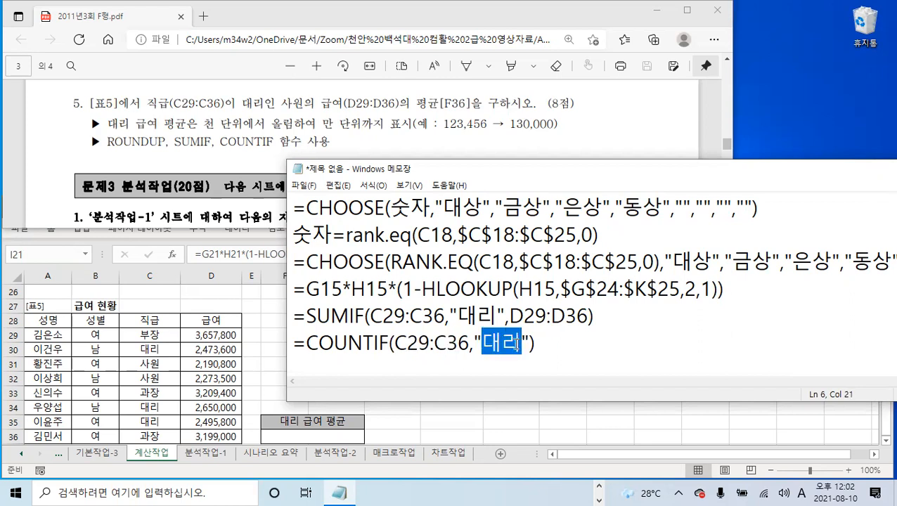
- Join the two lines into =SUMIF(C29:C36,"대리",D29:D36)/COUNTIF(C29:C36,"대리"), replacing the second equals sign with a division slash
click(308, 346)
key(BackSpace)
key(BackSpace)
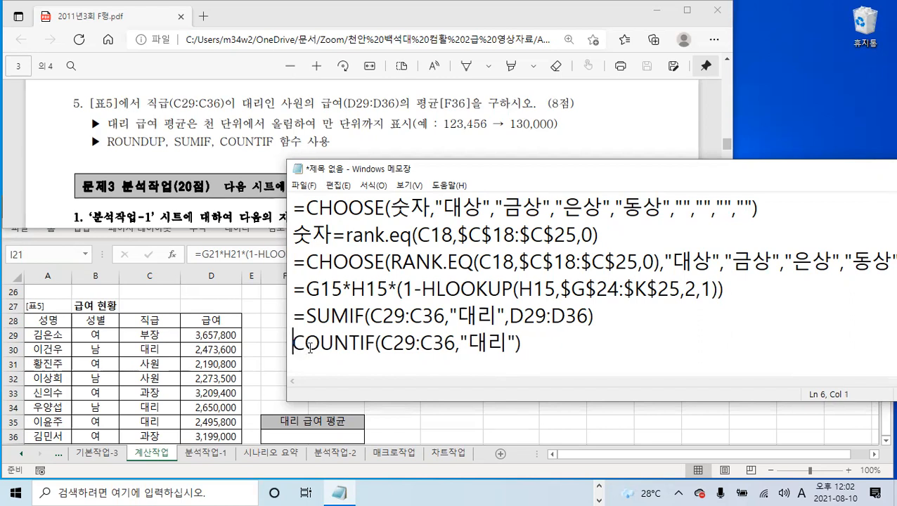
text(/COUNTIF(C29:C36,"대리)
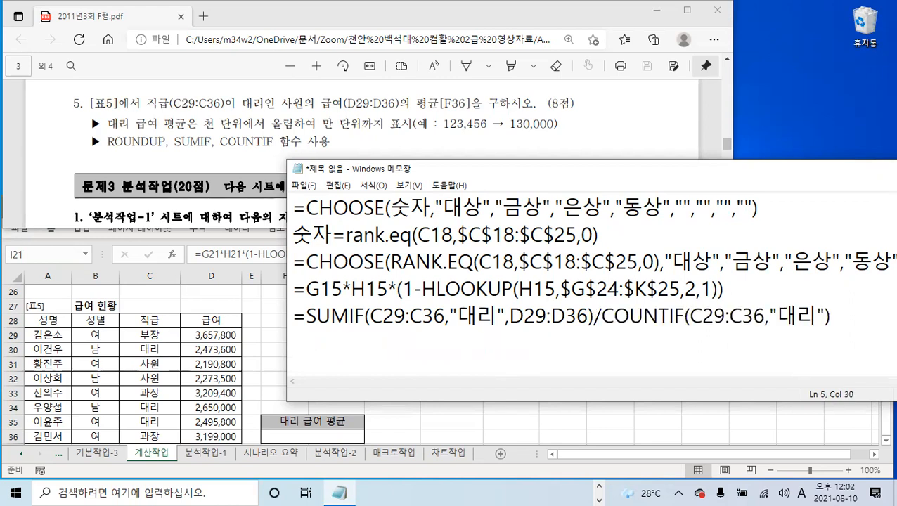
- Select the combined SUMIF/COUNTIF line and move the Notepad window up, clear of table 5 in the worksheet
mouse_move(307, 316)
mouse_down()
mouse_move(832, 316)
mouse_move(628, 328)
mouse_move(295, 320)
mouse_up()
click(709, 314)
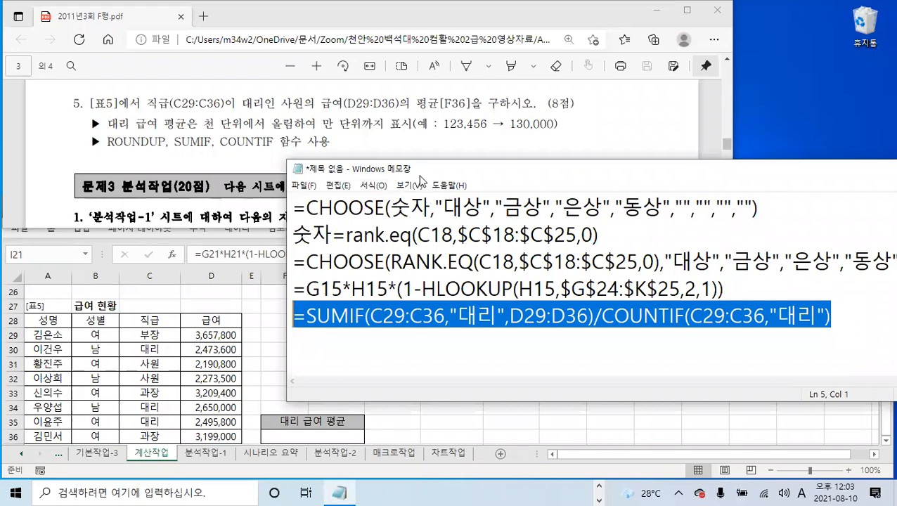
drag(429, 170, 431, 164)
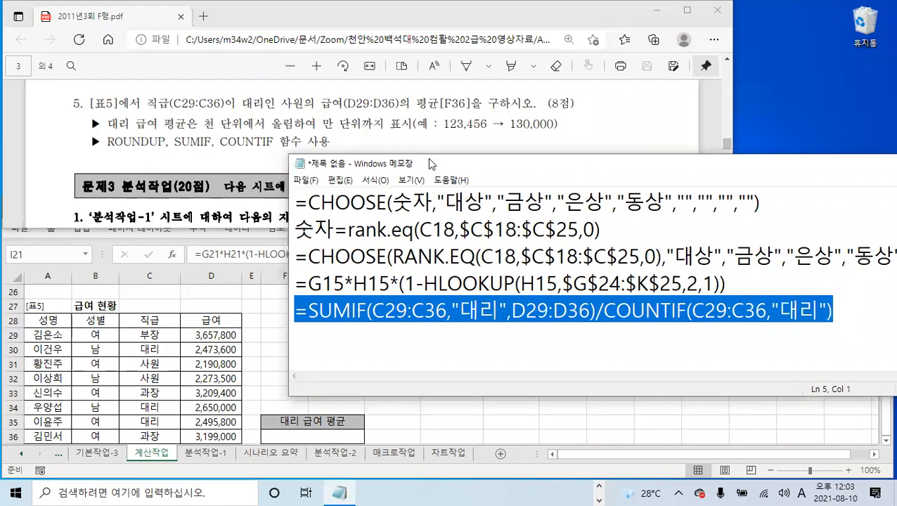
drag(429, 160, 421, 6)
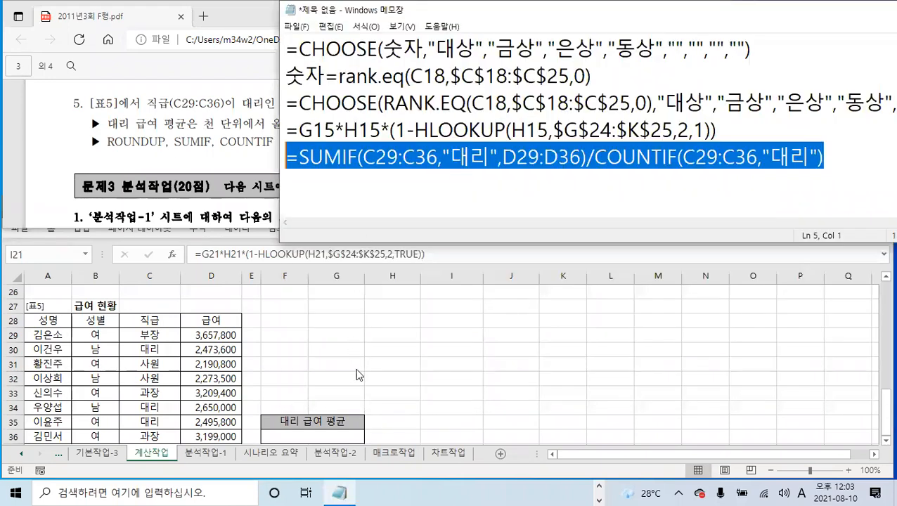
- Enter =SUMIF(C29:C36,"대리",D29:D36) in cell F36 of table 5 in the Excel worksheet
click(371, 354)
click(332, 438)
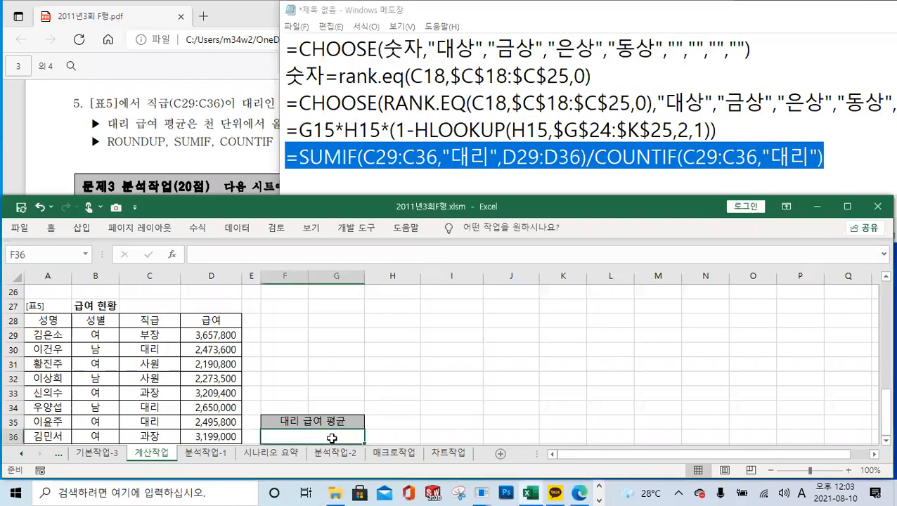
click(252, 261)
text(=SUM)
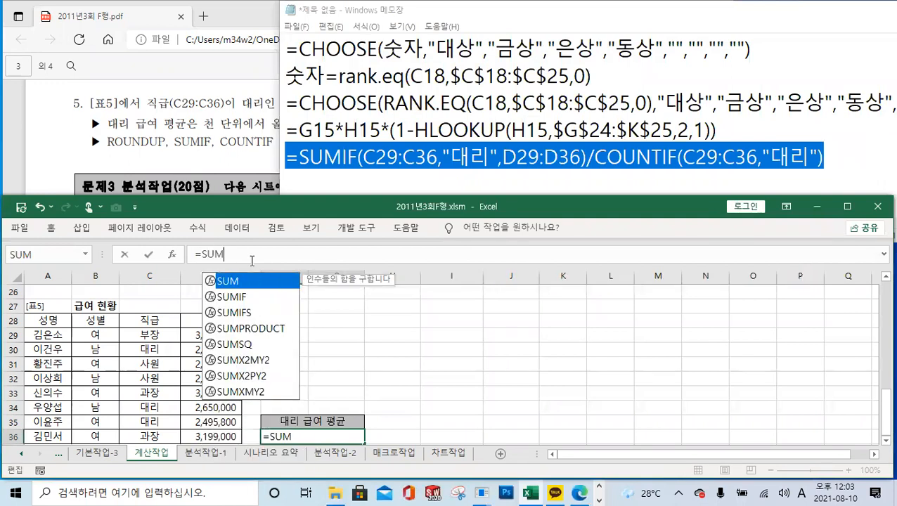
double_click(243, 296)
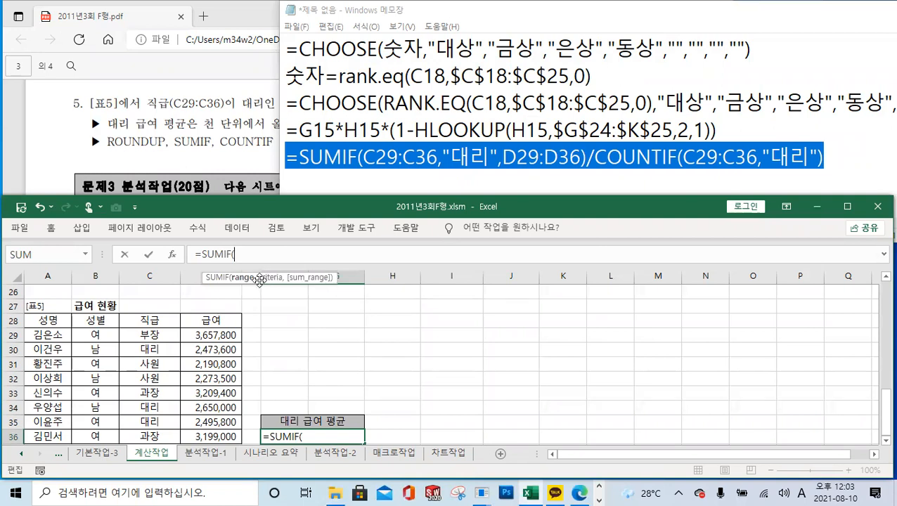
drag(162, 338, 163, 435)
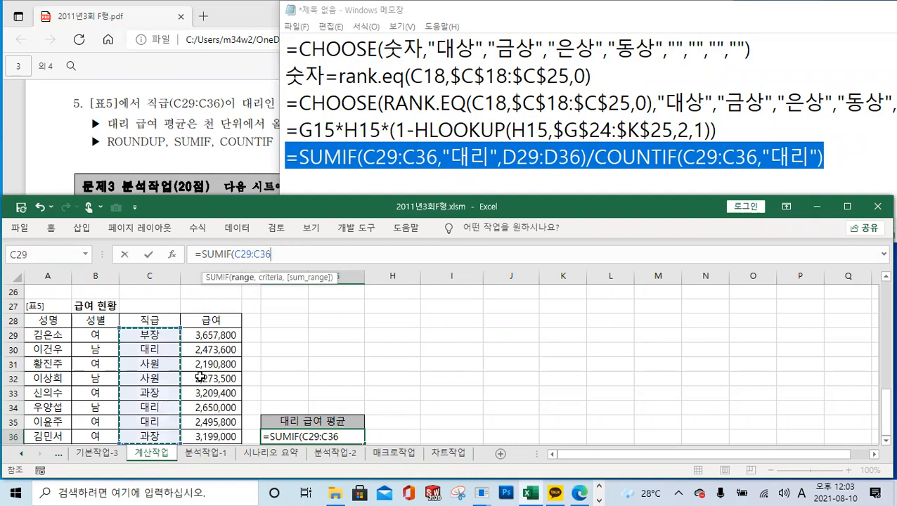
text(,)
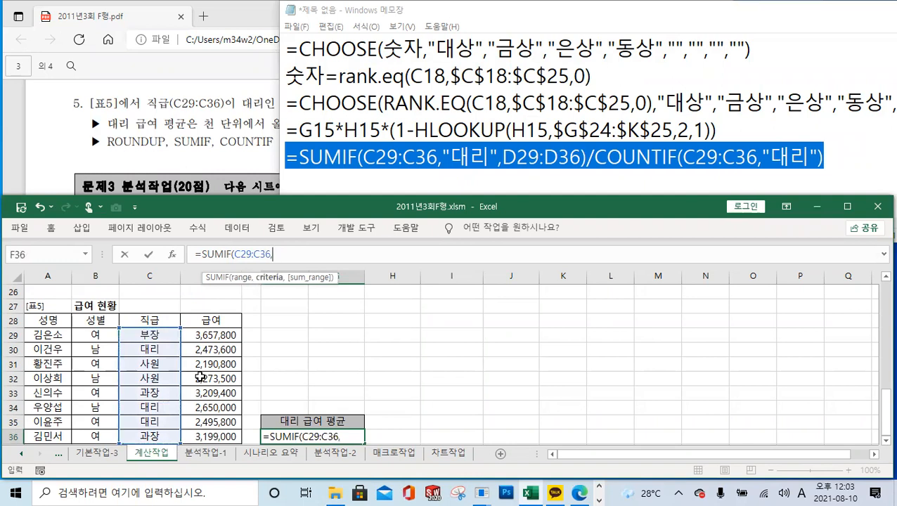
text("대리",)
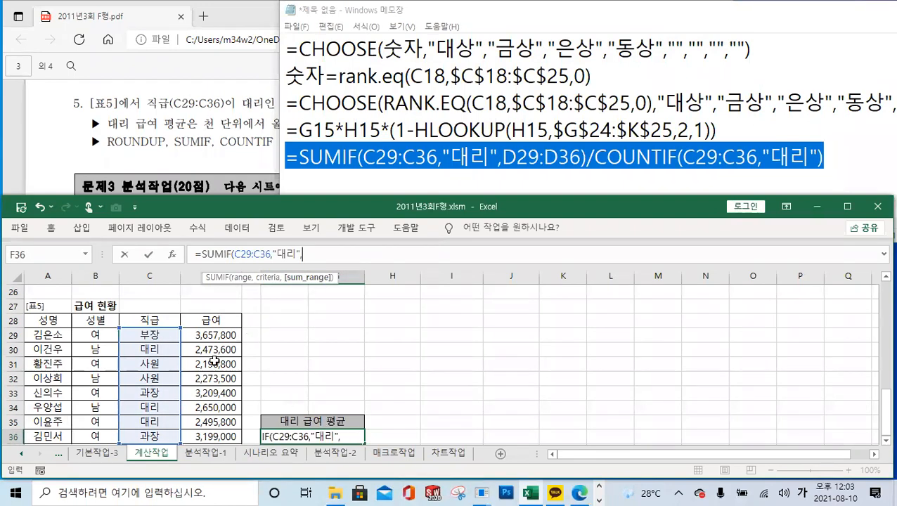
drag(214, 340, 211, 436)
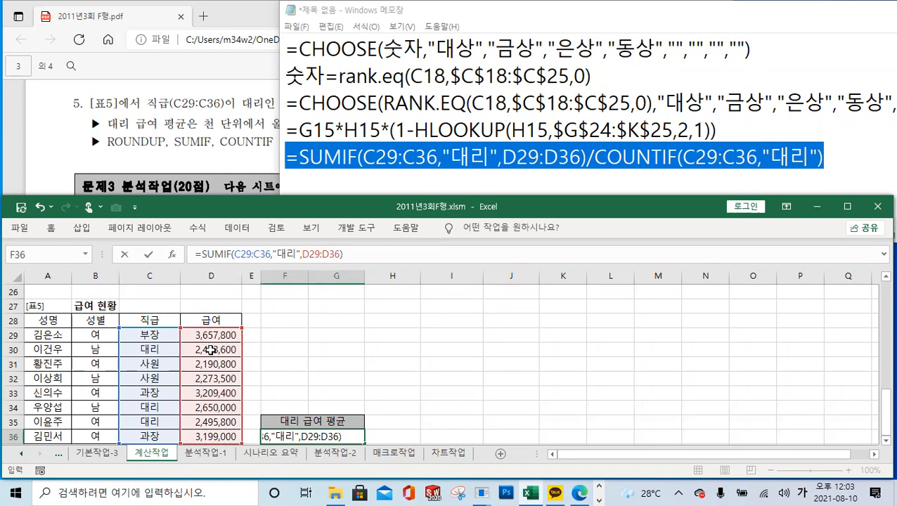
- Divide the SUMIF in F36 by COUNTIF(C29:C36,"대리") and commit the formula
text(ㅊCUN)
key(BackSpace)
key(BackSpace)
text(OUNTIF()
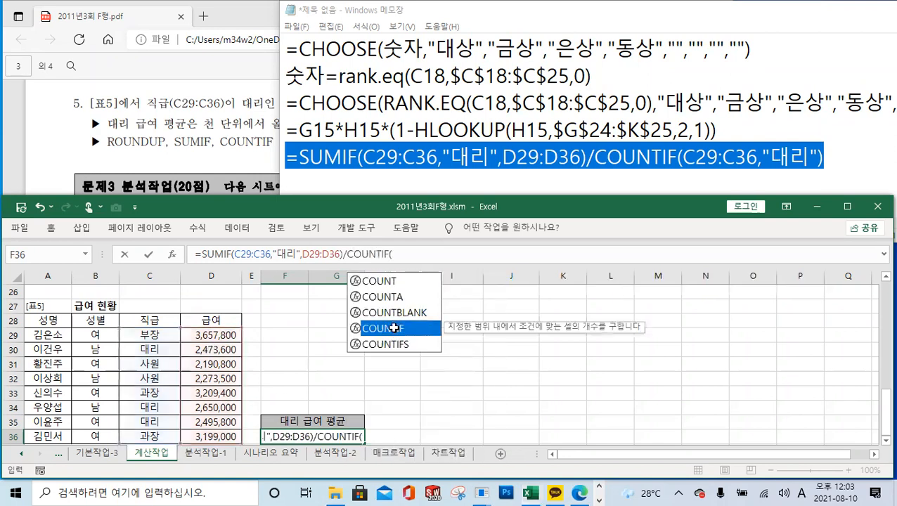
double_click(383, 328)
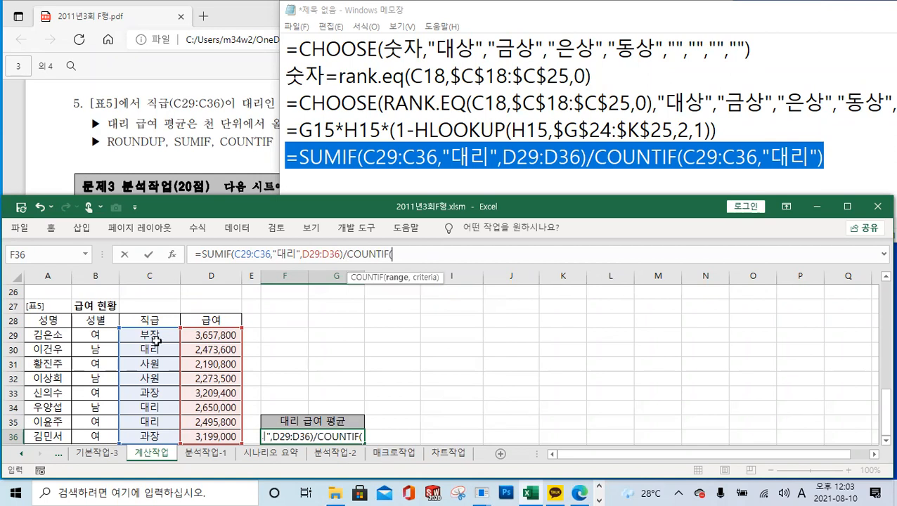
drag(160, 336, 144, 433)
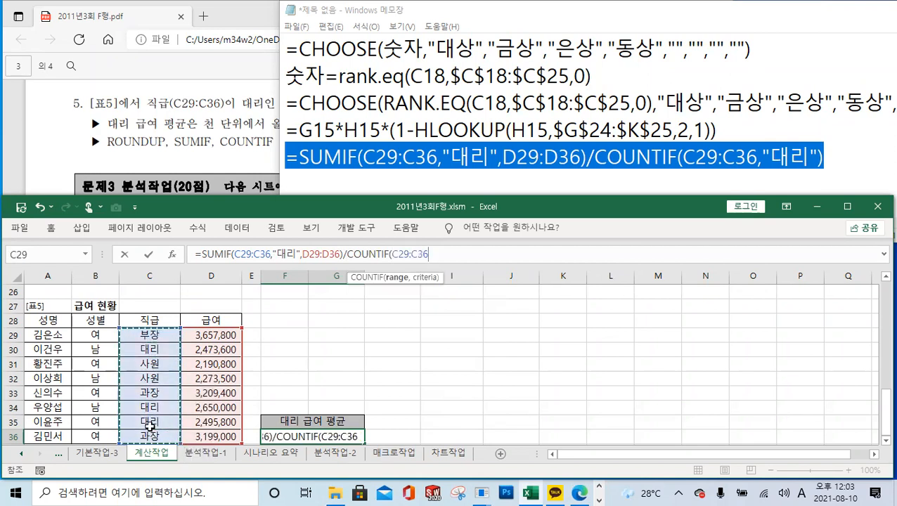
text(,"대리")
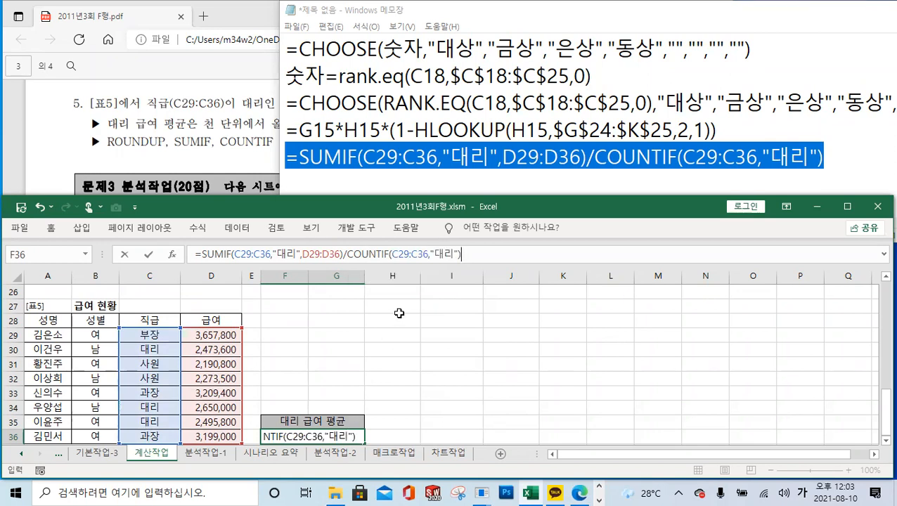
click(466, 255)
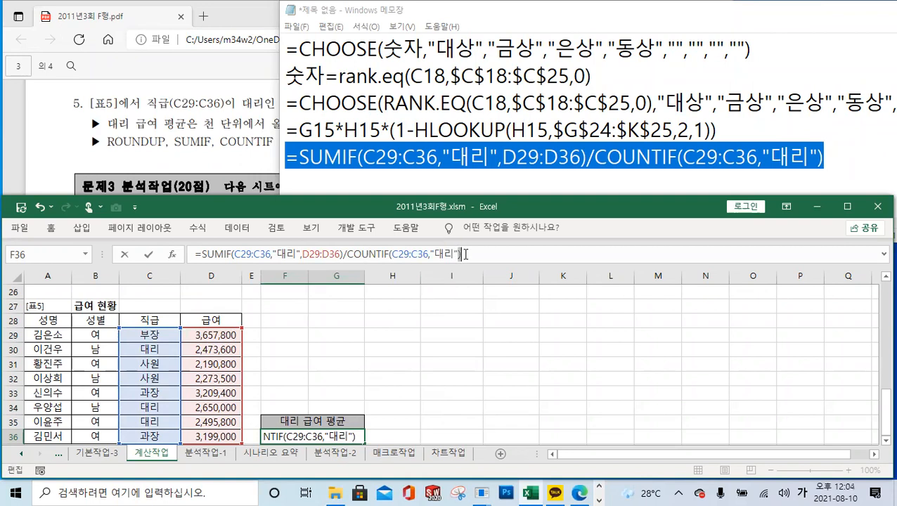
click(148, 255)
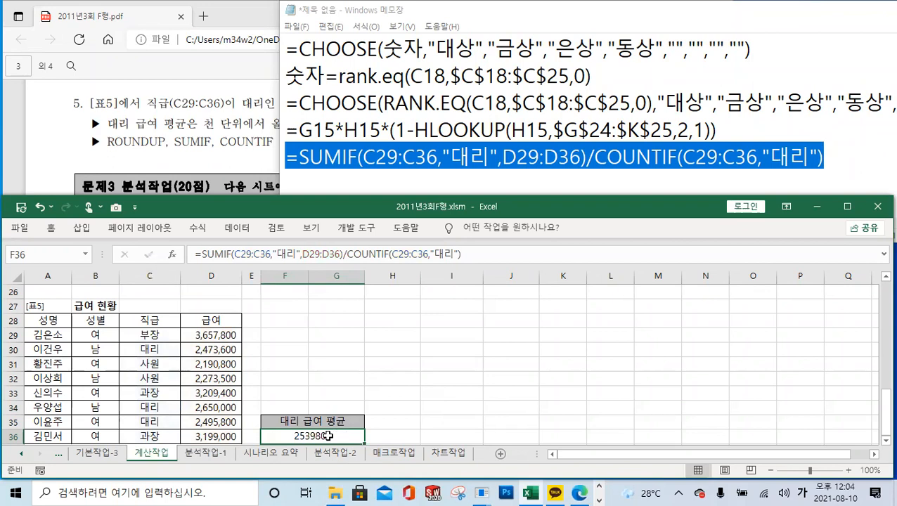
- Open the F36 formula for editing and highlight the rounding requirement 만 단위까지 표시 in question 5 of the exam PDF
click(204, 256)
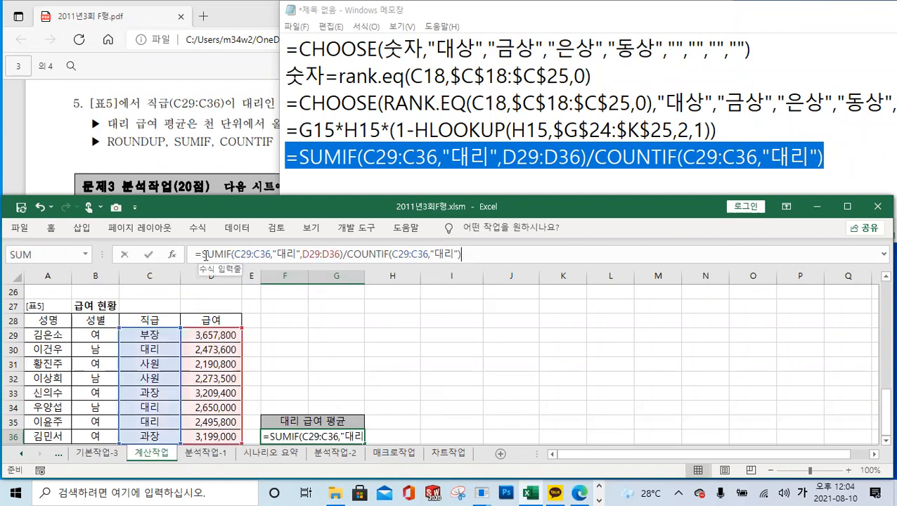
click(211, 147)
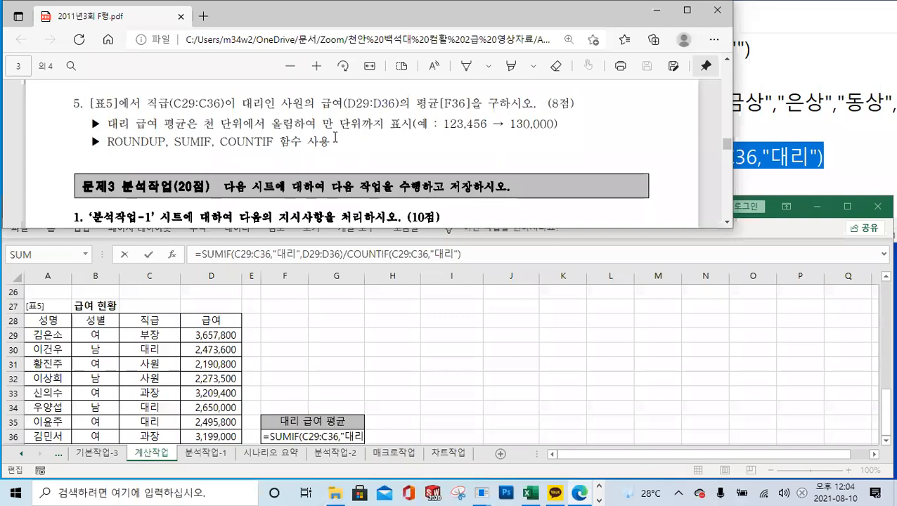
drag(324, 124, 415, 124)
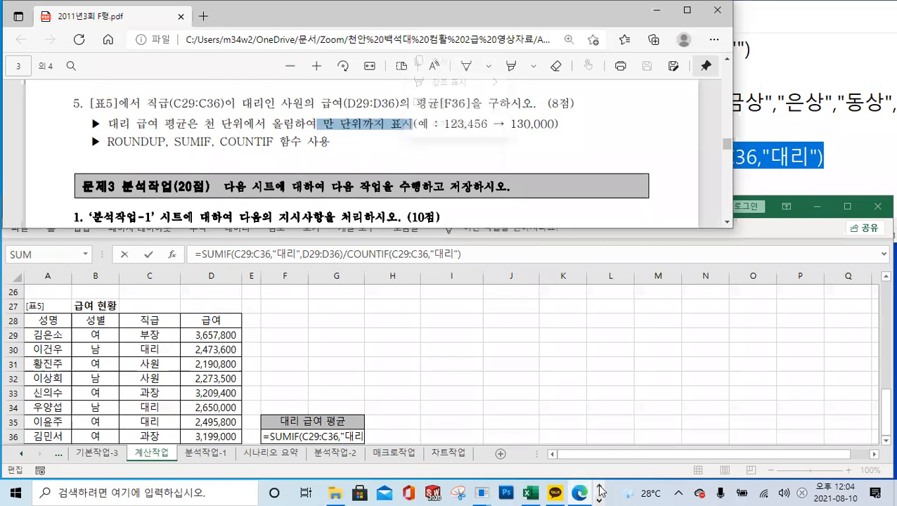
- In Notepad, add a blank line below the SUMIF/COUNTIF formula and widen the window to fit every line, with the cursor before SUMIF
click(599, 500)
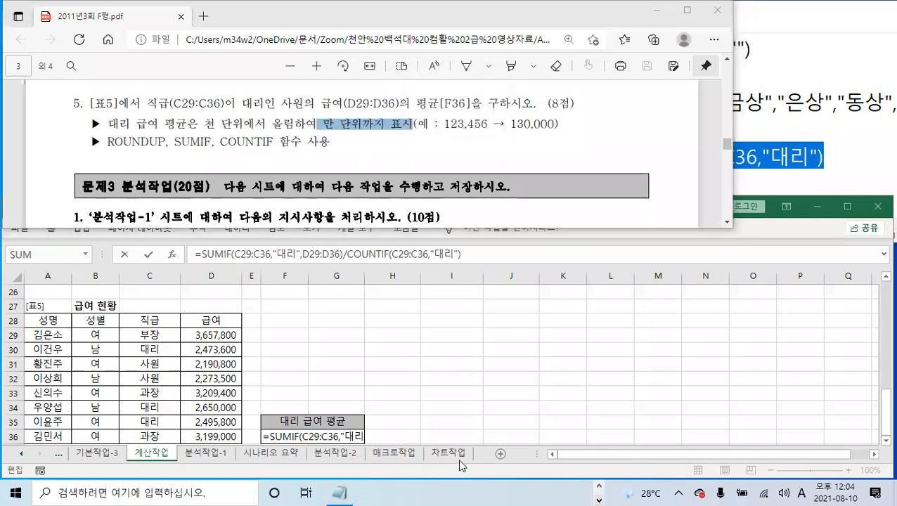
click(339, 493)
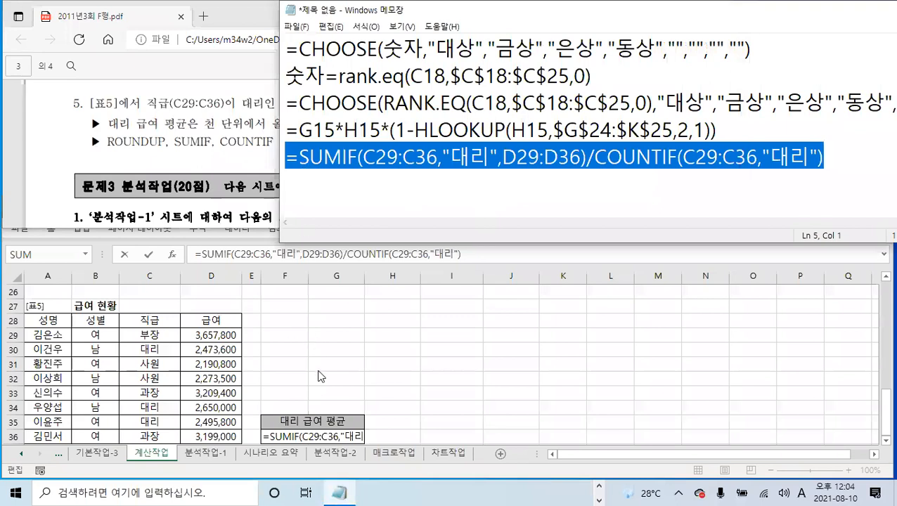
click(306, 157)
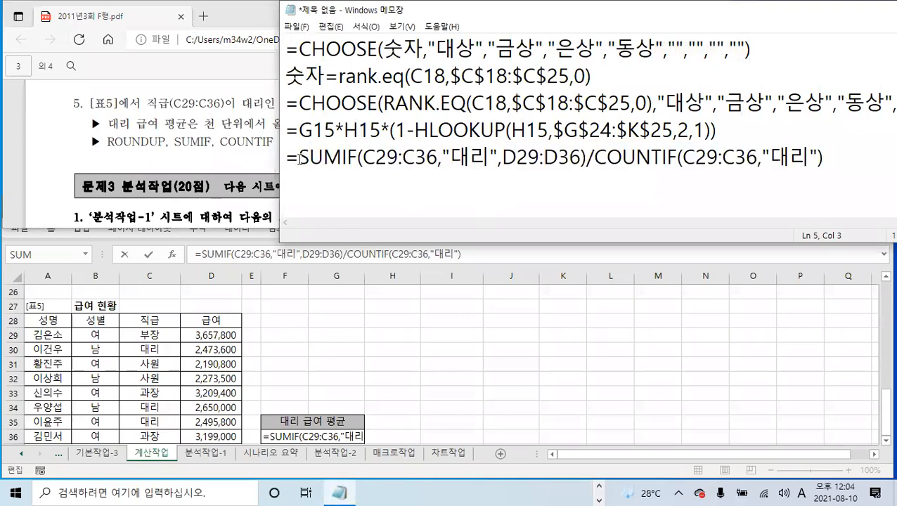
drag(824, 157, 289, 163)
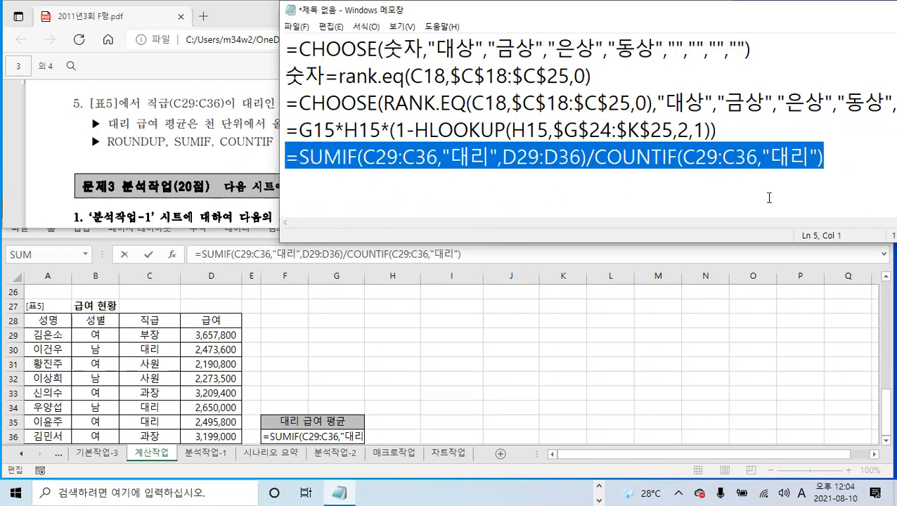
click(838, 158)
key(Return)
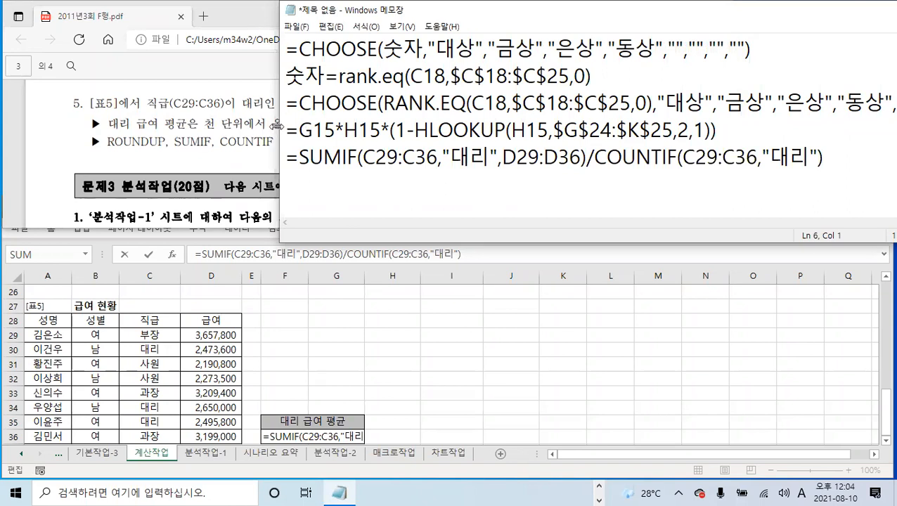
drag(276, 125, 174, 115)
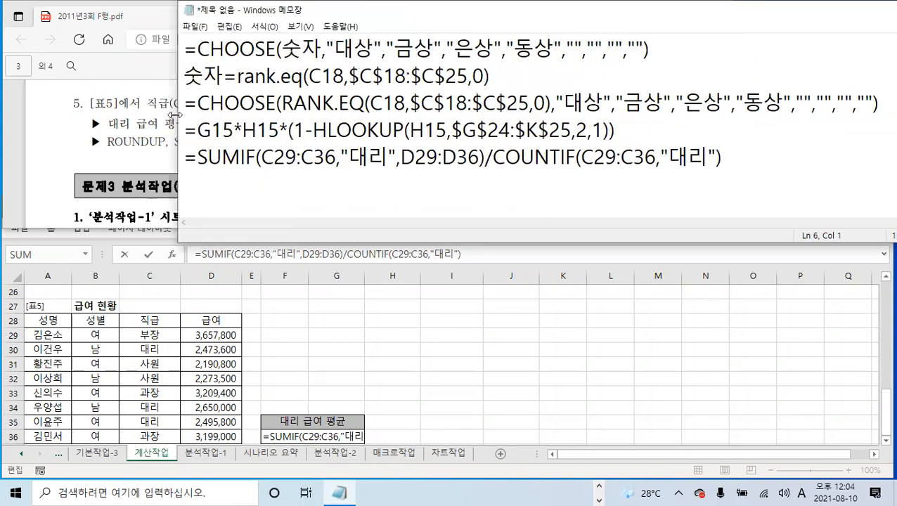
click(199, 159)
text(COUNT)
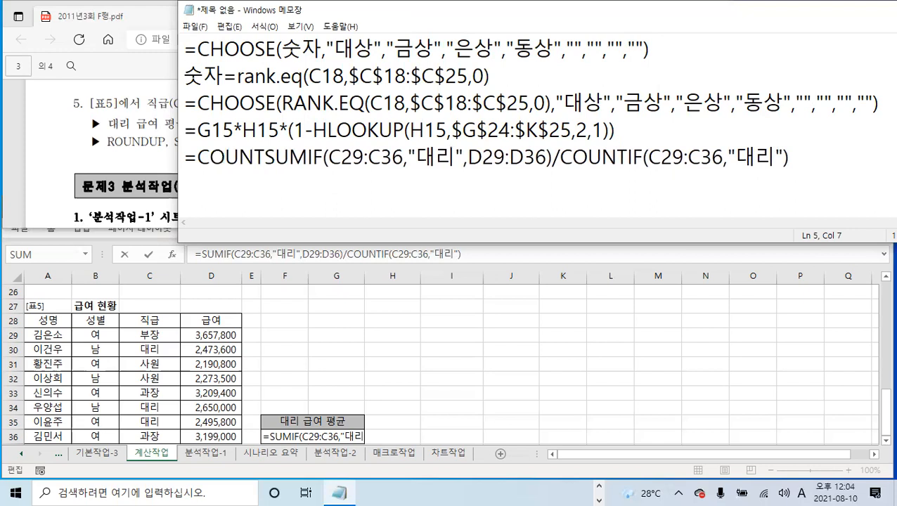
key(BackSpace)
key(BackSpace)
key(BackSpace)
key(BackSpace)
key(BackSpace)
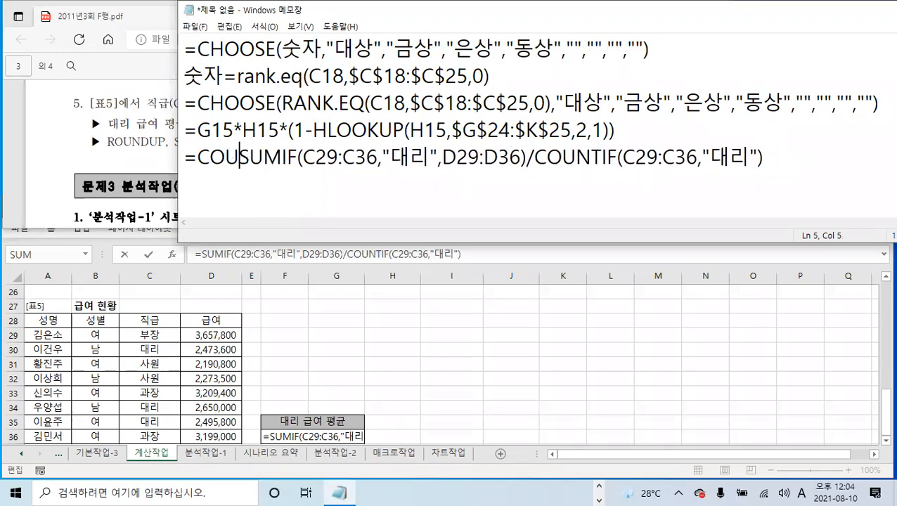
- Wrap the Notepad SUMIF/COUNTIF formula in ROUNDUP with -4 as the number of digits
text(ROUNDUP()
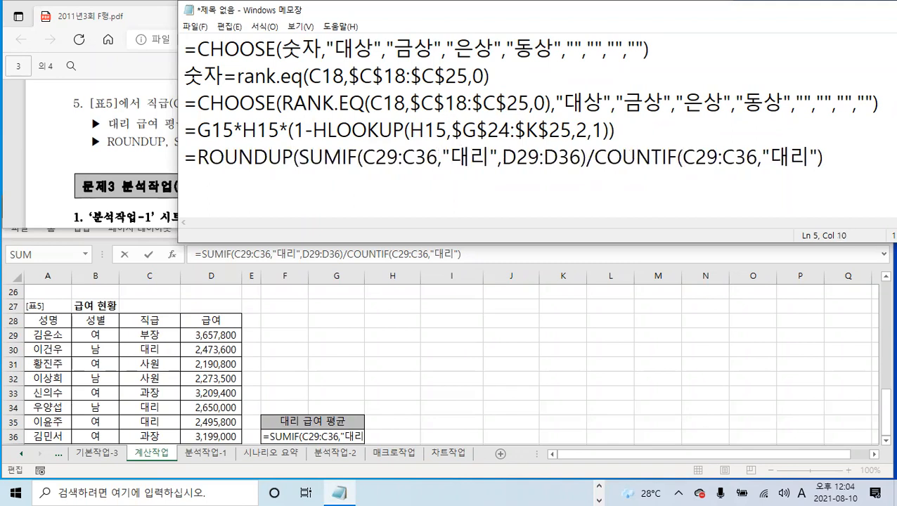
click(830, 160)
text(,-4))
- Wrap the F36 formula in Excel as =ROUNDUP(SUMIF(C29:C36,"대리",D29:D36)/COUNTIF(C29:C36,"대리"),-4) and commit it
click(202, 257)
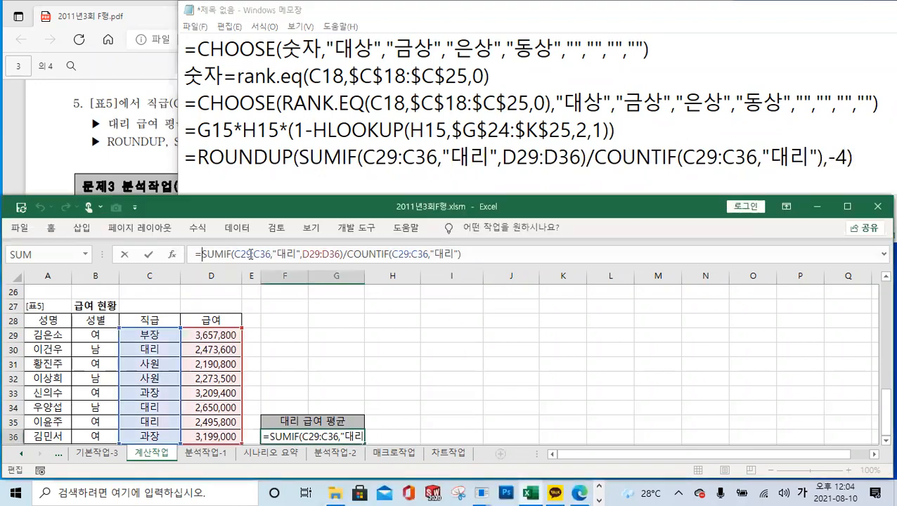
text(ROUN)
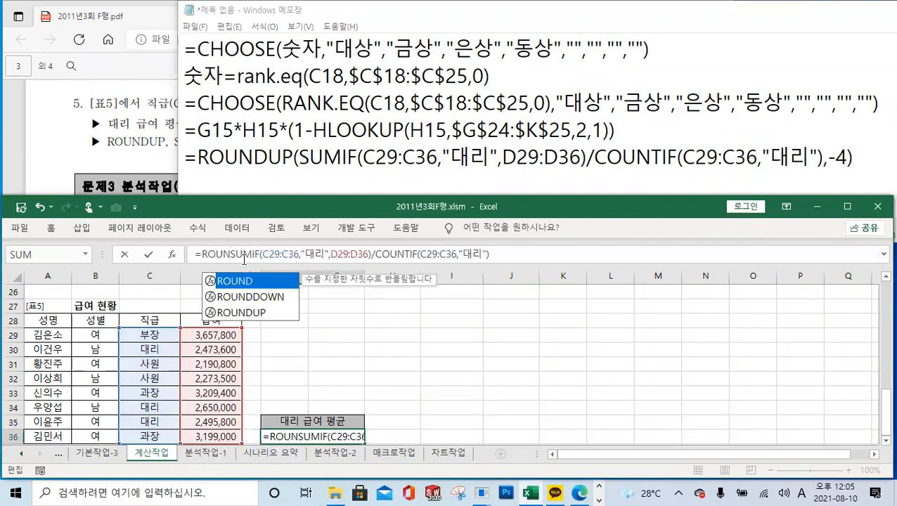
double_click(248, 313)
click(536, 255)
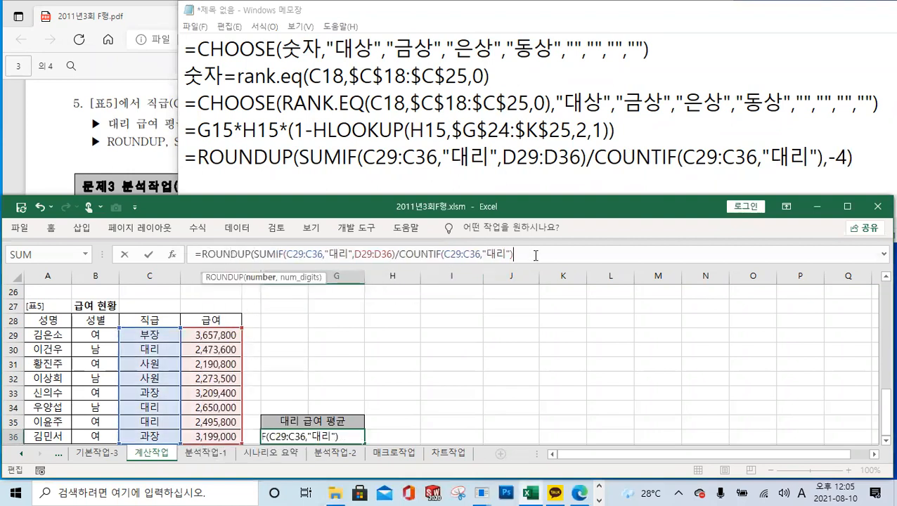
text(,)
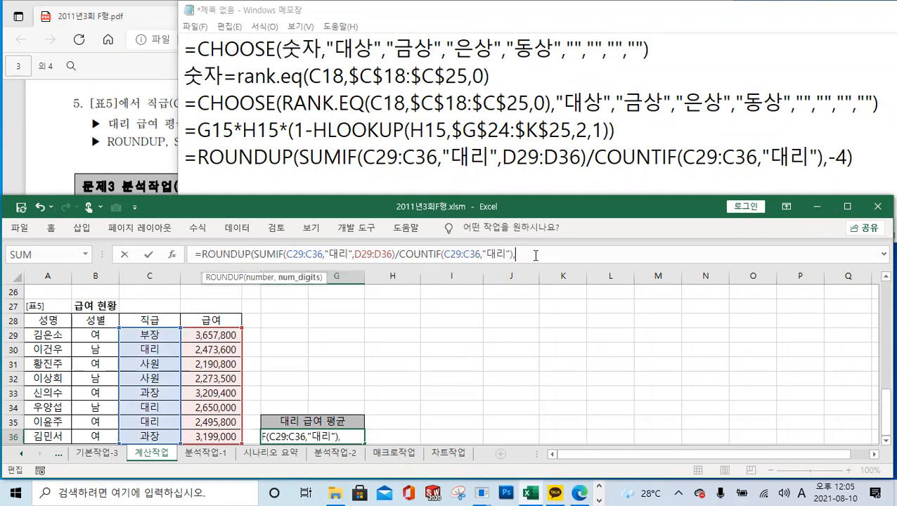
text(-4))
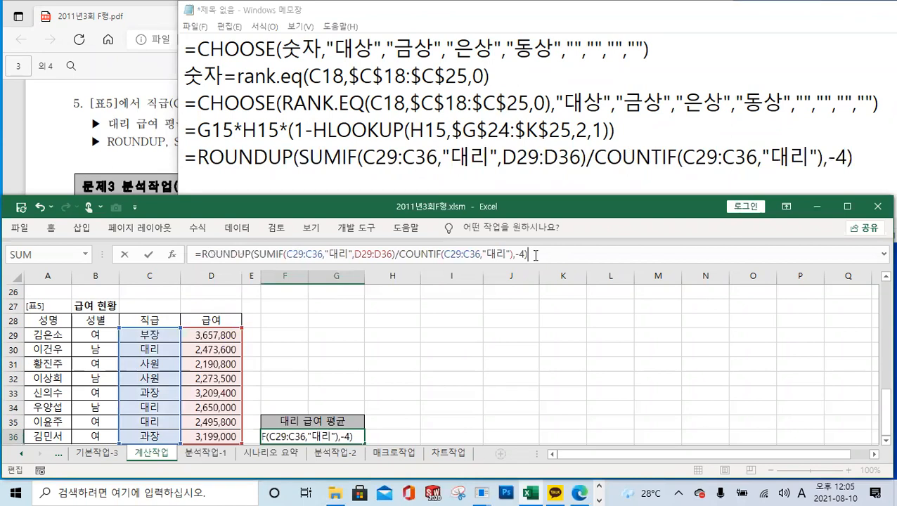
click(150, 256)
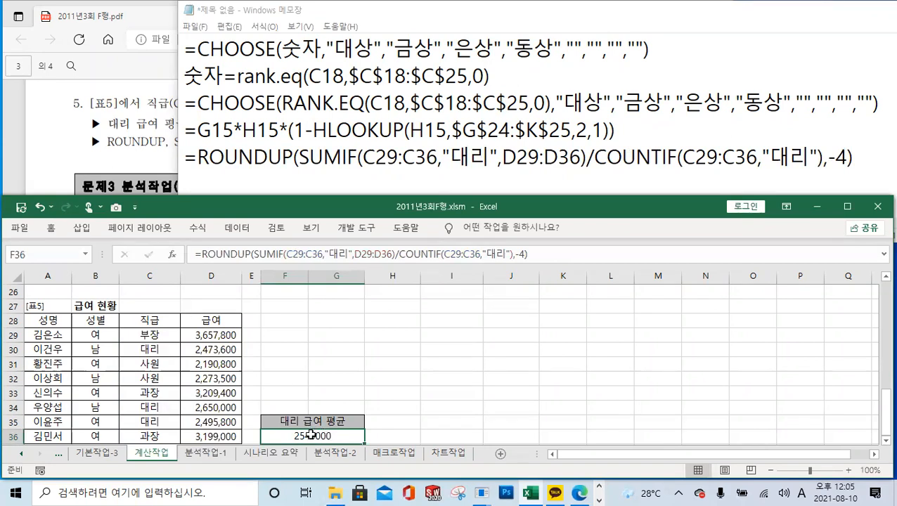
- Apply the comma style to the average salary in F36, and switch back to the end of the ROUNDUP formula in Notepad
click(51, 228)
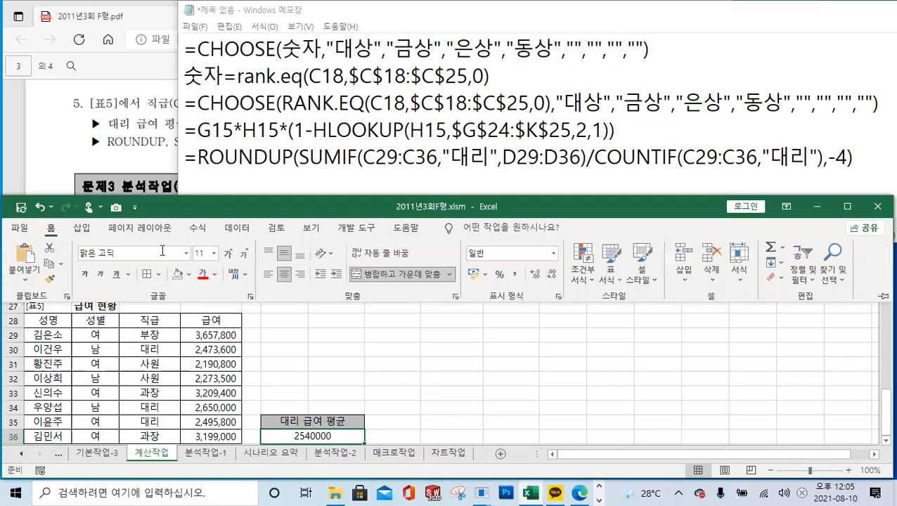
click(515, 274)
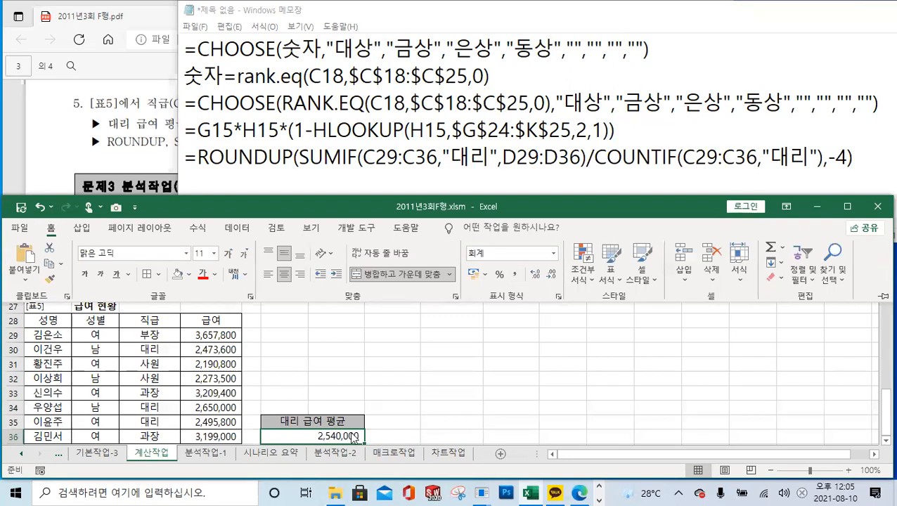
click(414, 378)
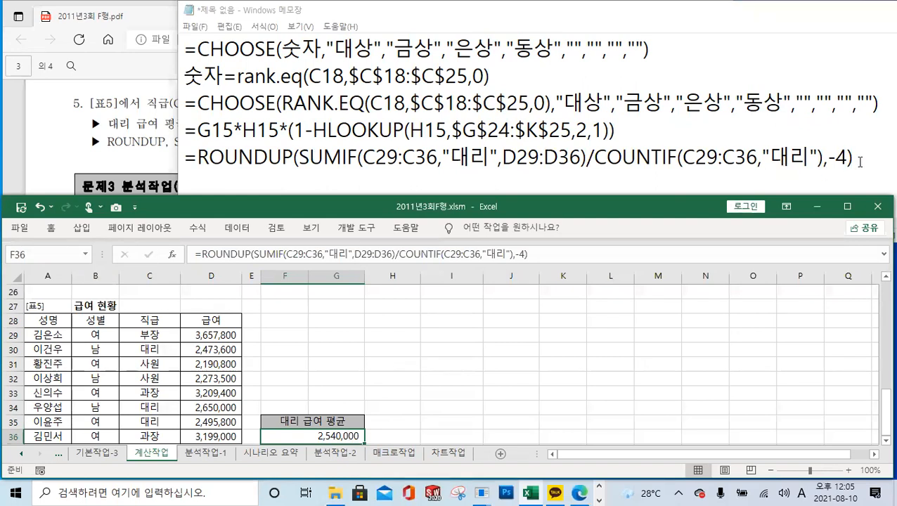
click(859, 163)
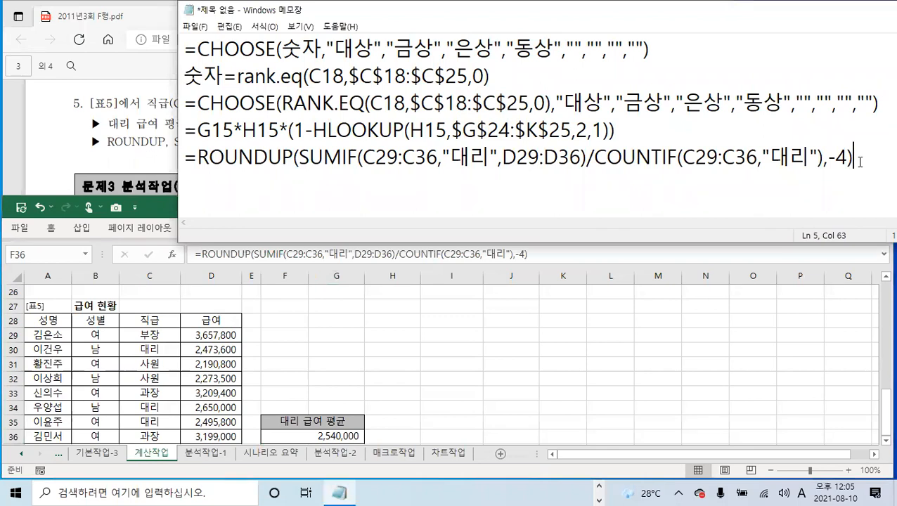
- Switch to the exam PDF and examine the subtotal instructions for the 분석작업-1 sheet under 문제3
click(115, 153)
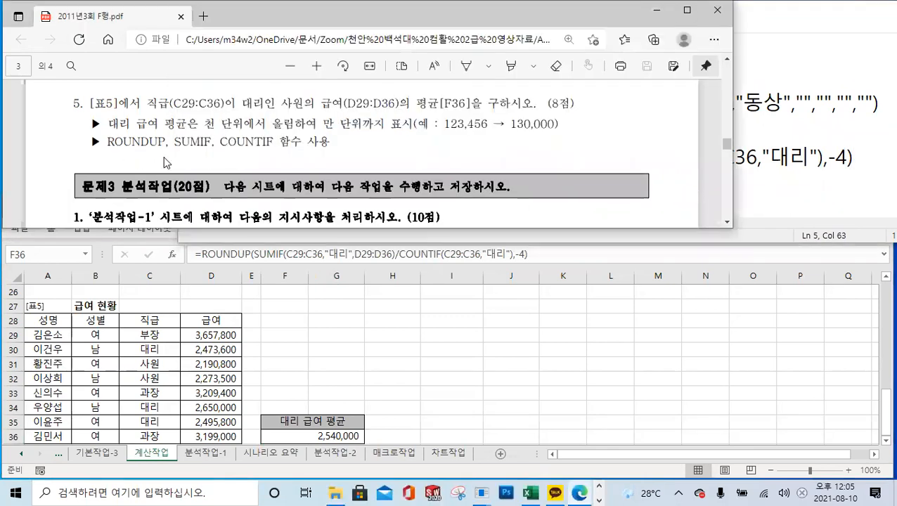
scroll(164, 160, up, 2)
scroll(165, 167, up, 5)
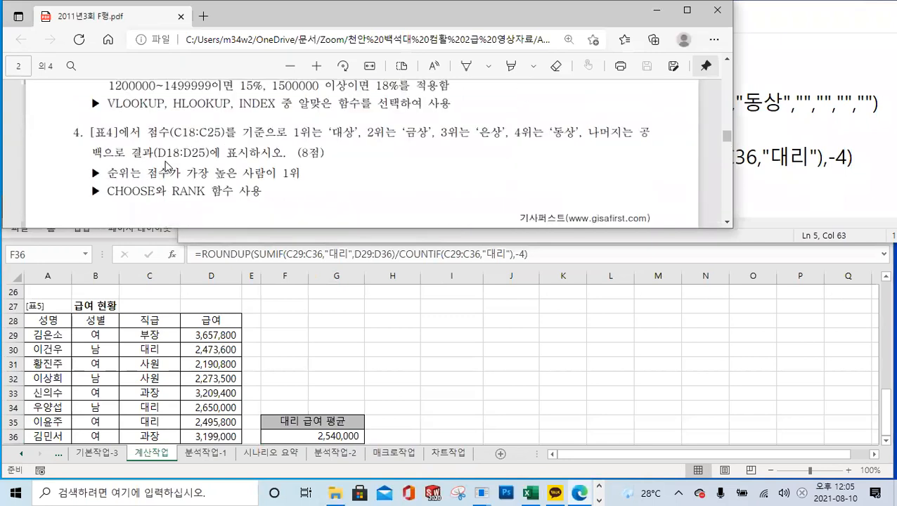
scroll(166, 165, up, 3)
scroll(166, 166, down, 4)
scroll(166, 166, down, 5)
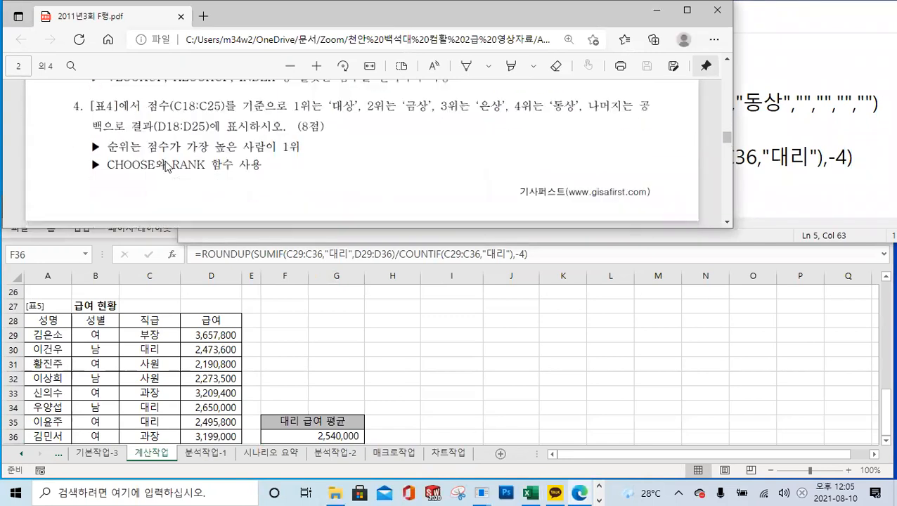
scroll(166, 166, down, 4)
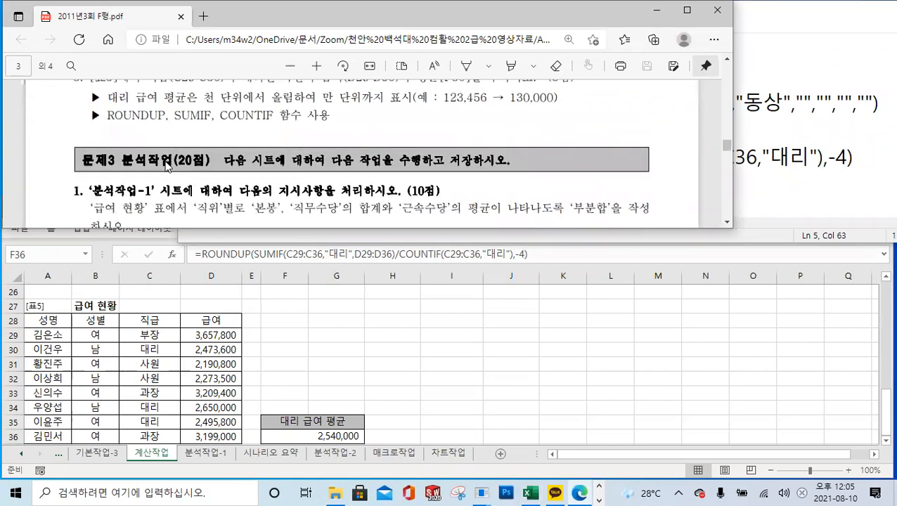
scroll(165, 166, up, 1)
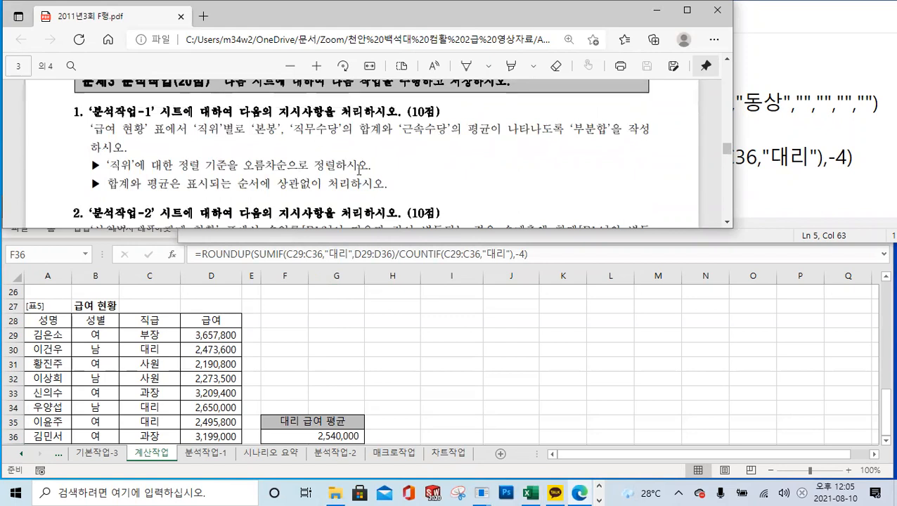
scroll(359, 169, down, 3)
scroll(358, 169, up, 4)
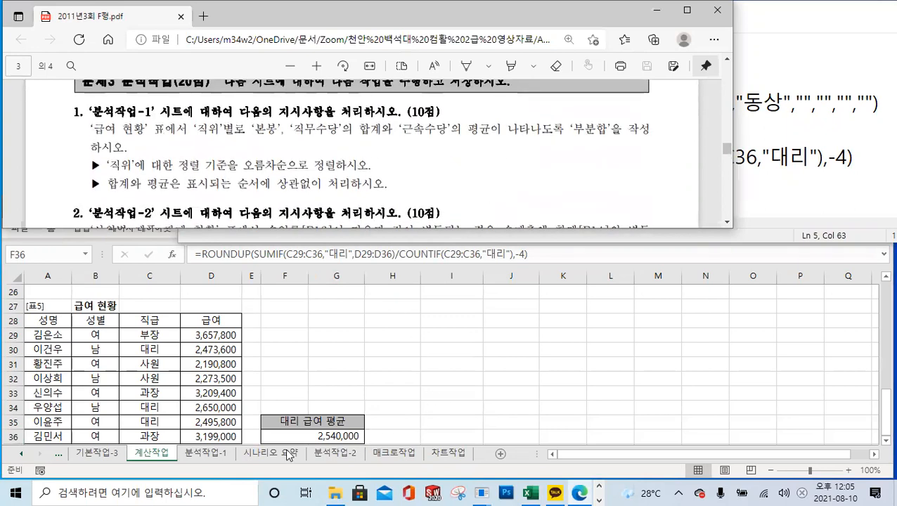
- Switch back to Excel, open the 분석작업-1 sheet and maximize the window
click(227, 456)
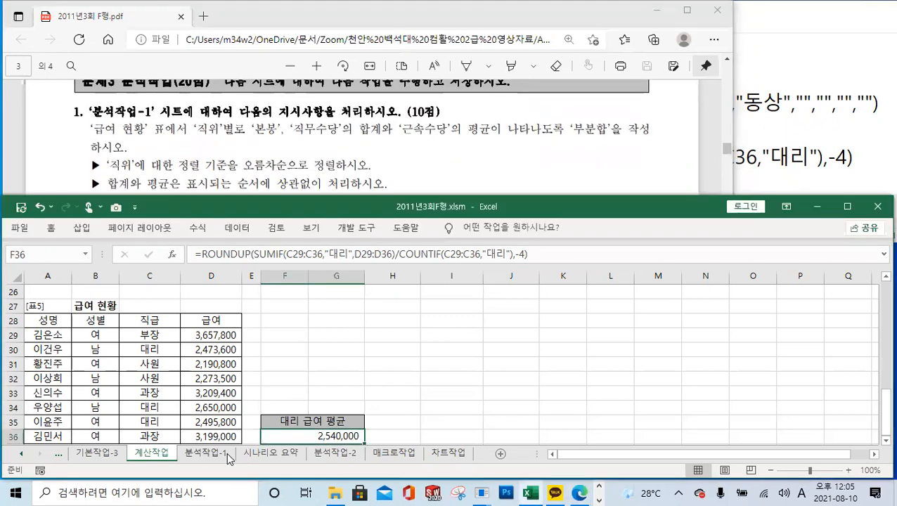
click(225, 454)
click(452, 350)
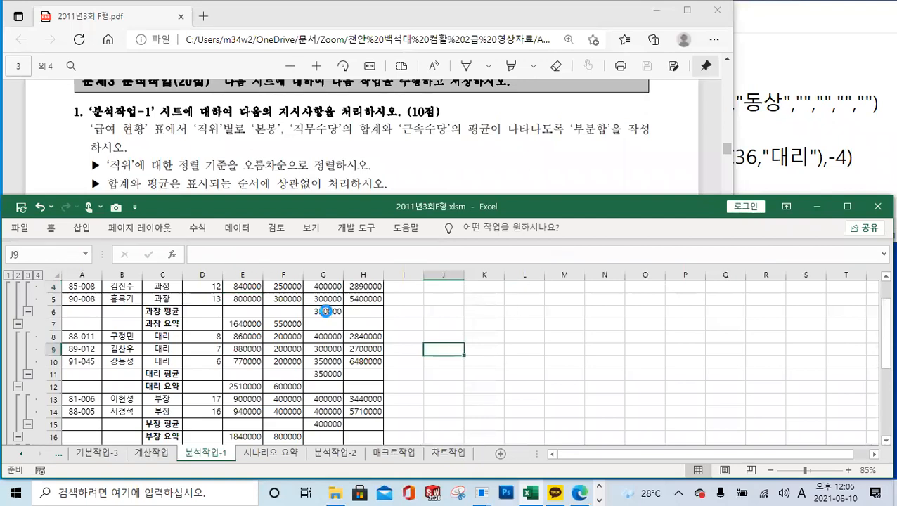
scroll(325, 312, down, 2)
click(847, 206)
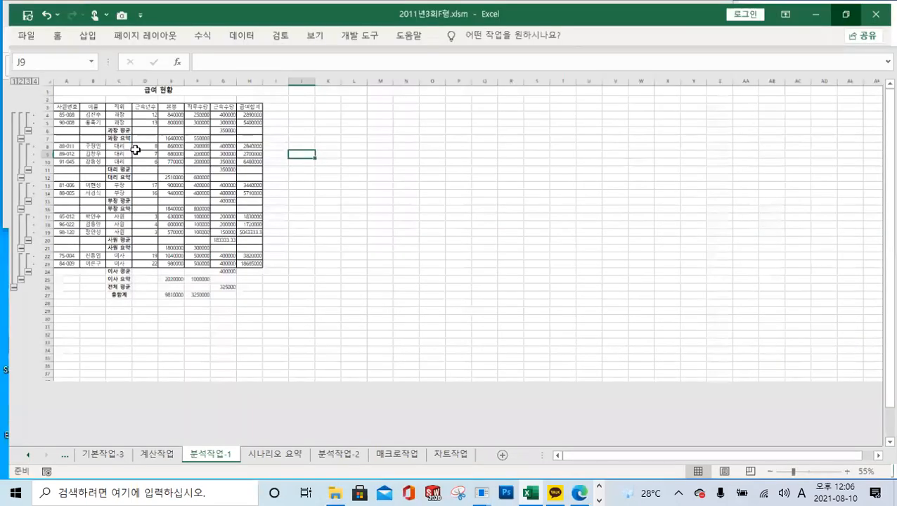
scroll(133, 147, up, 6)
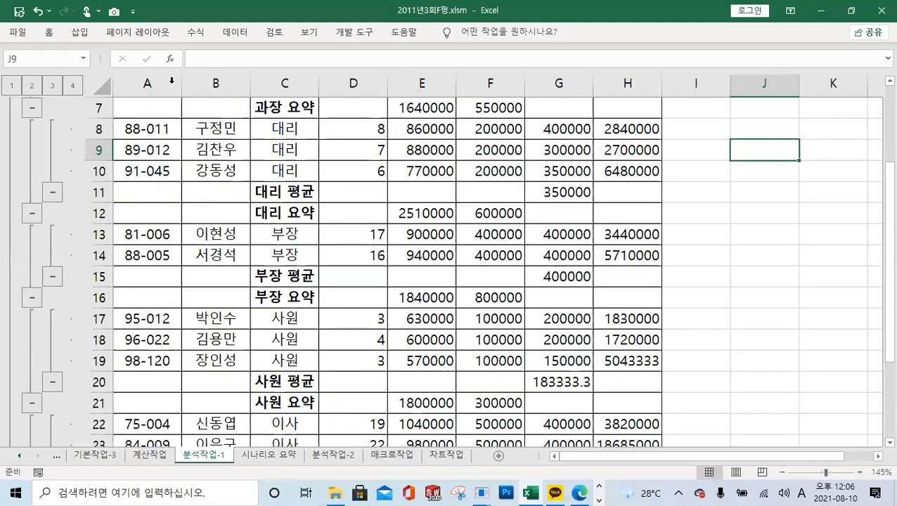
- Pin the ribbon so its commands stay displayed above the 분석작업-1 sheet
click(17, 31)
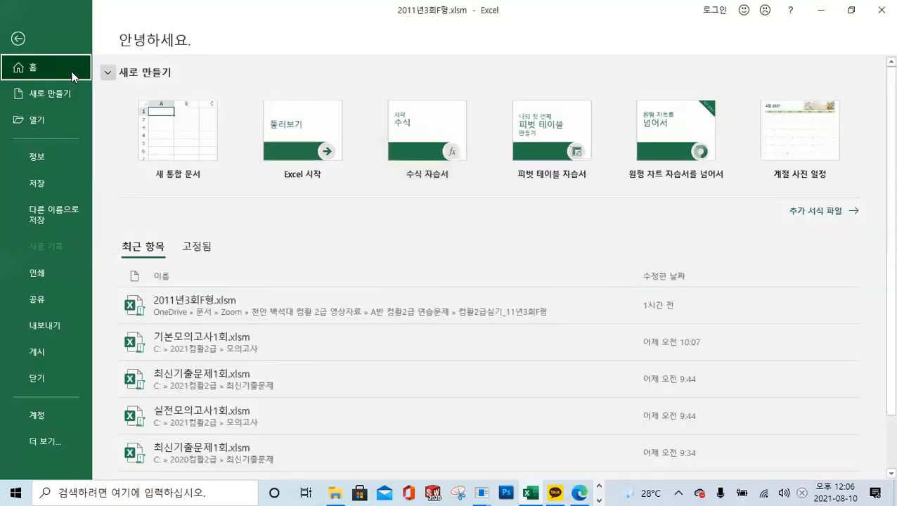
click(32, 41)
click(53, 35)
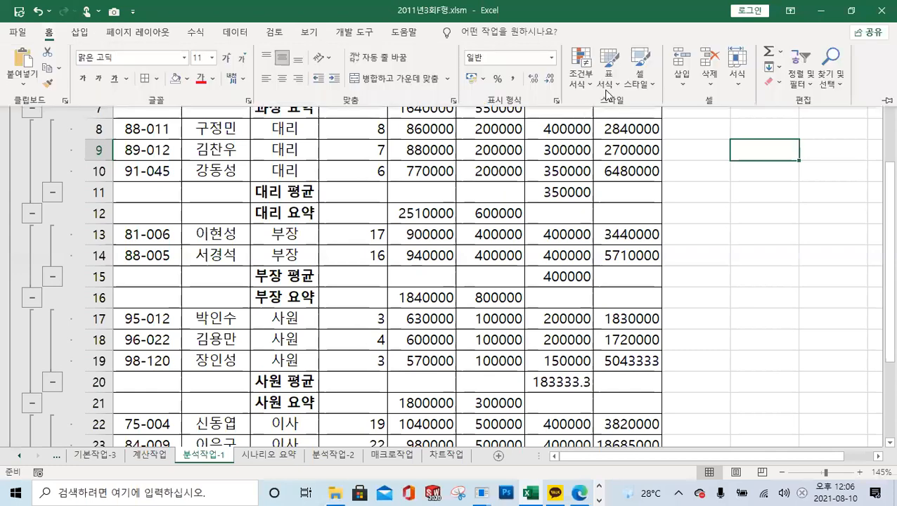
click(887, 101)
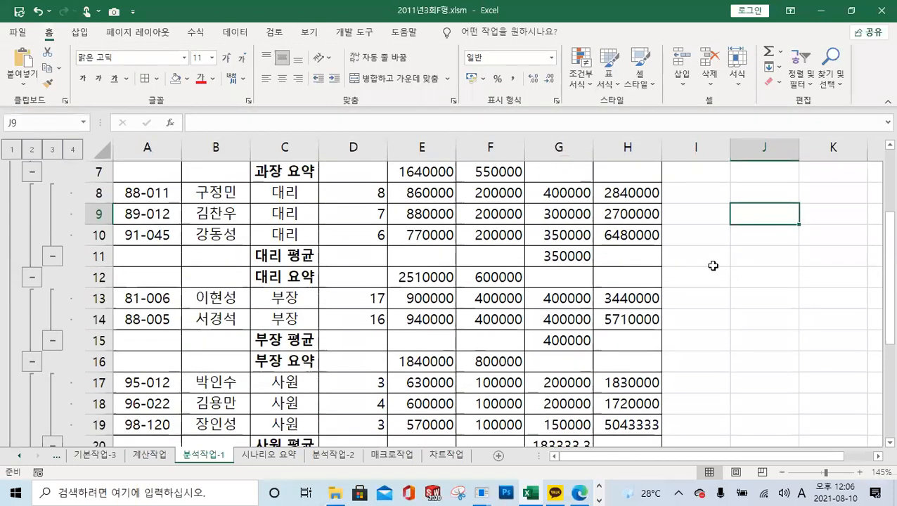
click(714, 263)
- Remove all existing subtotals from the 급여 현황 table in A3:H27
scroll(261, 258, down, 1)
scroll(262, 260, down, 1)
drag(261, 260, 122, 255)
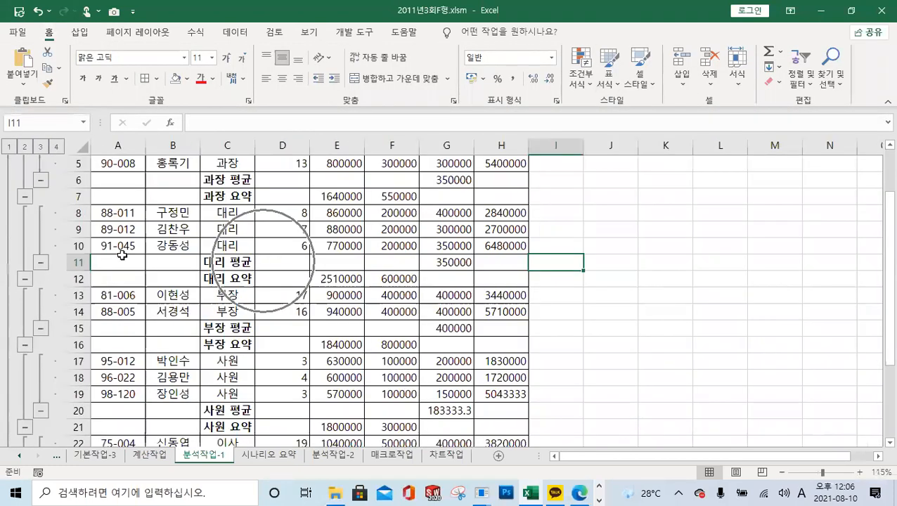
scroll(147, 249, up, 2)
click(131, 198)
drag(131, 197, 482, 394)
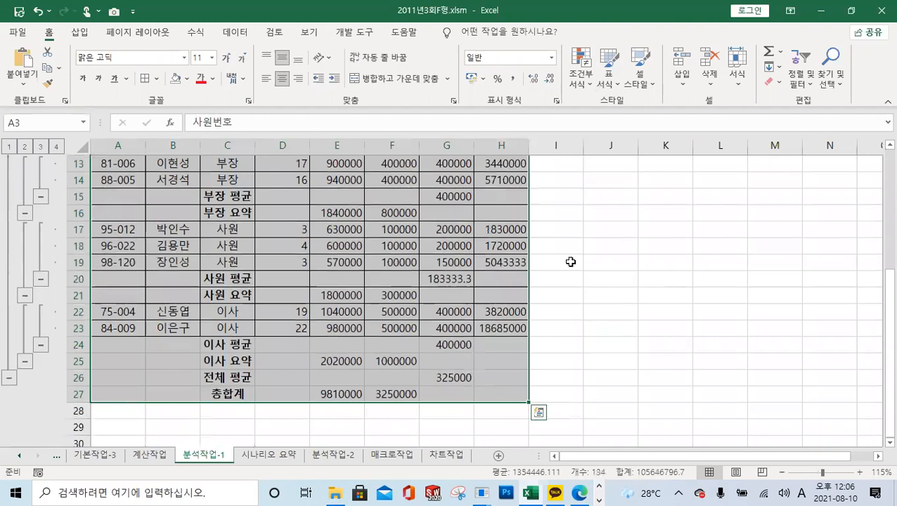
click(244, 39)
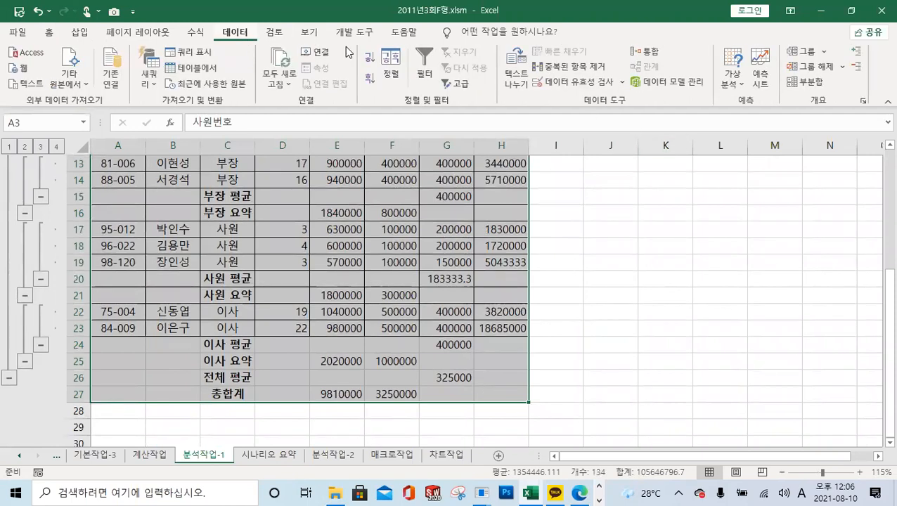
click(808, 83)
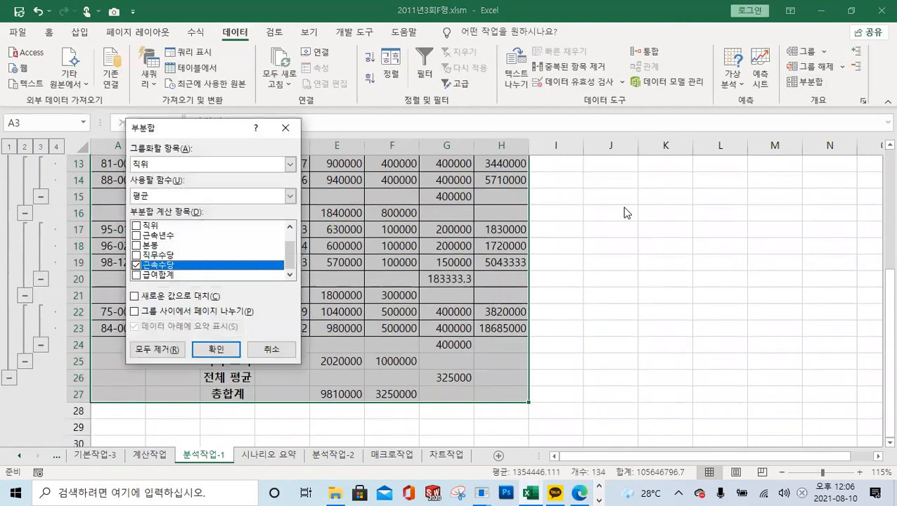
click(163, 351)
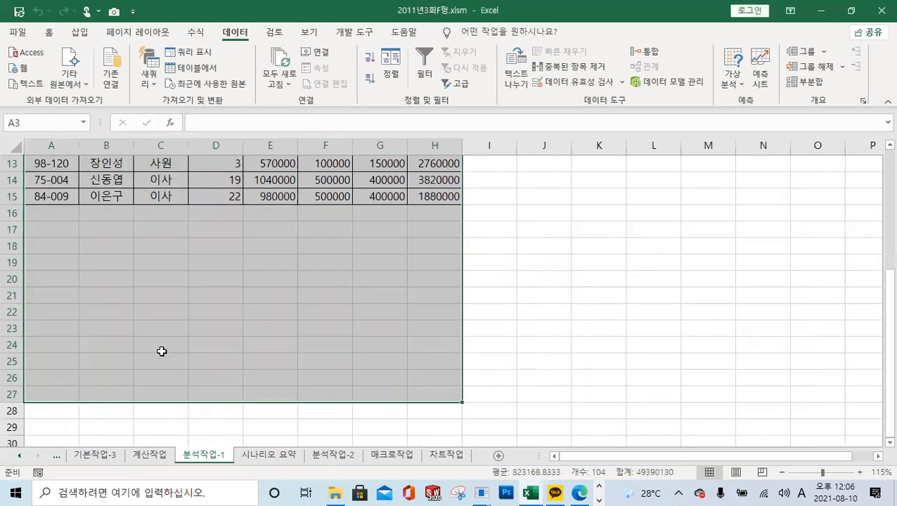
- Sort the 급여 현황 table A3:H15 by 직위 cell values in ascending order, checking the criteria against the exam PDF
scroll(162, 352, up, 4)
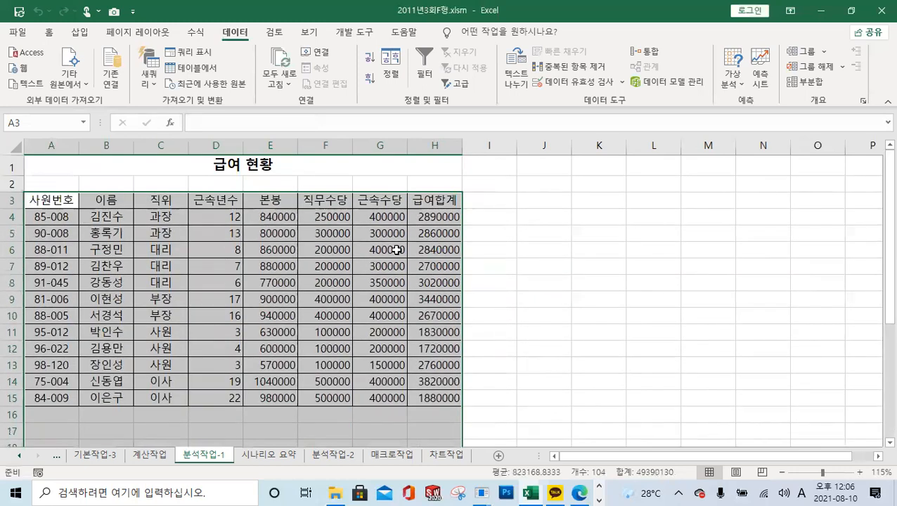
click(62, 202)
drag(343, 224, 429, 393)
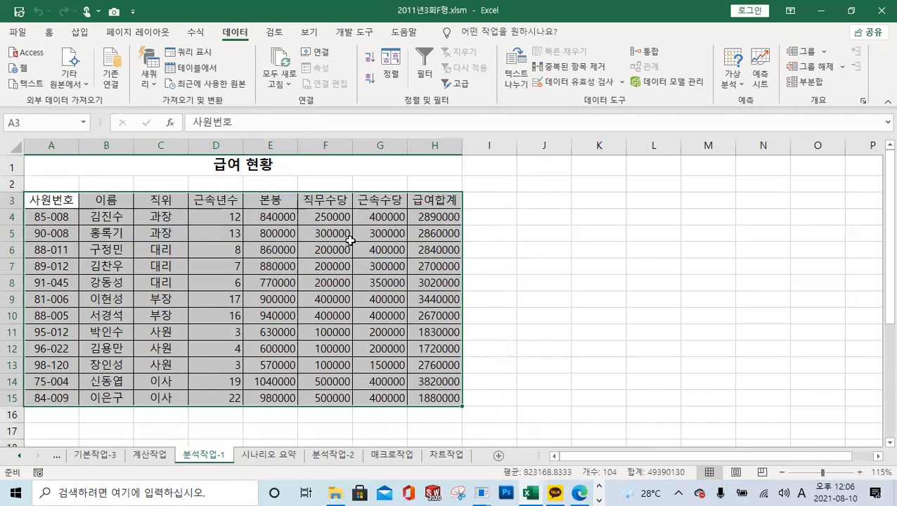
click(392, 64)
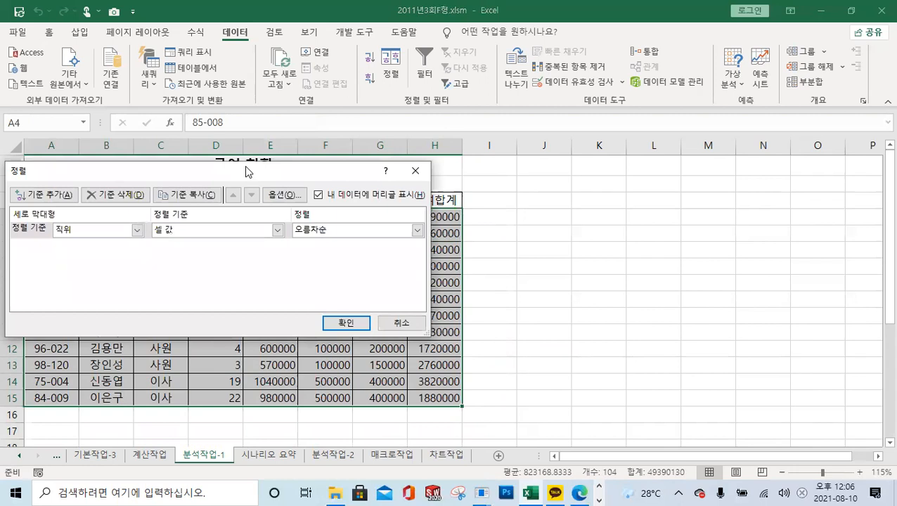
drag(246, 171, 619, 192)
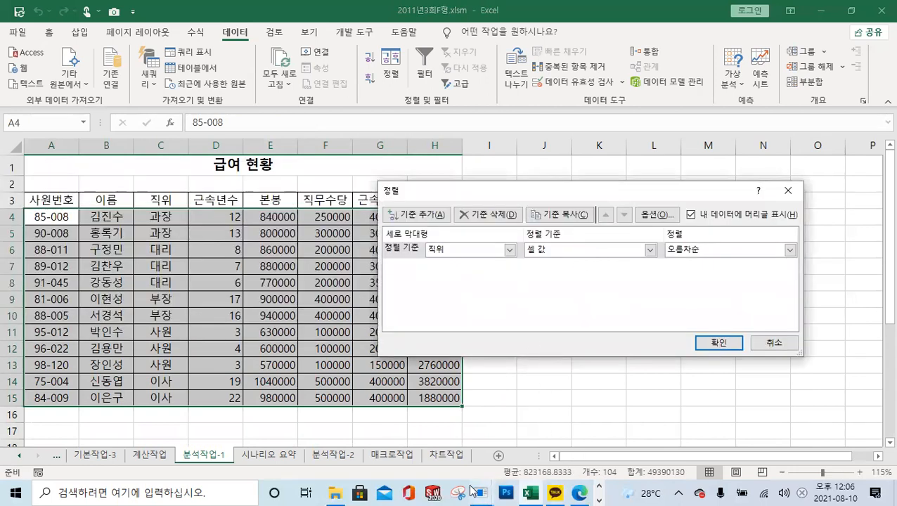
click(579, 492)
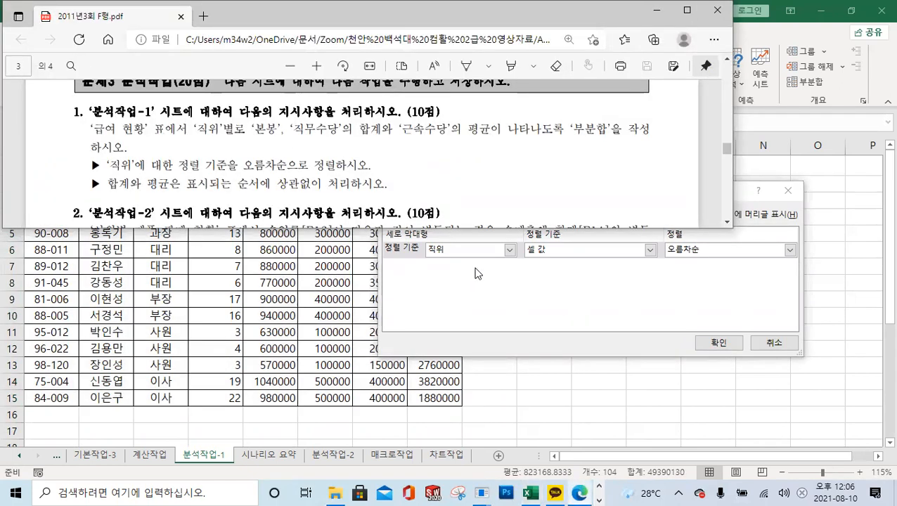
click(475, 250)
click(510, 250)
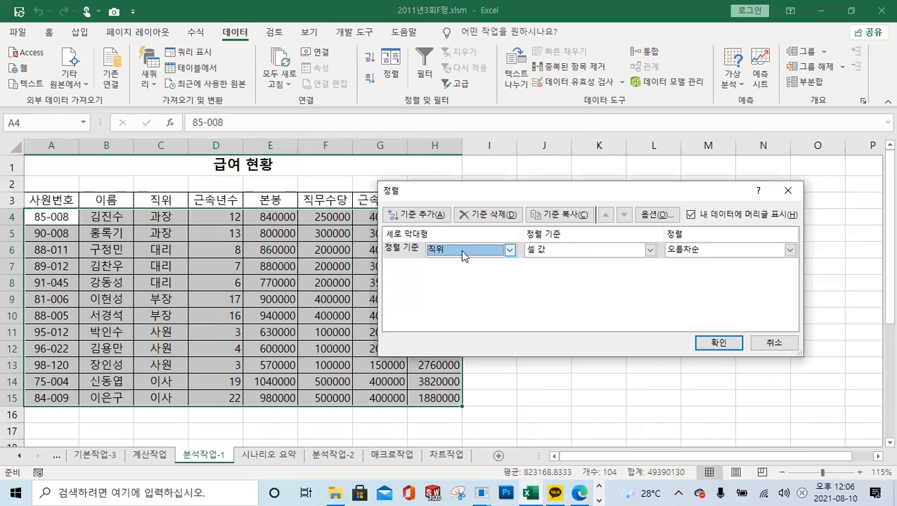
click(578, 492)
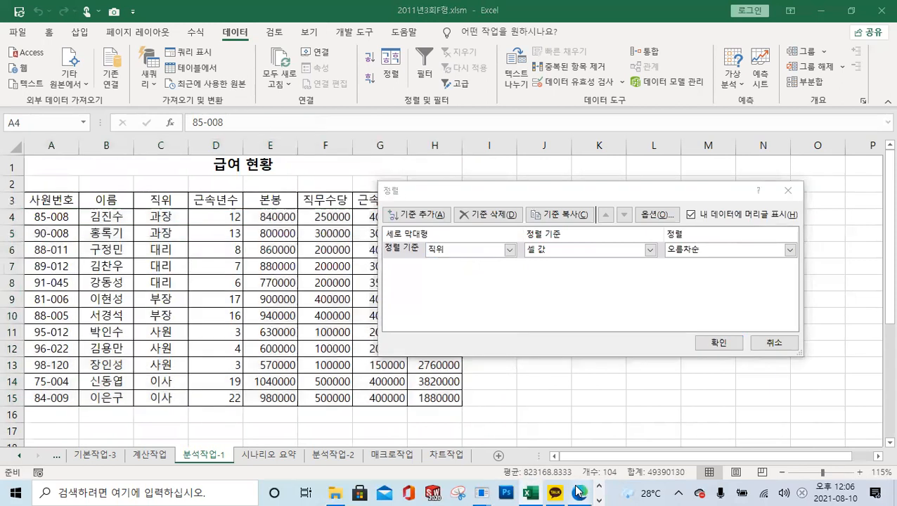
click(678, 251)
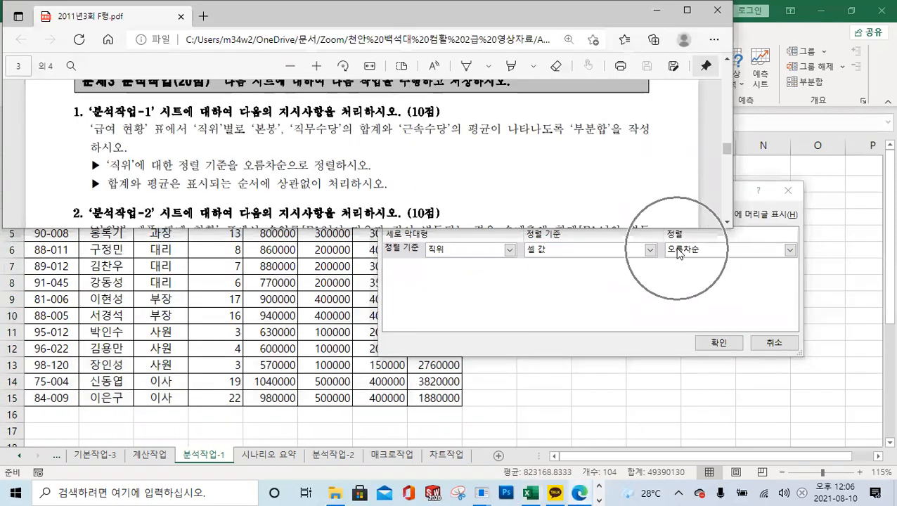
click(718, 343)
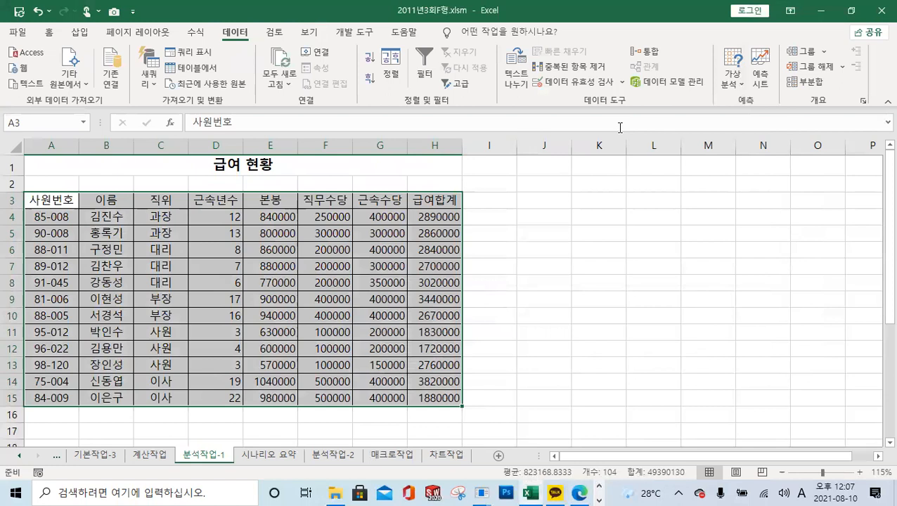
- Reopen the sort settings, compare the column choices with the header option off and on, and reapply the ascending 직위 sort
click(383, 73)
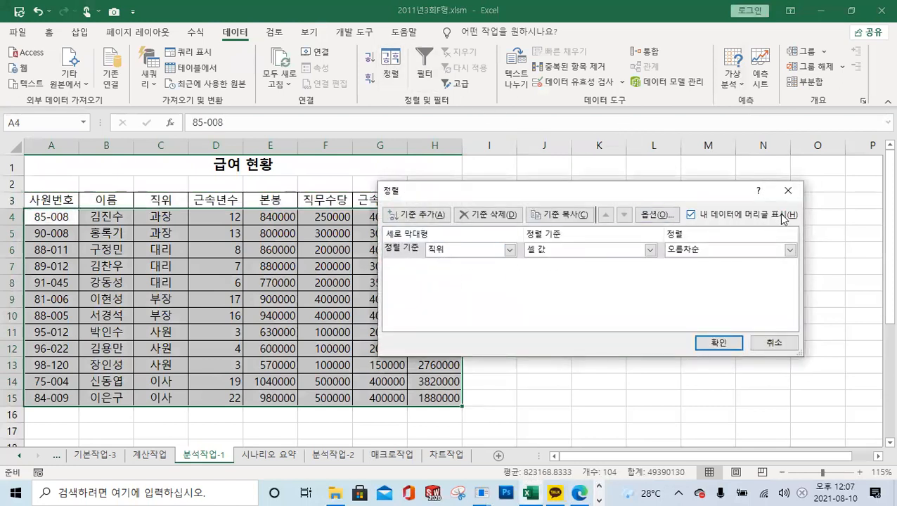
drag(668, 190, 757, 156)
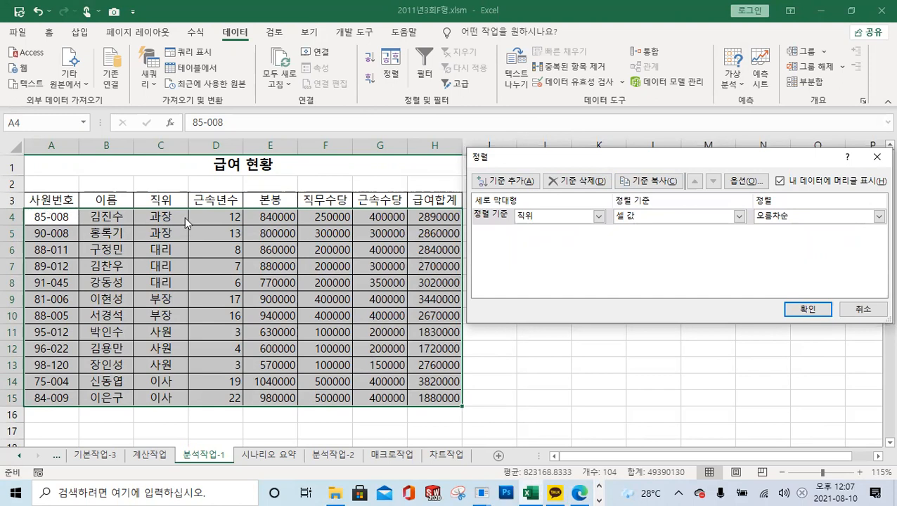
click(83, 284)
click(780, 181)
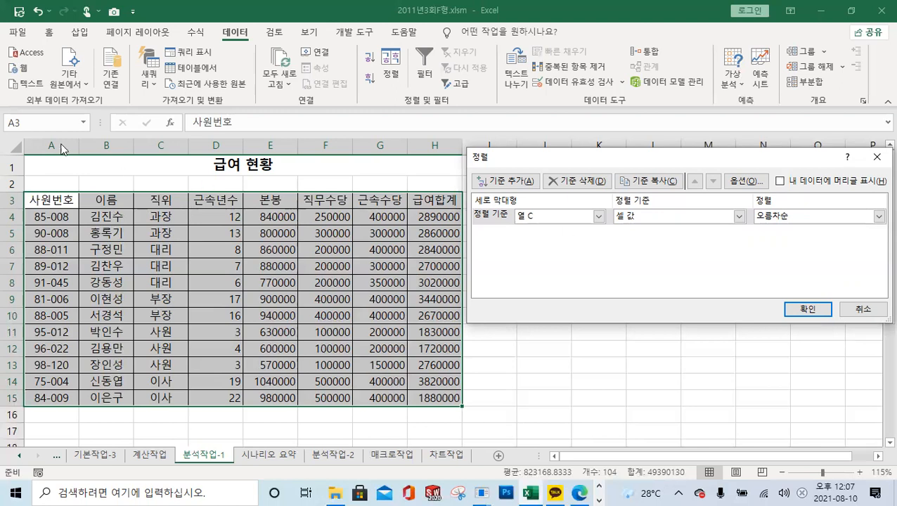
click(598, 217)
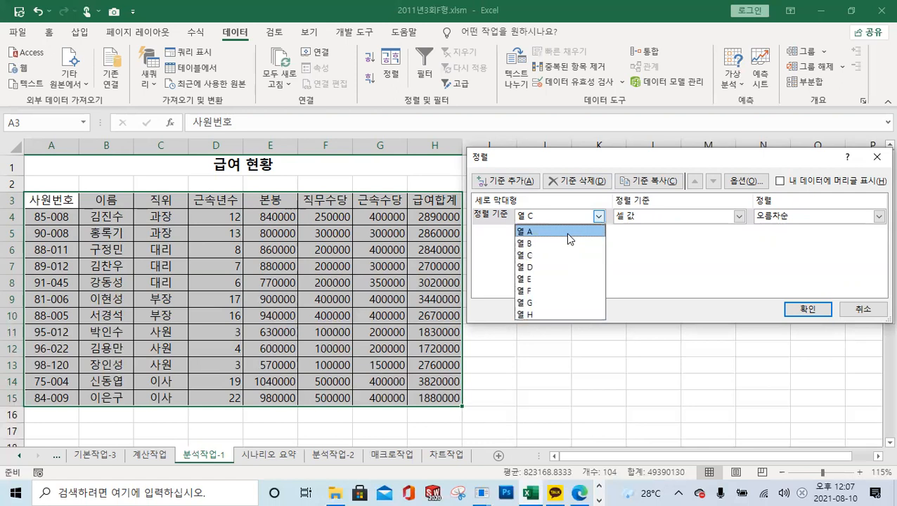
key(Escape)
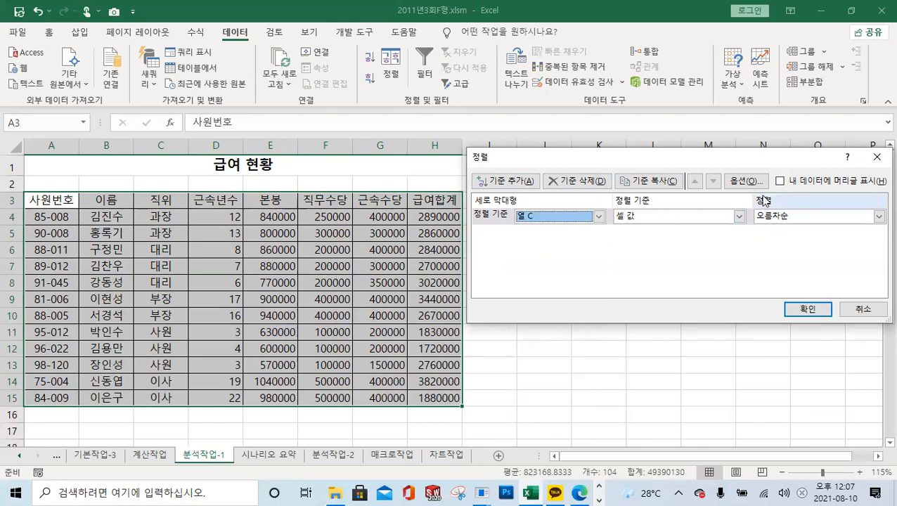
click(781, 181)
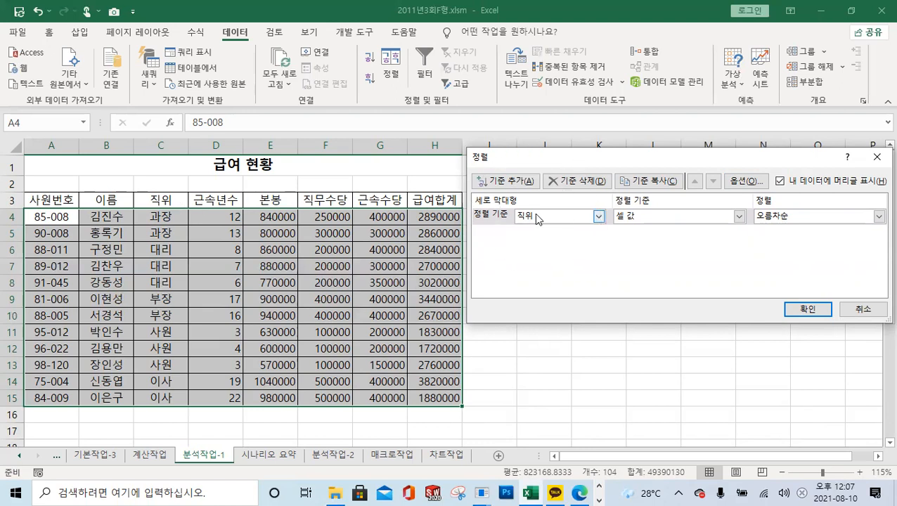
click(808, 310)
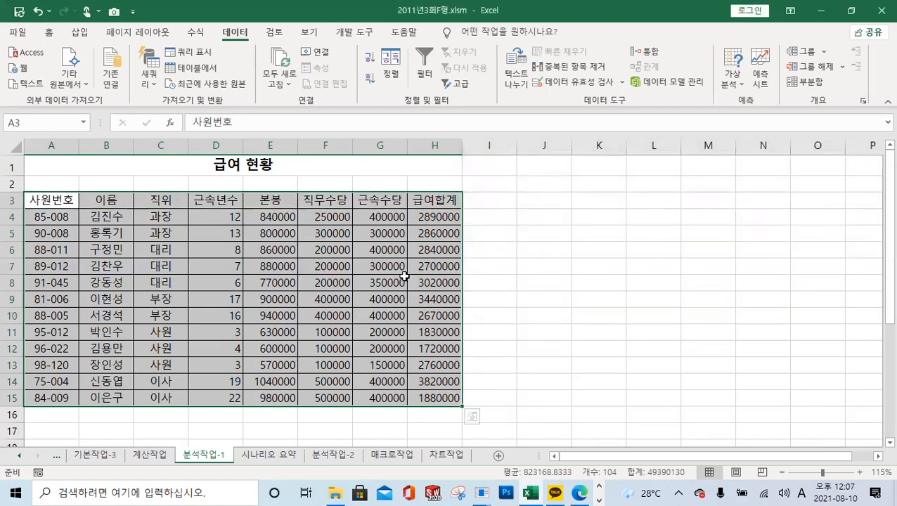
- Set up a subtotal grouped by 직위 using 합계 for 본봉 and 직무수당 only, checking the required items in the exam PDF
click(813, 83)
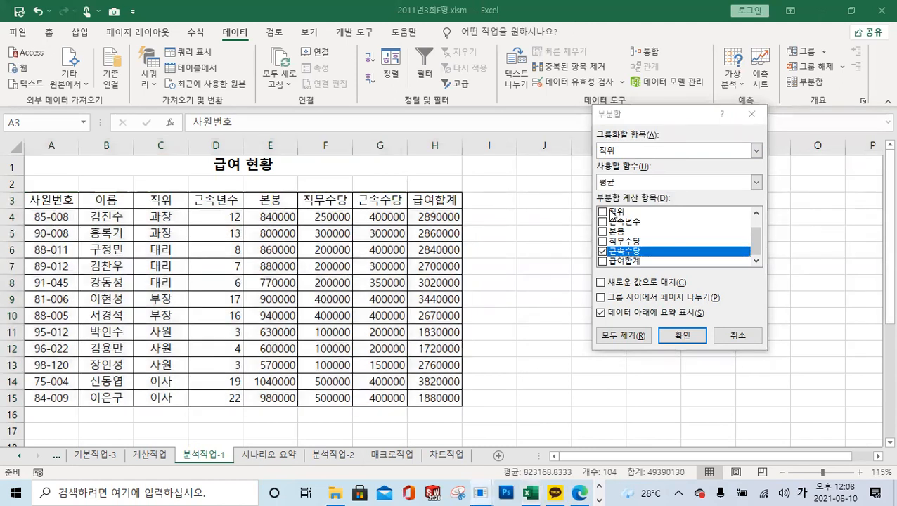
click(625, 117)
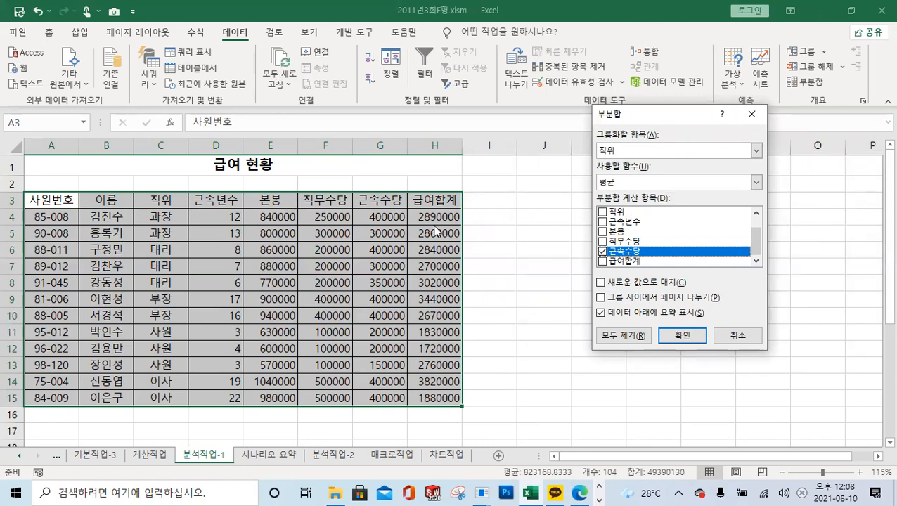
click(580, 492)
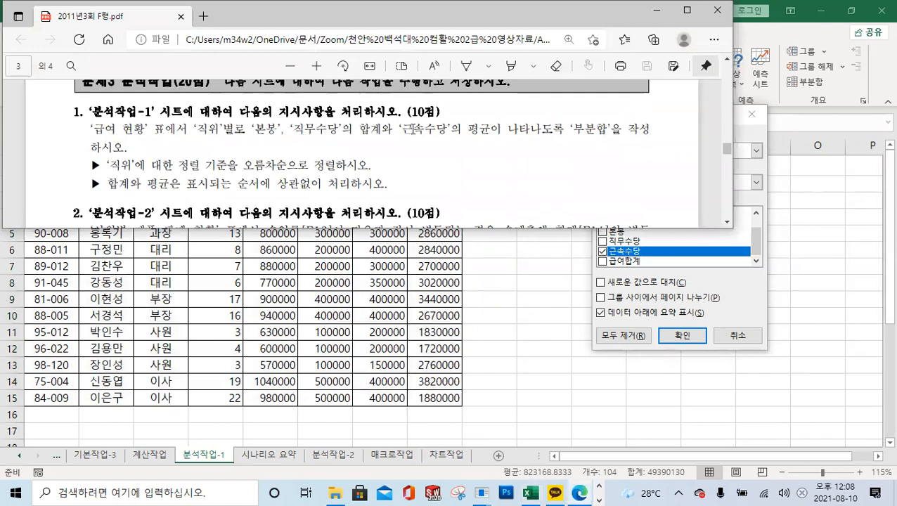
click(689, 242)
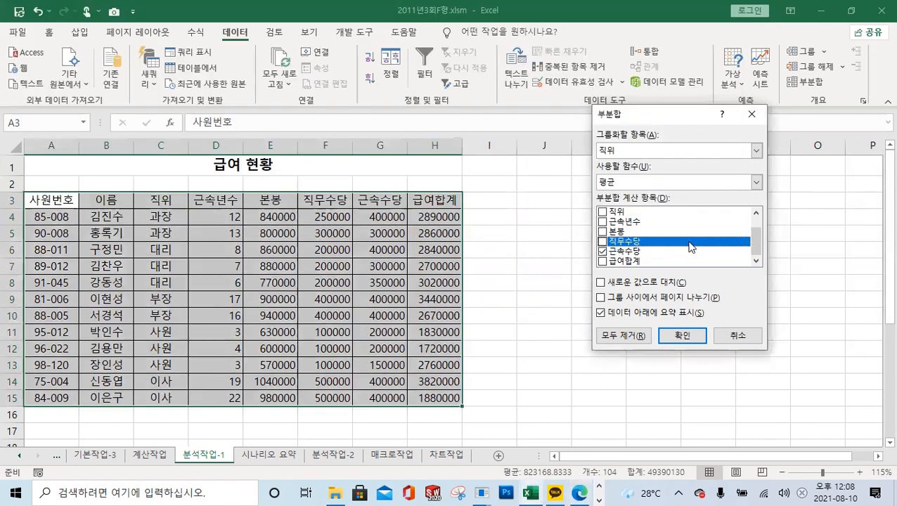
click(603, 251)
click(602, 233)
click(602, 241)
click(616, 184)
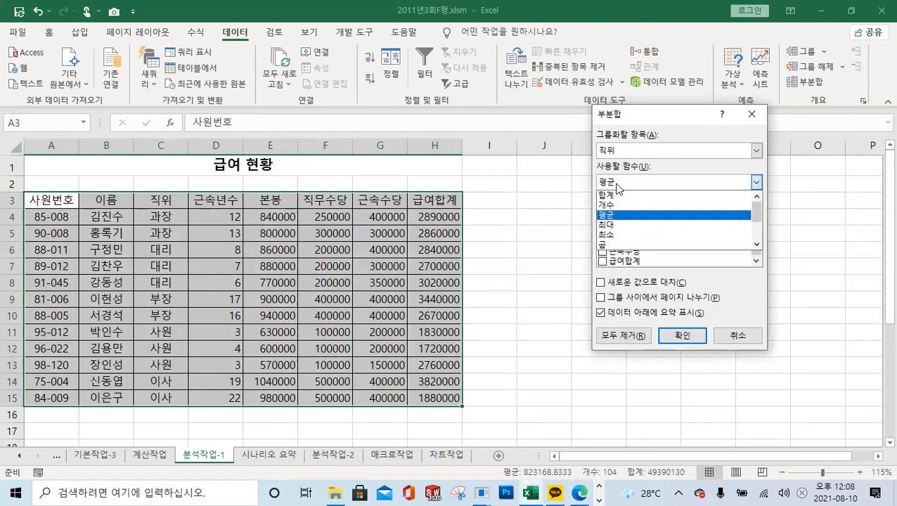
click(620, 195)
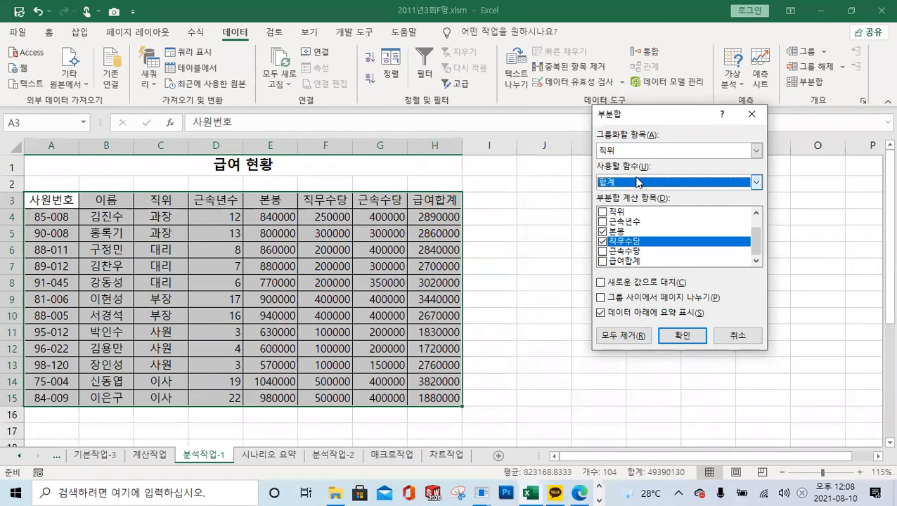
- Look through the available subtotal functions, keep 합계, and apply the 본봉 and 직무수당 subtotal to the 급여 현황 table
click(756, 183)
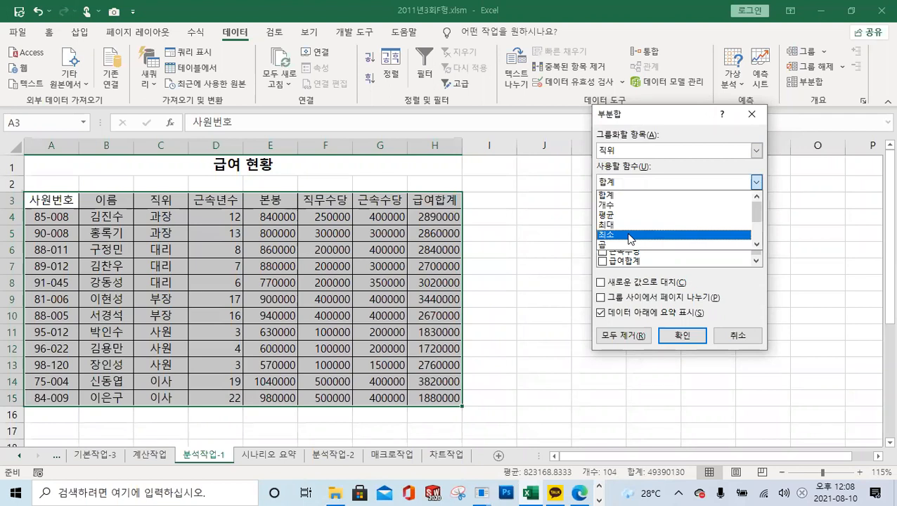
scroll(630, 239, down, 1)
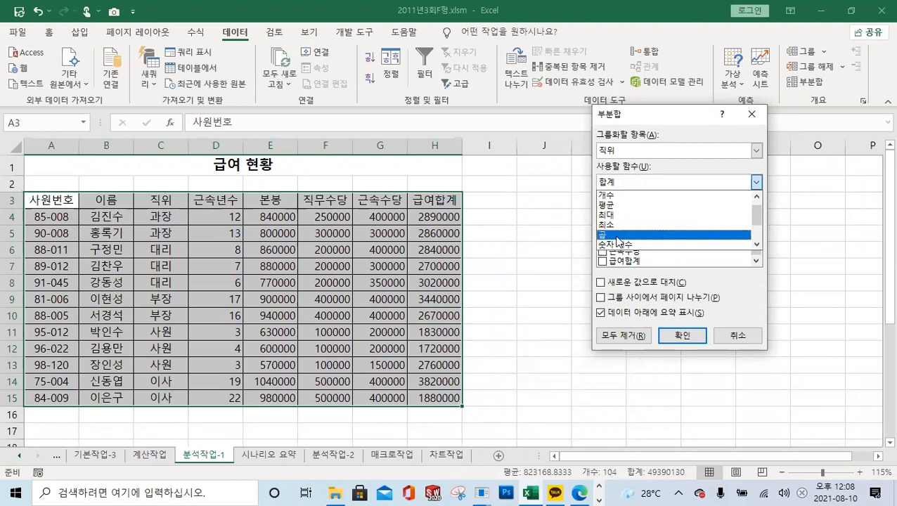
scroll(617, 239, down, 1)
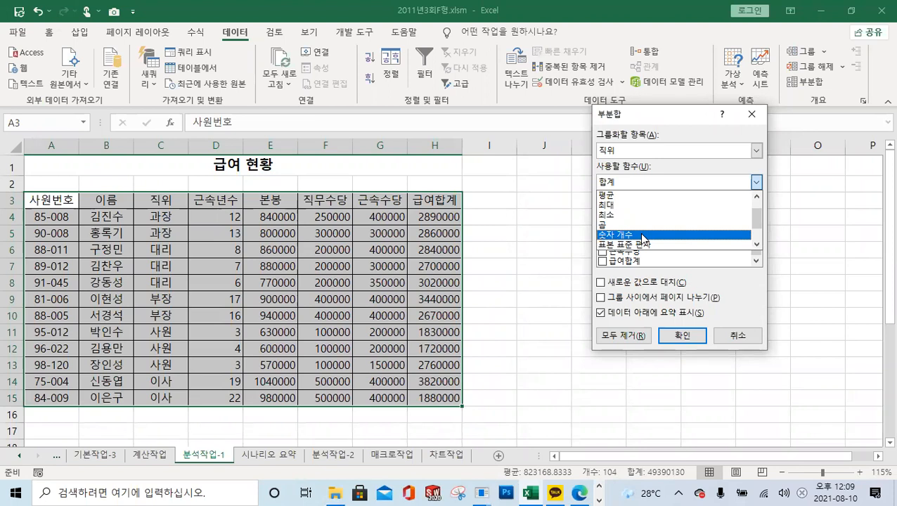
scroll(642, 237, down, 1)
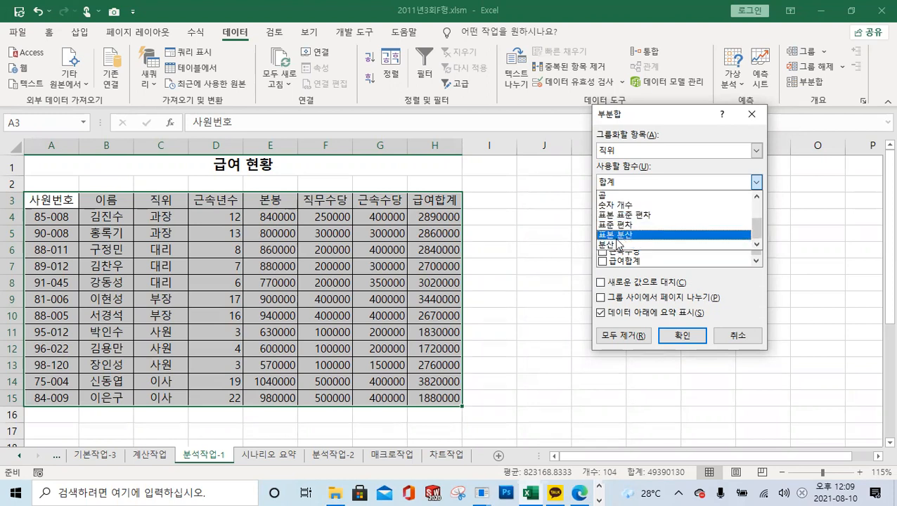
click(586, 164)
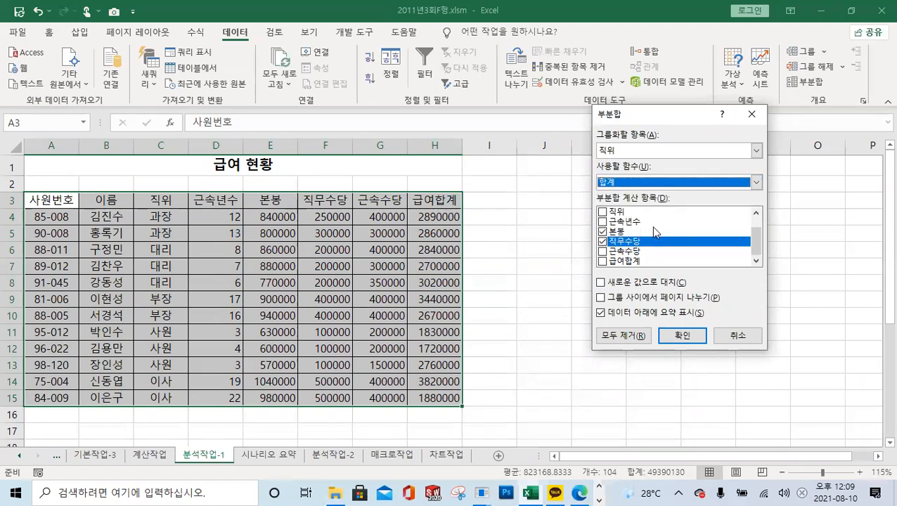
click(660, 185)
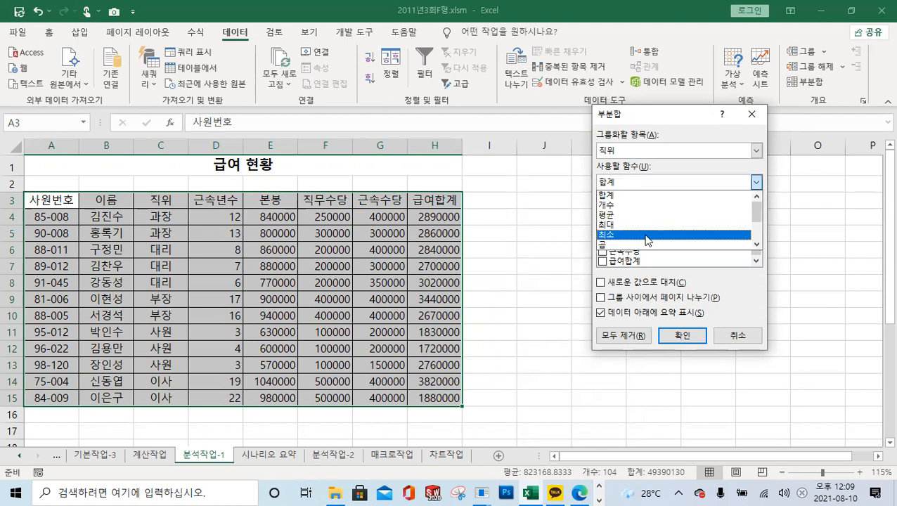
scroll(641, 239, down, 2)
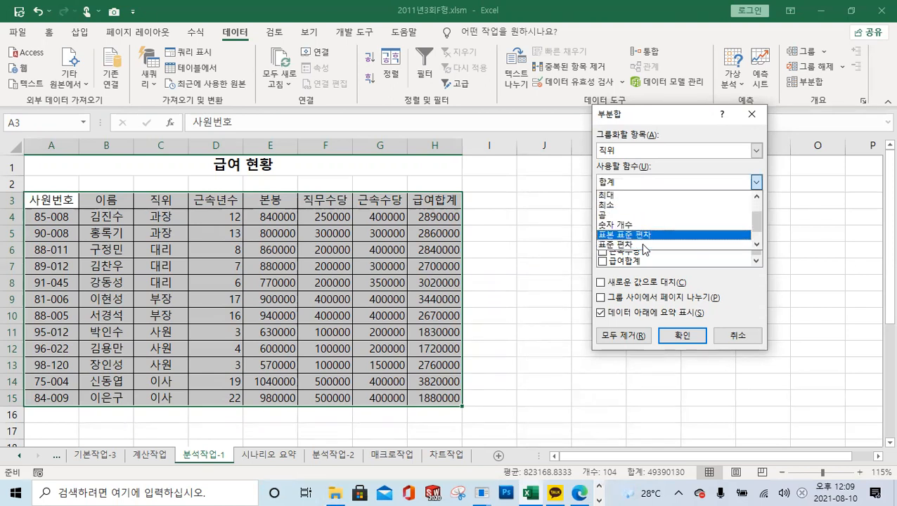
scroll(640, 244, down, 2)
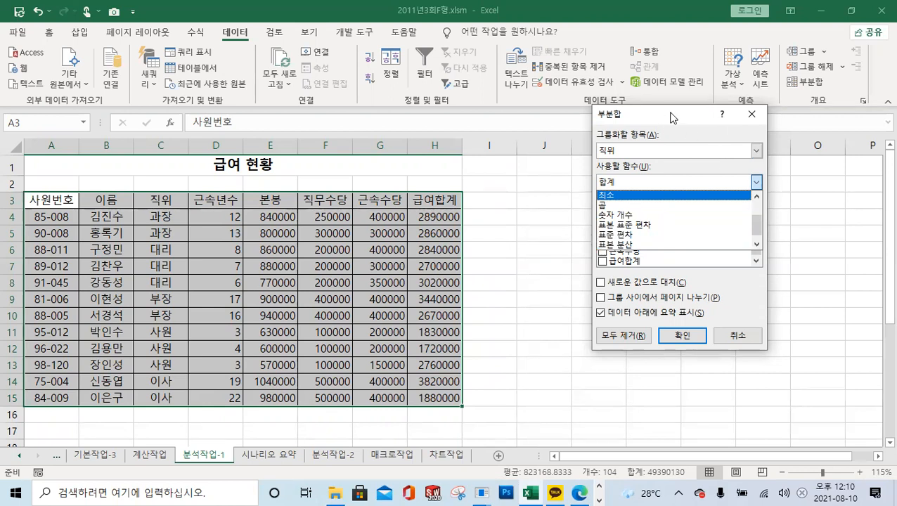
click(680, 154)
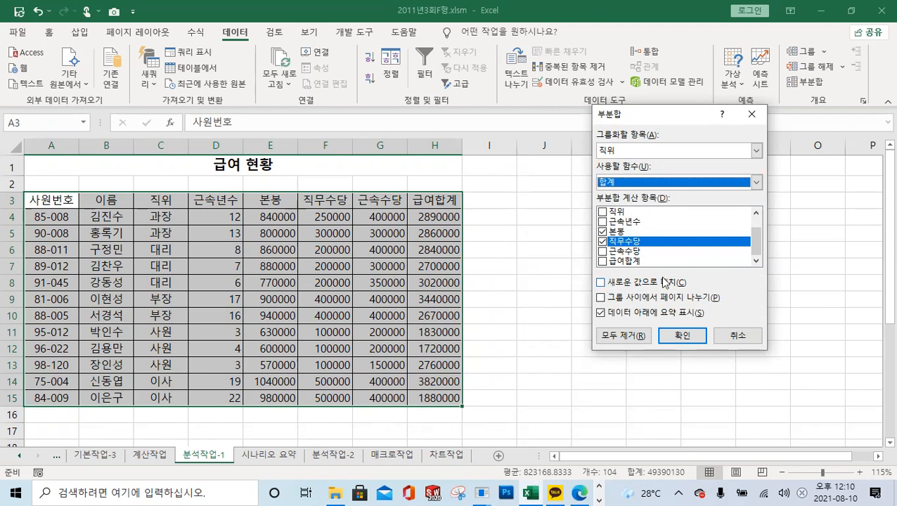
click(687, 338)
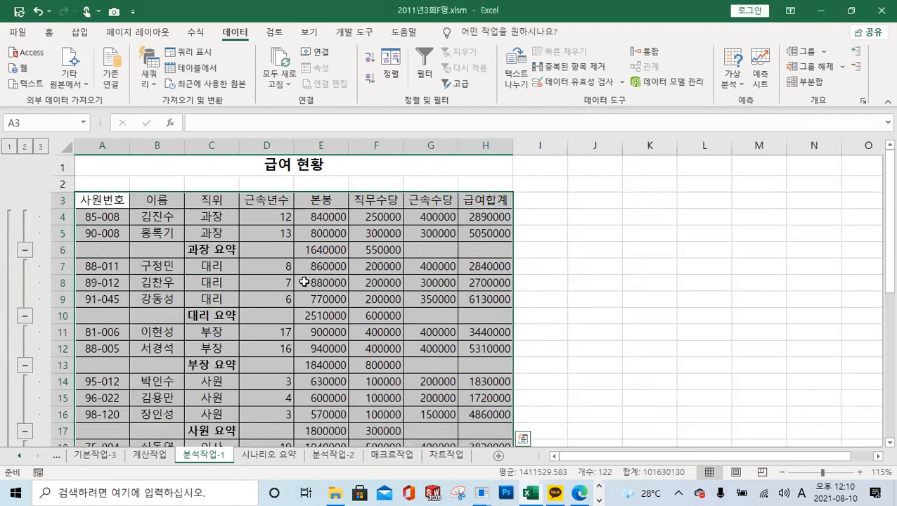
- Add a second subtotal by 직위 with the 평균 of 근속수당 only, keeping the existing subtotals and checking the exam PDF
click(810, 83)
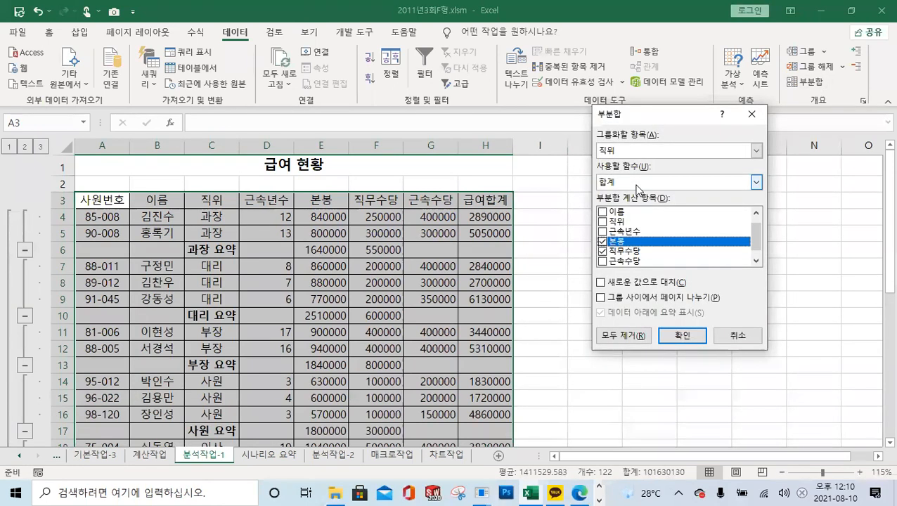
click(624, 184)
click(612, 214)
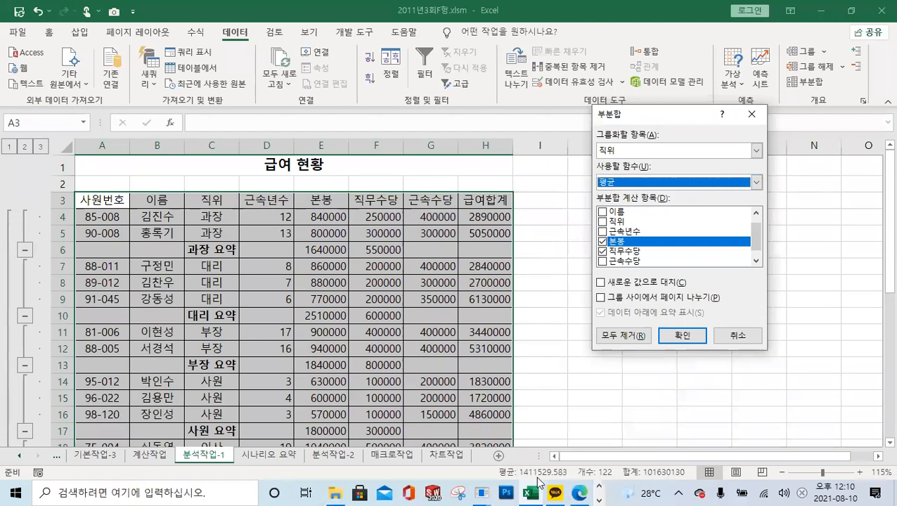
click(579, 493)
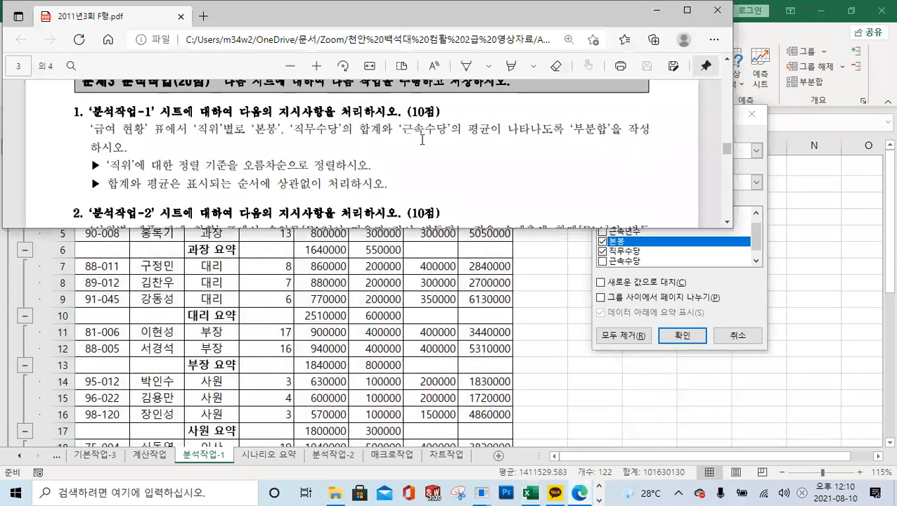
key(ctrl)
click(746, 137)
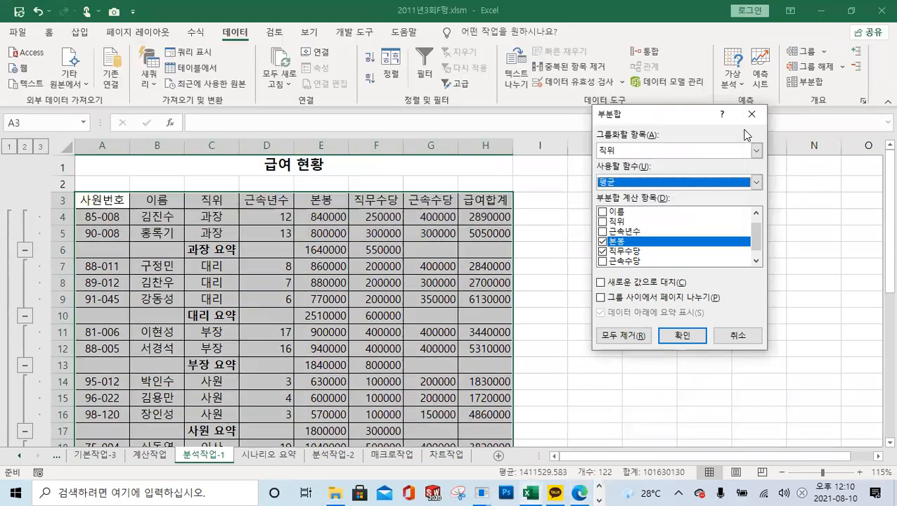
click(602, 241)
click(602, 251)
click(602, 261)
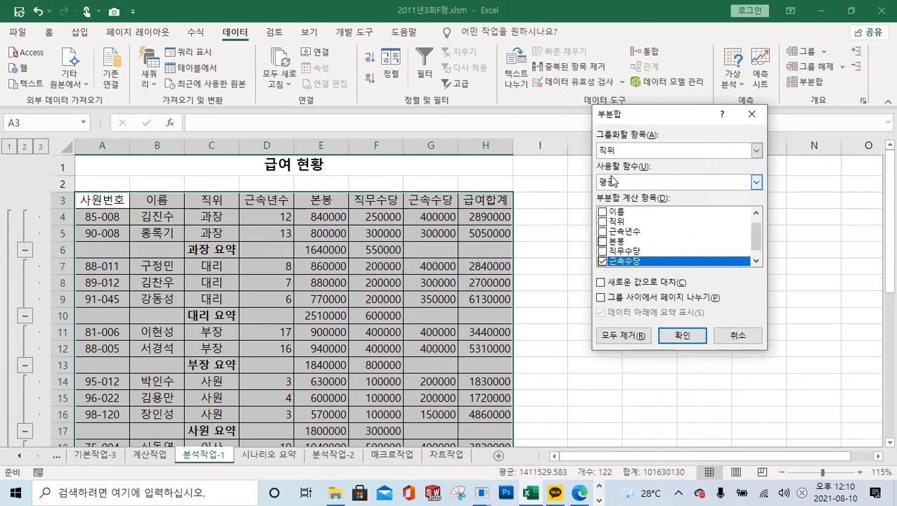
key(ctrl)
click(681, 337)
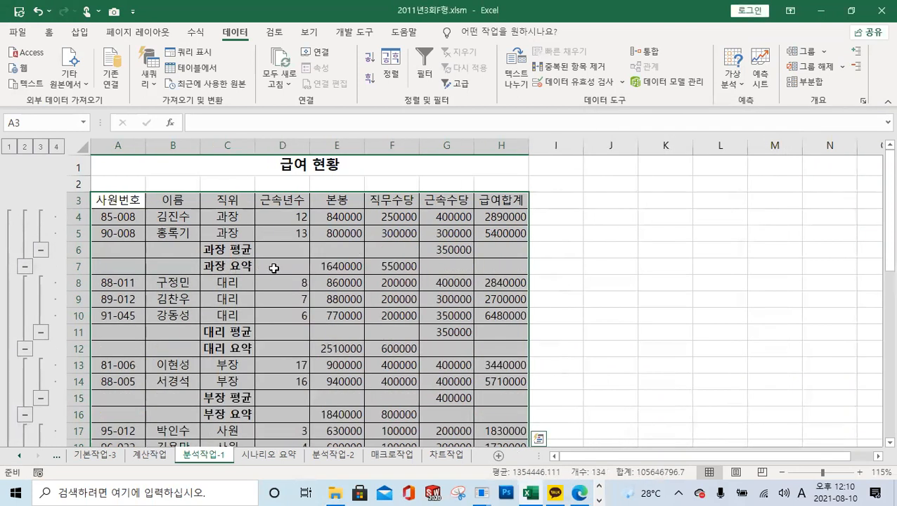
- Review the subtotalled table down to the grand totals and compare outline levels 1, 2 and 3, returning to full detail at level 4
scroll(274, 268, down, 5)
scroll(274, 268, up, 2)
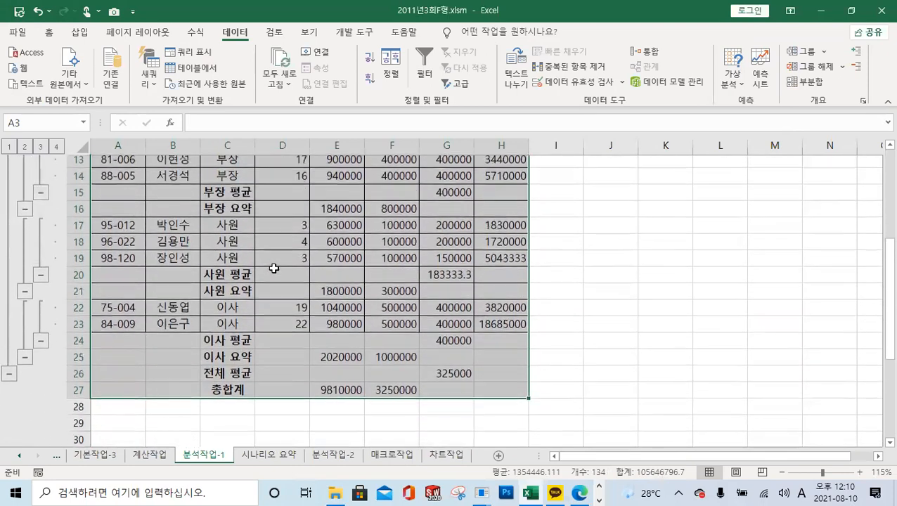
scroll(274, 268, up, 3)
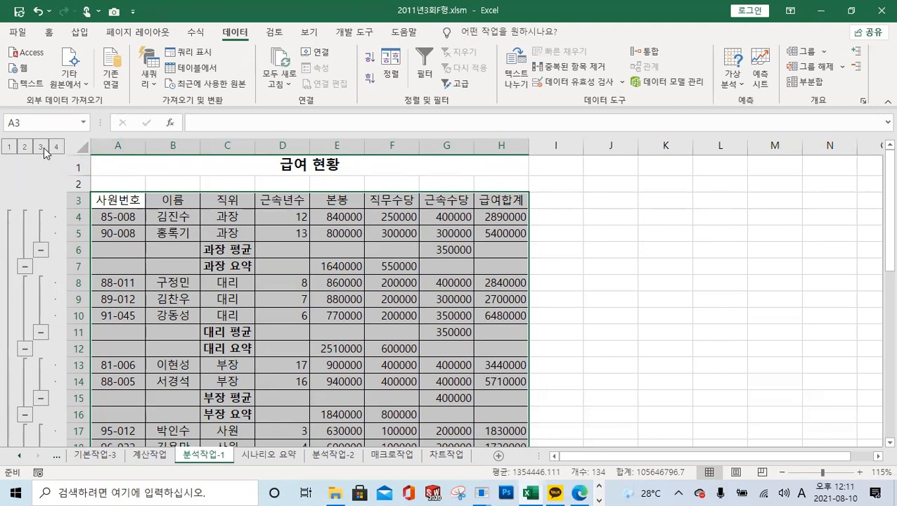
scroll(188, 235, down, 1)
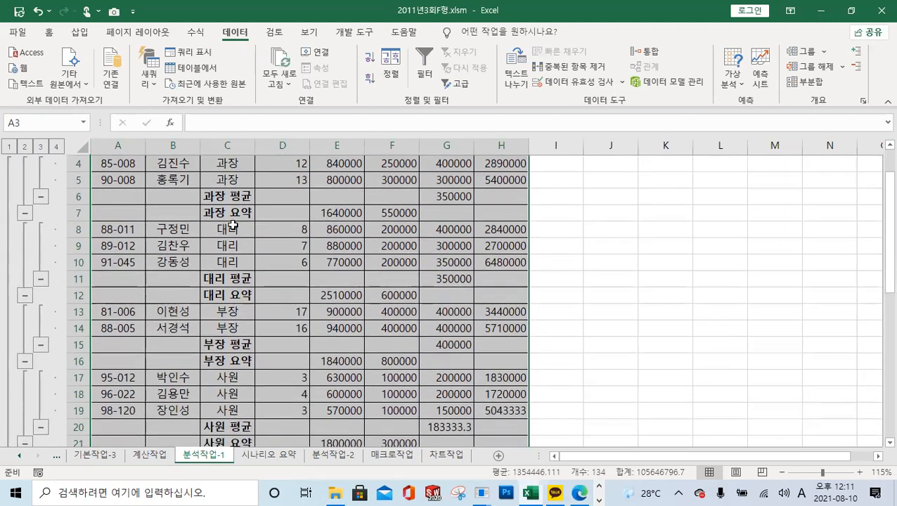
click(40, 146)
scroll(286, 208, up, 1)
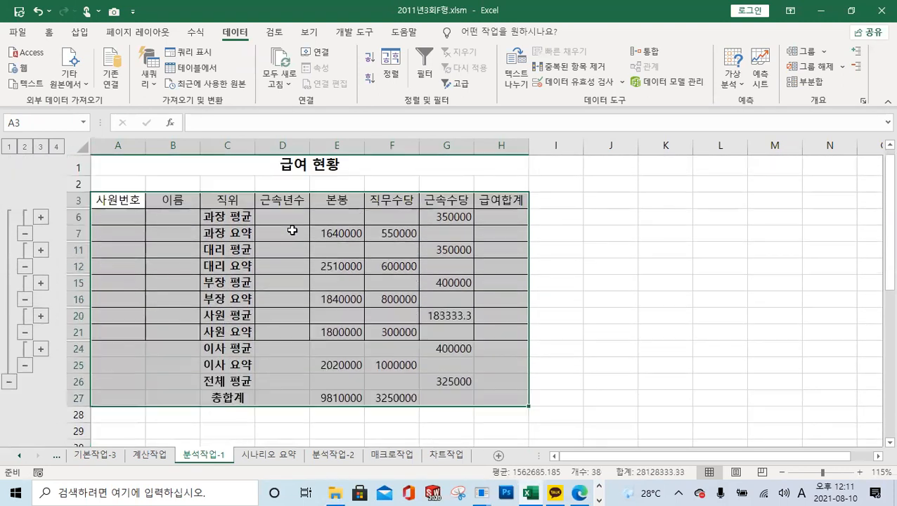
click(24, 146)
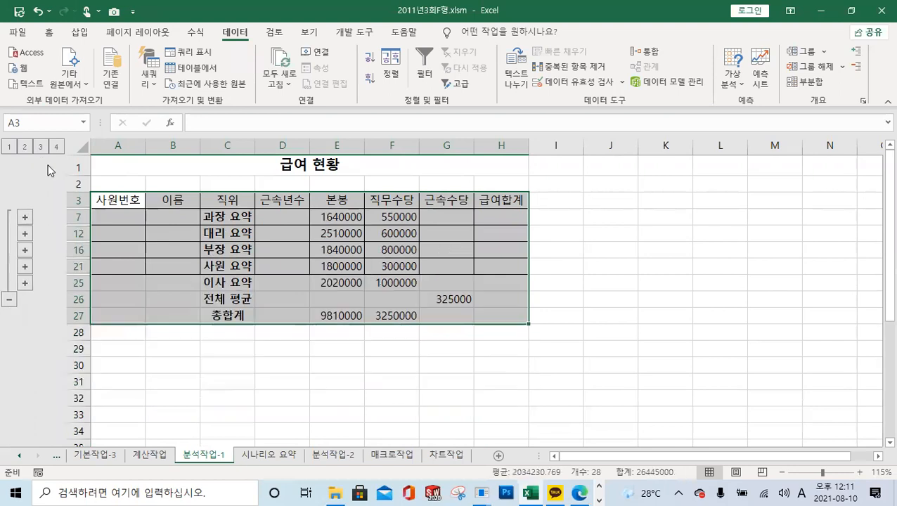
click(10, 148)
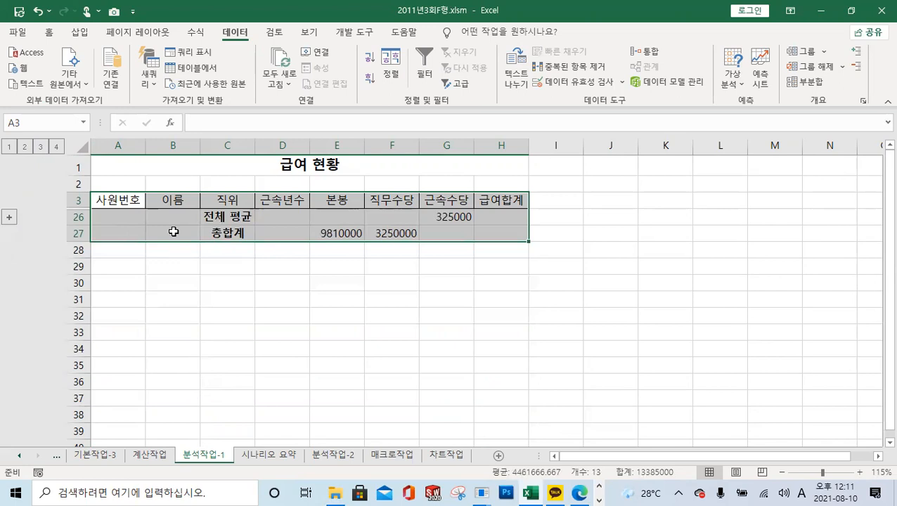
click(57, 147)
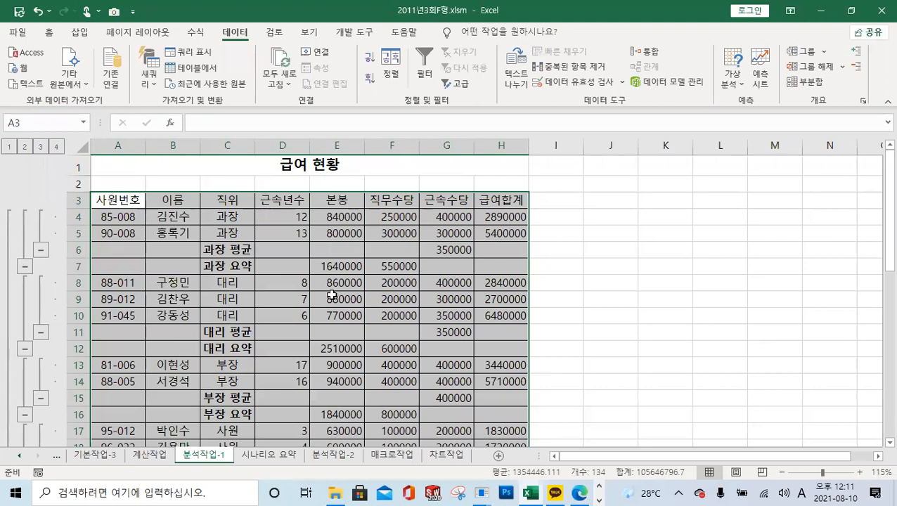
click(13, 148)
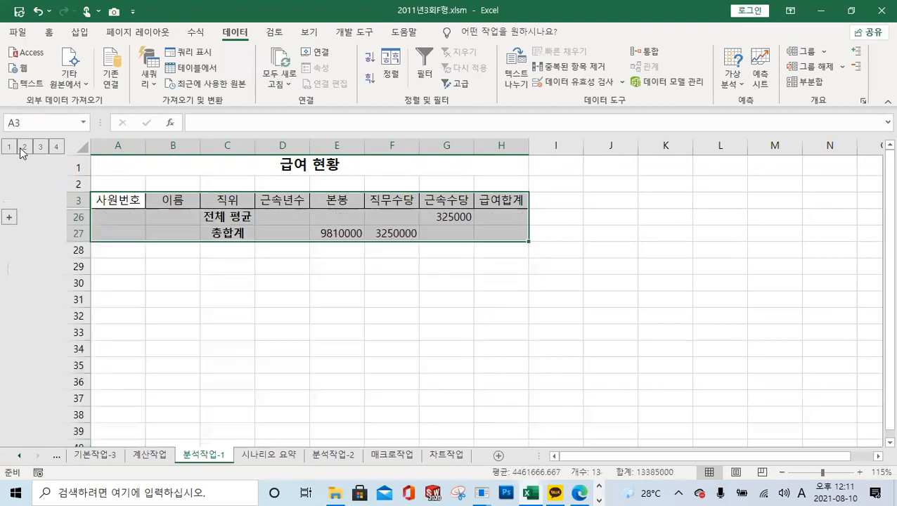
click(24, 147)
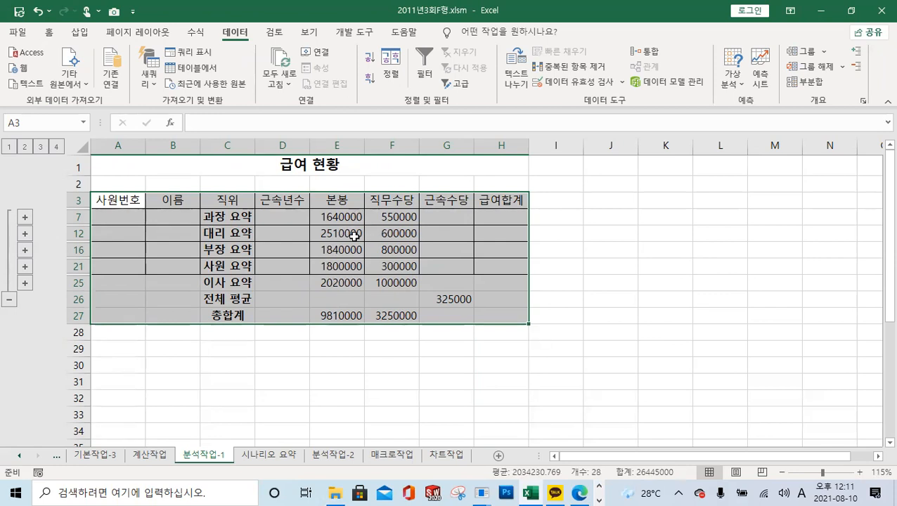
click(56, 146)
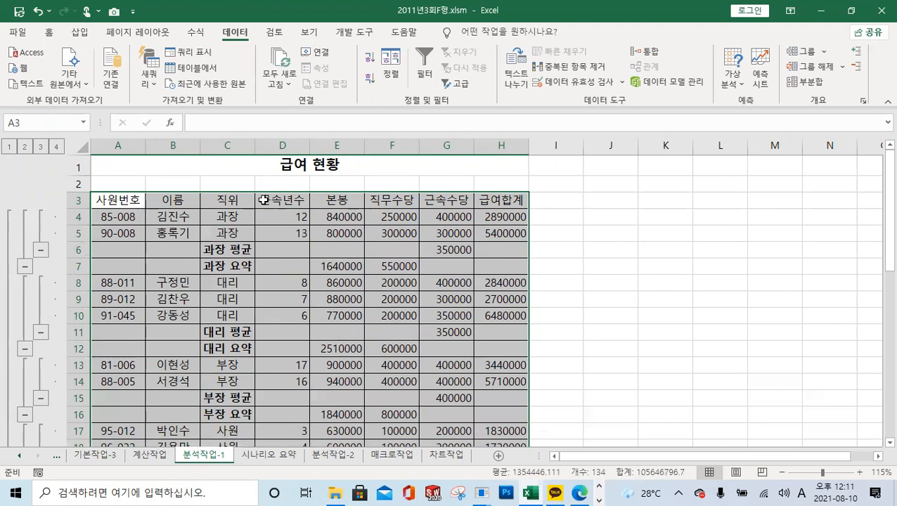
- Widen the 직위 column C slightly, deselect the table, and check the subtotal rows down to the grand totals
drag(251, 150, 257, 150)
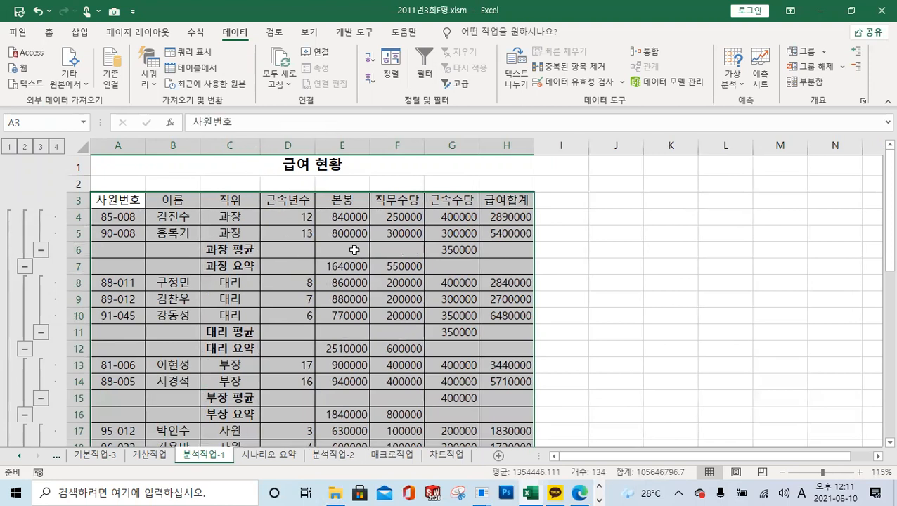
click(556, 236)
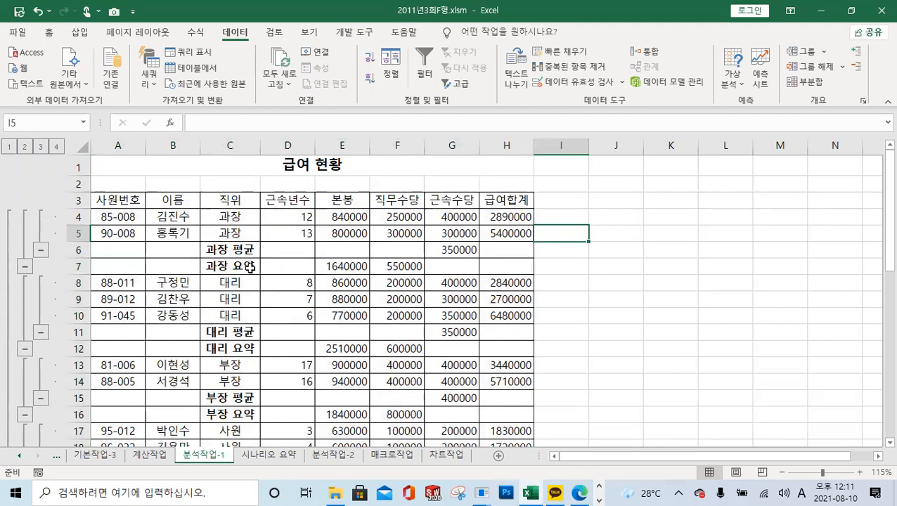
scroll(249, 267, down, 2)
scroll(250, 268, down, 2)
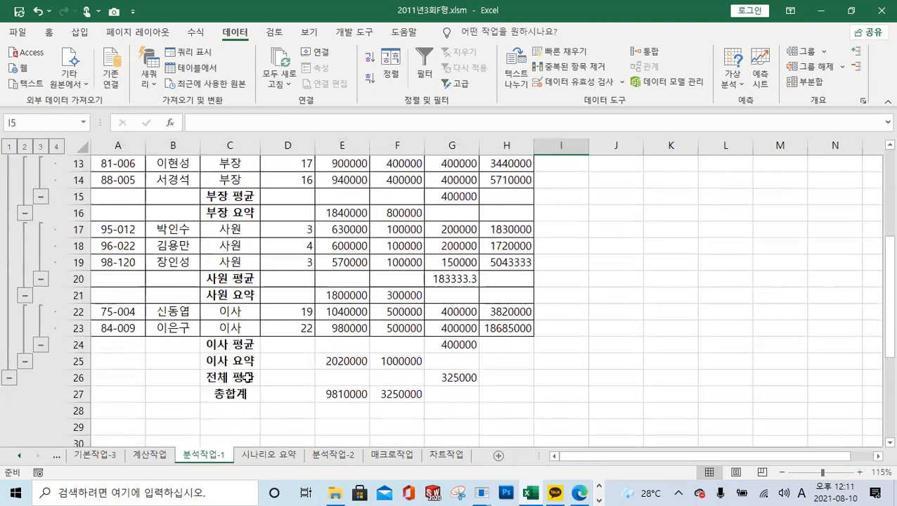
- Replace every 요약 with 합계 in the subtotal labels of the 분석작업-1 sheet, then deselect the table
scroll(256, 355, up, 2)
scroll(300, 300, down, 2)
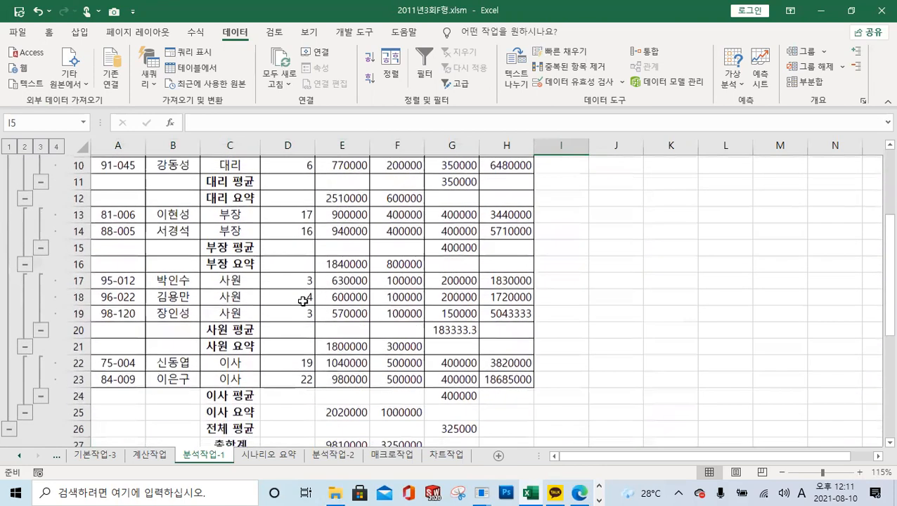
scroll(303, 301, up, 1)
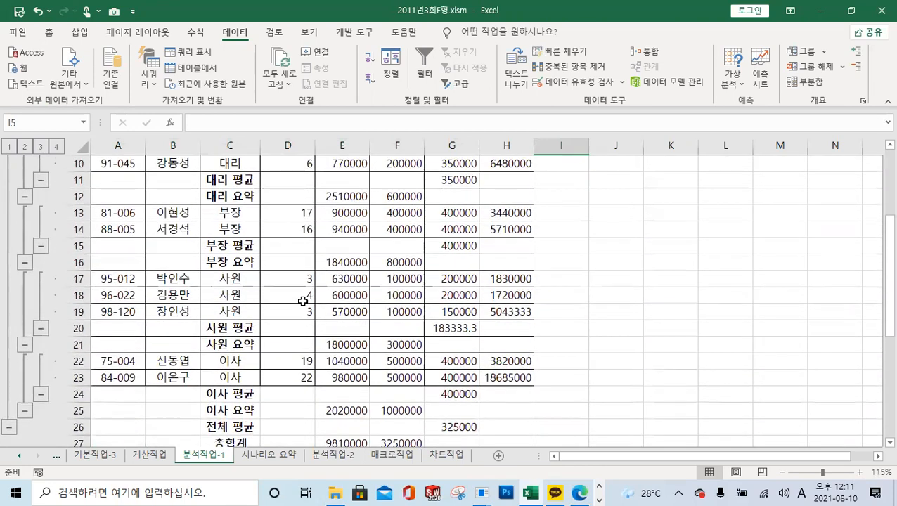
key(ctrl+f)
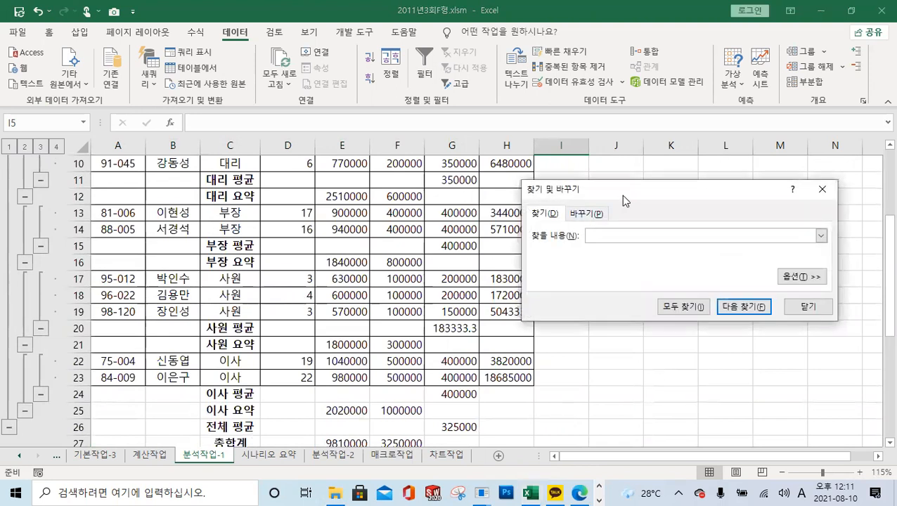
drag(621, 193, 484, 188)
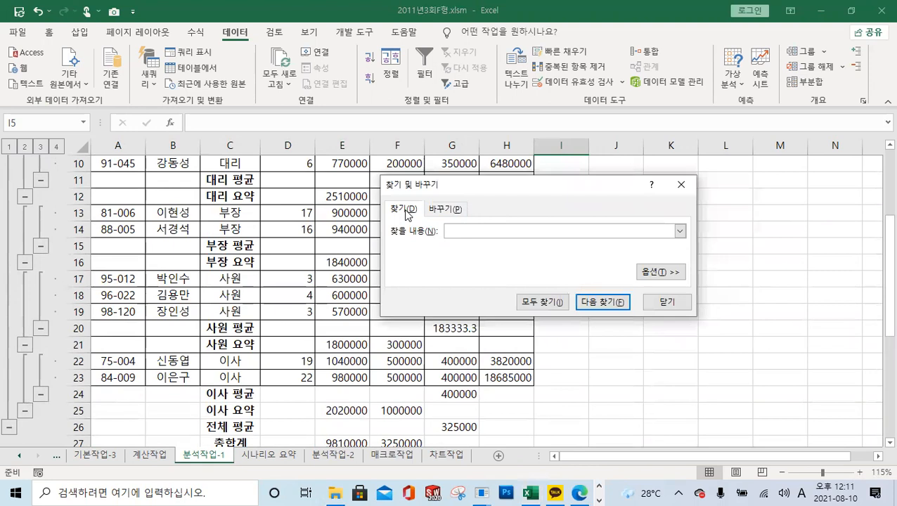
click(444, 211)
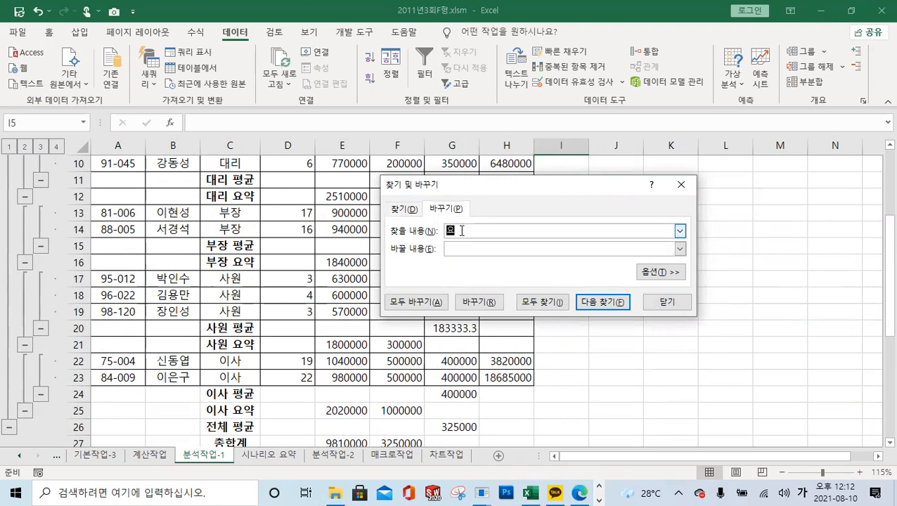
click(464, 248)
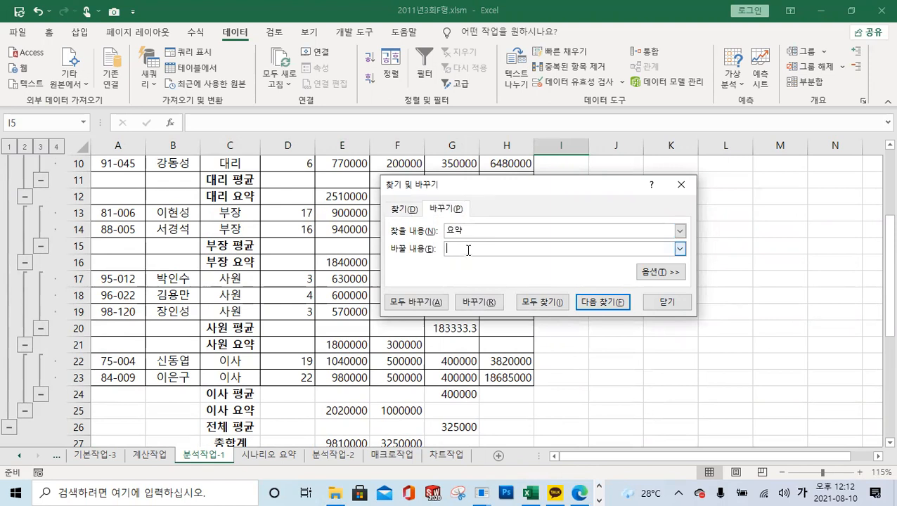
text(합ㄱ)
click(433, 305)
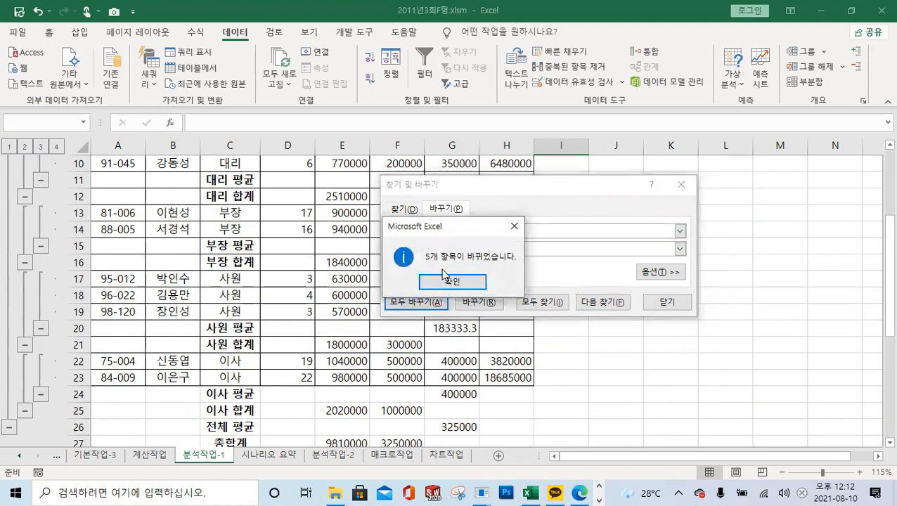
click(472, 283)
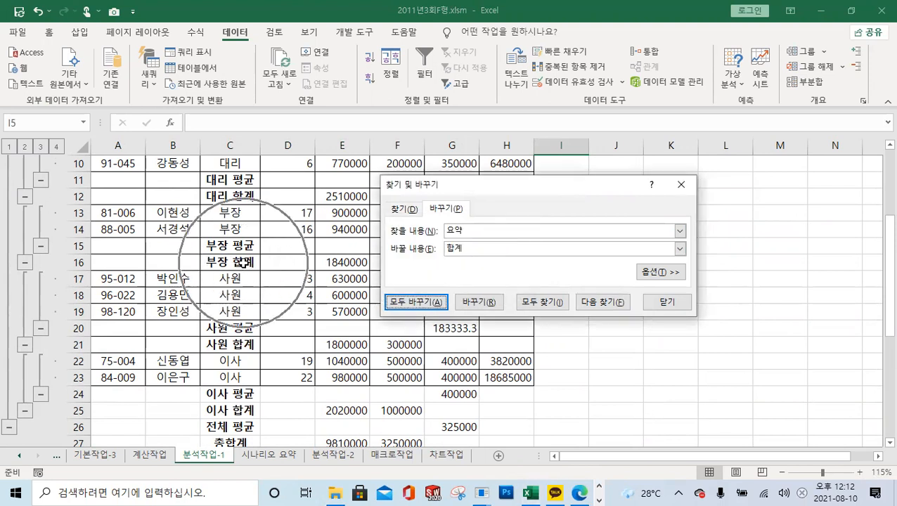
click(667, 303)
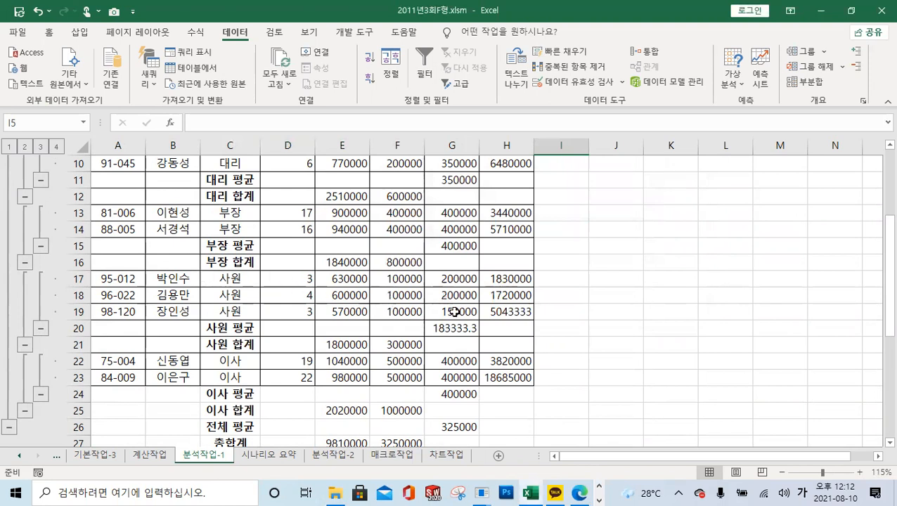
click(562, 267)
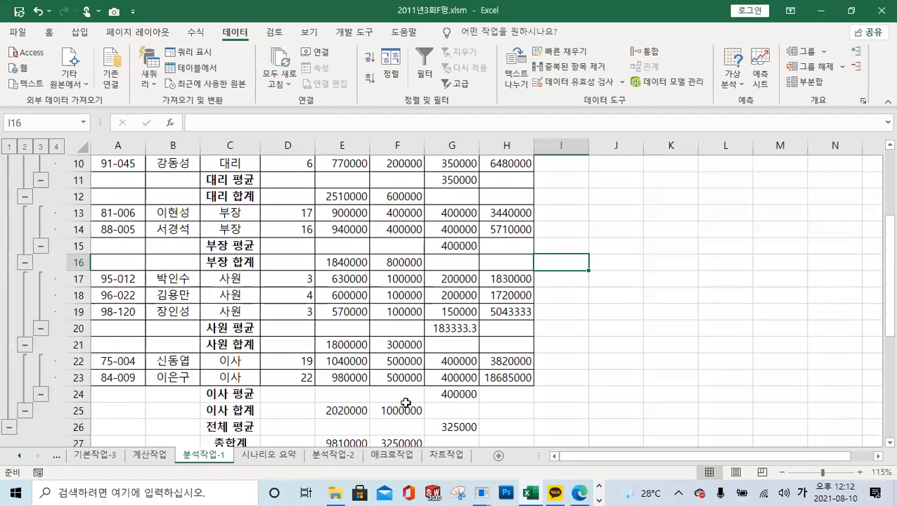
- Check the 수익률 and 순매출액합계 labels on the 시나리오 요약 sheet, and delete that sheet permanently
click(291, 460)
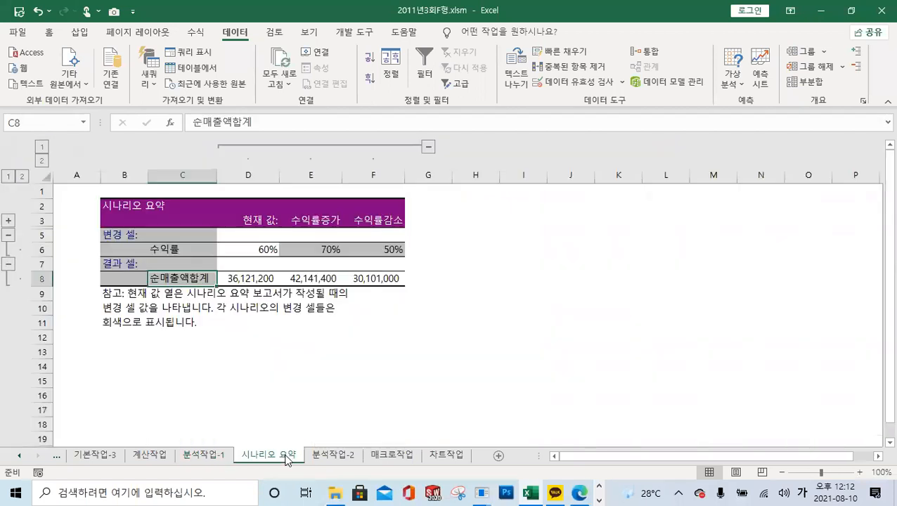
click(174, 250)
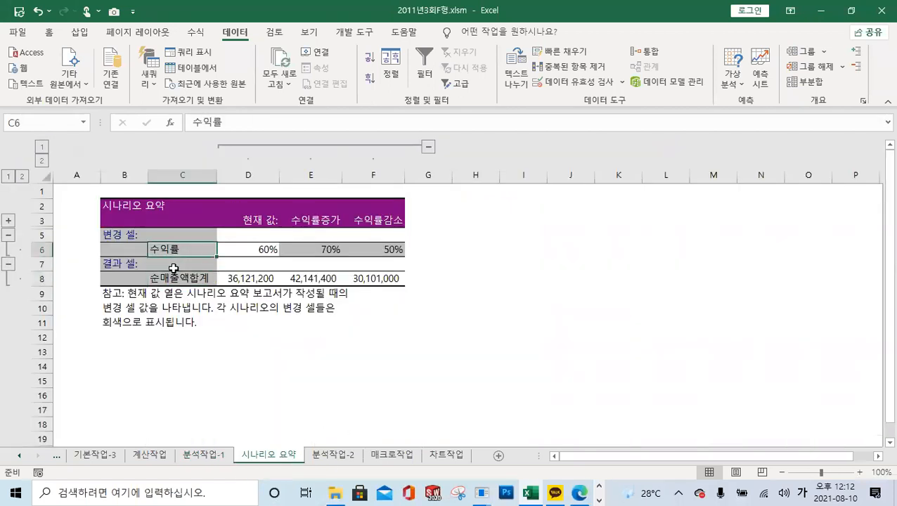
click(174, 279)
click(177, 251)
click(177, 280)
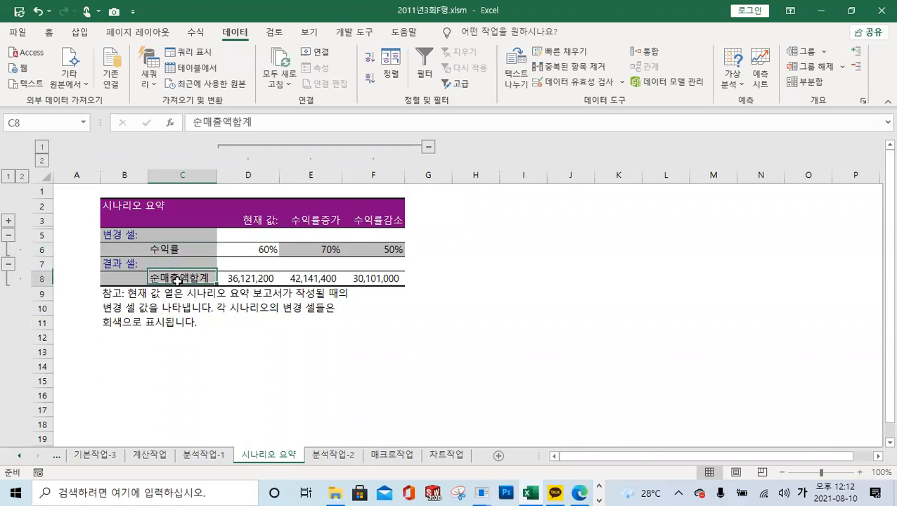
right_click(263, 455)
click(457, 340)
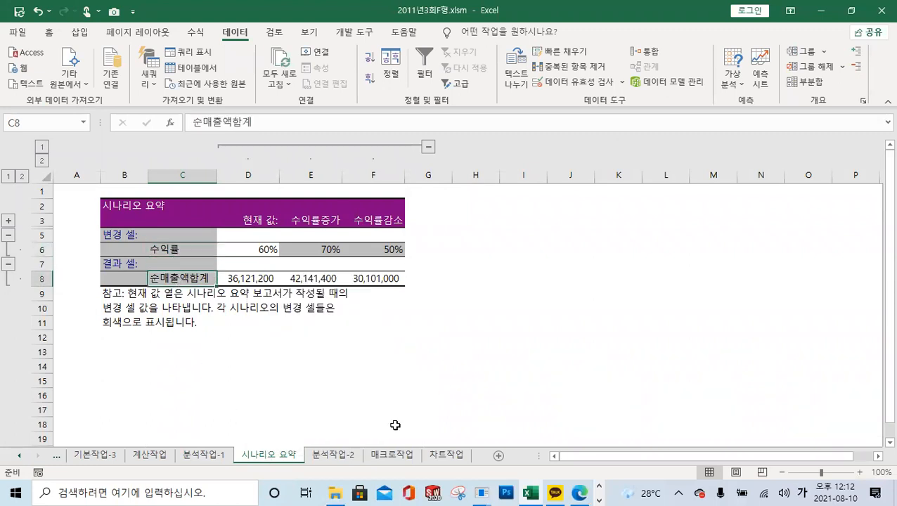
right_click(285, 459)
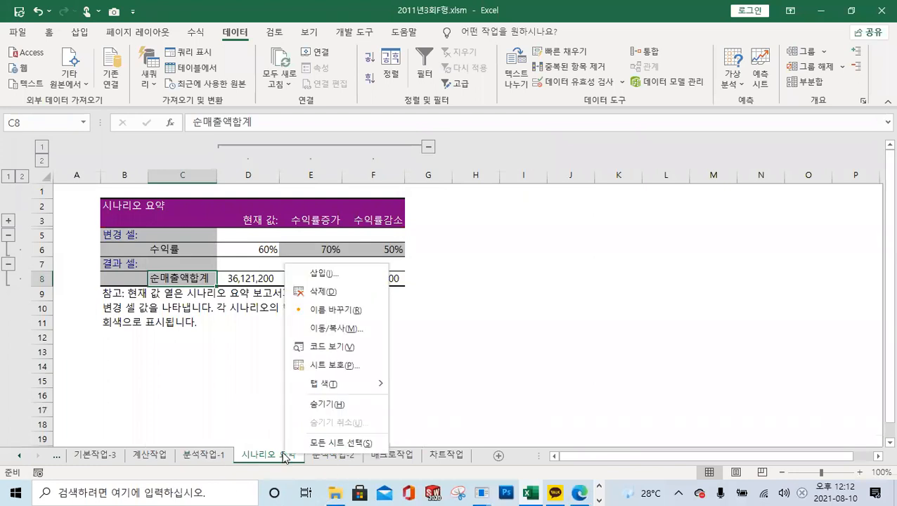
click(328, 293)
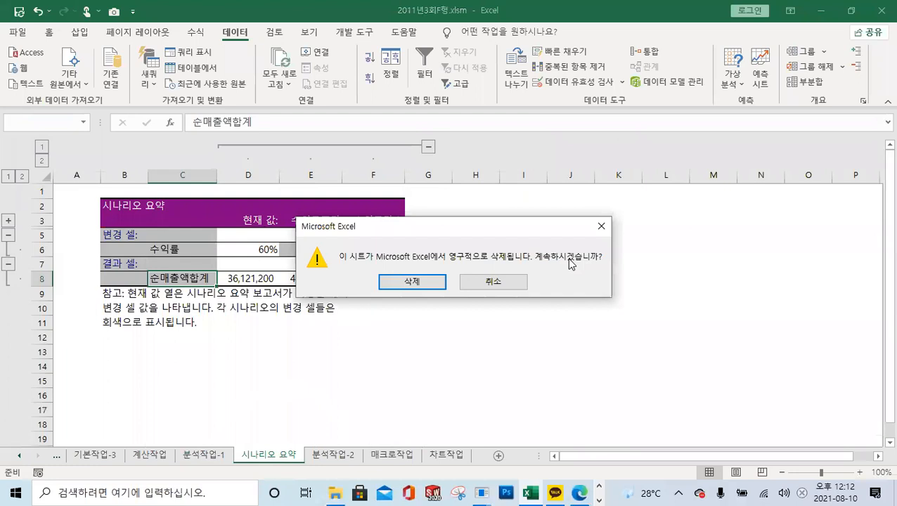
click(426, 282)
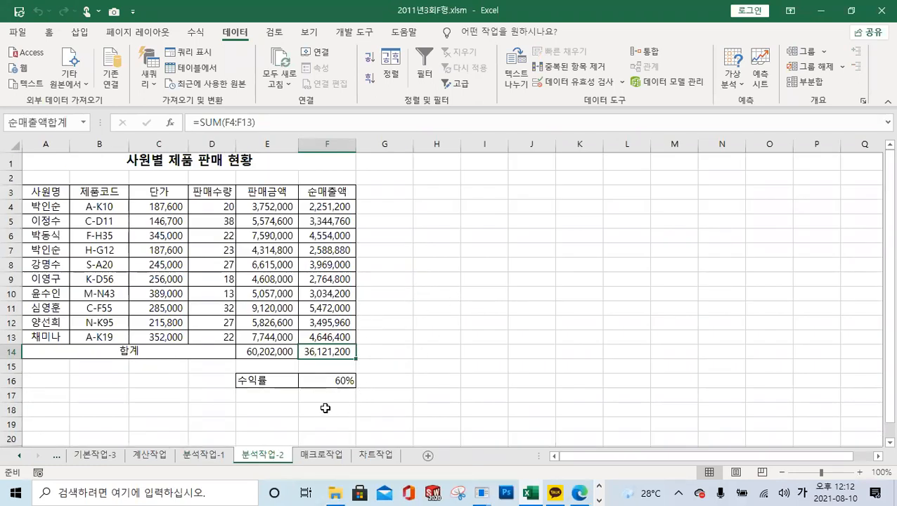
- Inspect the defined names of F14 and F16 on 분석작업-2 and read the 수익률 scenario condition in the exam PDF
click(439, 350)
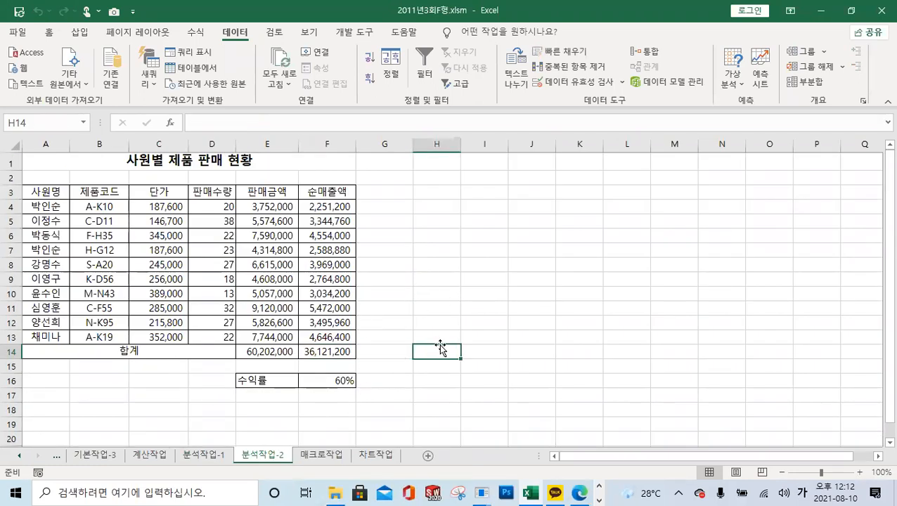
click(339, 352)
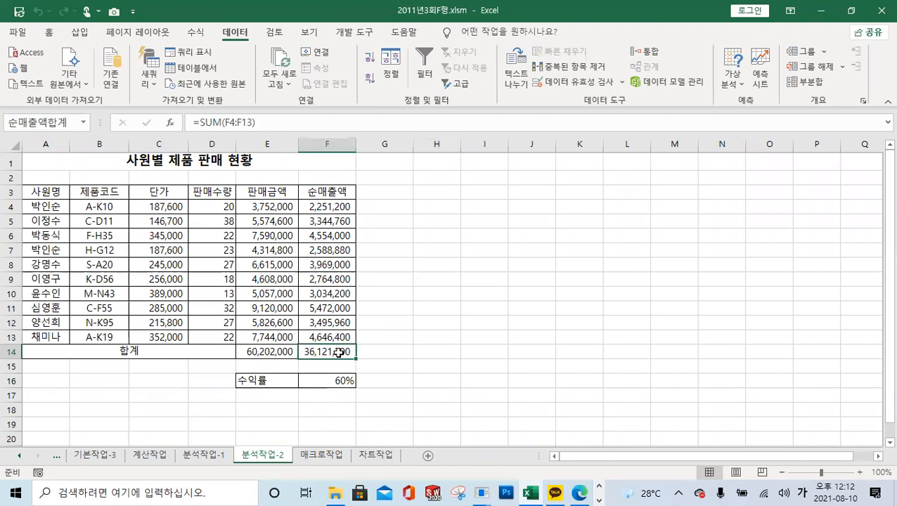
click(331, 380)
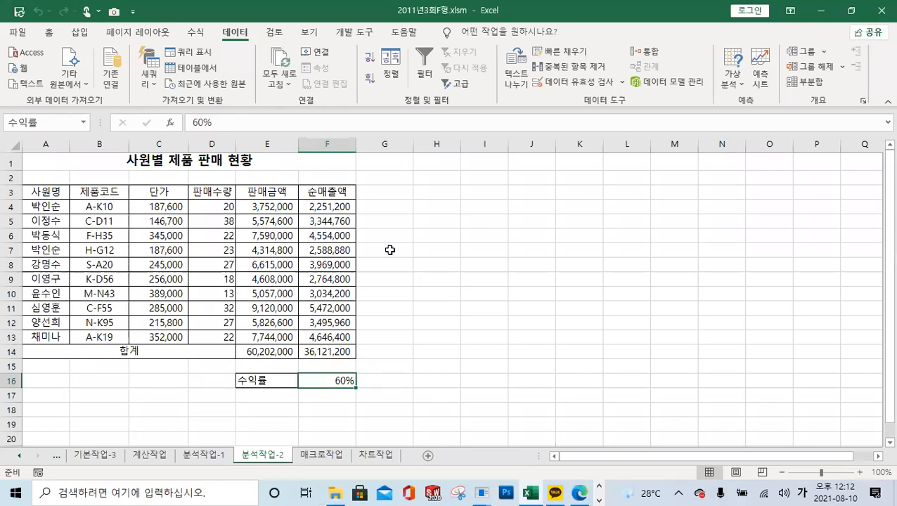
click(579, 492)
scroll(252, 183, down, 3)
drag(268, 150, 496, 151)
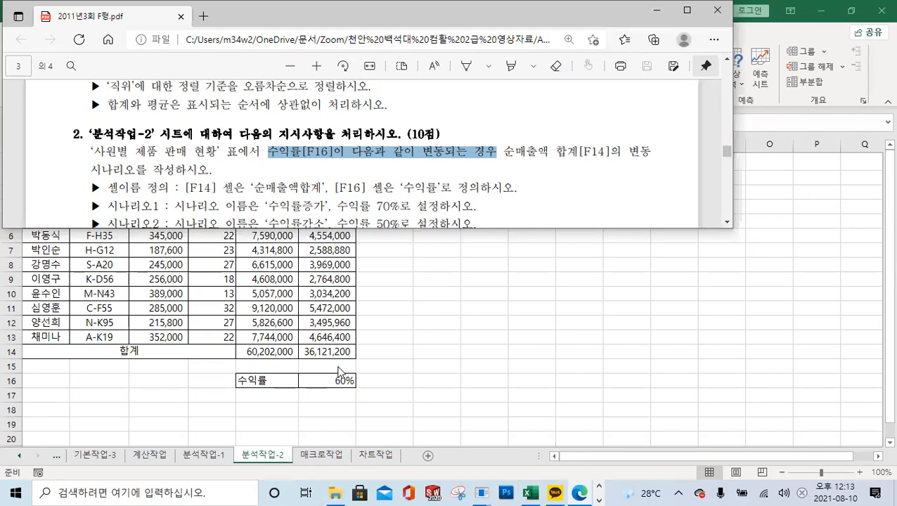
click(339, 381)
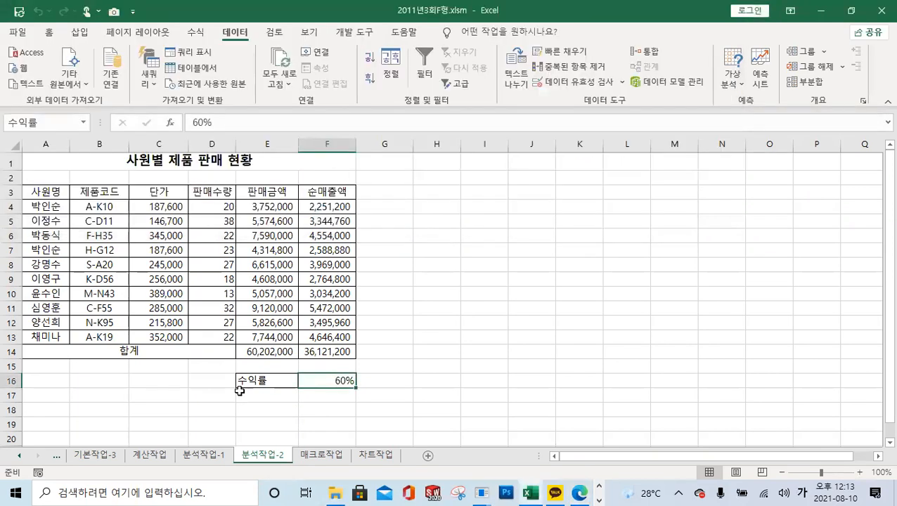
click(47, 122)
click(336, 353)
click(336, 353)
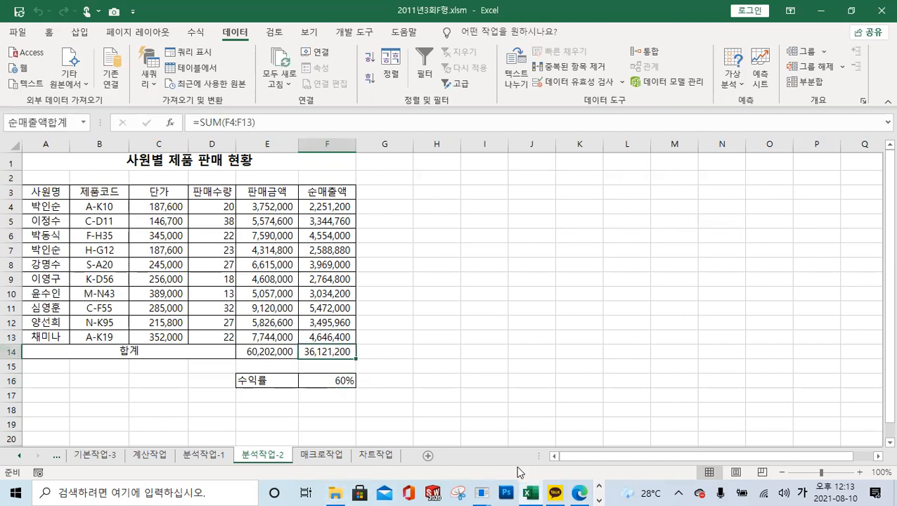
- Read the exam PDF's 순매출액 합계 and cell-name instructions and compare them with the names of F14 and F16
click(578, 492)
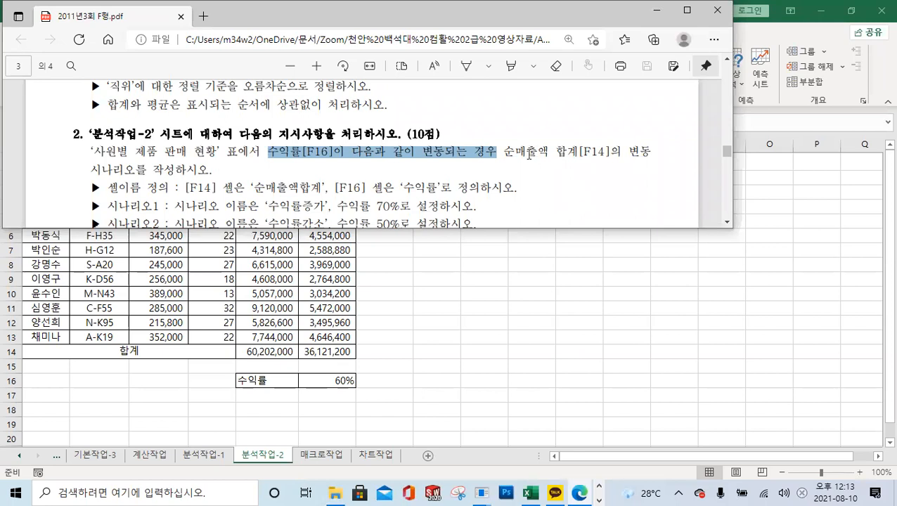
drag(502, 151, 622, 152)
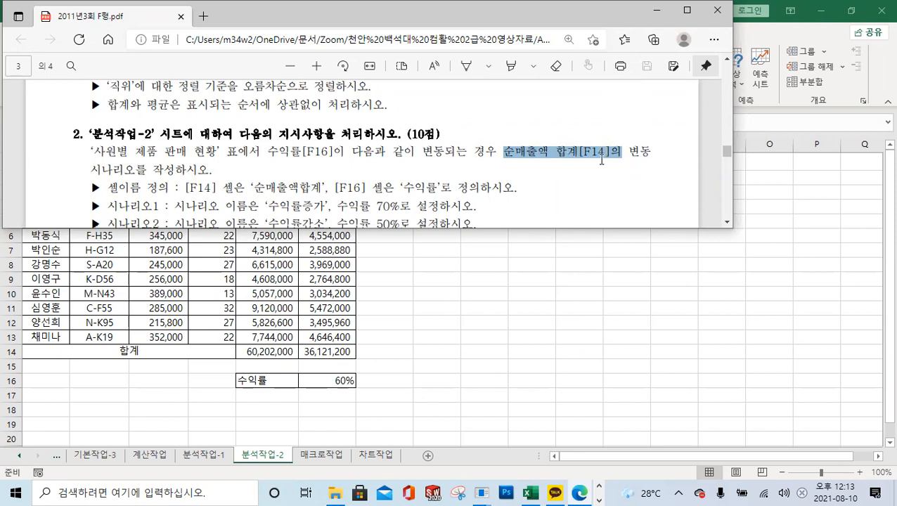
drag(187, 188, 325, 187)
key(alt+Tab)
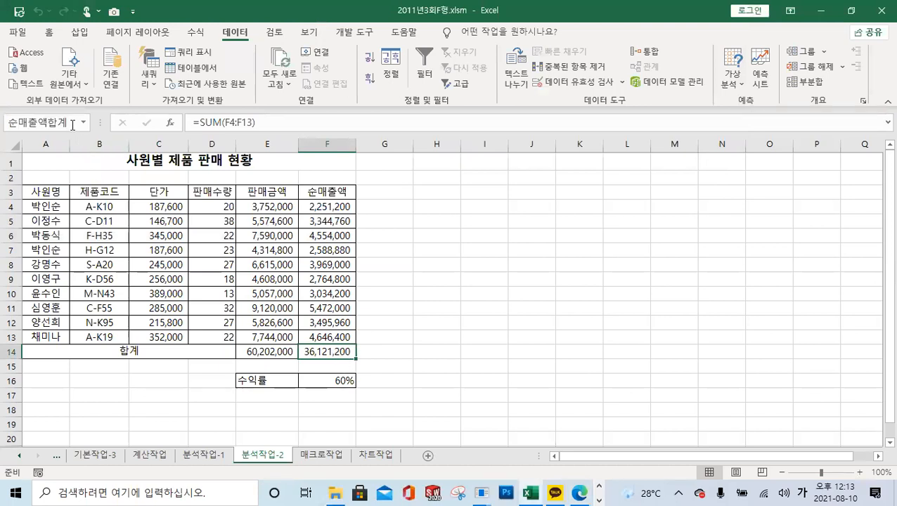
click(520, 349)
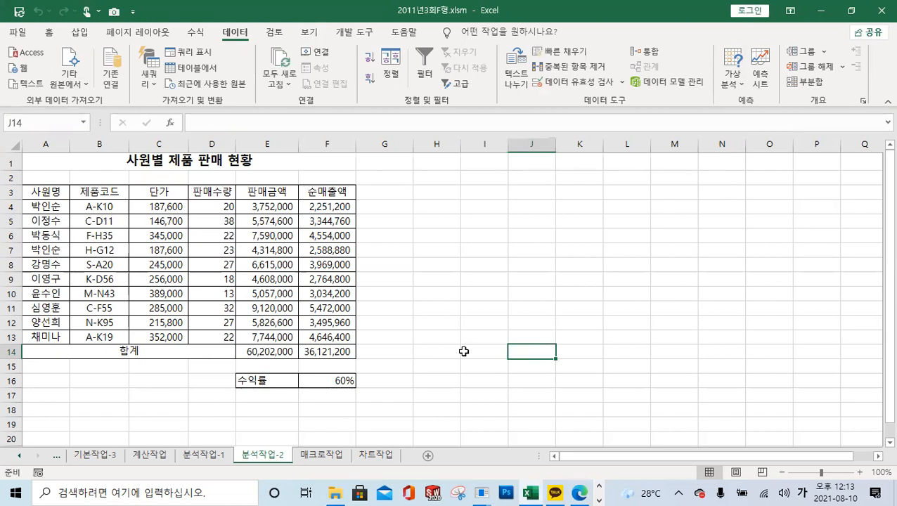
click(339, 352)
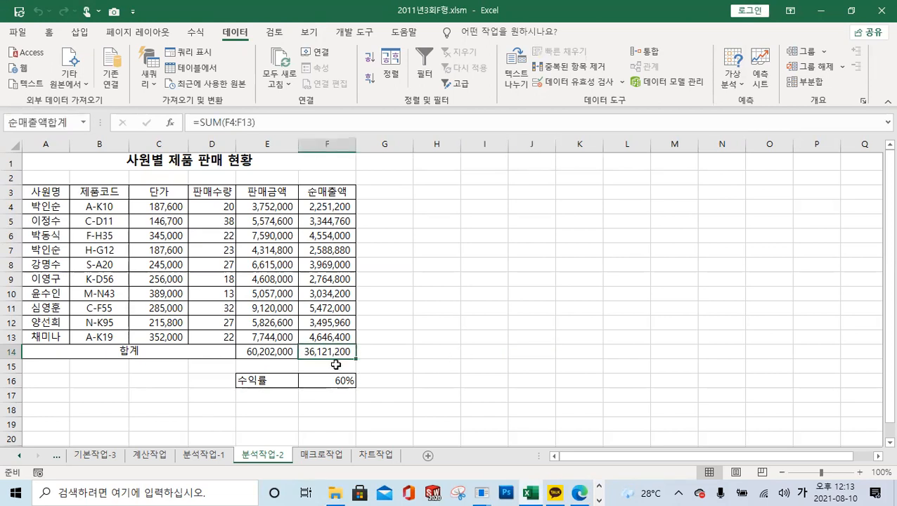
click(334, 381)
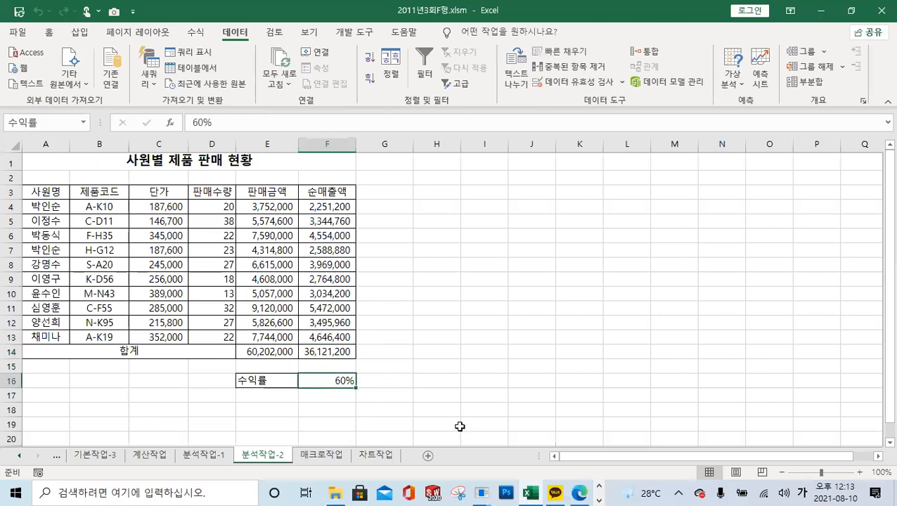
click(578, 492)
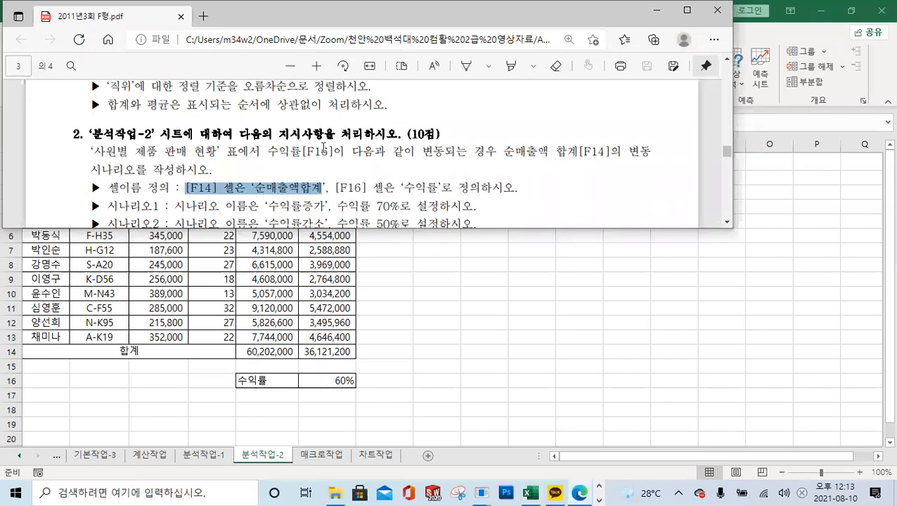
drag(268, 151, 445, 152)
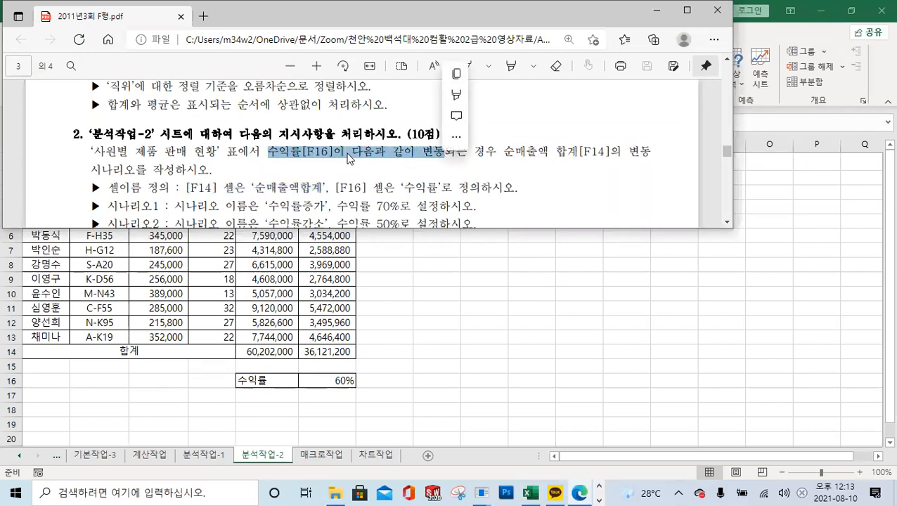
- Select F16 on 분석작업-2 and delete the existing 수익률증가 and 수익률감소 scenarios from the Scenario Manager
click(339, 381)
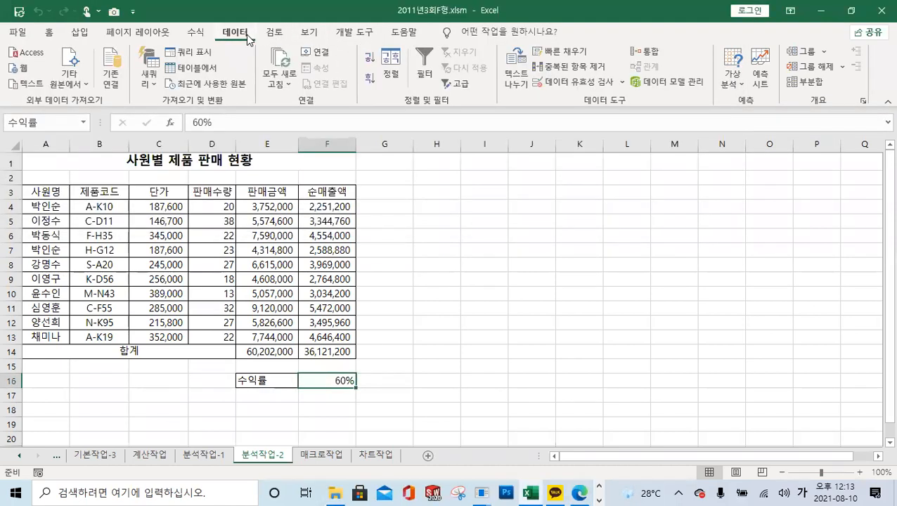
click(733, 74)
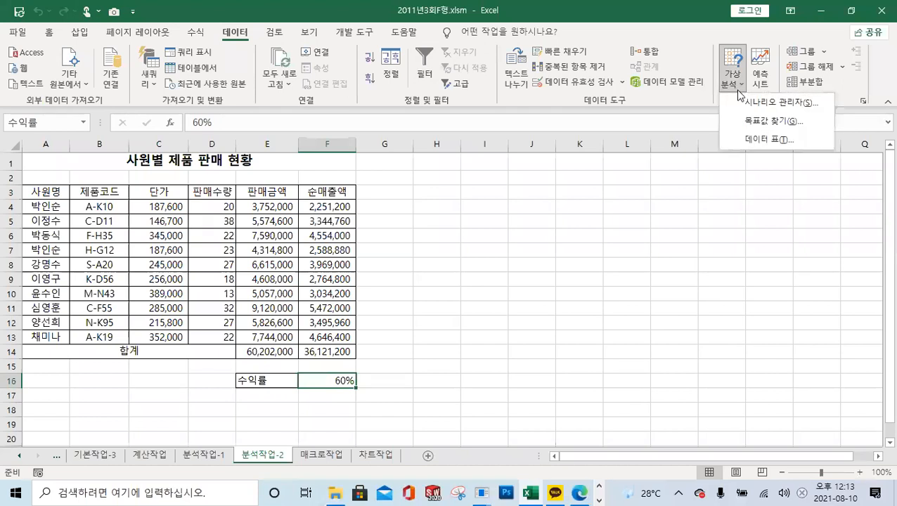
click(672, 144)
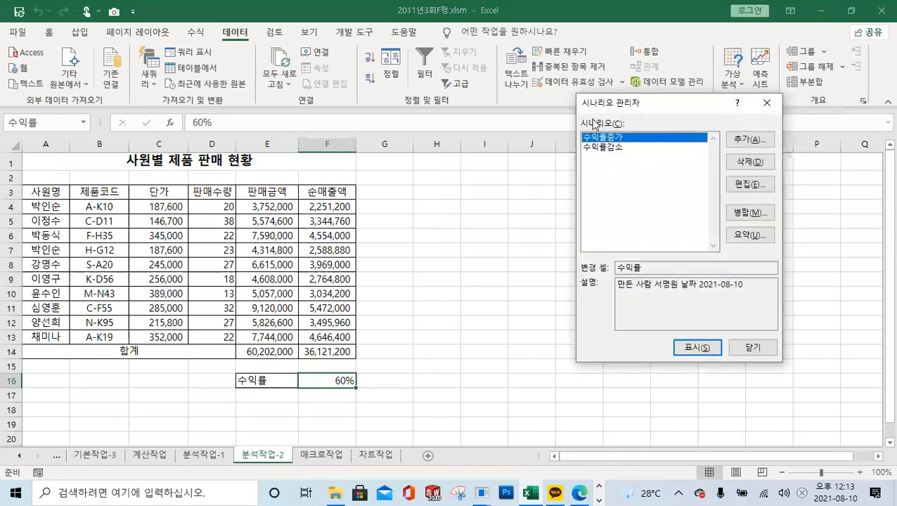
click(749, 163)
click(749, 163)
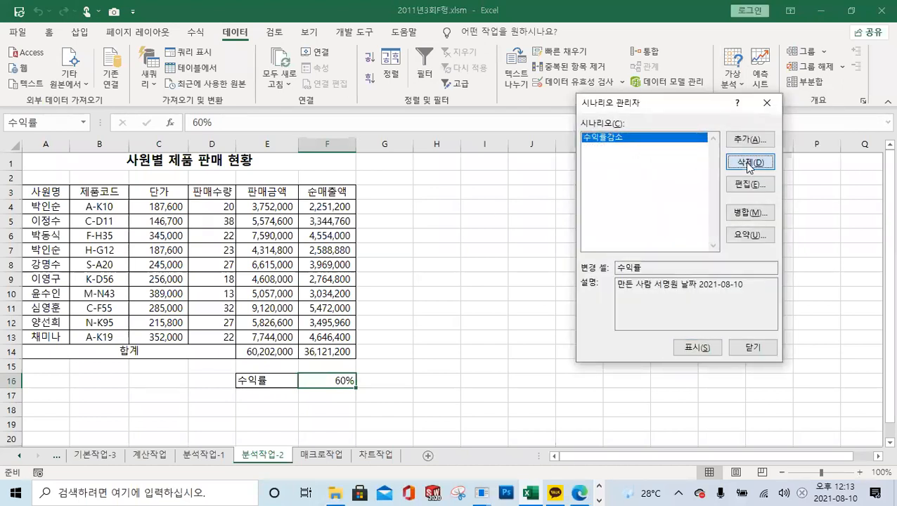
- Add a scenario named 수익률증가 with F16 as the changing cell, following the scenario instructions in the exam PDF
click(751, 141)
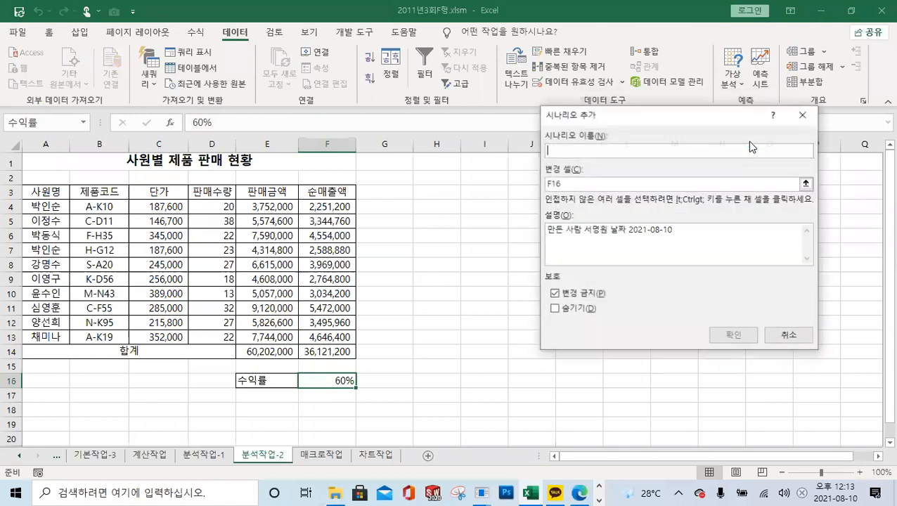
click(578, 492)
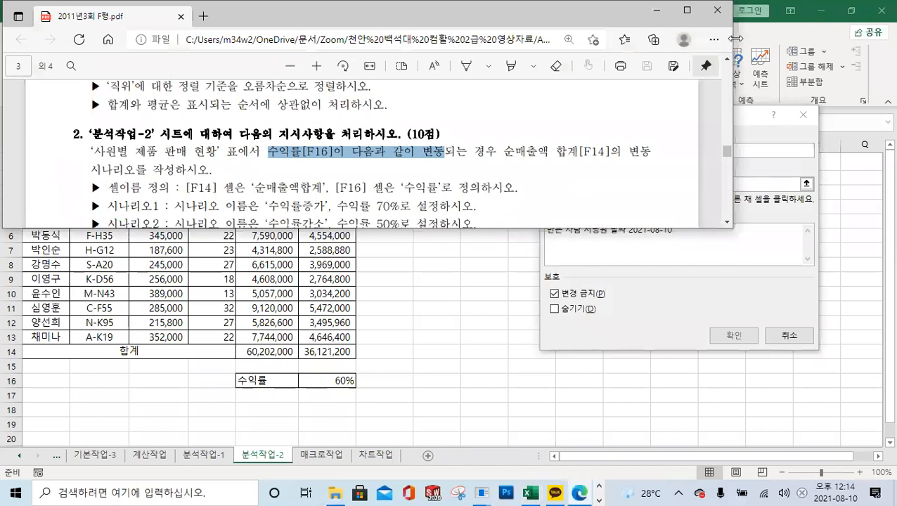
drag(734, 38, 520, 38)
scroll(280, 160, down, 1)
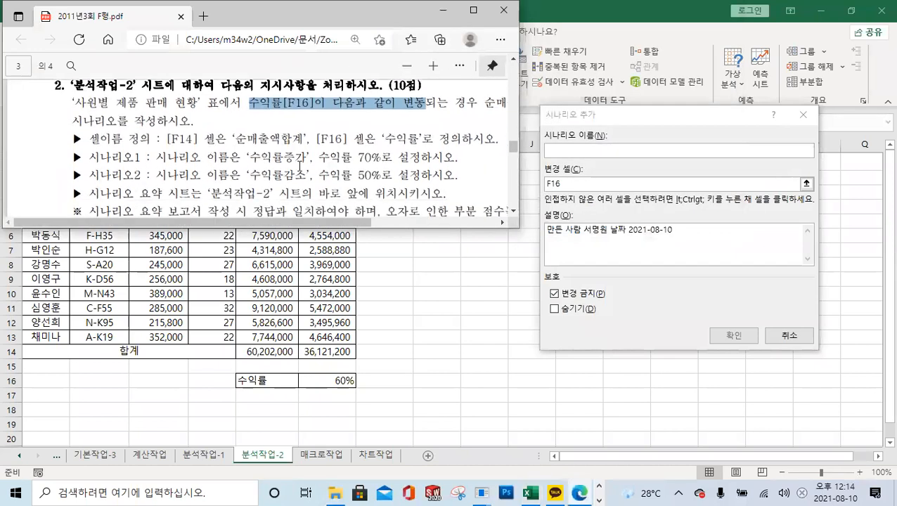
click(590, 149)
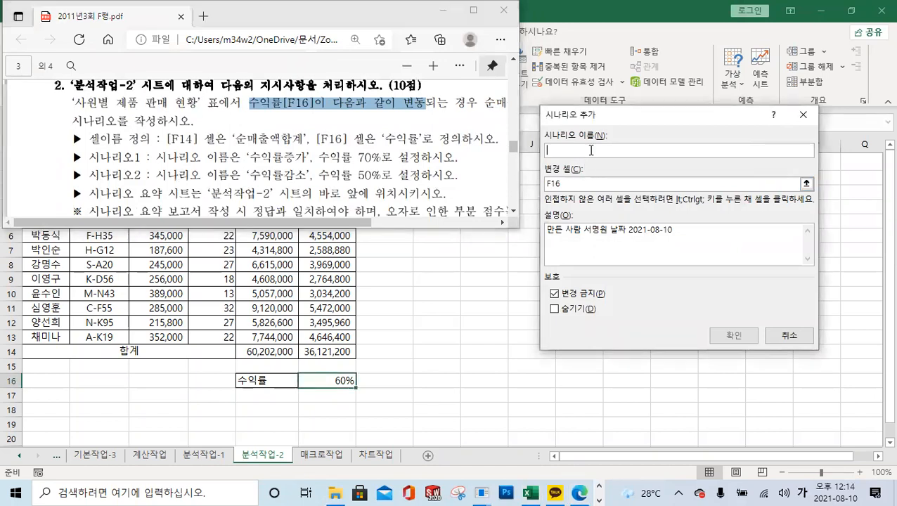
text(수익률)
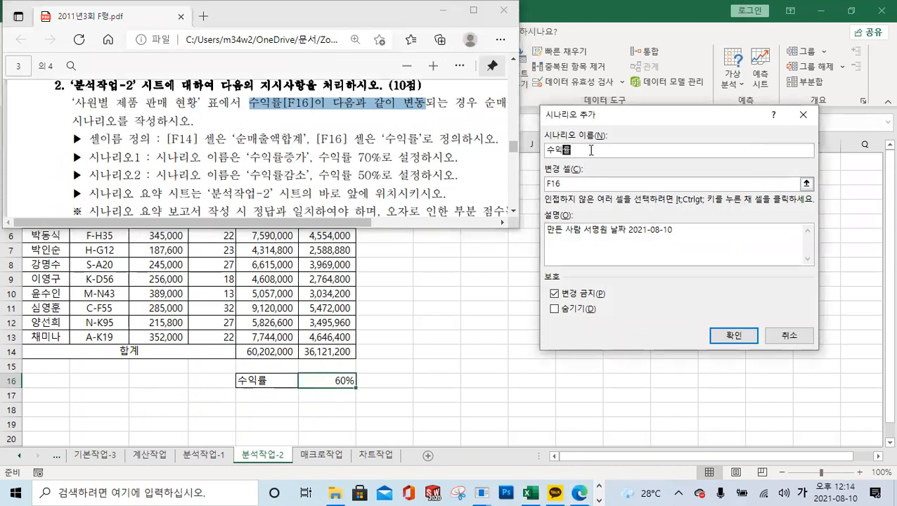
text(ㅈ증가)
drag(591, 149, 566, 149)
text(률증가)
click(734, 336)
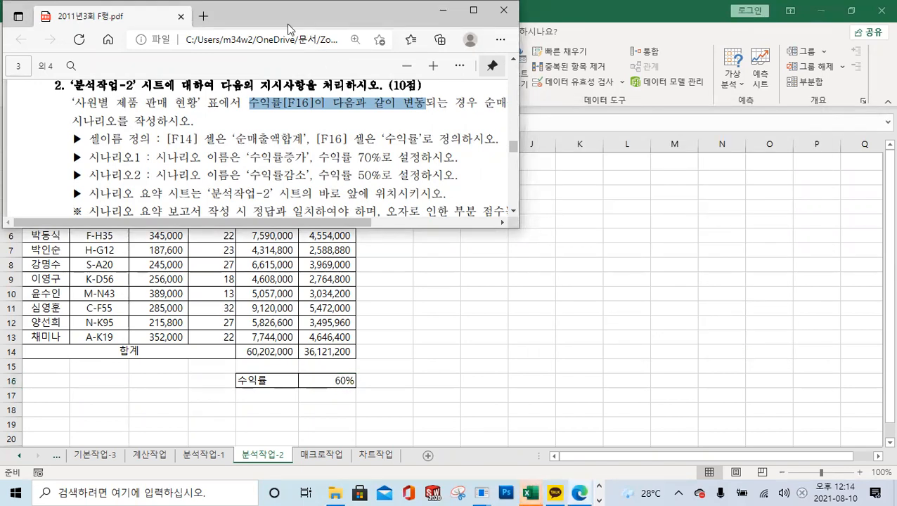
- Set the 수익률 value of the 수익률증가 scenario to 0.7 and proceed to adding another scenario
drag(288, 26, 330, 81)
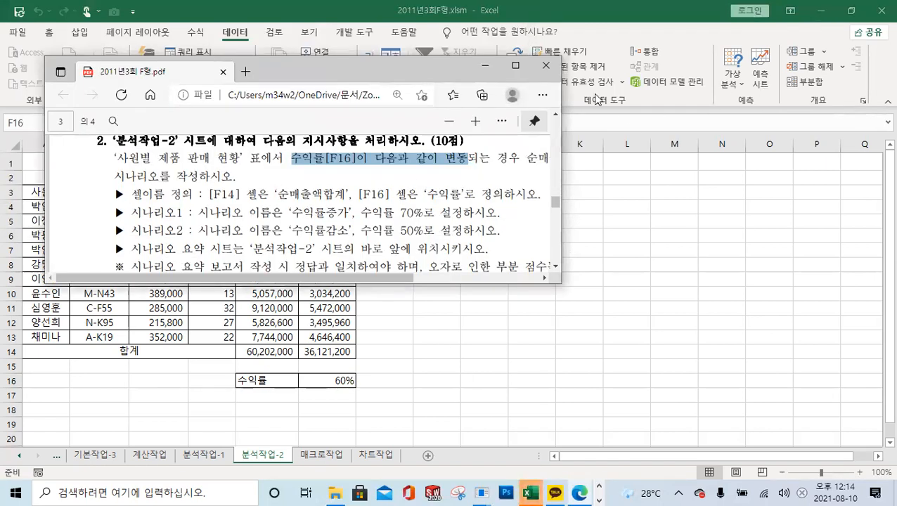
click(739, 85)
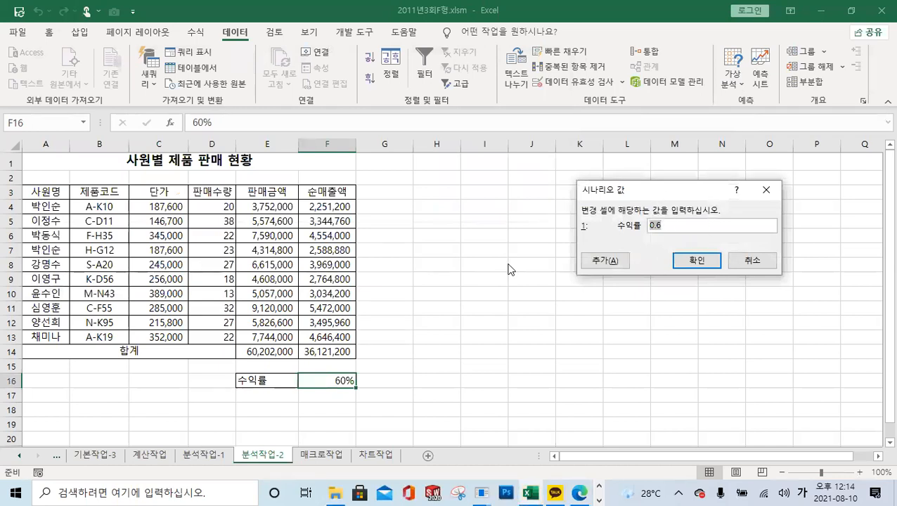
click(669, 225)
click(579, 492)
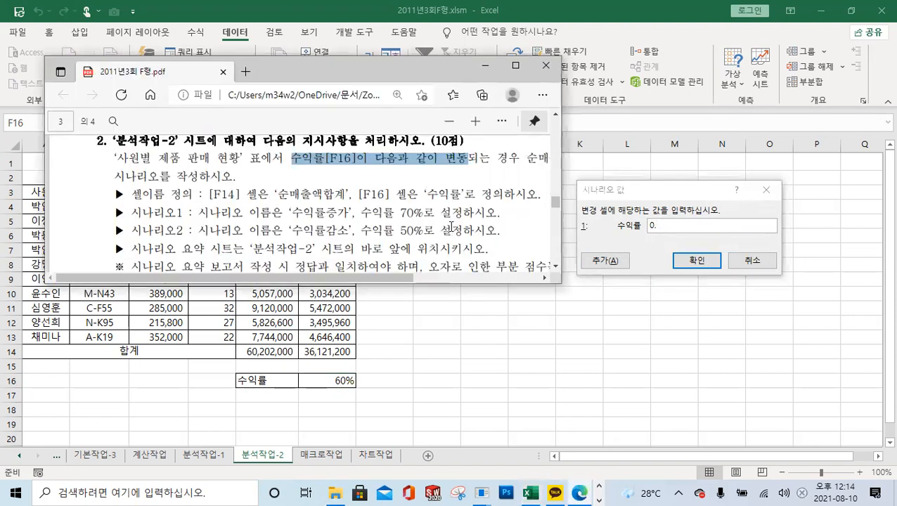
click(670, 227)
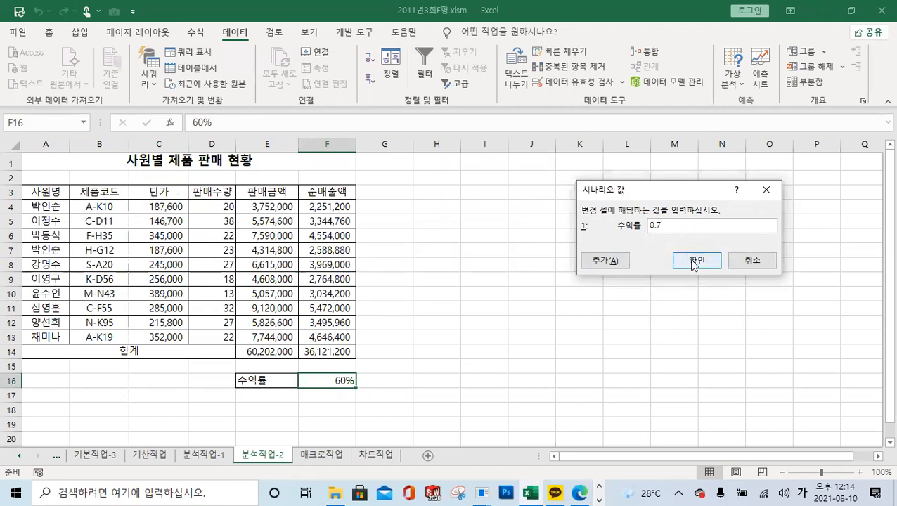
click(614, 262)
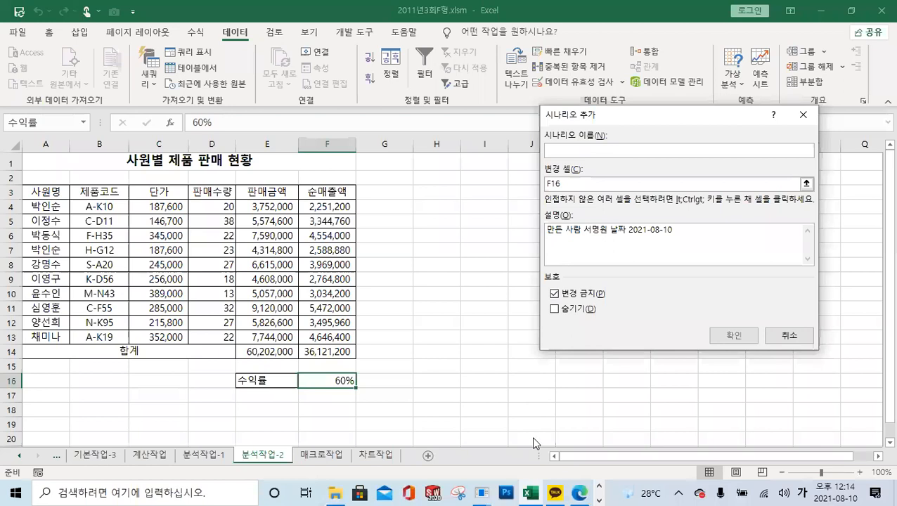
- Add a second scenario named 수익률감소 for changing cell F16 with a 수익률 value of 0.5
click(578, 492)
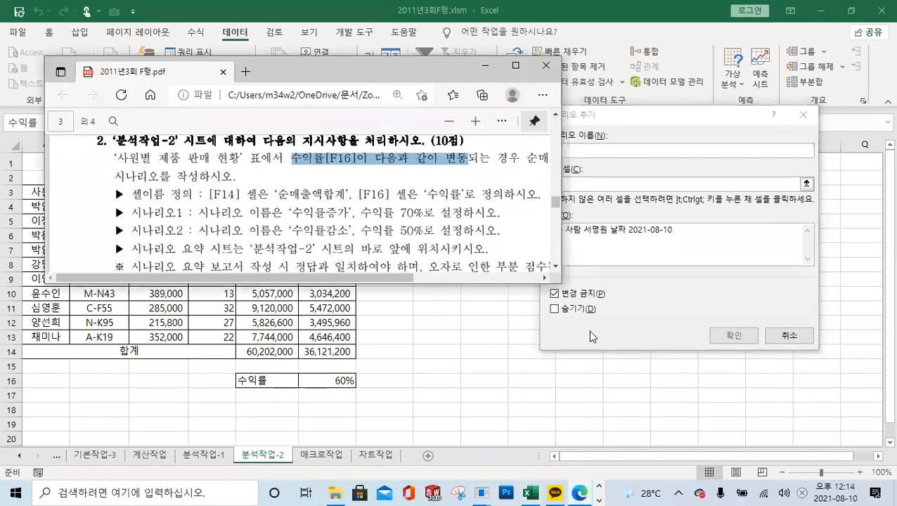
click(623, 150)
text(수익률감소)
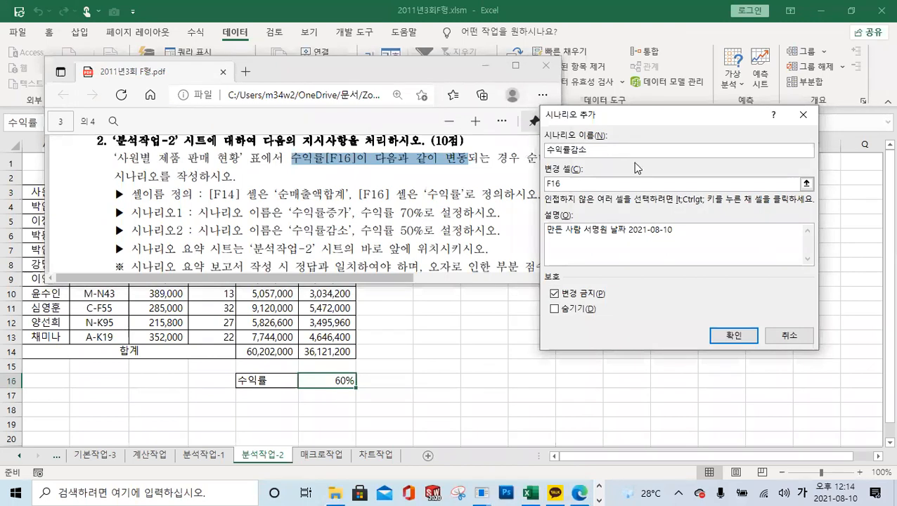
click(733, 335)
click(492, 66)
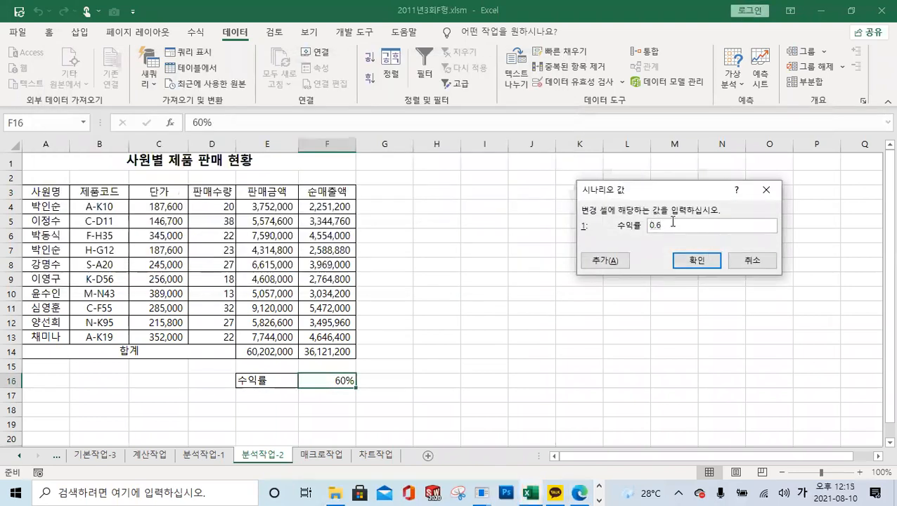
text(5)
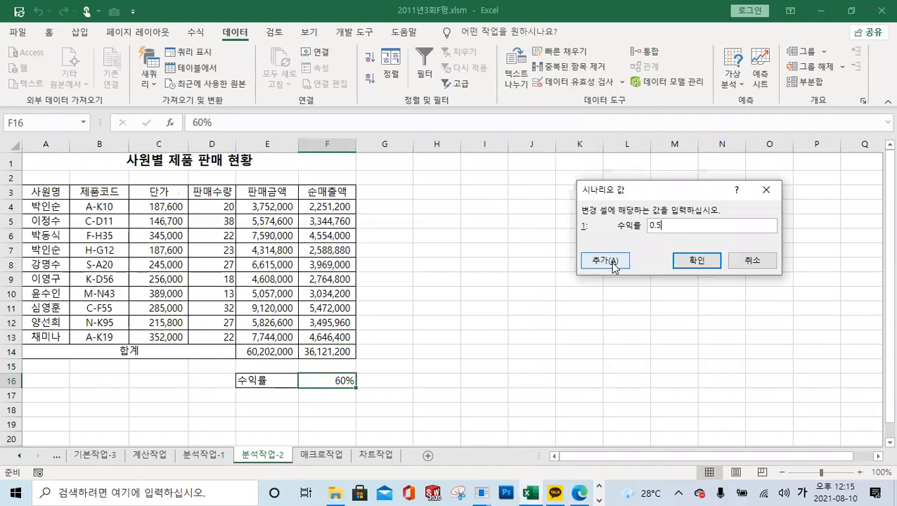
click(695, 261)
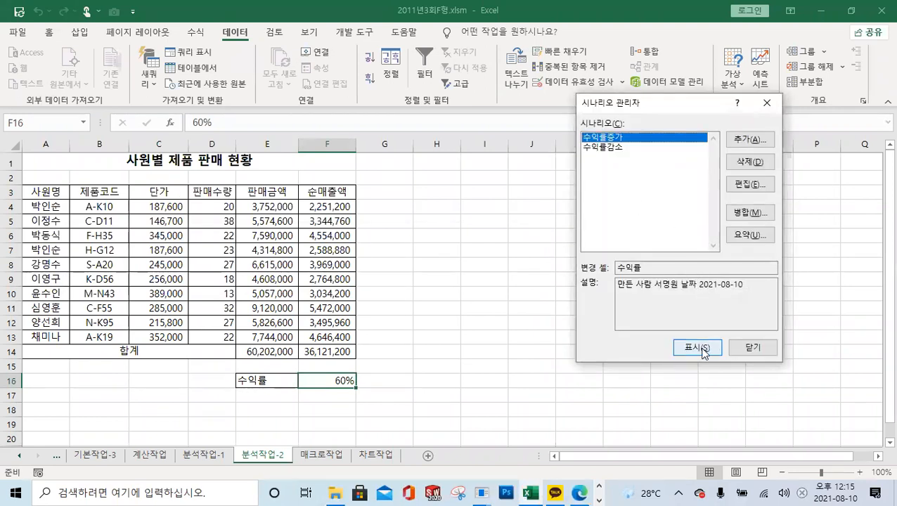
- Create a scenario summary report with F14 as the result cell
click(750, 235)
click(324, 352)
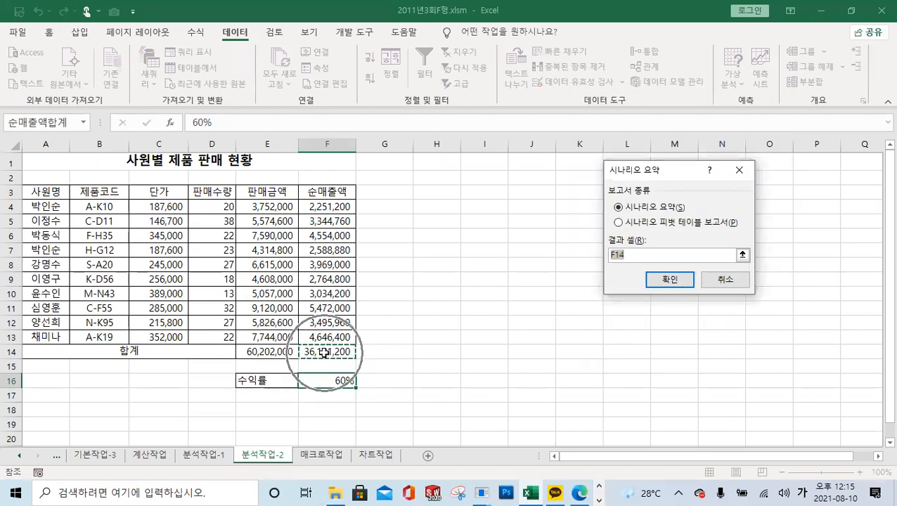
click(668, 279)
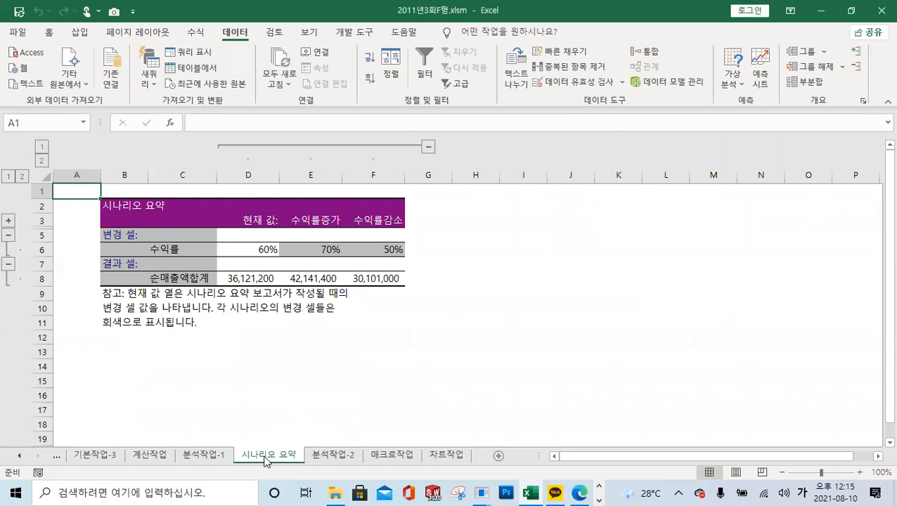
- Examine the 수익률 and 순매출액합계 values for each scenario on the 시나리오 요약 sheet
click(396, 281)
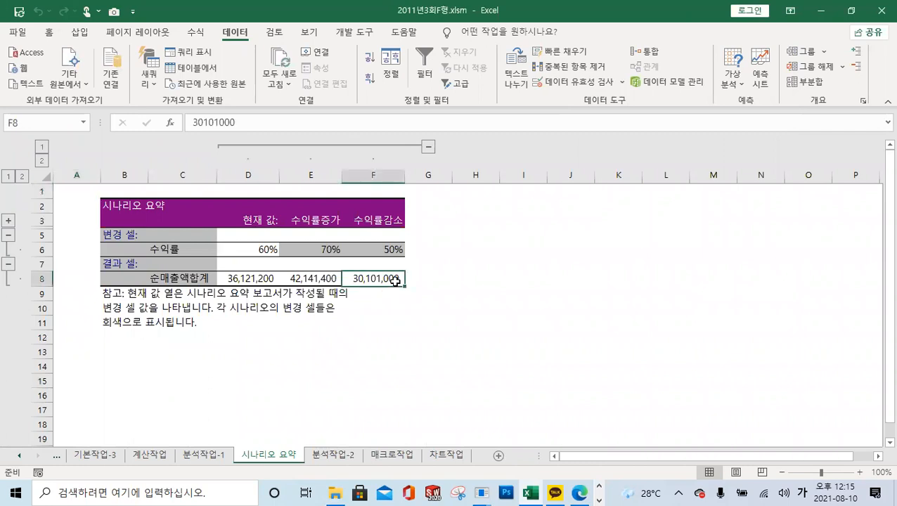
click(378, 335)
click(521, 315)
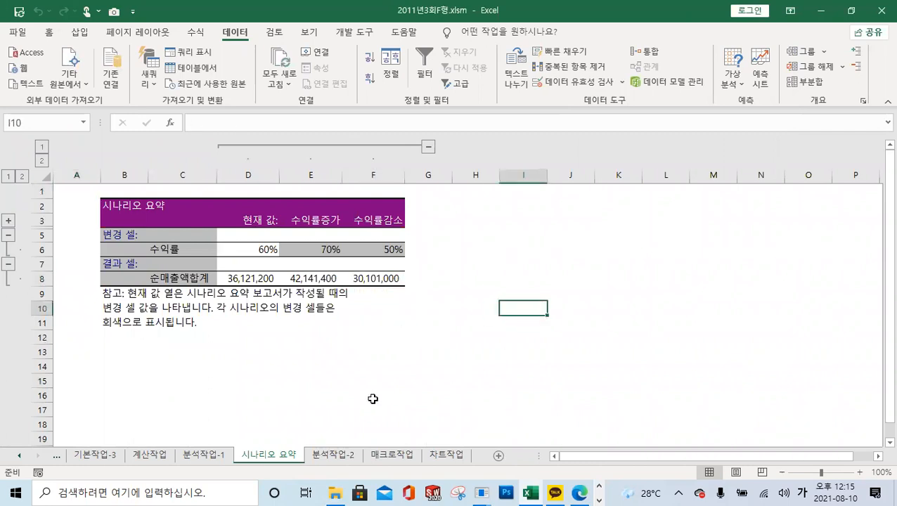
click(468, 277)
click(86, 225)
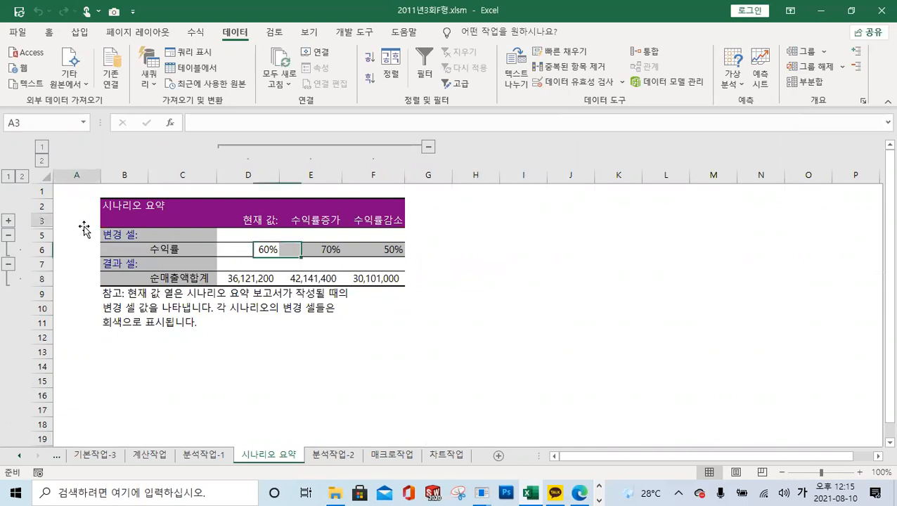
click(463, 239)
click(471, 286)
click(472, 324)
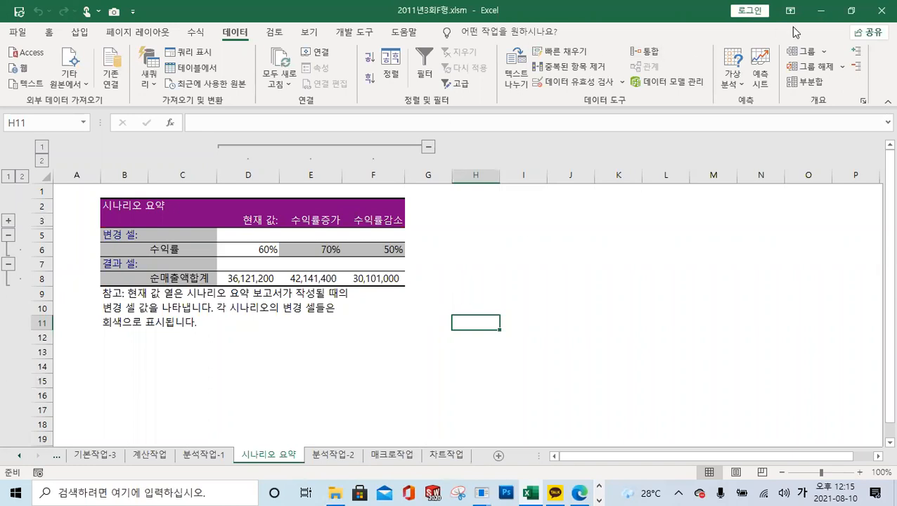
- Close the 2011년3회F형.xlsm workbook and the untitled Notepad formula notes without saving either
click(880, 12)
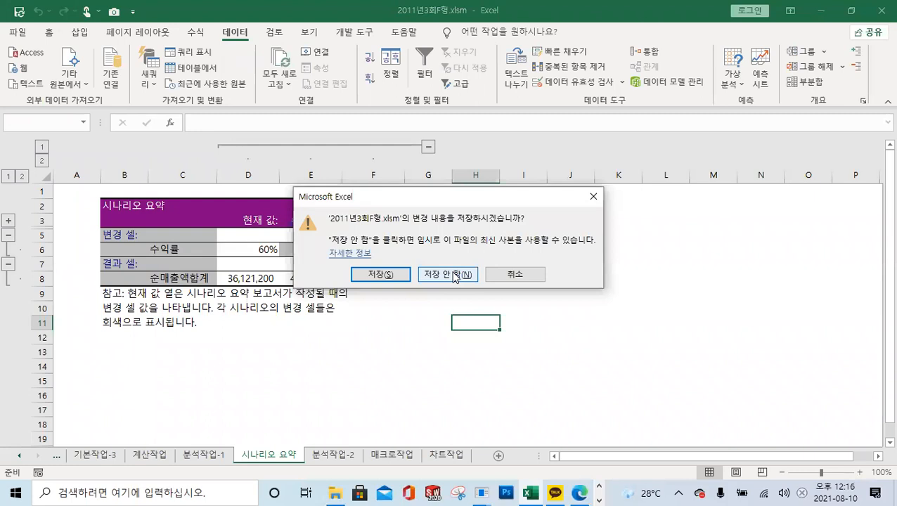
click(454, 275)
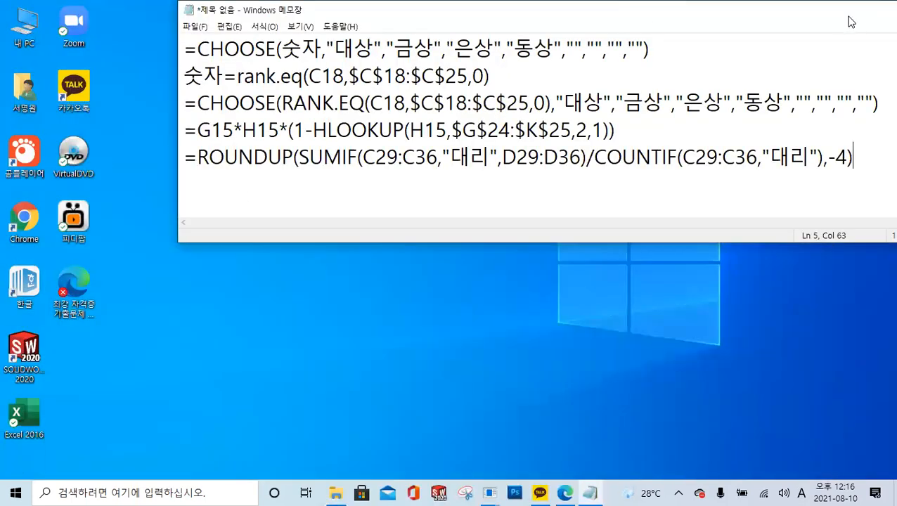
drag(845, 17, 701, 49)
drag(763, 43, 721, 44)
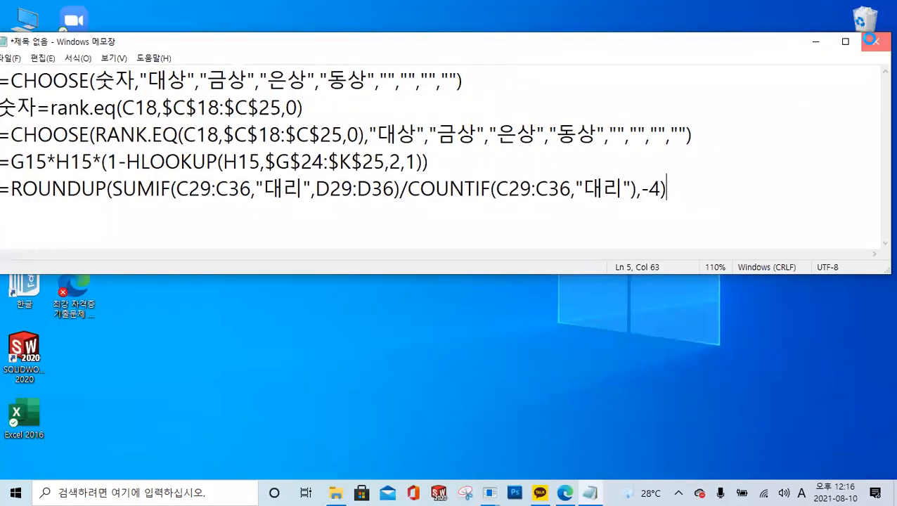
click(874, 42)
click(458, 247)
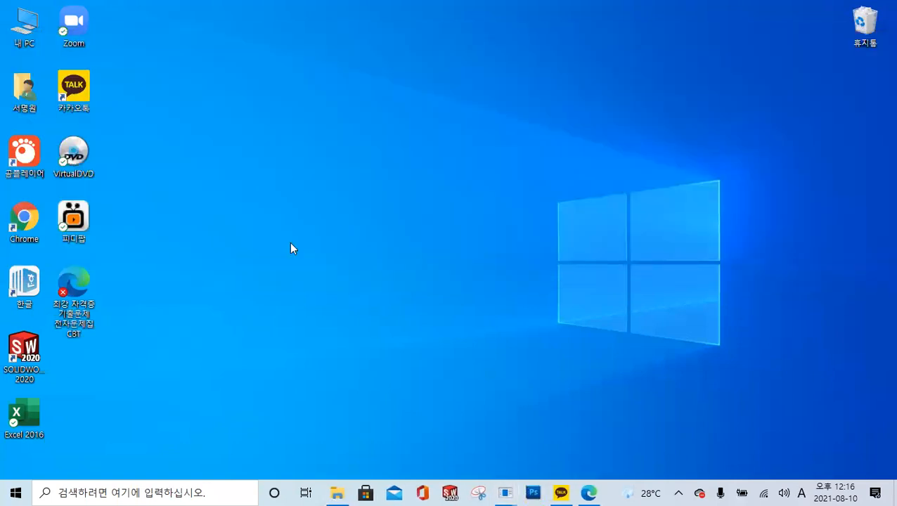
- Close the 2011년3회 F형 exam PDF and open the 컴활2급실기_12년1회D형 practice folder in File Explorer
click(587, 490)
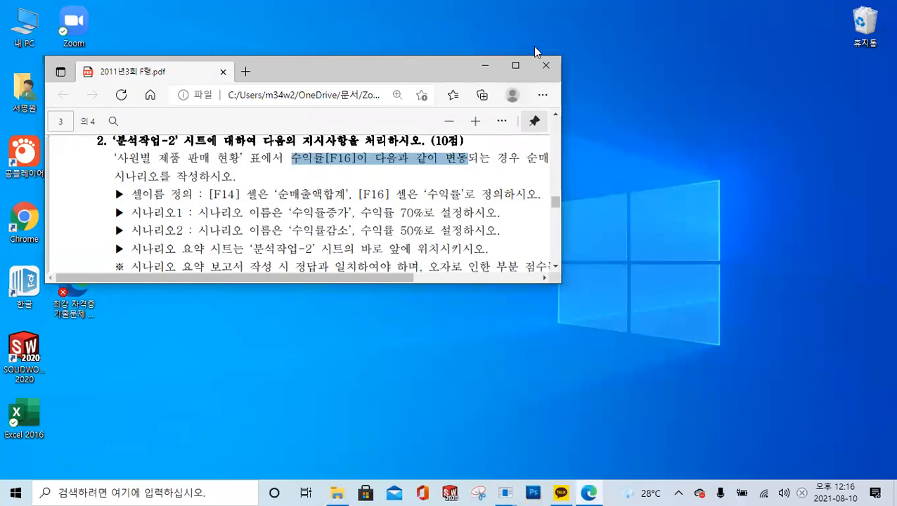
click(547, 66)
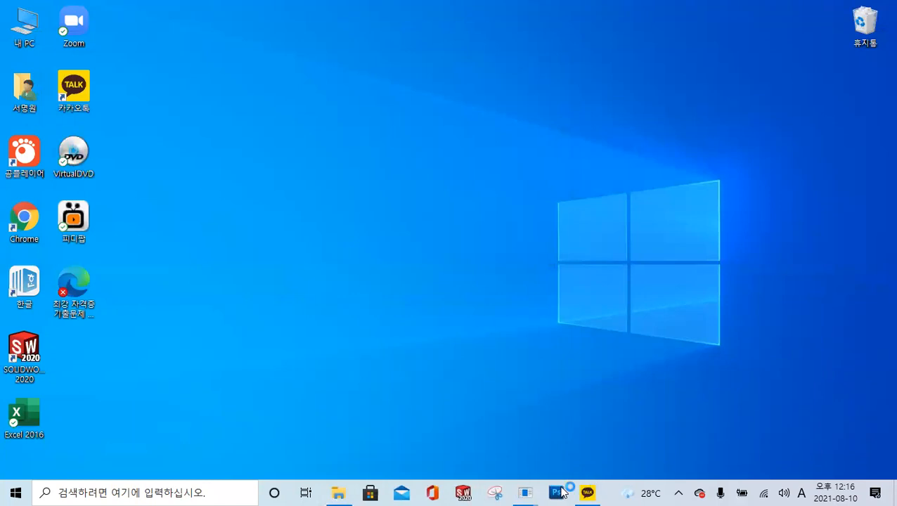
click(341, 491)
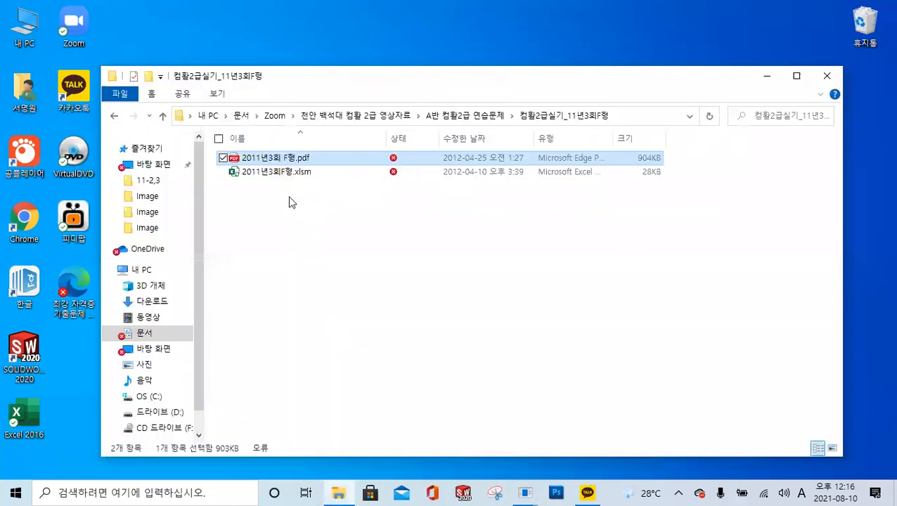
click(162, 117)
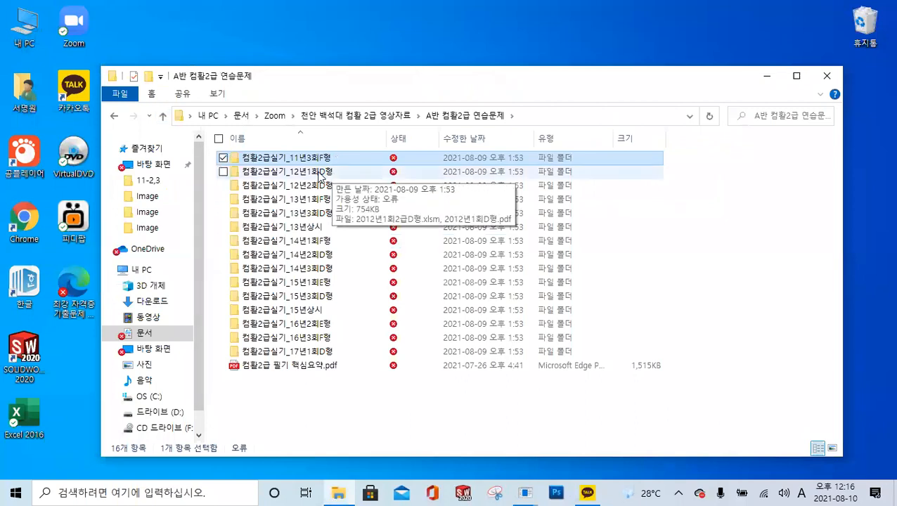
double_click(317, 173)
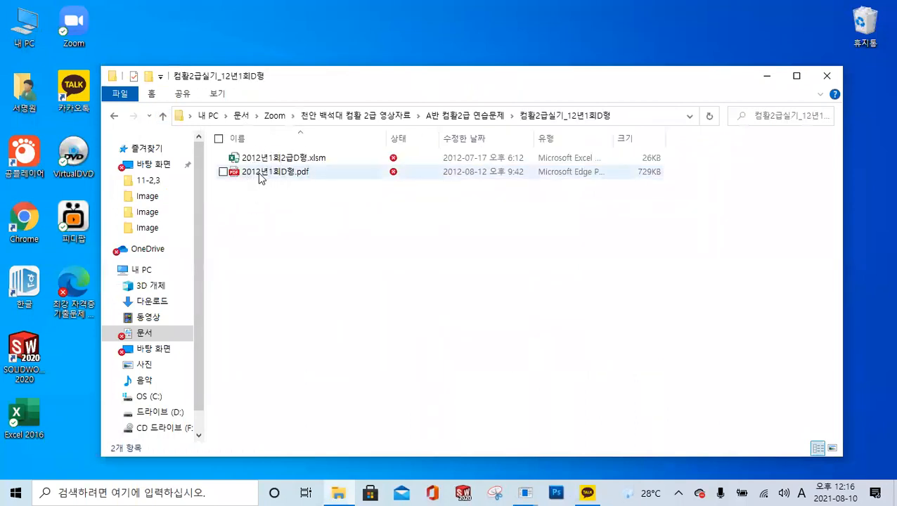
- Open 2012년1회D형.pdf and find the workbook password among the 유의사항 notes on its first page
click(253, 176)
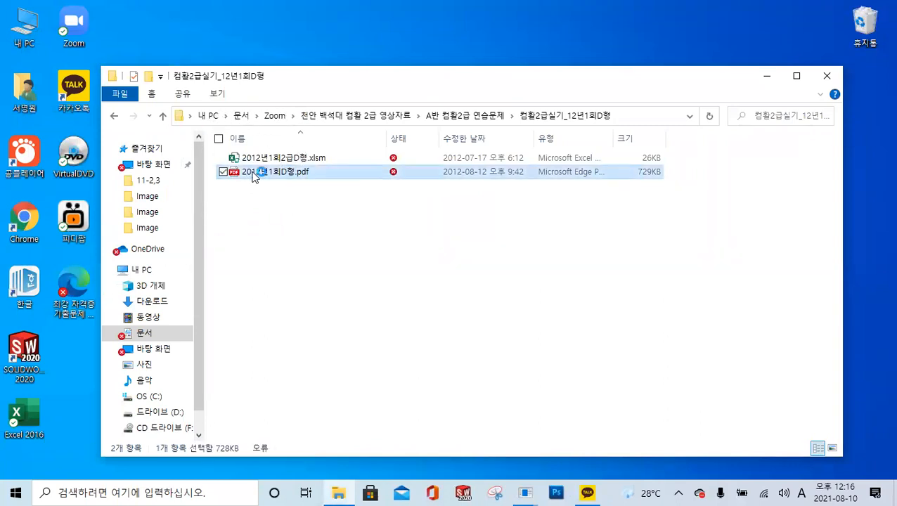
double_click(254, 176)
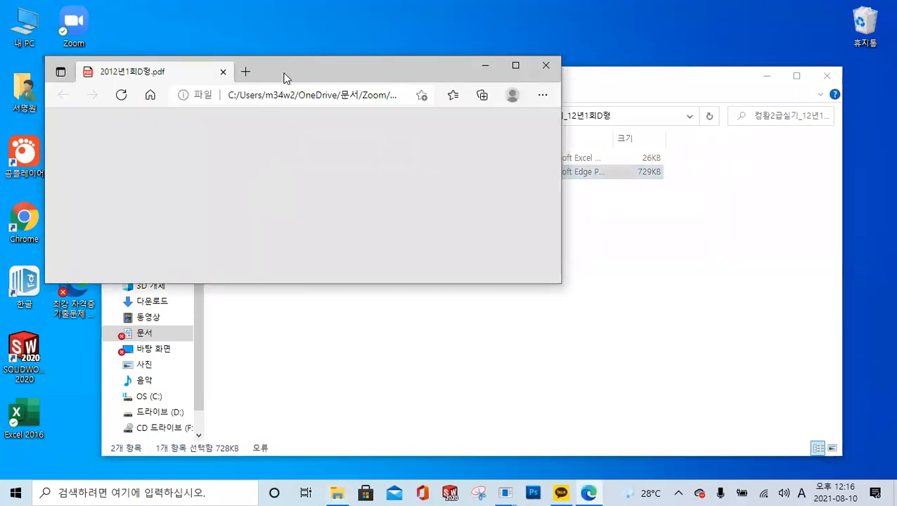
drag(279, 70, 234, 27)
scroll(244, 180, down, 3)
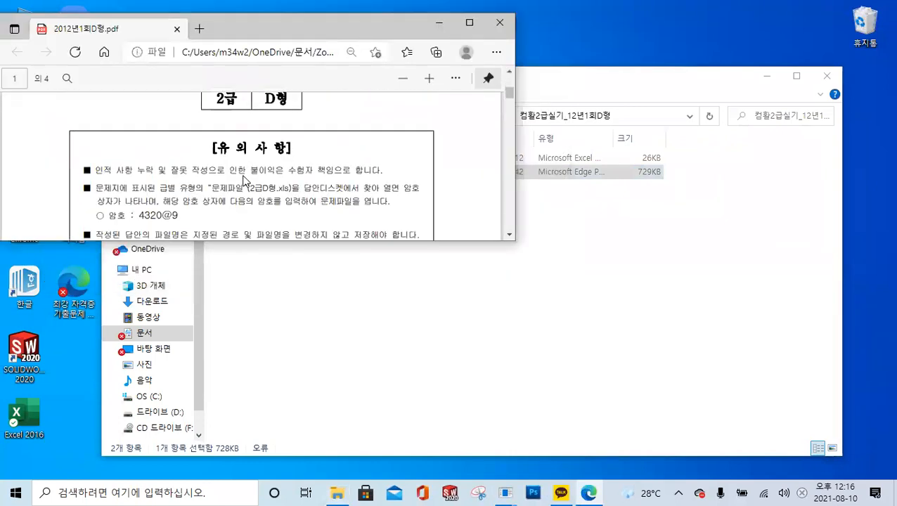
scroll(223, 180, down, 2)
click(149, 167)
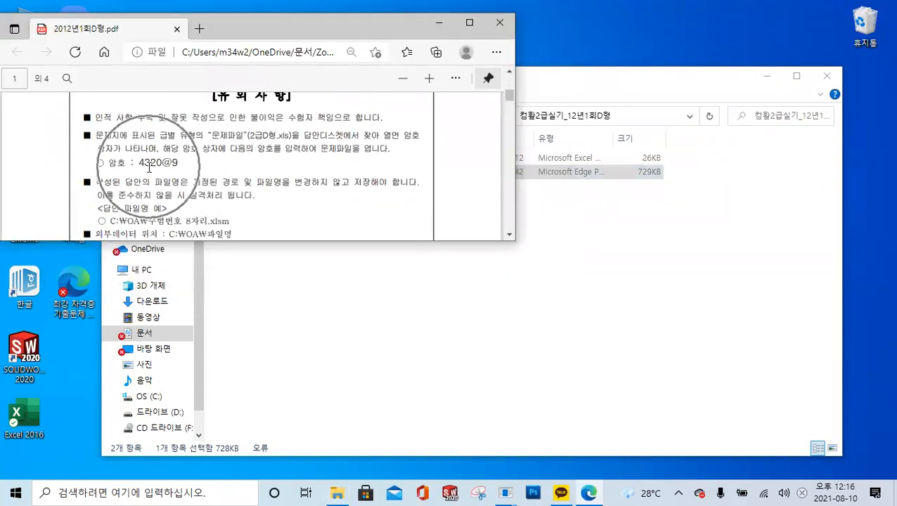
- Open the protected 2012년1회2급D형.xlsm workbook, entering the workbook password given in the exam PDF
click(415, 289)
click(293, 160)
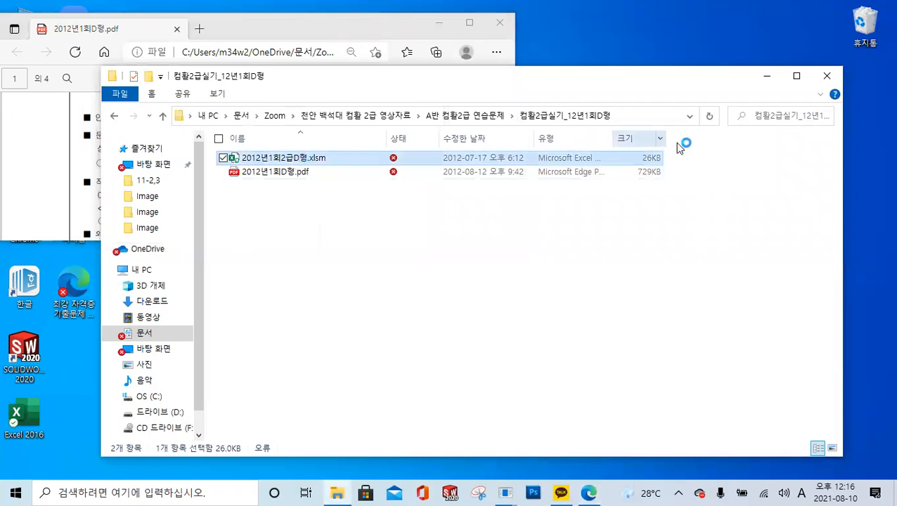
click(768, 79)
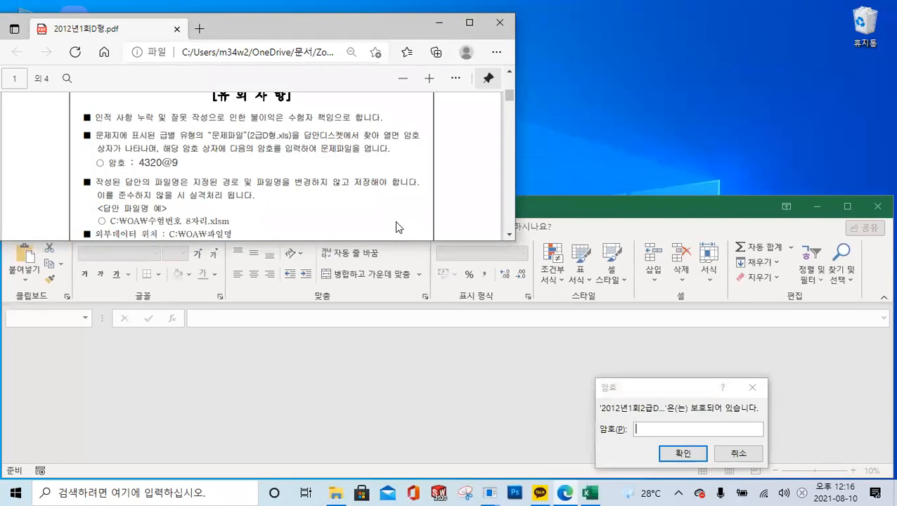
click(652, 382)
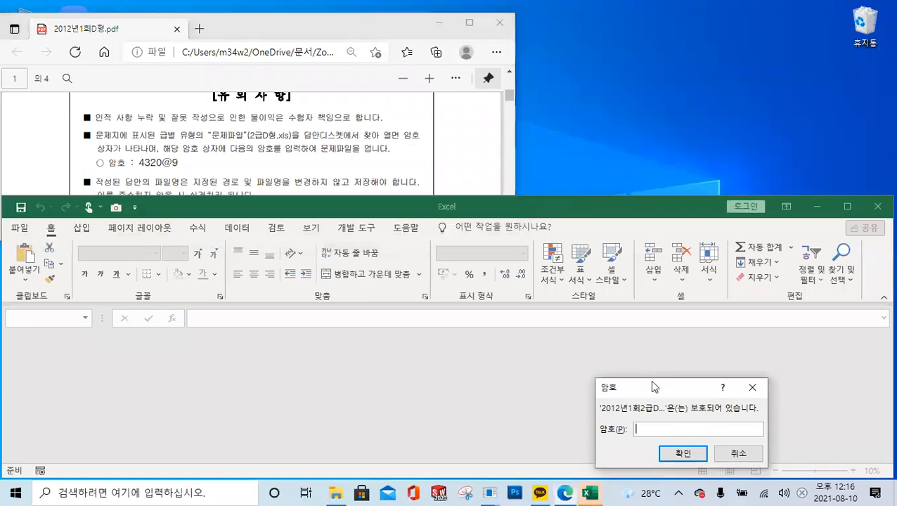
drag(652, 382, 180, 182)
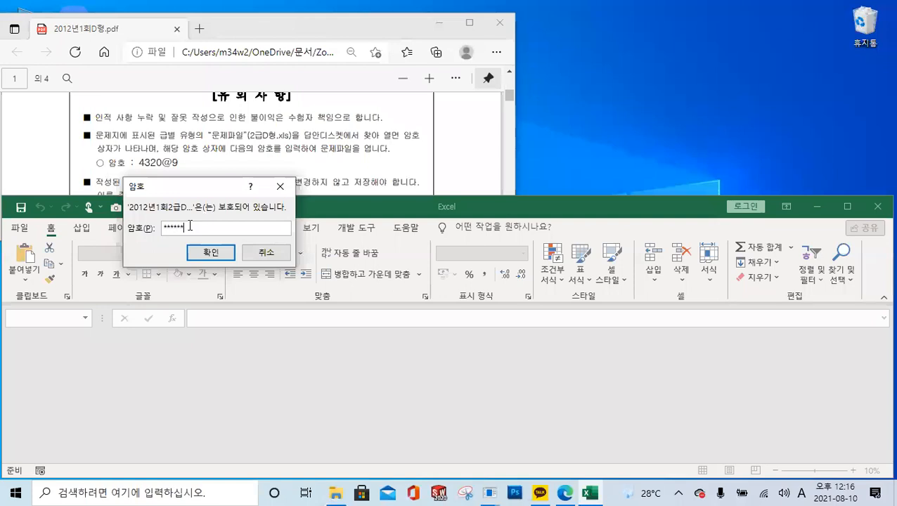
click(211, 252)
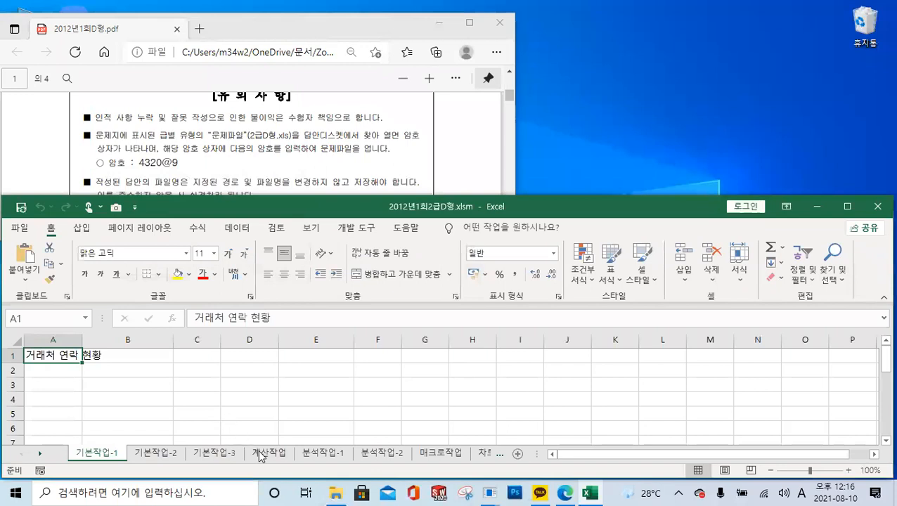
- Bring the 문제2 계산작업 questions into view in the exam PDF, enlarged and with the window widened to fit the question text
click(281, 146)
scroll(281, 145, down, 10)
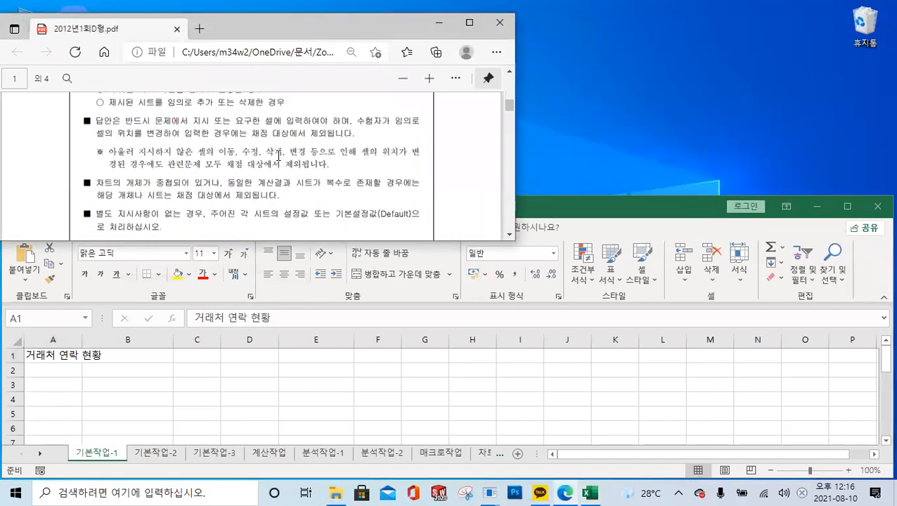
scroll(276, 162, down, 8)
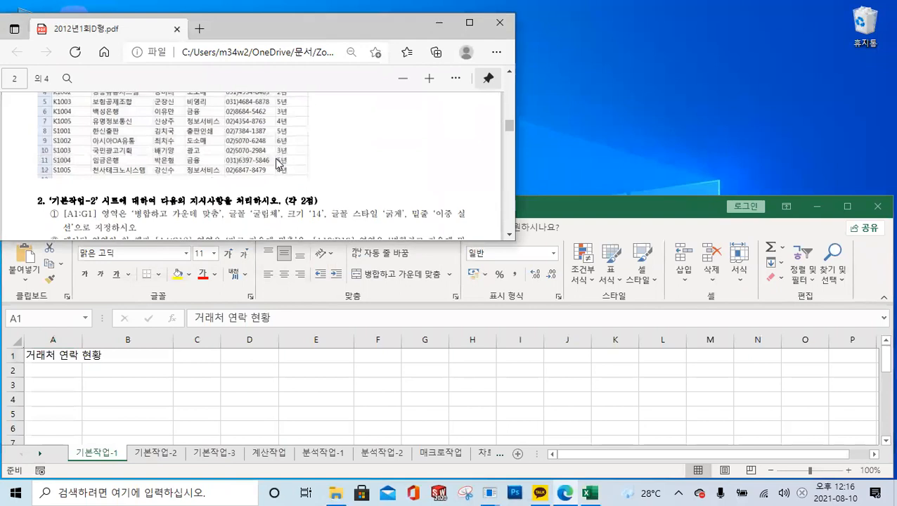
scroll(276, 166, down, 2)
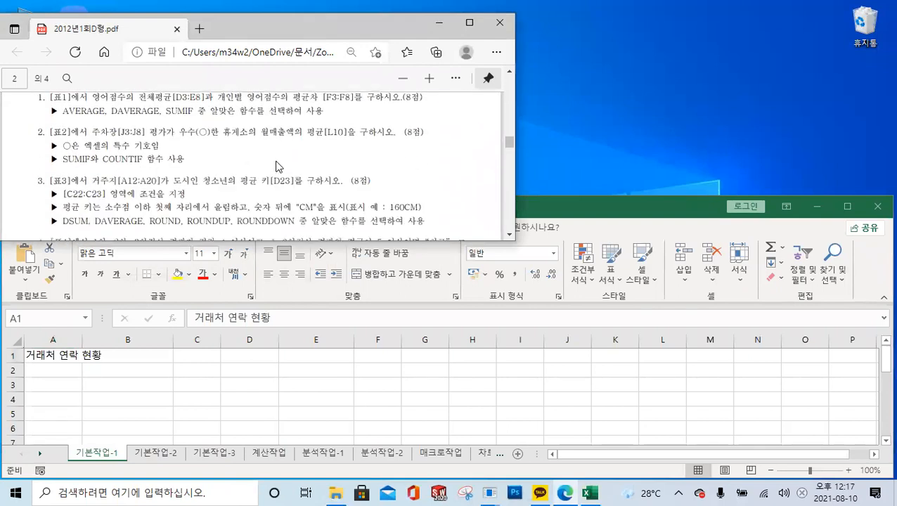
scroll(277, 166, up, 1)
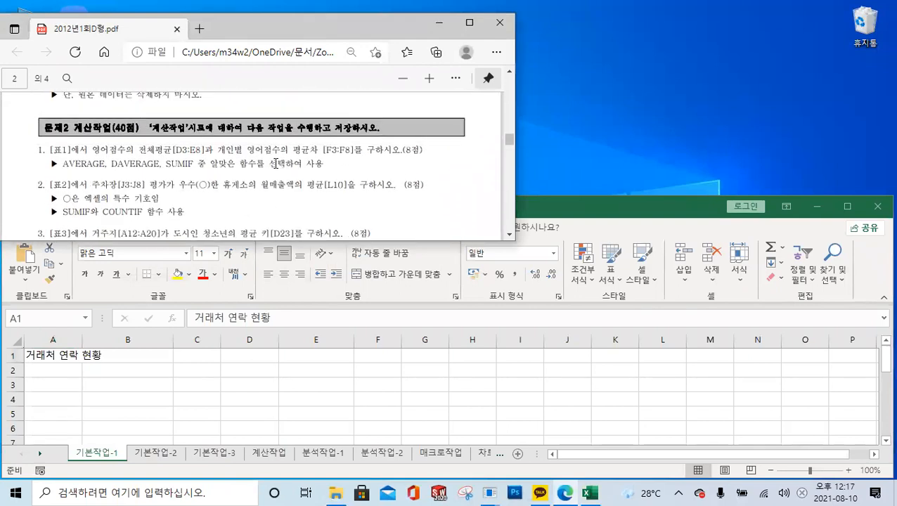
ctrl+scroll(276, 166, up, 2)
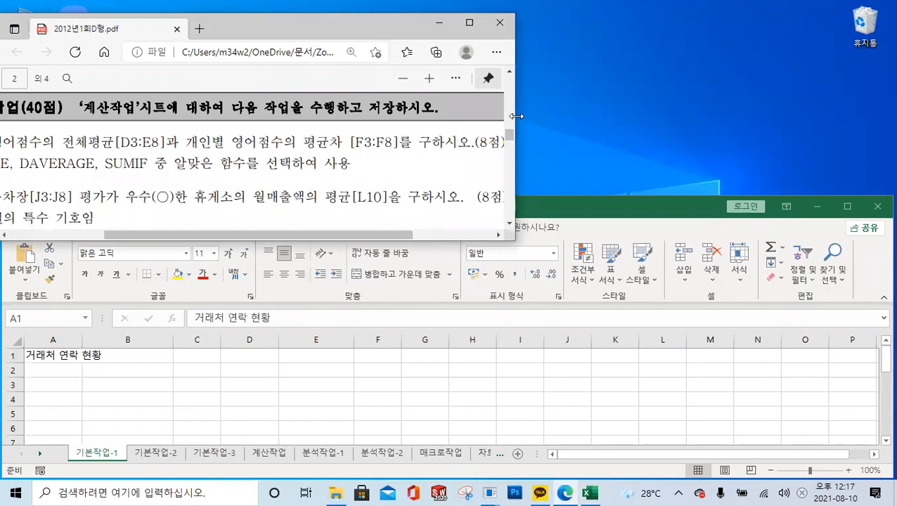
drag(516, 116, 654, 106)
drag(430, 235, 362, 242)
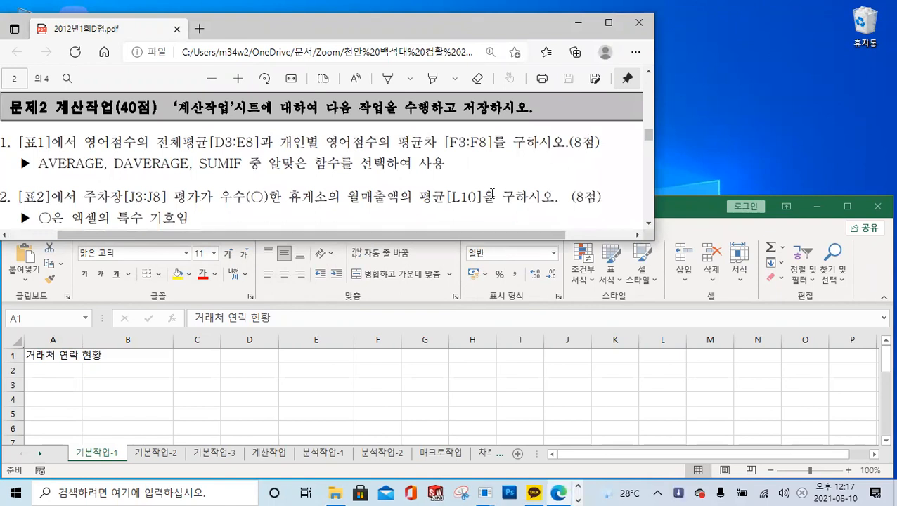
drag(438, 237, 430, 238)
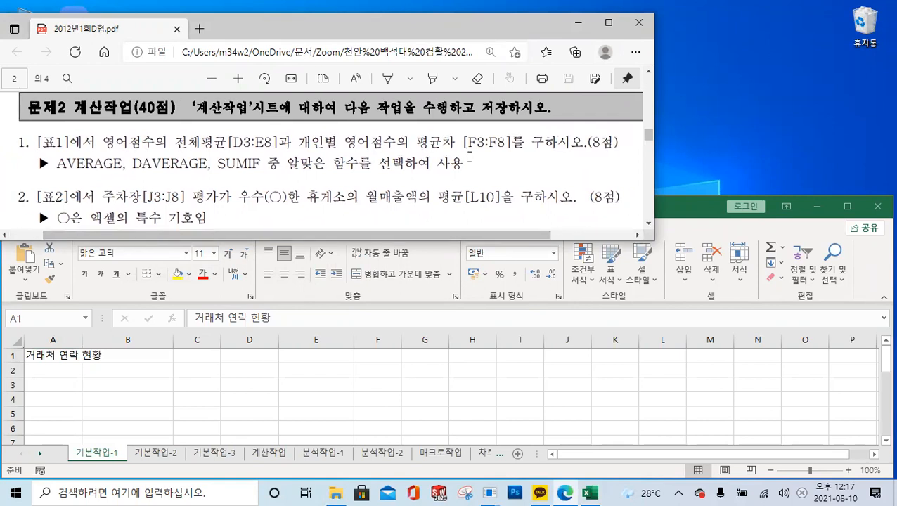
click(695, 209)
drag(348, 24, 347, 13)
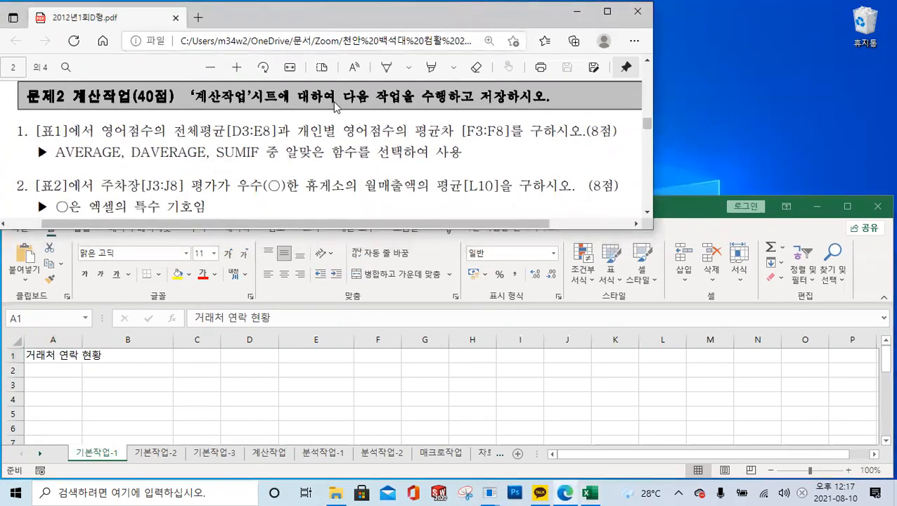
- Show the 계산작업 sheet with the ribbon collapsed, and fit the workbook window beneath question 1 of the PDF
click(187, 369)
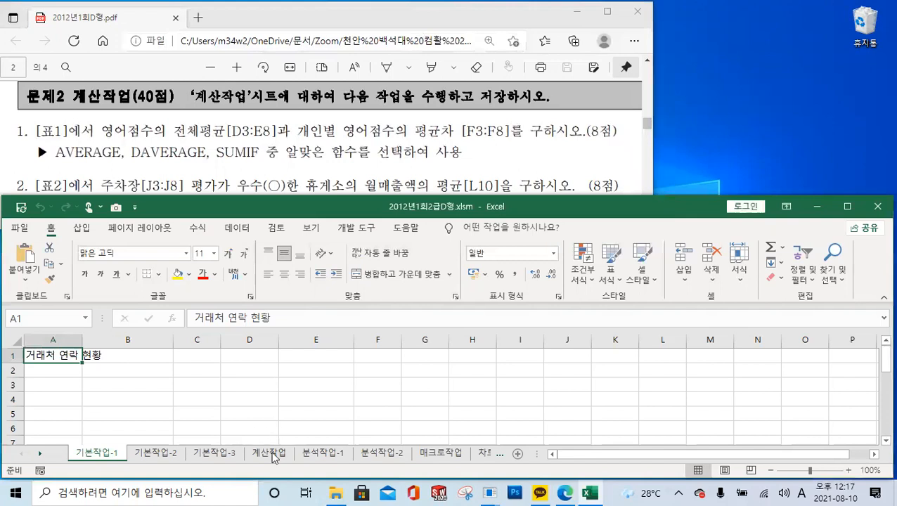
click(273, 454)
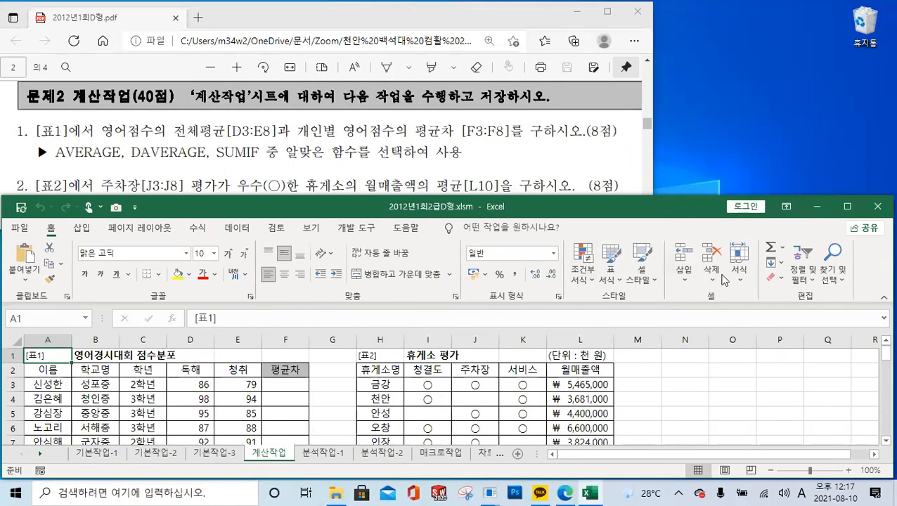
click(883, 299)
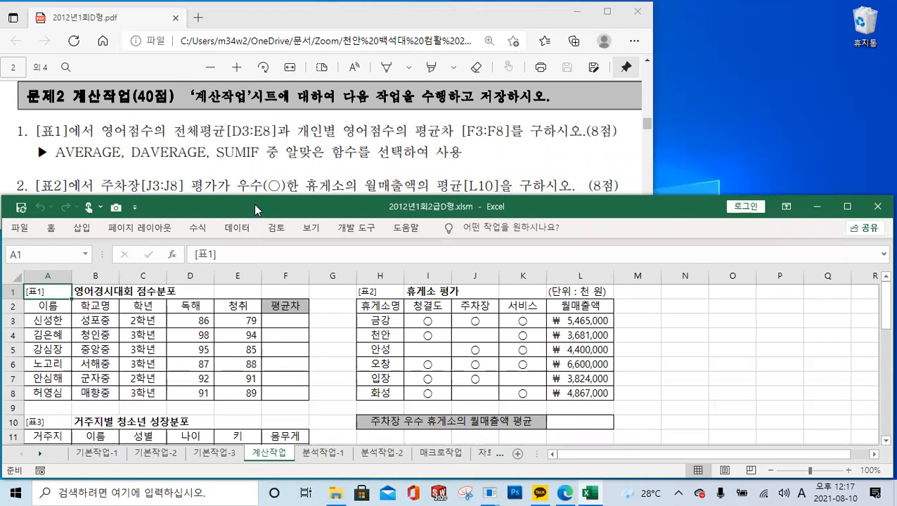
drag(254, 203, 253, 179)
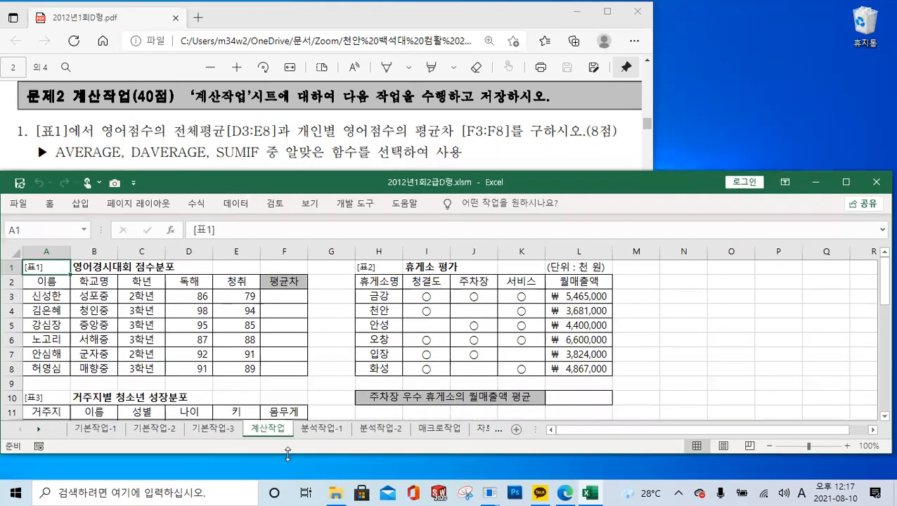
drag(288, 455, 287, 471)
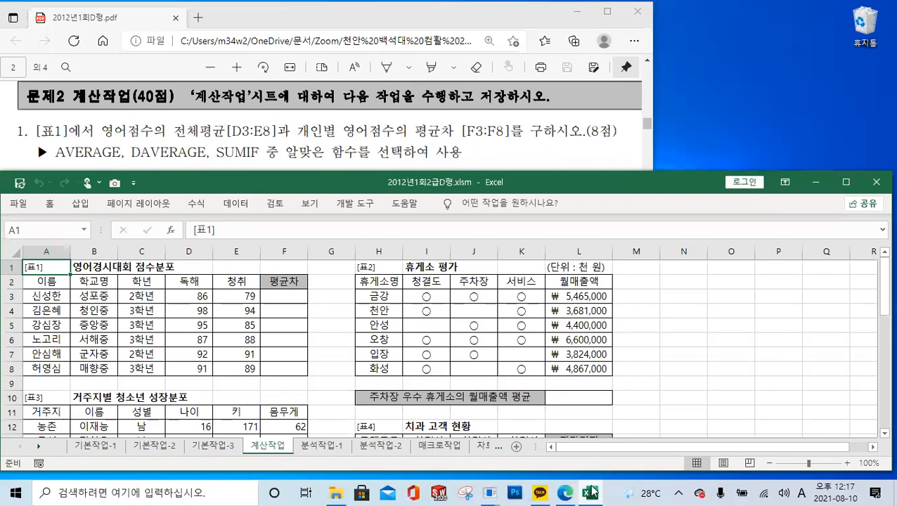
- Open a blank Notepad from the Windows accessories and size it to sit beside the [표1] table
click(15, 492)
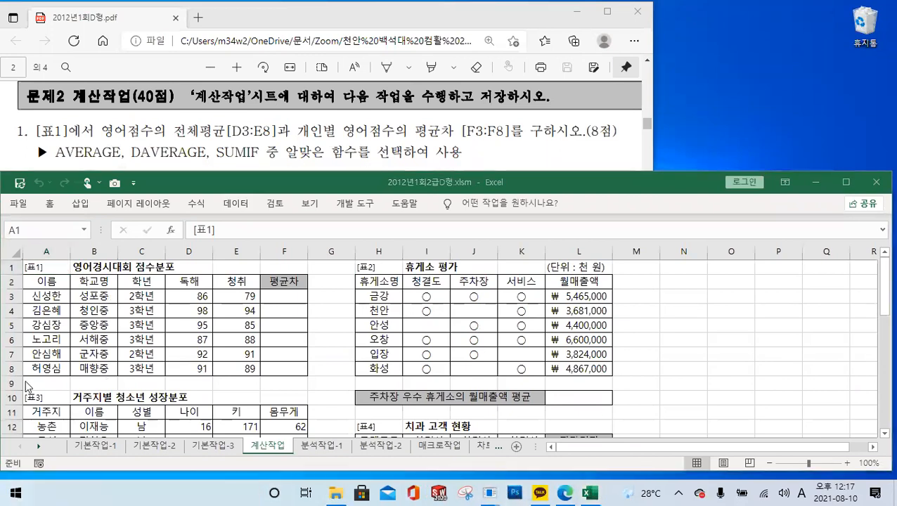
scroll(77, 419, down, 10)
scroll(87, 420, down, 6)
click(97, 290)
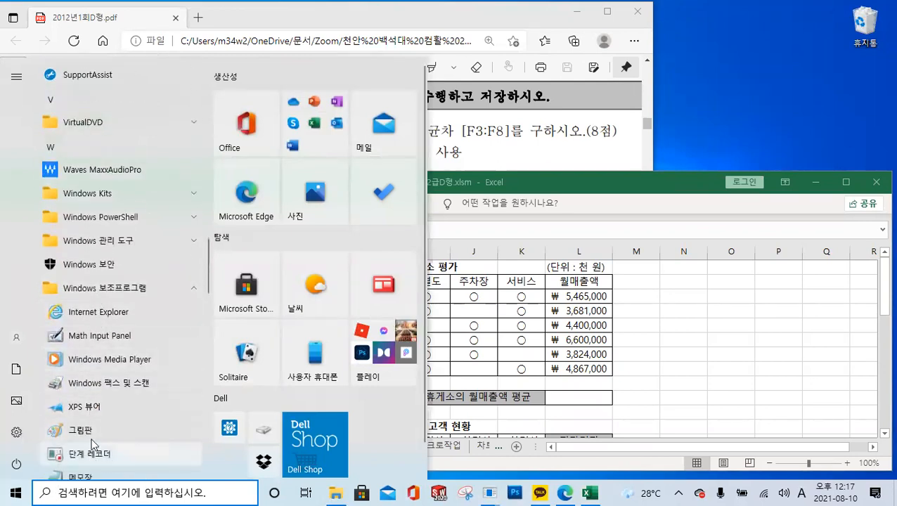
scroll(94, 445, down, 3)
click(84, 350)
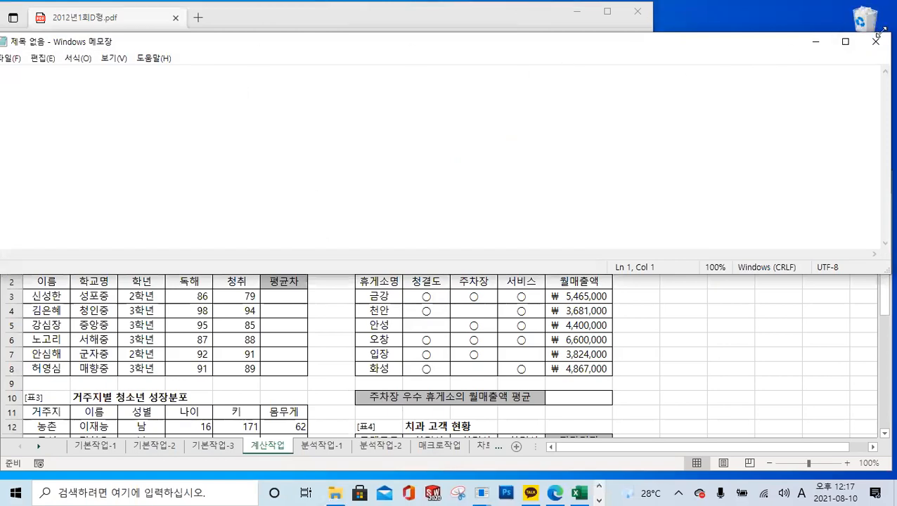
drag(883, 31, 643, 161)
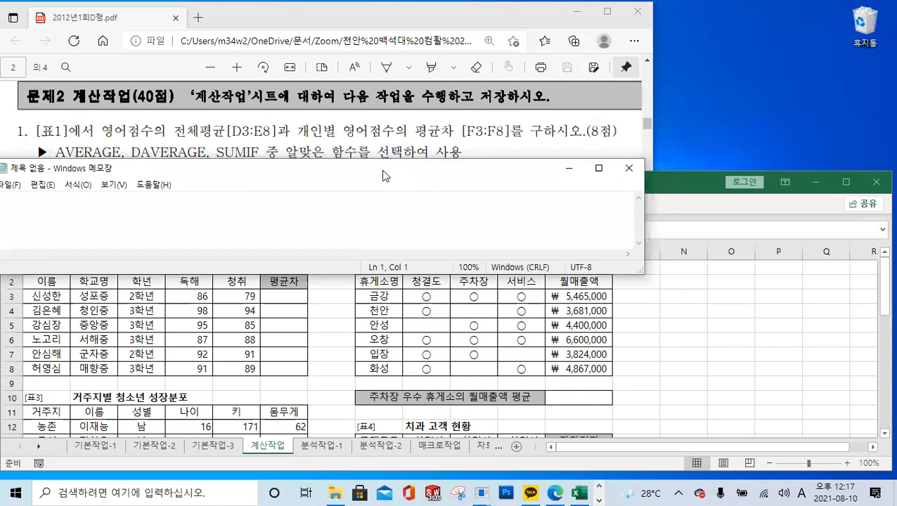
drag(383, 171, 564, 138)
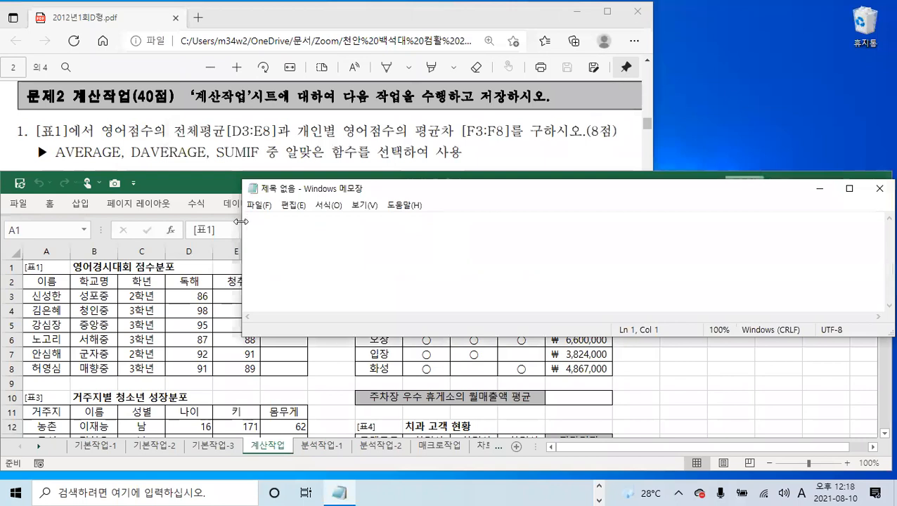
drag(241, 221, 317, 223)
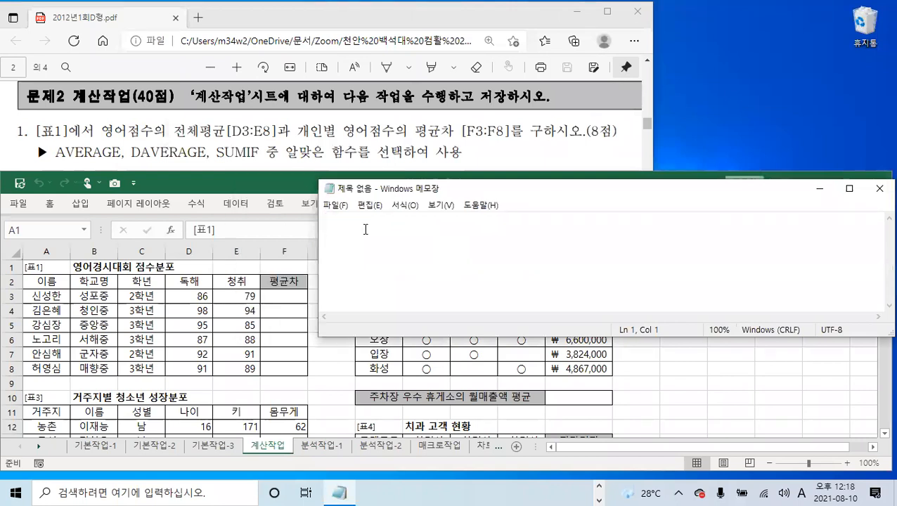
- Start the formula note with = in Notepad, and select the D3:E8 scores and the 평균차 cell F3 on the 계산작업 sheet
text(=)
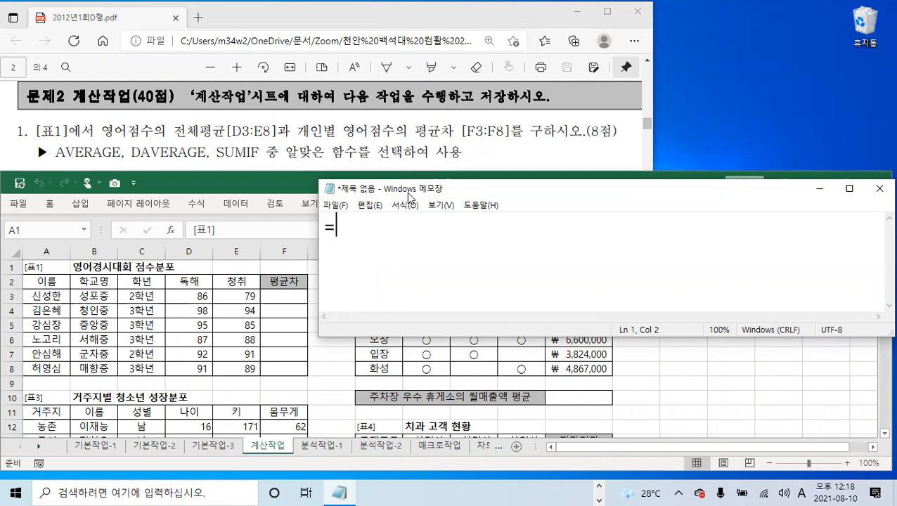
drag(408, 193, 402, 231)
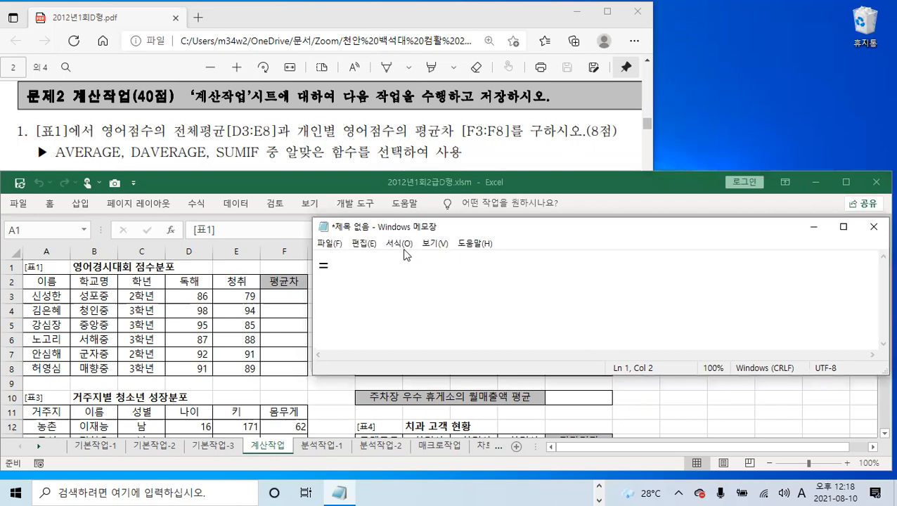
click(183, 301)
drag(183, 301, 229, 367)
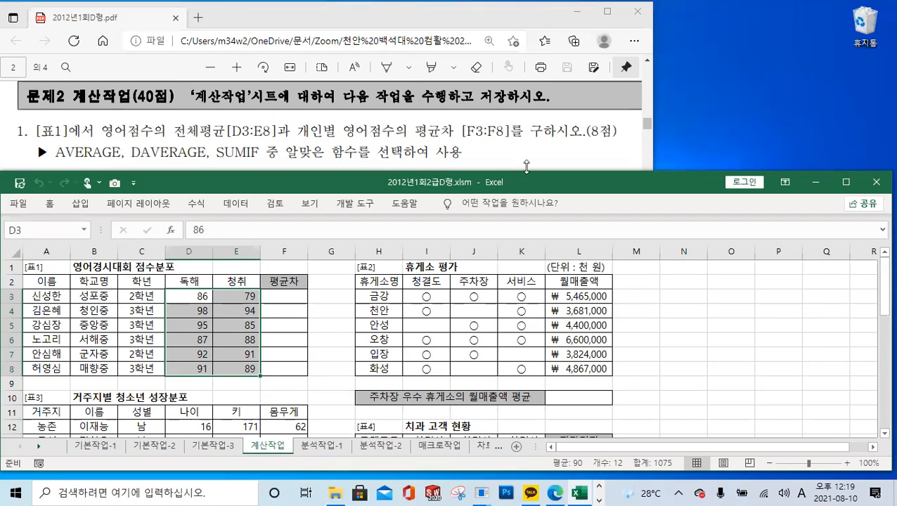
click(292, 296)
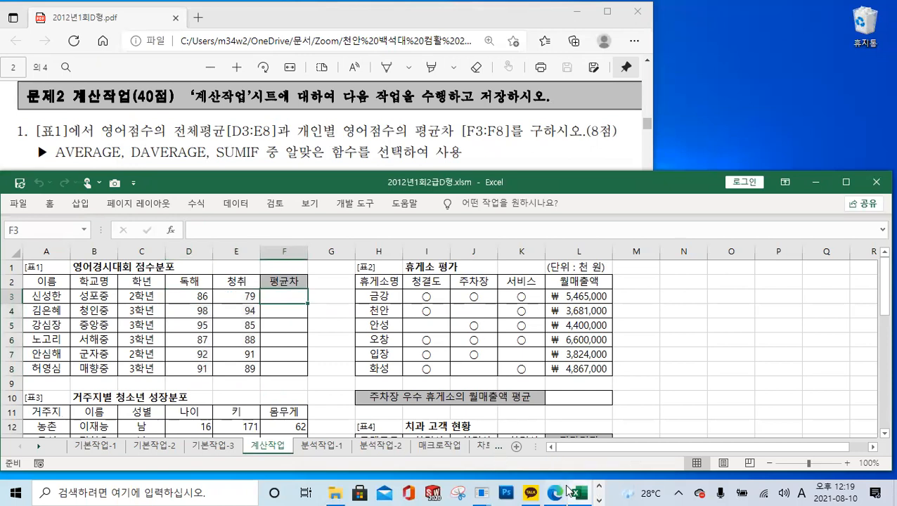
- Extend the Notepad formula to =AVERAGE(D3:E8 and select the matching 독해 and 청취 score range in [표1]
click(600, 487)
click(344, 492)
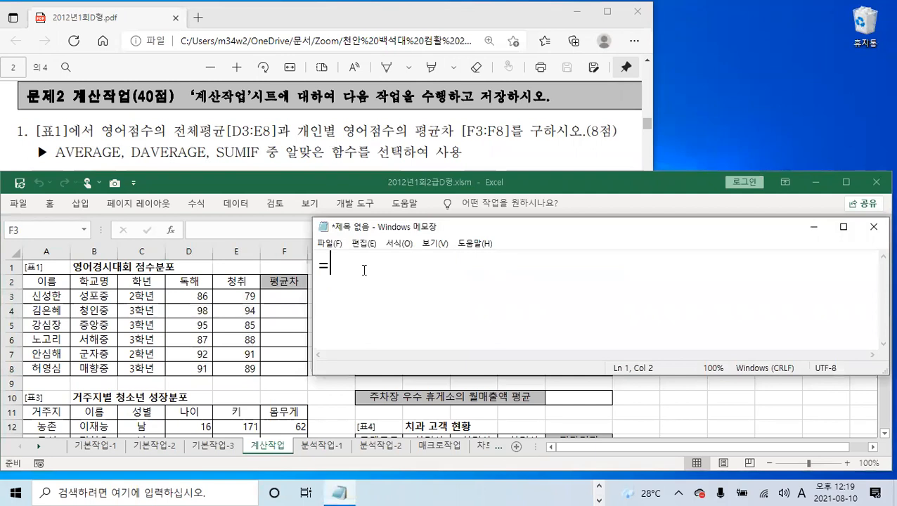
text(AVERAGE)
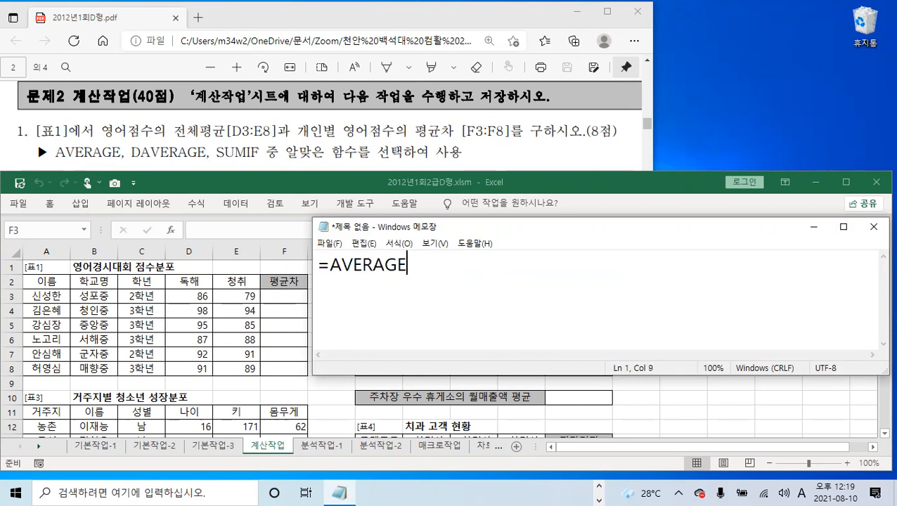
text(()
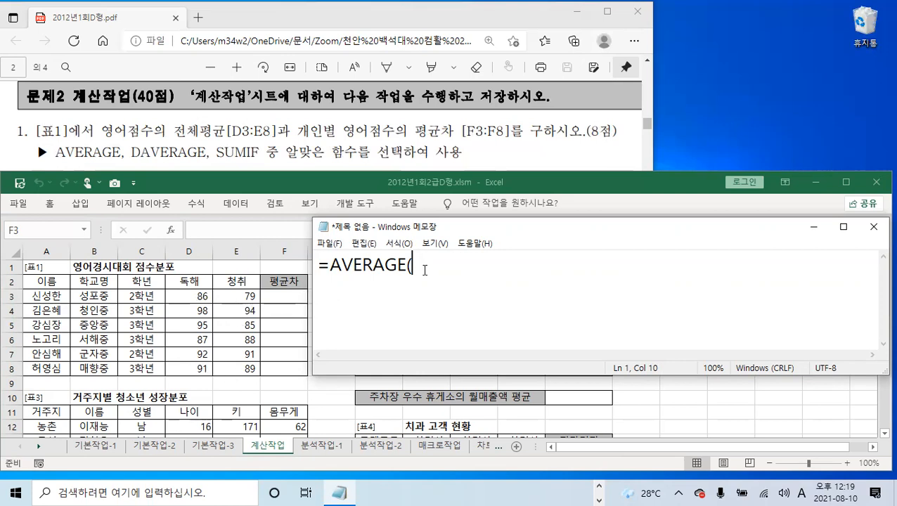
text(D3:)
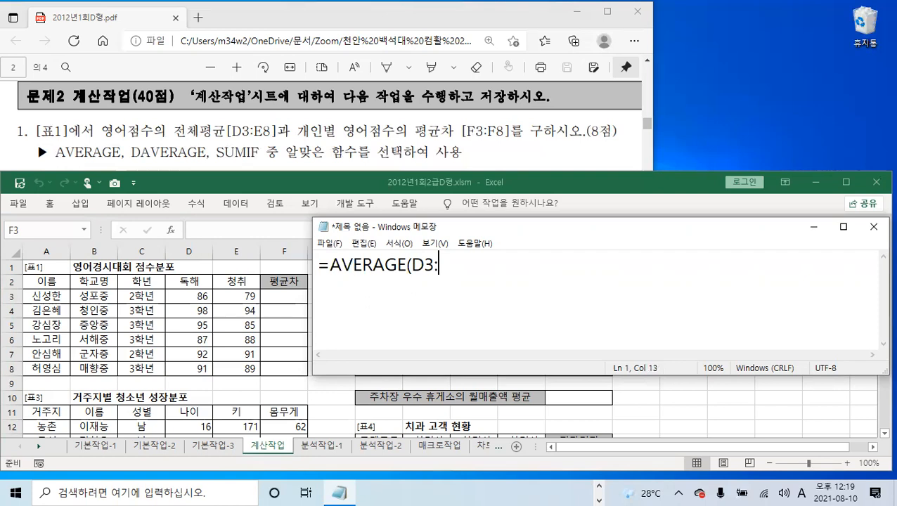
text(E8)
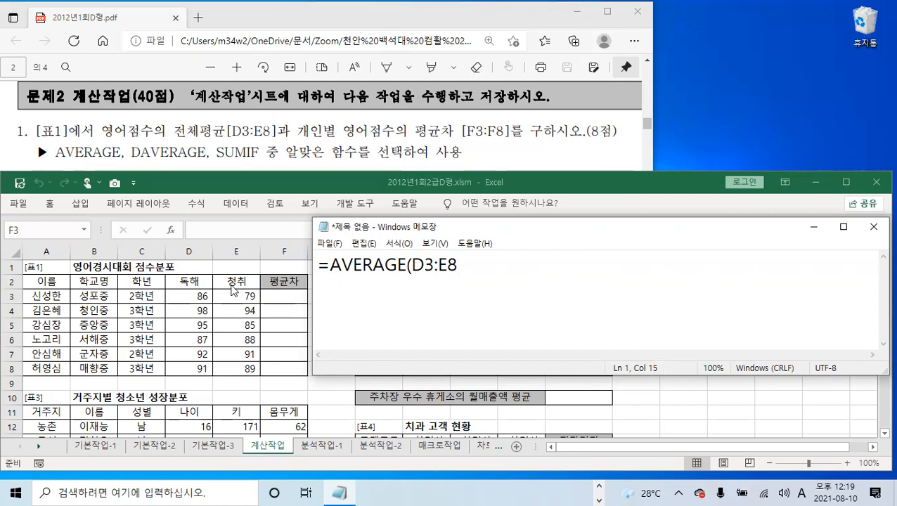
click(233, 321)
drag(198, 296, 231, 370)
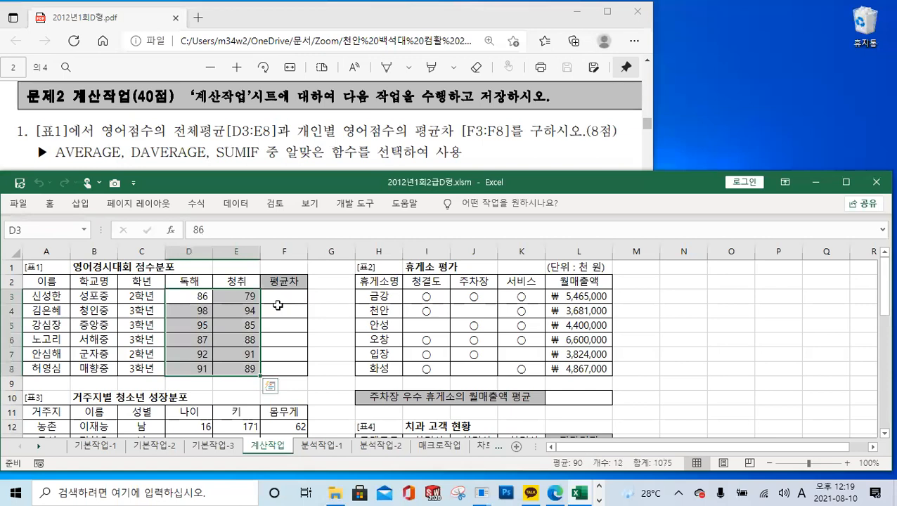
- Switch to the Notepad draft and make its AVERAGE range absolute as $D$3:$E$8
click(599, 498)
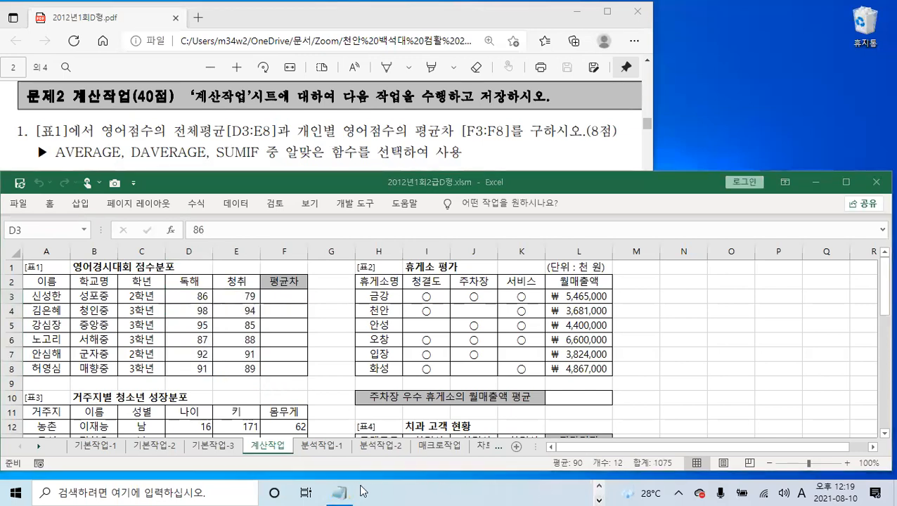
click(339, 492)
click(413, 269)
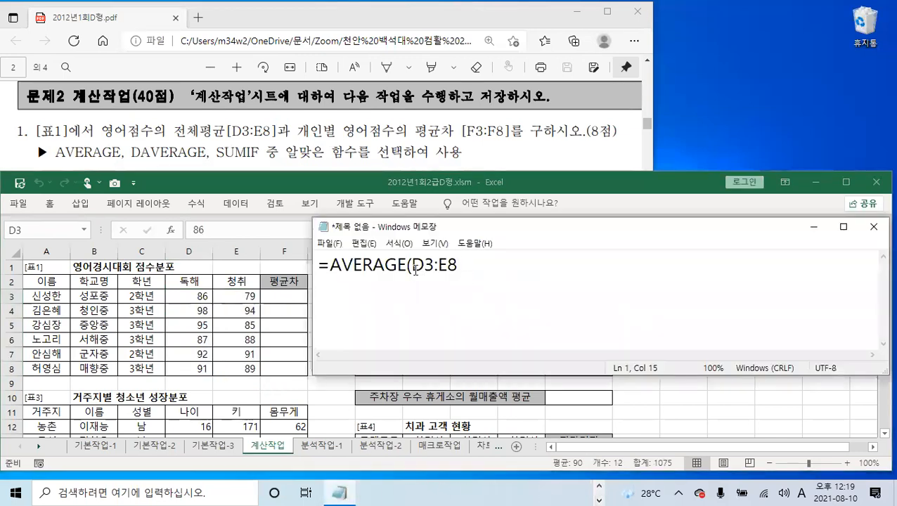
text($)
click(432, 270)
text($)
click(456, 268)
text($)
click(481, 267)
text($)
click(509, 265)
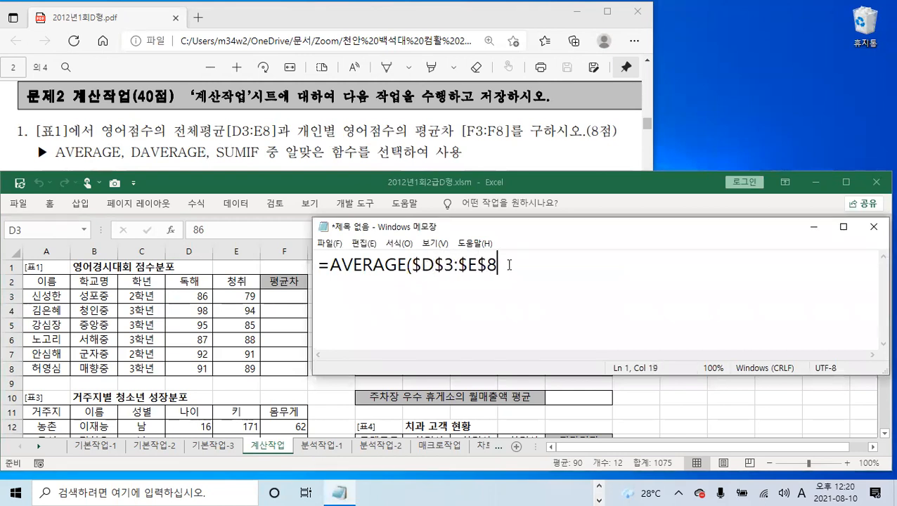
- Close the first function in the draft formula and subtract a second AVERAGE function from it
text())
text(-)
text(AVER)
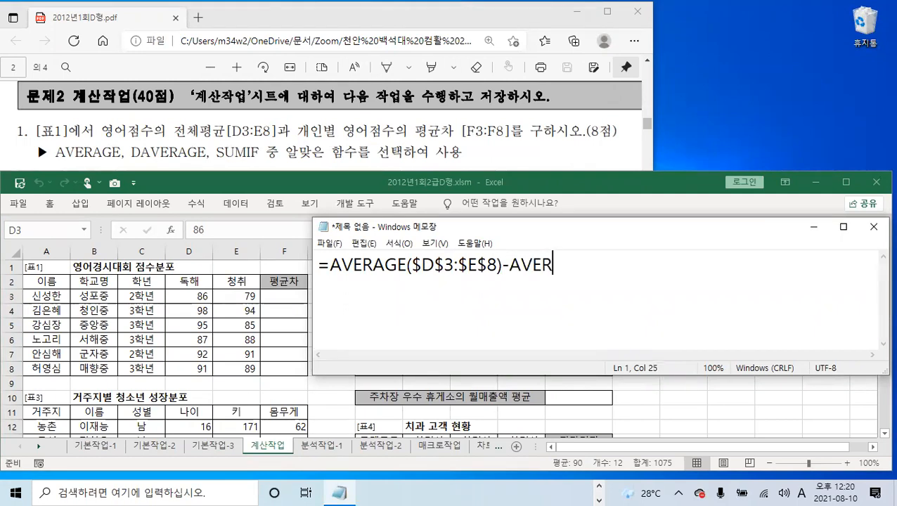
key(BackSpace)
key(BackSpace)
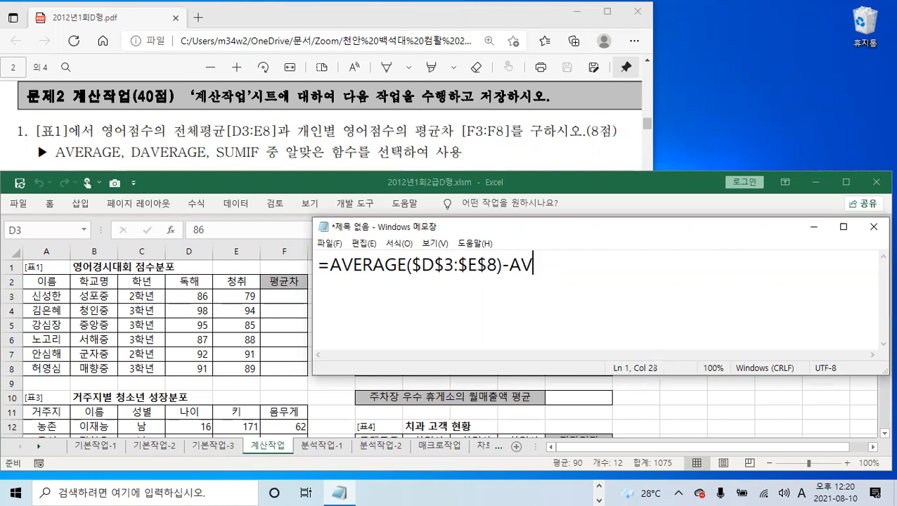
text(EAGE)
key(Left)
key(Left)
key(Left)
text(R)
key(End)
text(()
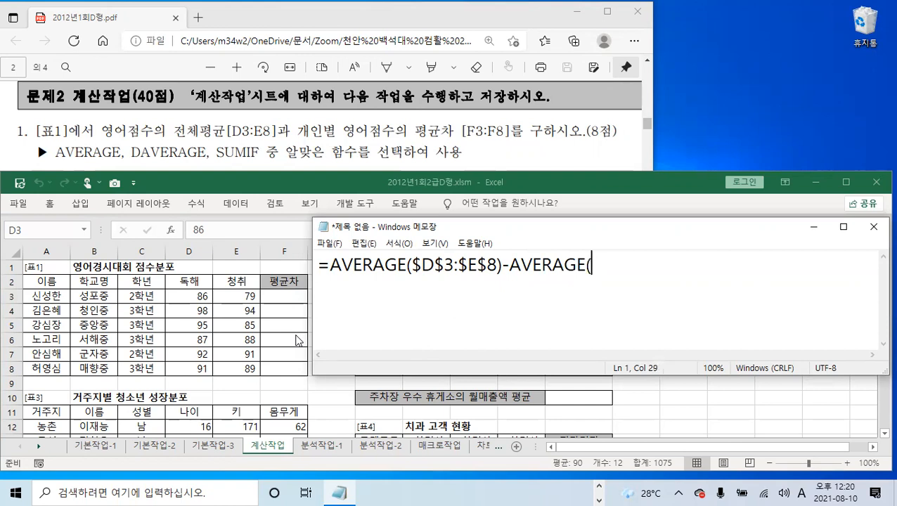
- Complete the draft formula's second AVERAGE with the relative range D3:E3
text(D3:)
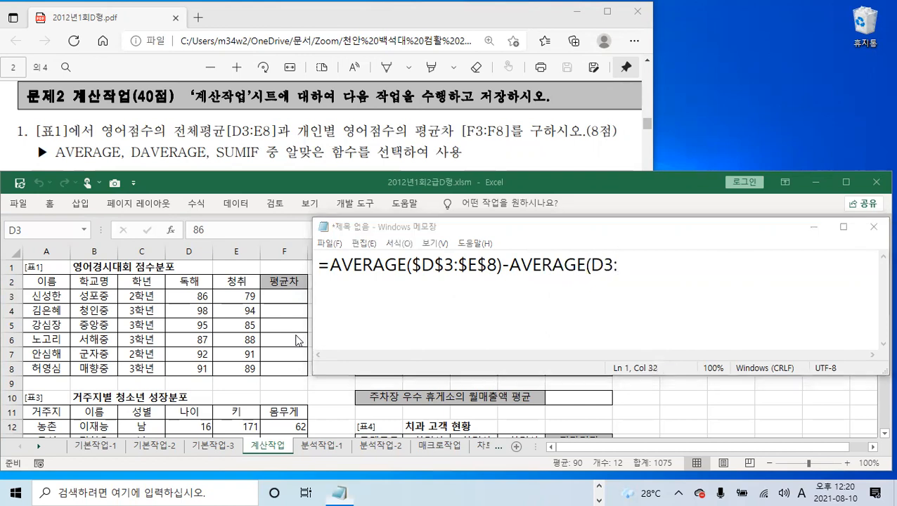
key(alt+Tab)
text(E)
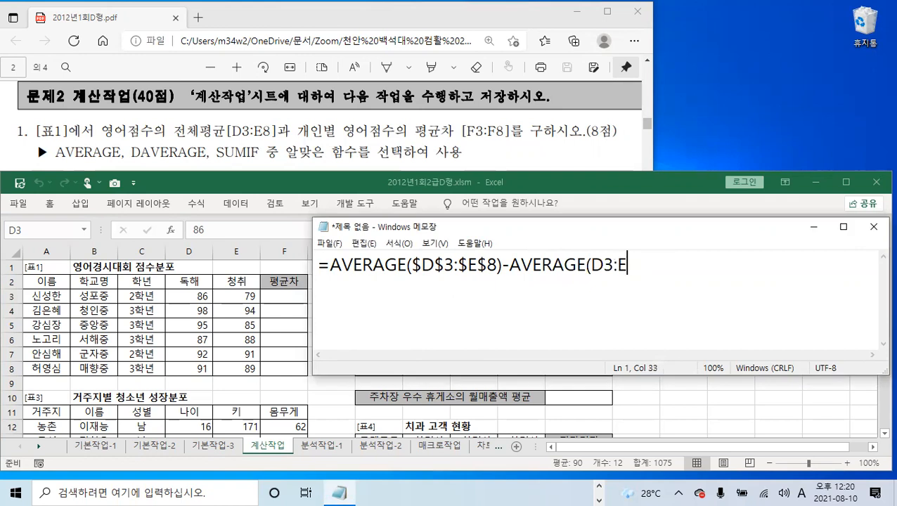
text(3))
- Switch to the Excel workbook and begin the formula in F3 with AVERAGE over the absolute range $D$3:$E$8
click(273, 297)
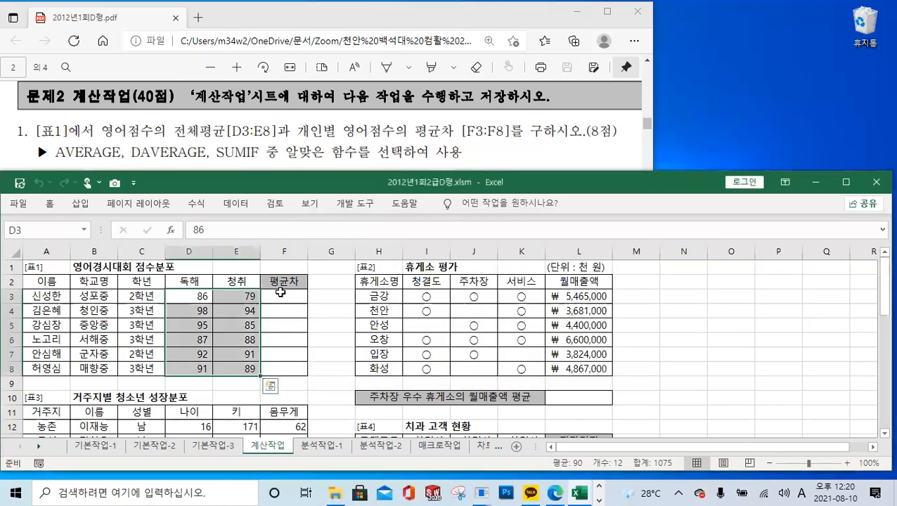
click(280, 296)
click(232, 231)
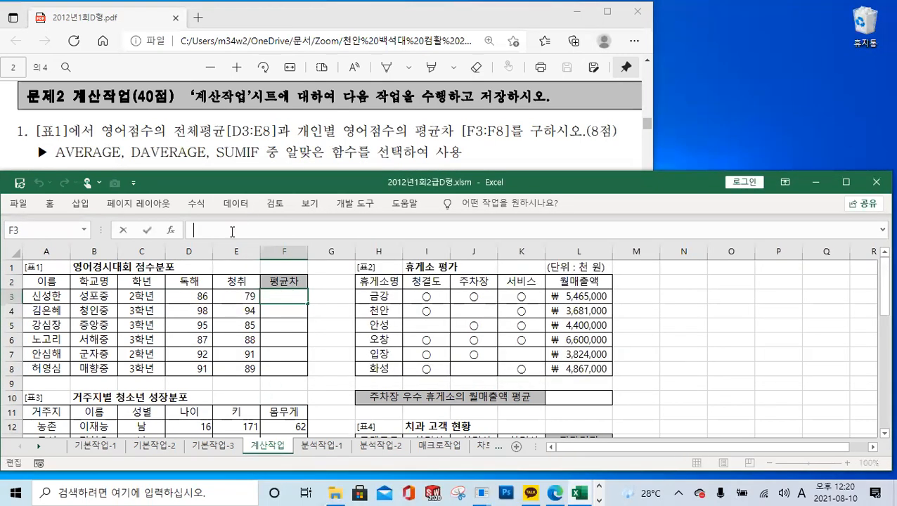
text(=AVER)
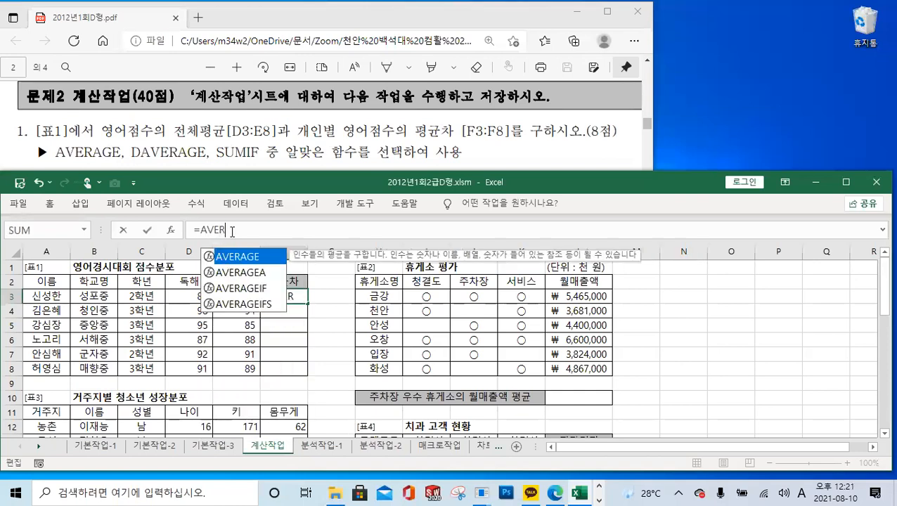
double_click(233, 261)
drag(187, 295, 226, 366)
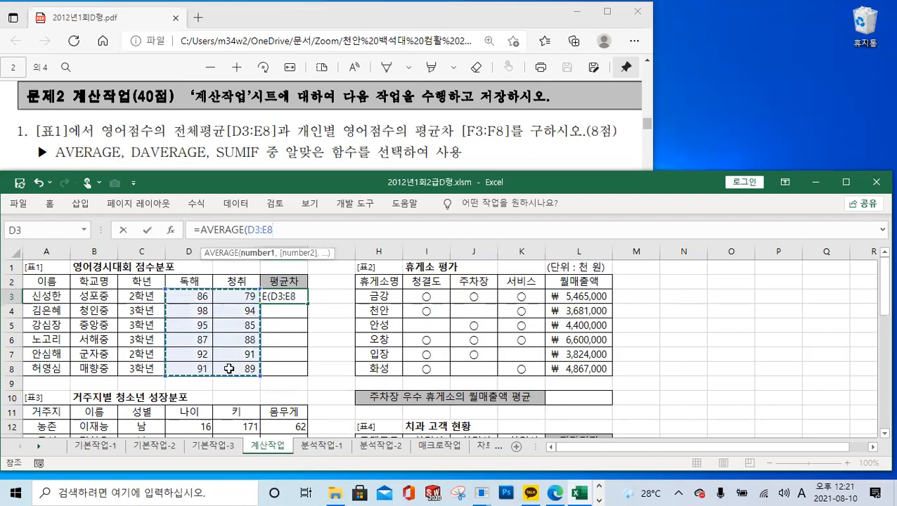
key(F4)
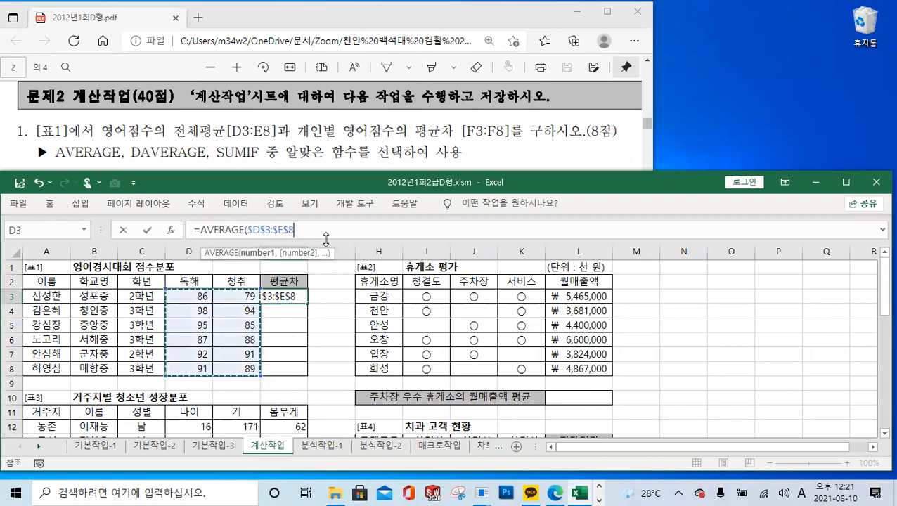
- Subtract AVERAGE(D3:E3) to complete the formula in F3, and fill it down to F8
text()-AVER)
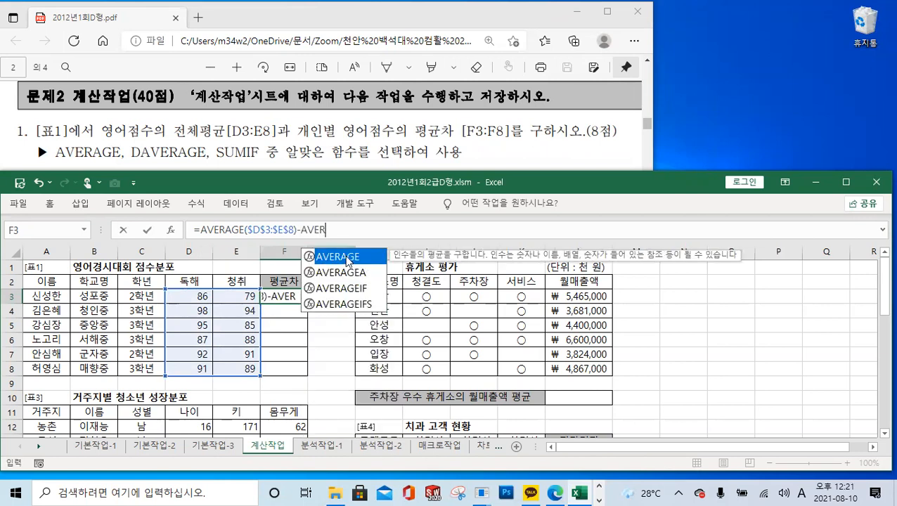
double_click(346, 258)
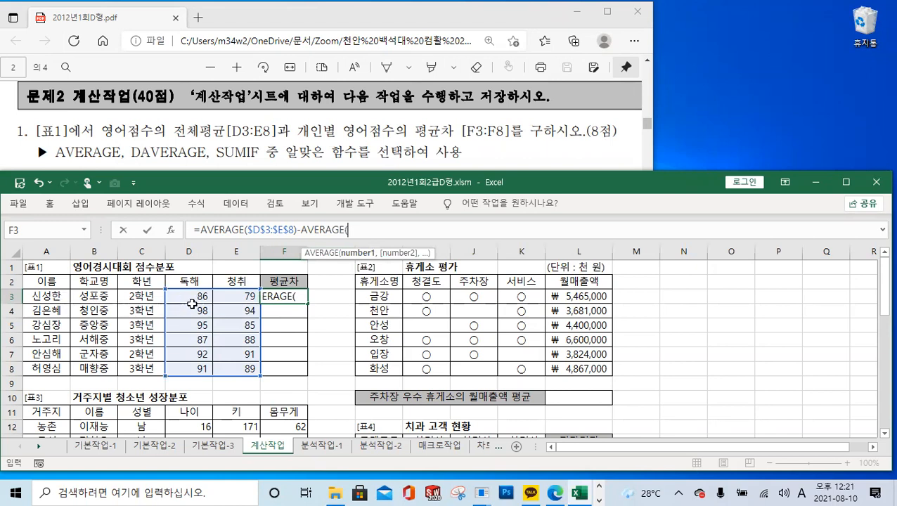
drag(197, 298, 225, 298)
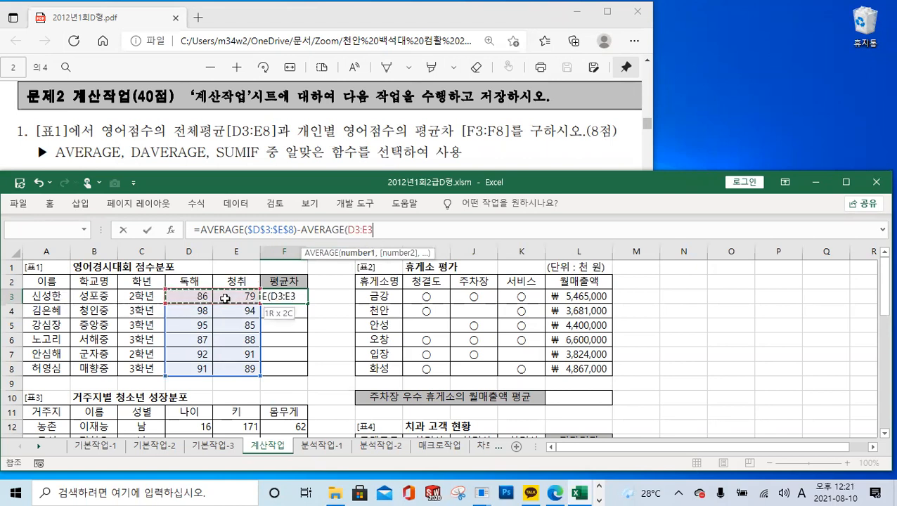
text())
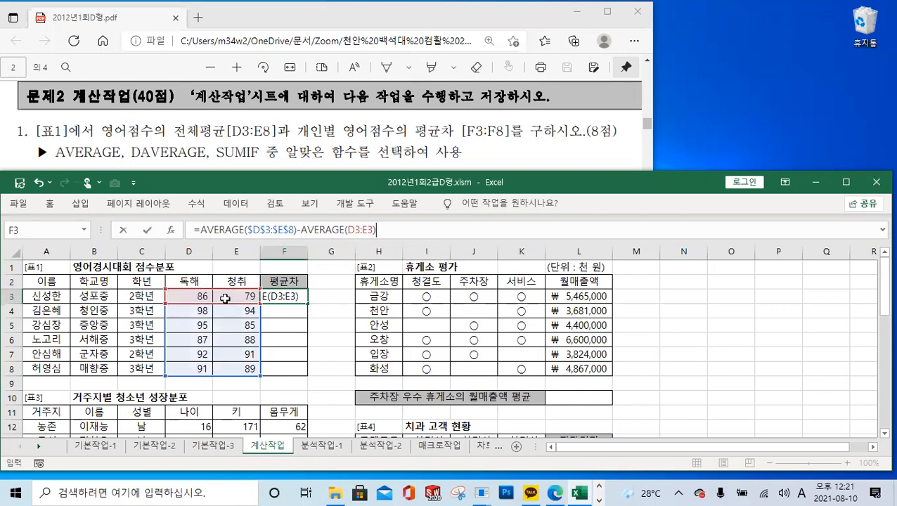
click(149, 232)
drag(307, 303, 308, 373)
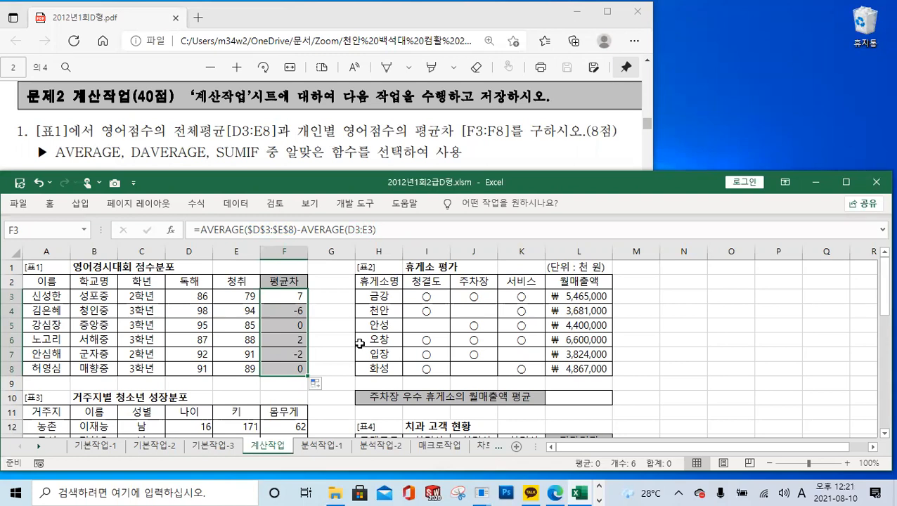
- Check the copied formula in F4 against the scores in D4:E4
click(298, 309)
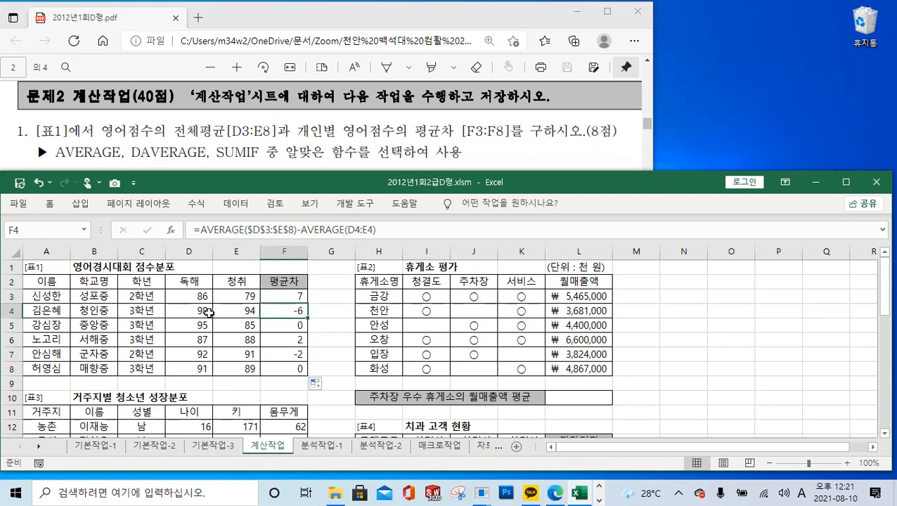
drag(205, 314, 231, 309)
click(288, 310)
- Switch to the exam PDF and read question 2 on the average monthly sales for [표2]
click(485, 147)
scroll(480, 147, down, 3)
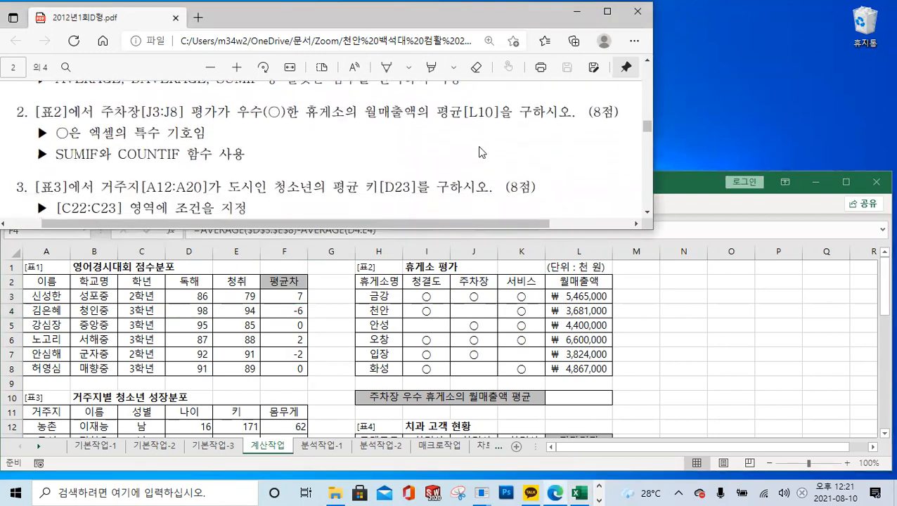
scroll(478, 145, down, 1)
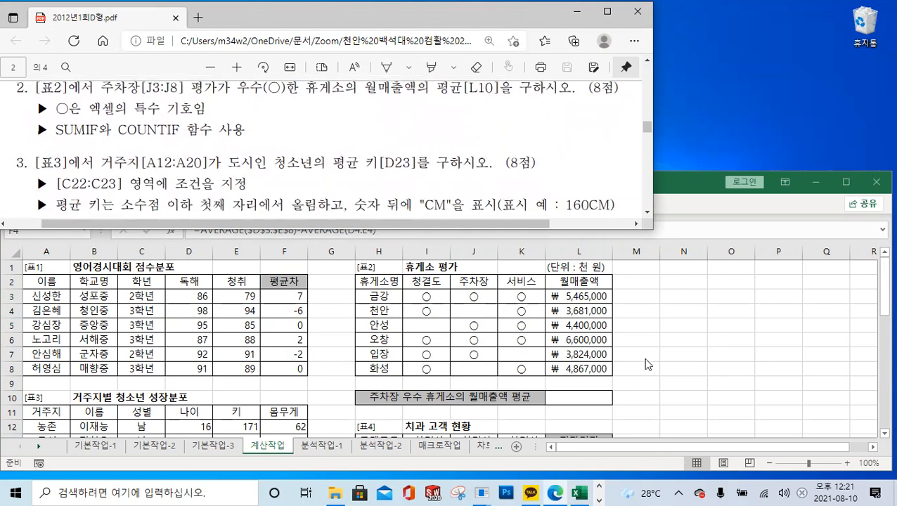
click(609, 395)
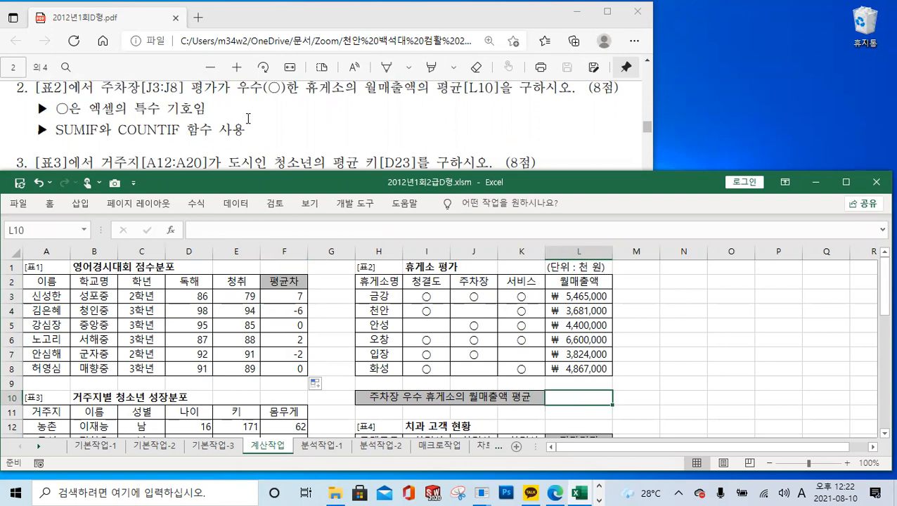
click(581, 399)
click(214, 230)
text(=)
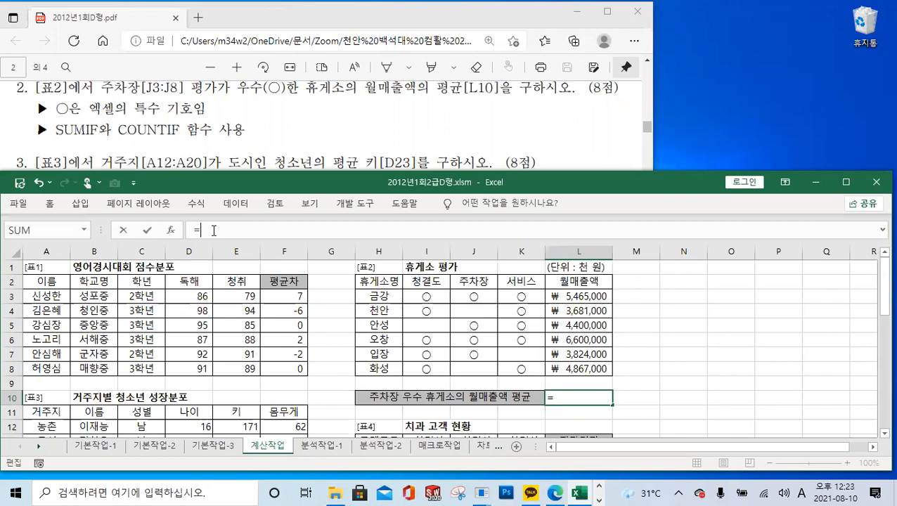
drag(473, 297, 479, 367)
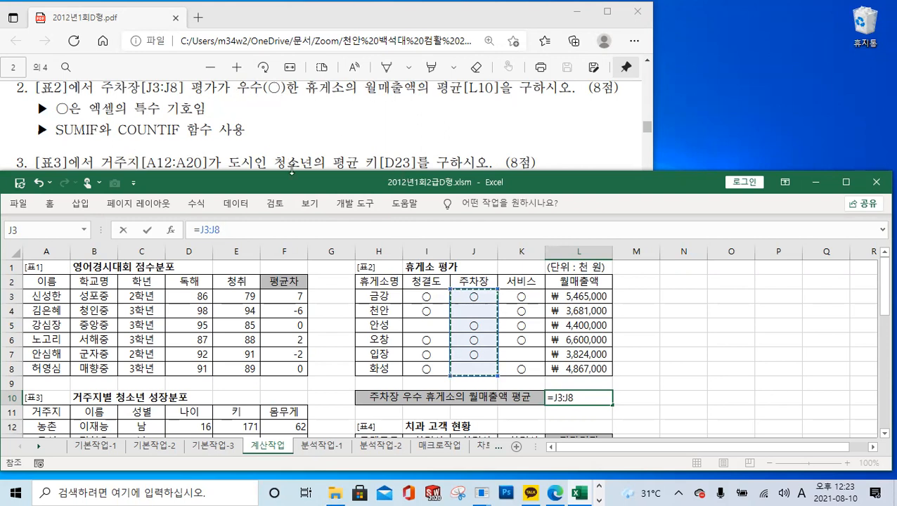
key(Escape)
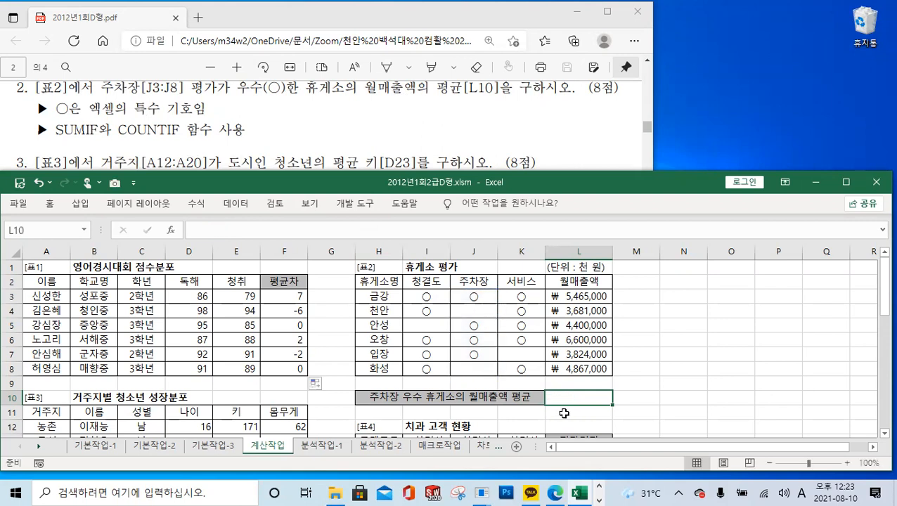
click(302, 232)
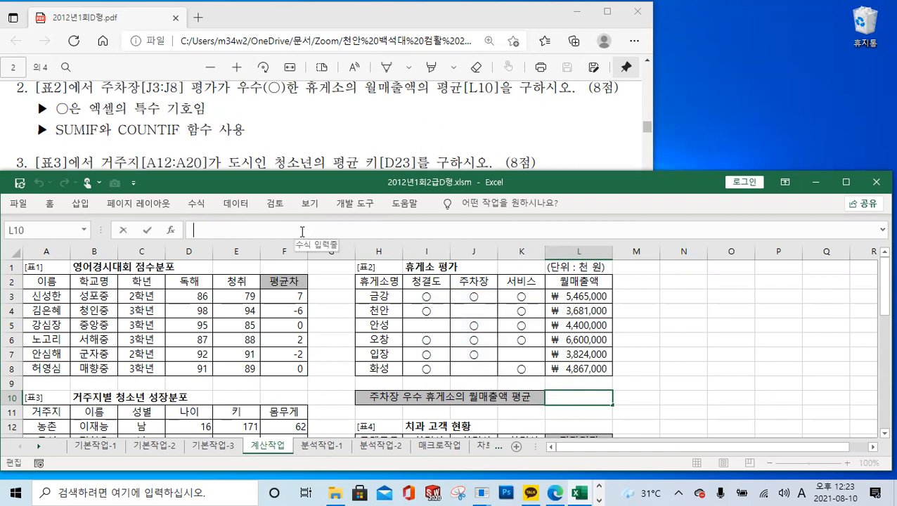
text(=)
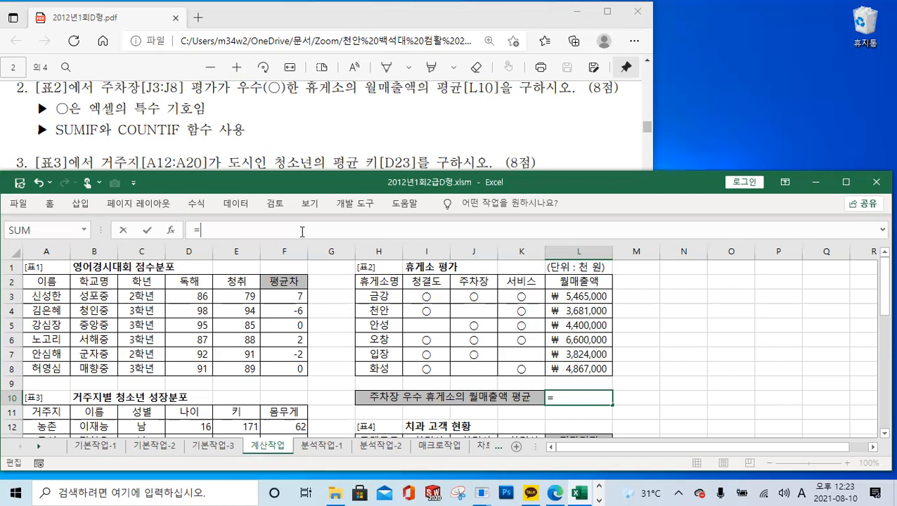
text(SUM)
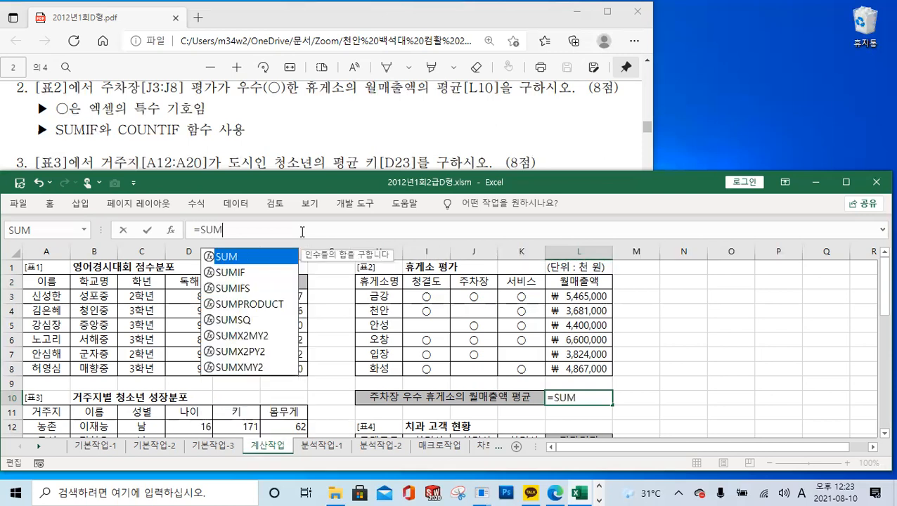
double_click(262, 272)
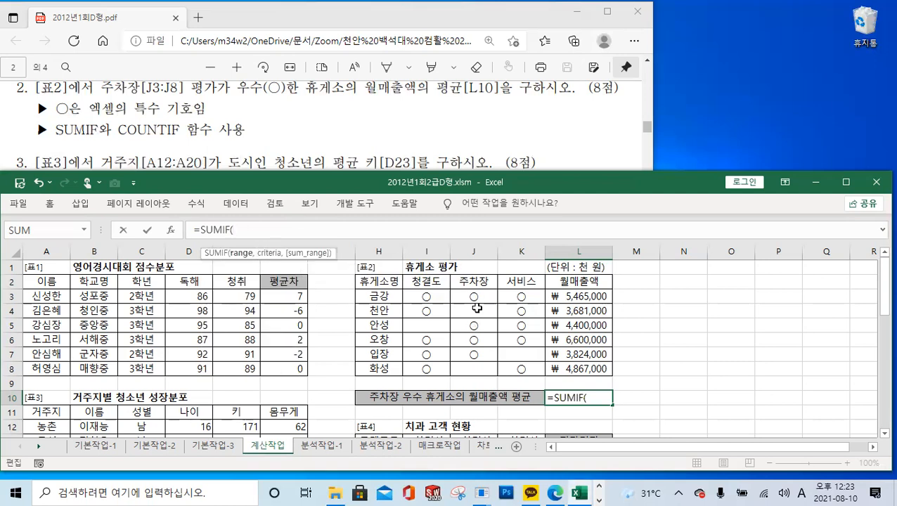
key(Escape)
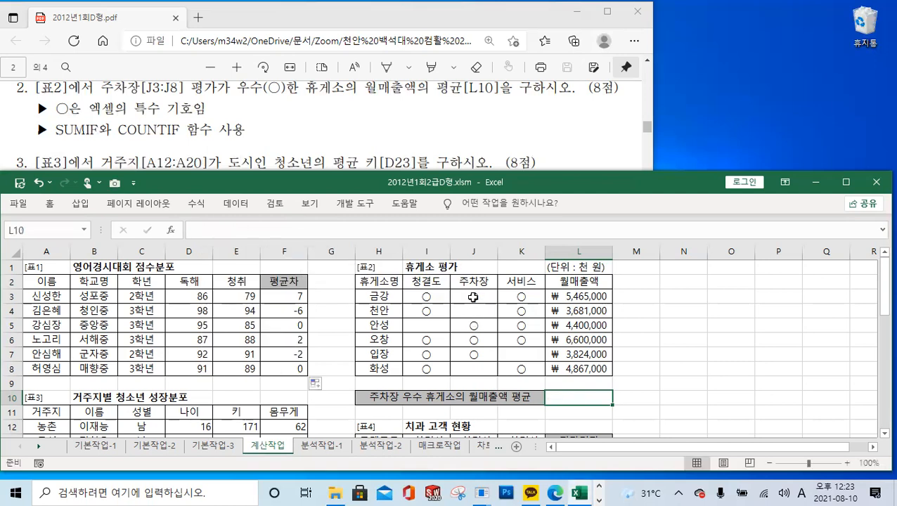
- Copy the ○ symbol from the contents of cell J3
click(474, 296)
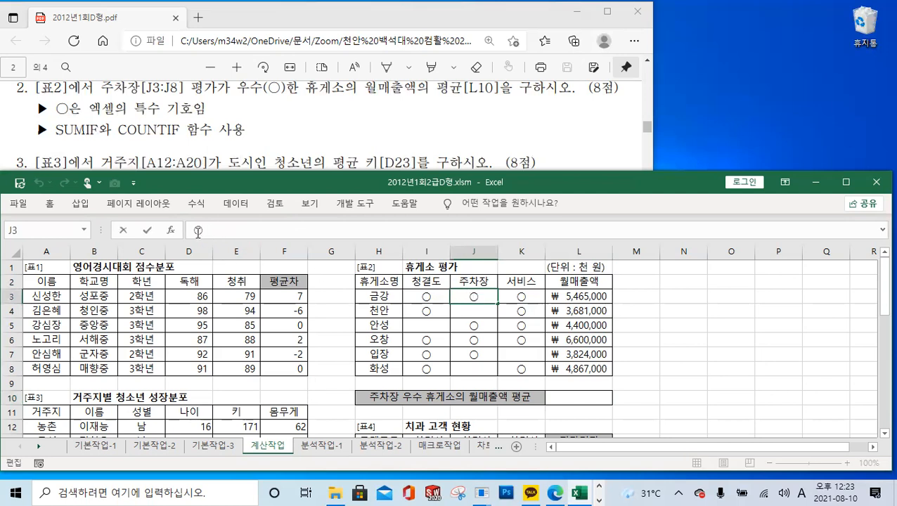
double_click(197, 231)
key(Escape)
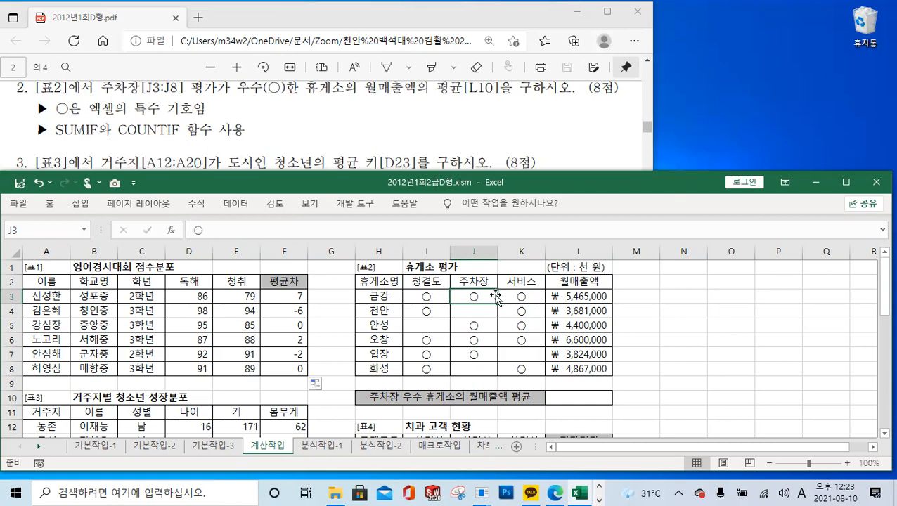
- Start the formula in L10 with SUMIF, using range J3:J8, criterion "○" and sum range L3:L8
click(561, 395)
click(305, 229)
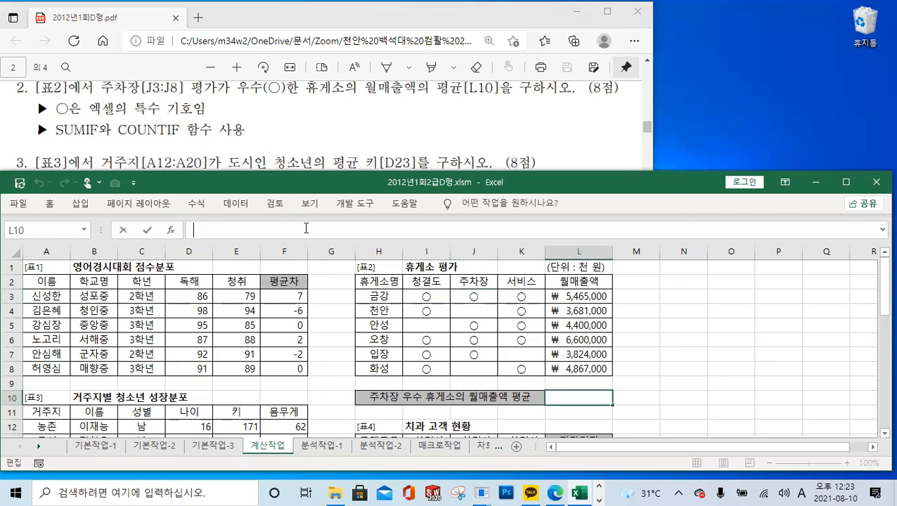
text(=SUMI)
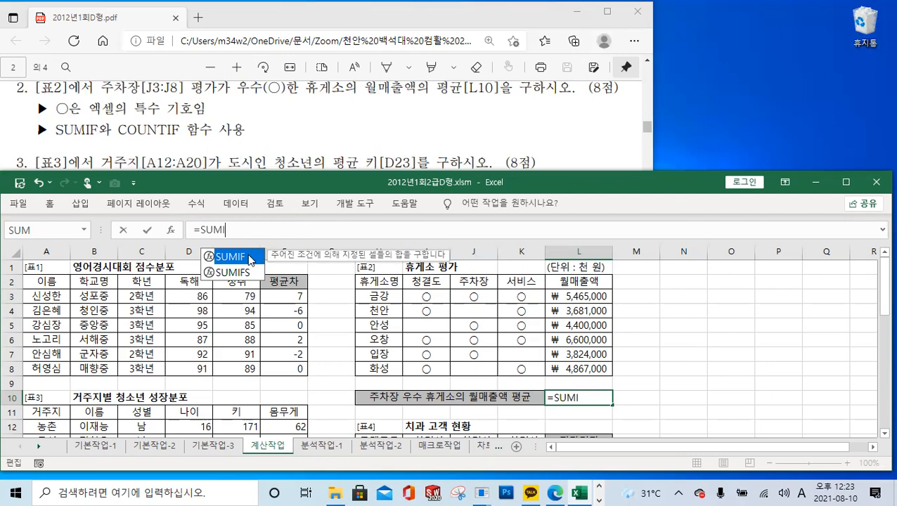
double_click(251, 257)
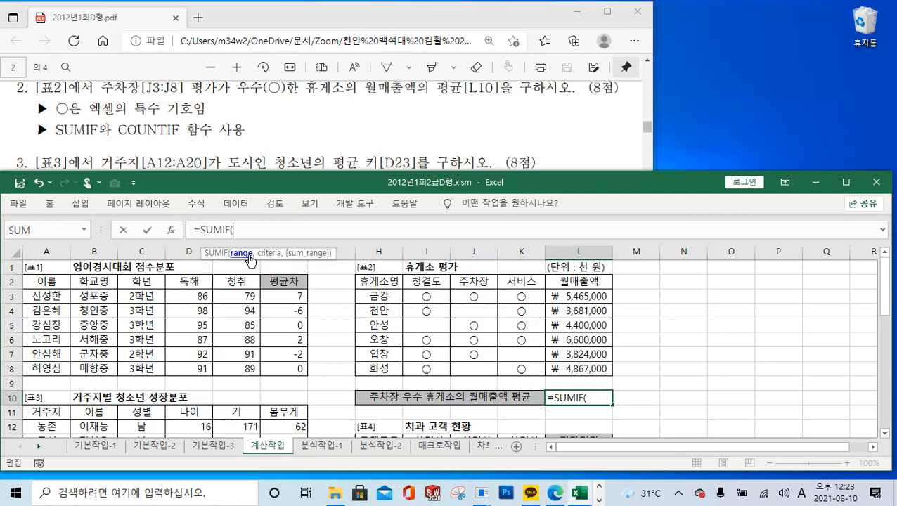
drag(471, 296, 478, 369)
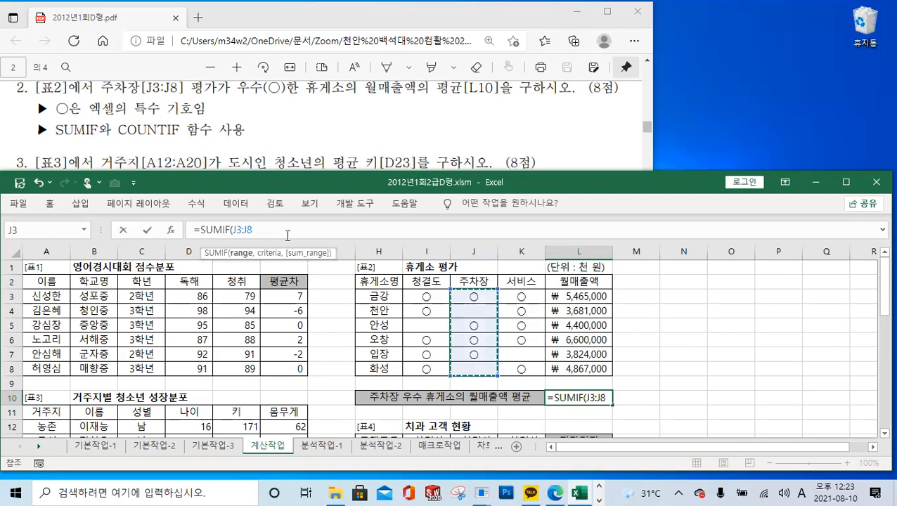
text(,"○)
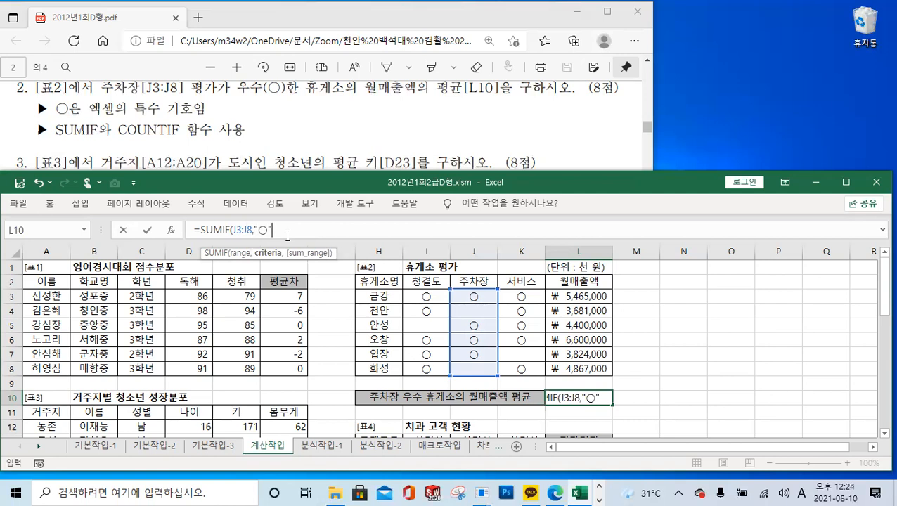
text(",)
drag(576, 298, 588, 366)
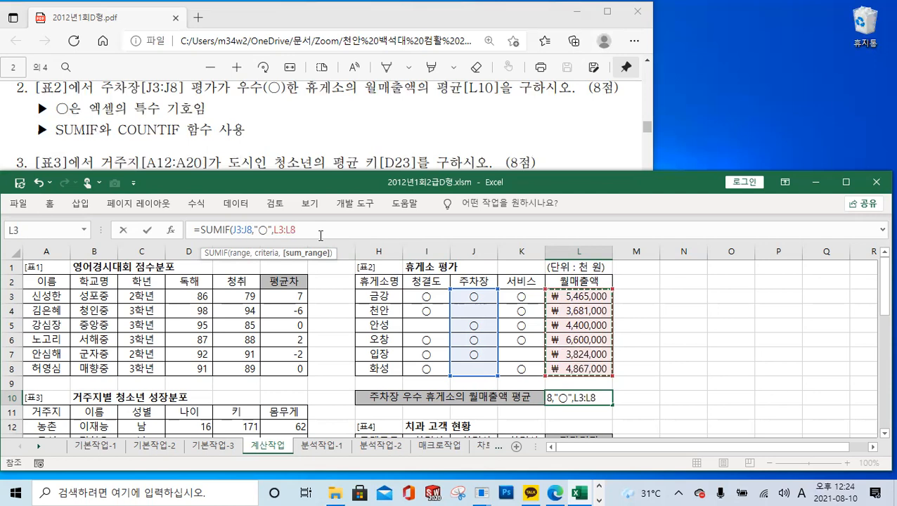
text())
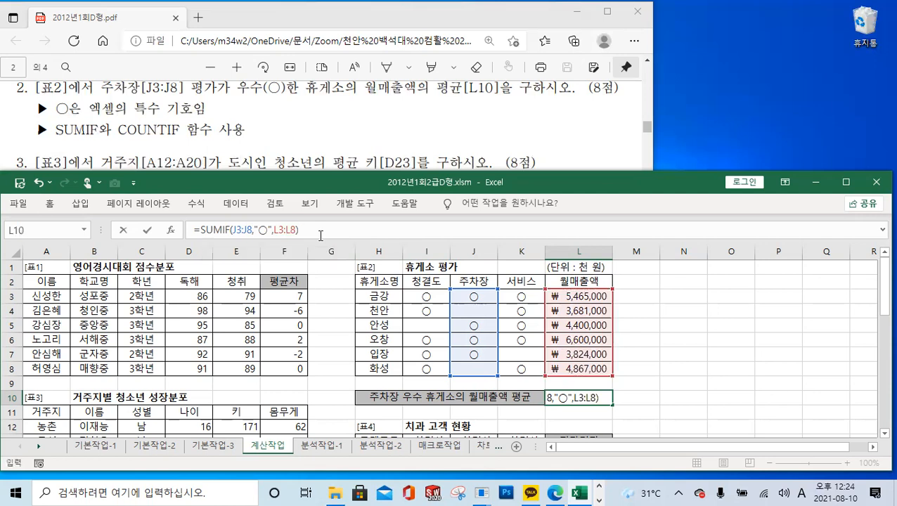
- Divide the SUMIF in L10 by COUNTIF(J3:J8,"○"), reusing the range and criterion copied from the SUMIF, and enter the formula
text(/COUN)
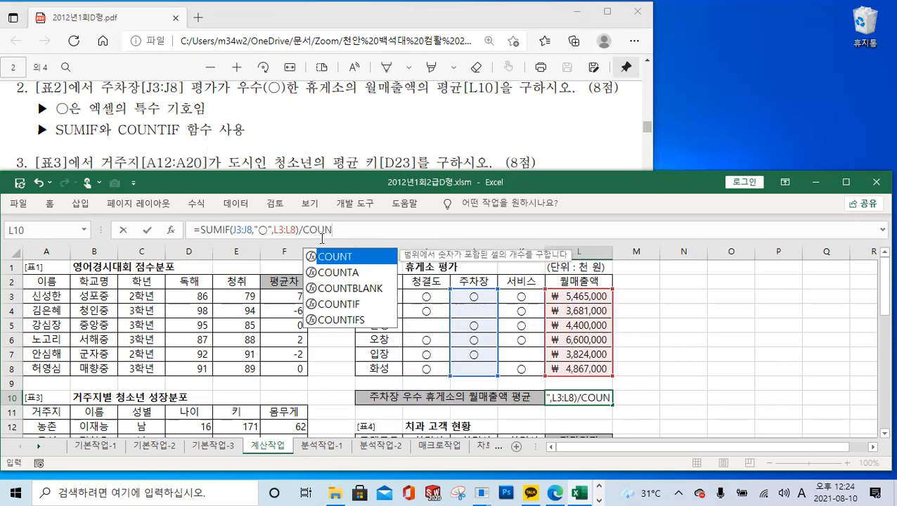
double_click(346, 304)
drag(232, 230, 274, 230)
key(ctrl+c)
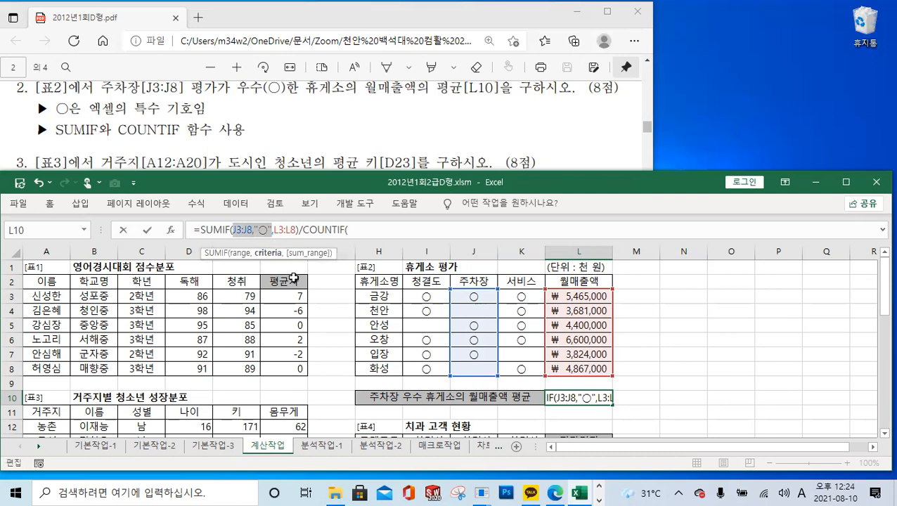
click(376, 232)
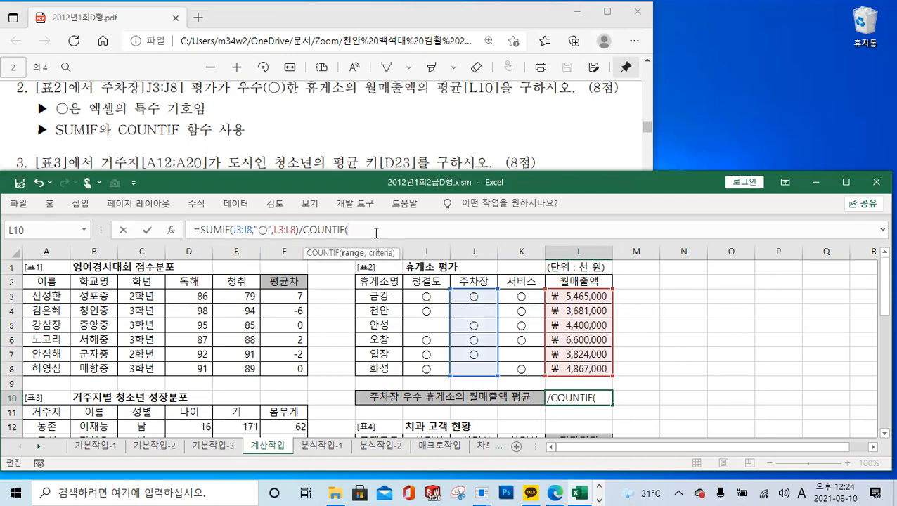
key(ctrl+v)
text())
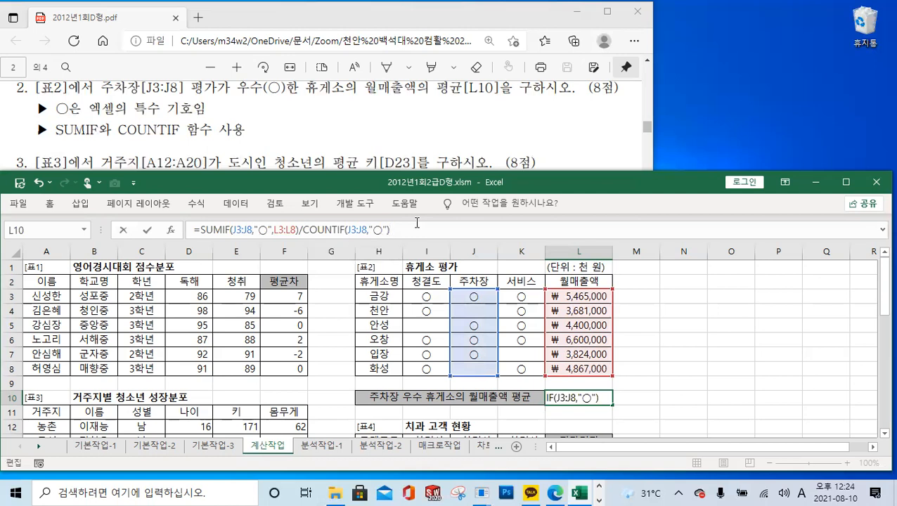
click(147, 231)
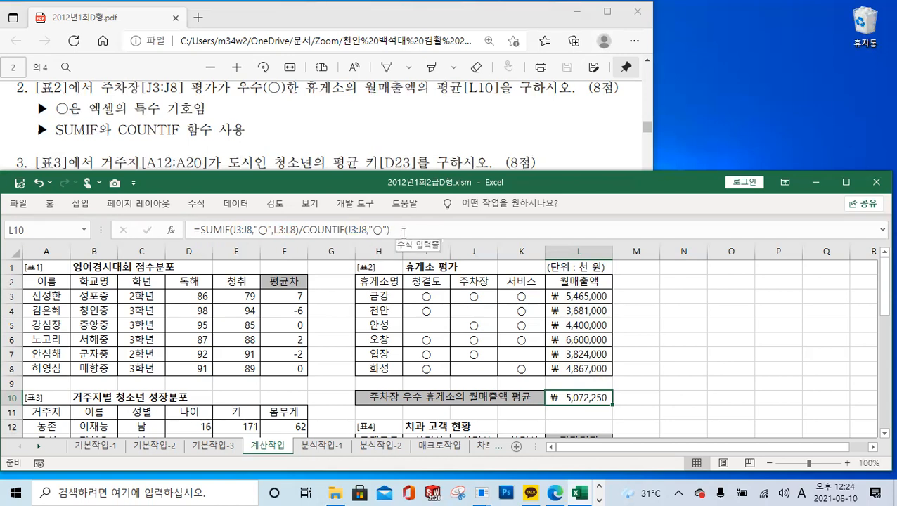
- Copy the whole L10 formula and paste it on a new line below the AVERAGE formula in Notepad
click(203, 230)
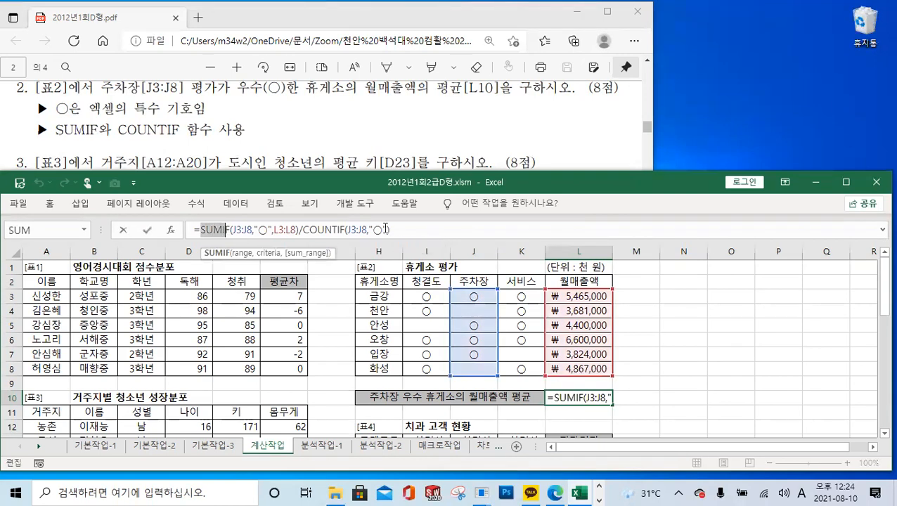
key(shift+End)
drag(194, 234, 185, 232)
key(ctrl+c)
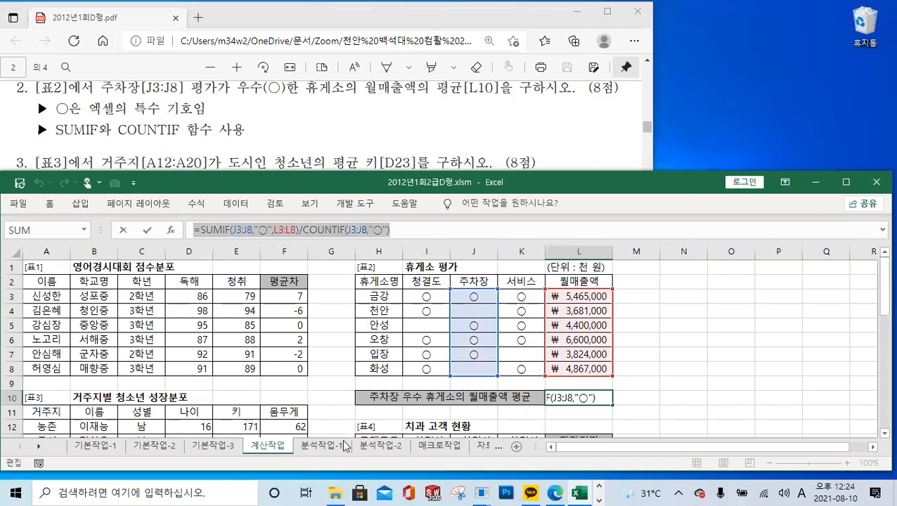
click(599, 499)
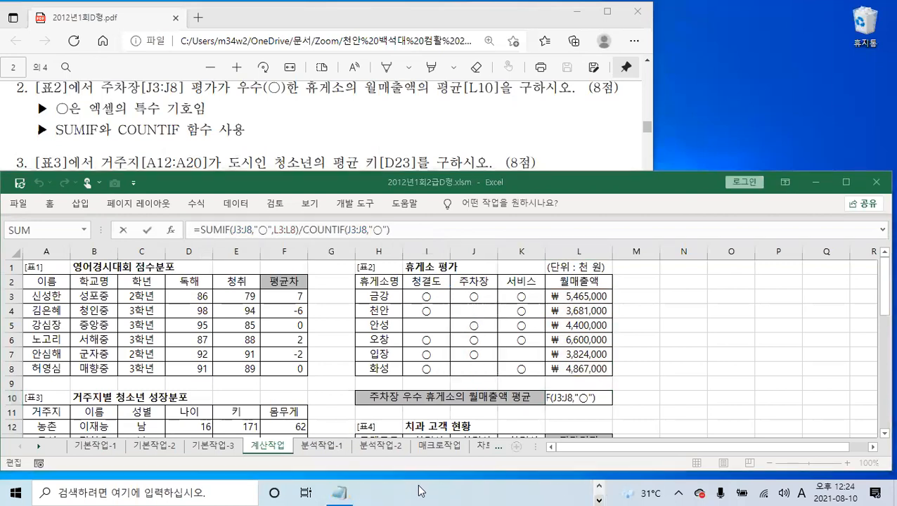
click(342, 492)
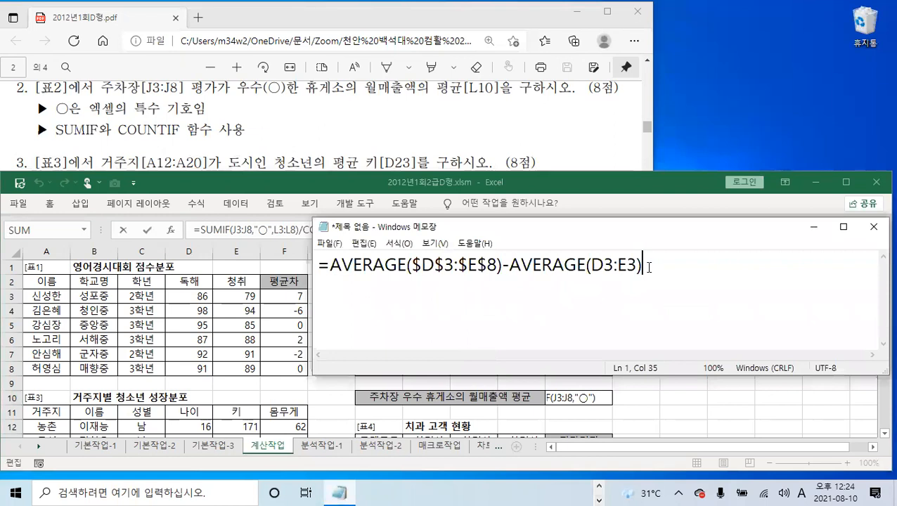
key(Return)
key(ctrl+v)
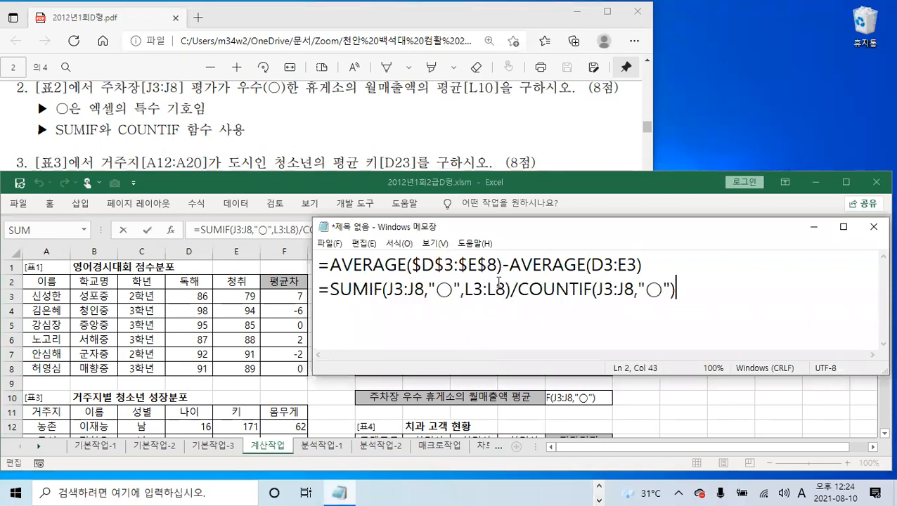
- Compare the SUMIF and COUNTIF arguments in the note, then return to Excel and leave L10 without editing it
drag(386, 288, 461, 289)
drag(599, 289, 668, 289)
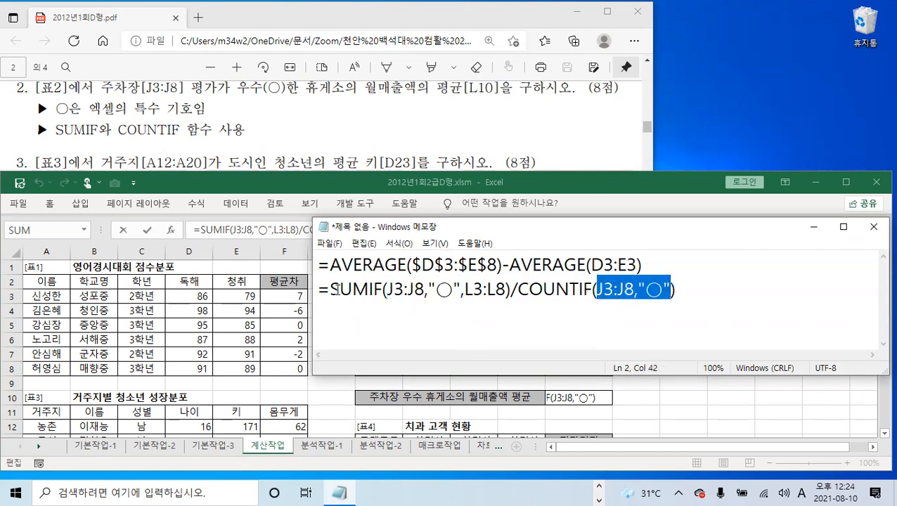
drag(464, 289, 505, 290)
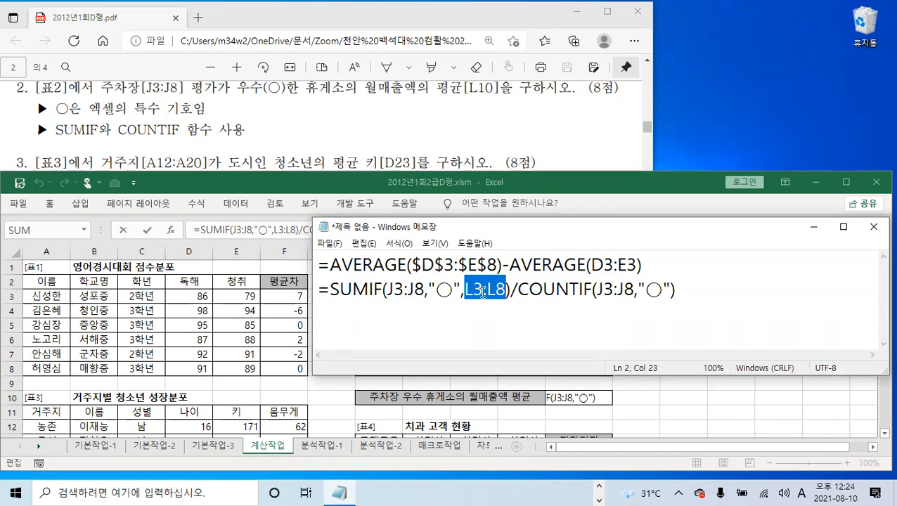
click(813, 227)
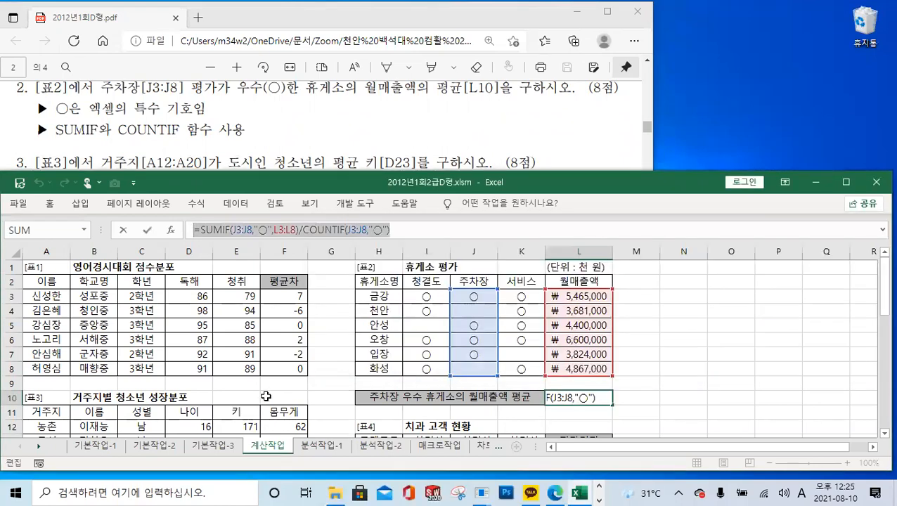
click(266, 396)
key(Escape)
- Switch to the exam PDF and read question 3 on the average height of city teenagers for [표3]
scroll(266, 396, down, 3)
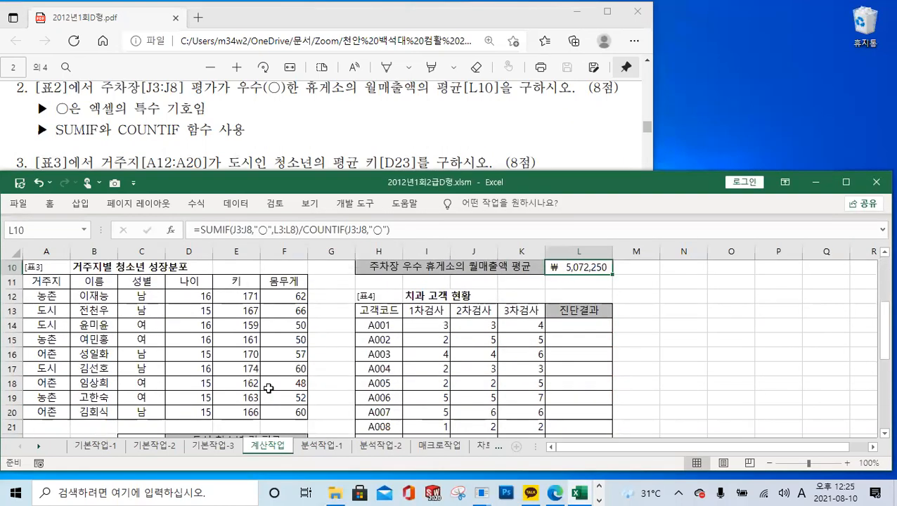
click(246, 149)
scroll(245, 149, down, 3)
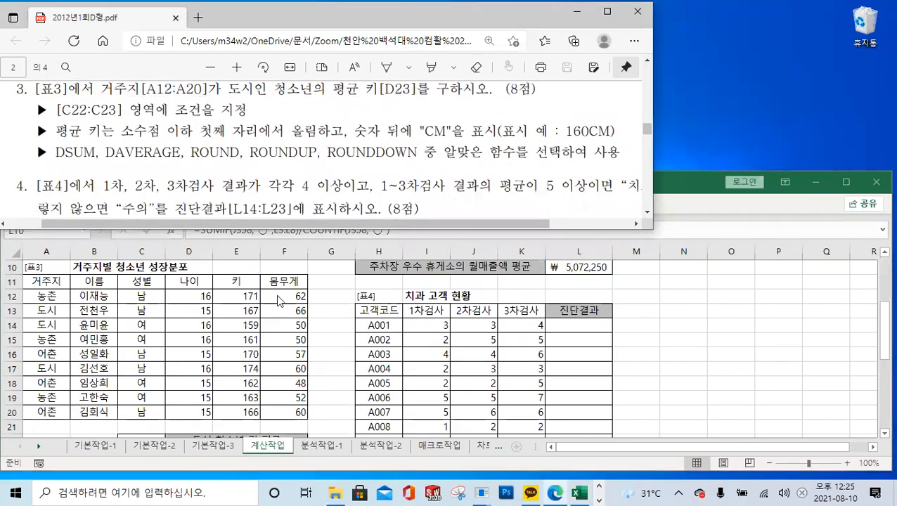
click(667, 182)
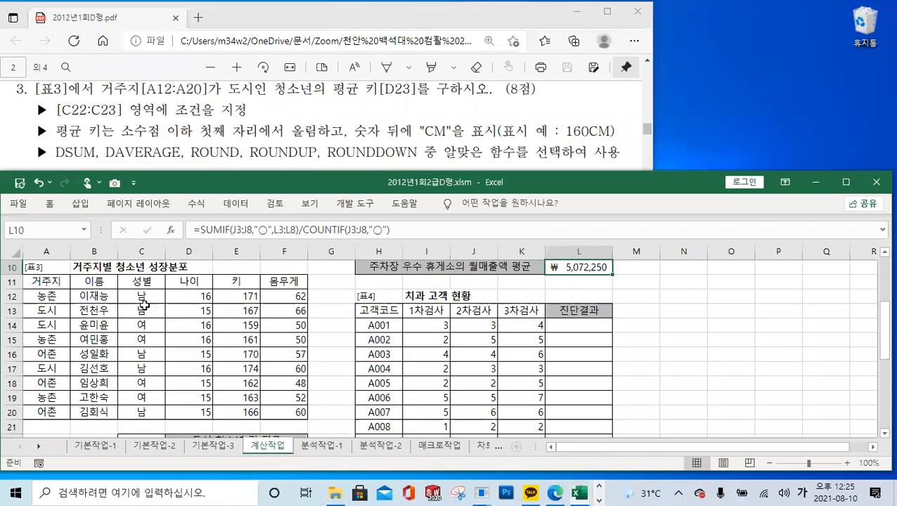
- Copy the 거주지 header from A11 and 도시 from A13 into C22:C23 as the criteria range
scroll(153, 412, down, 1)
click(148, 396)
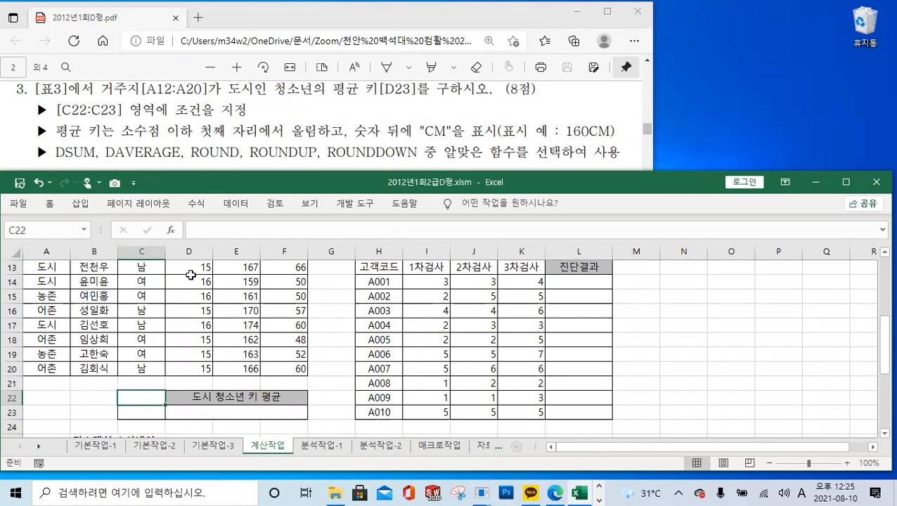
scroll(137, 319, up, 2)
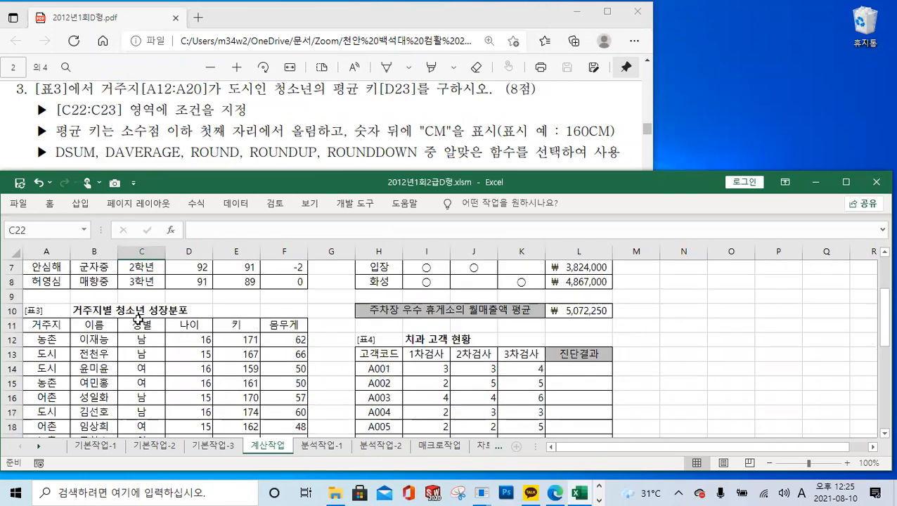
click(62, 328)
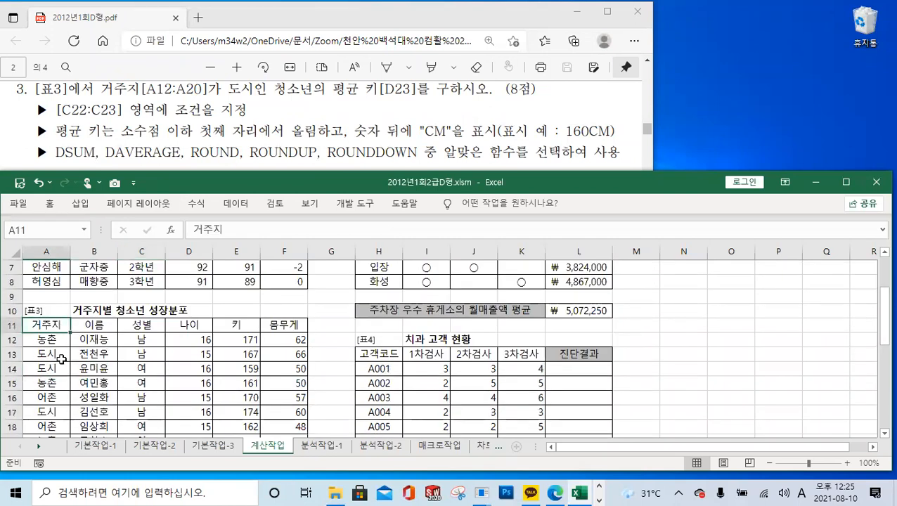
click(62, 355)
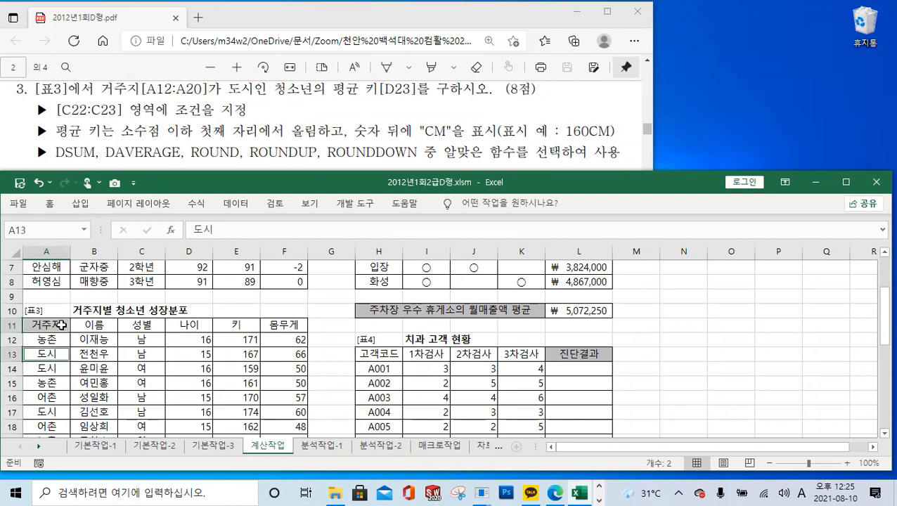
key(ctrl+c)
scroll(168, 329, down, 2)
scroll(168, 329, down, 1)
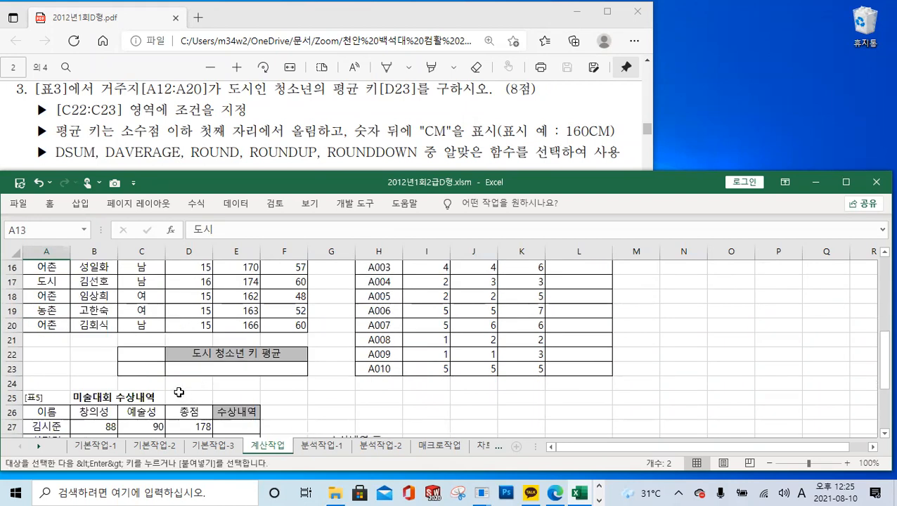
click(154, 360)
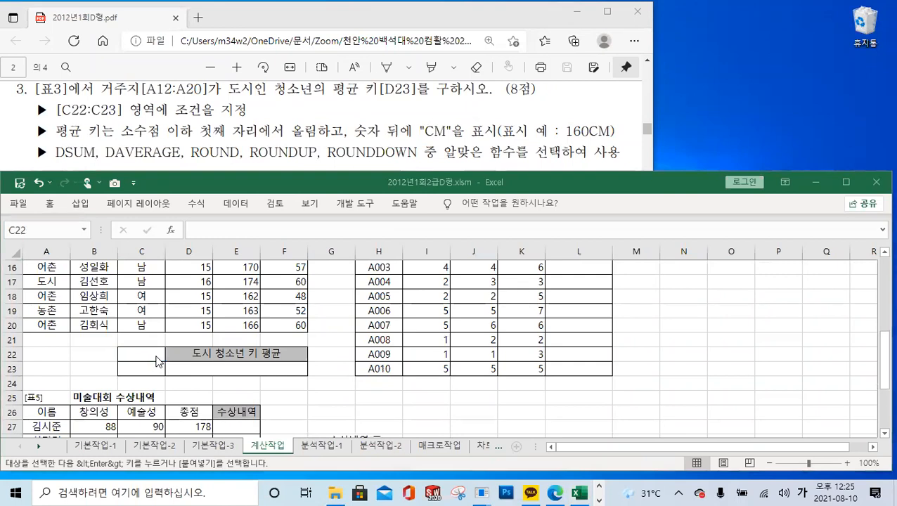
key(ctrl+v)
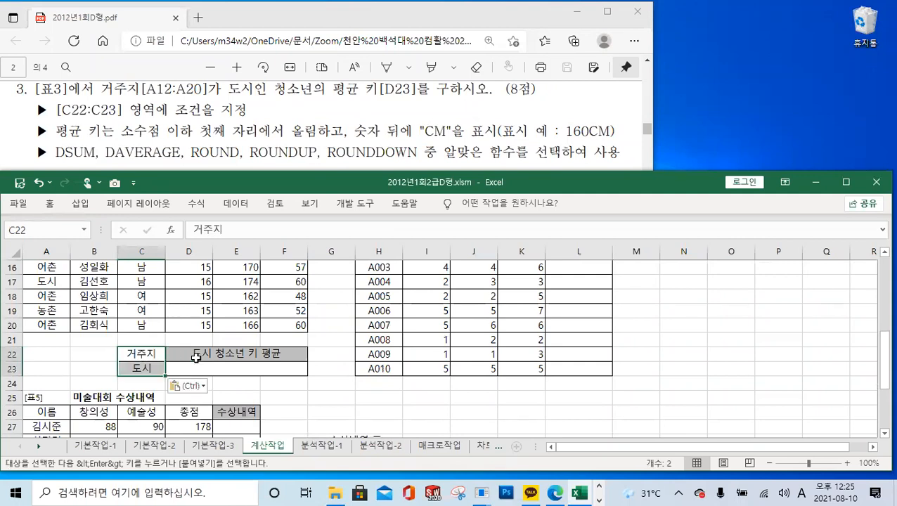
- Begin a DAVERAGE formula in D23, the result cell under 도시 청소년 키 평균
click(197, 367)
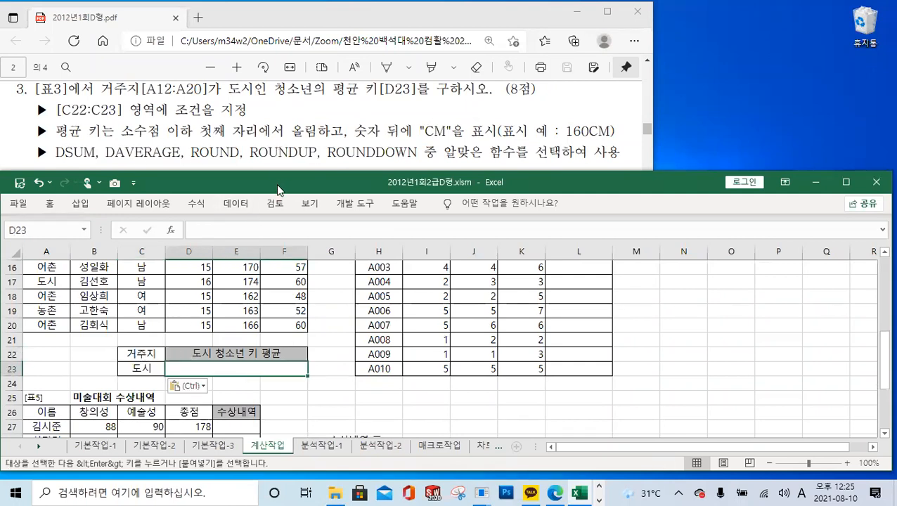
drag(144, 354, 144, 368)
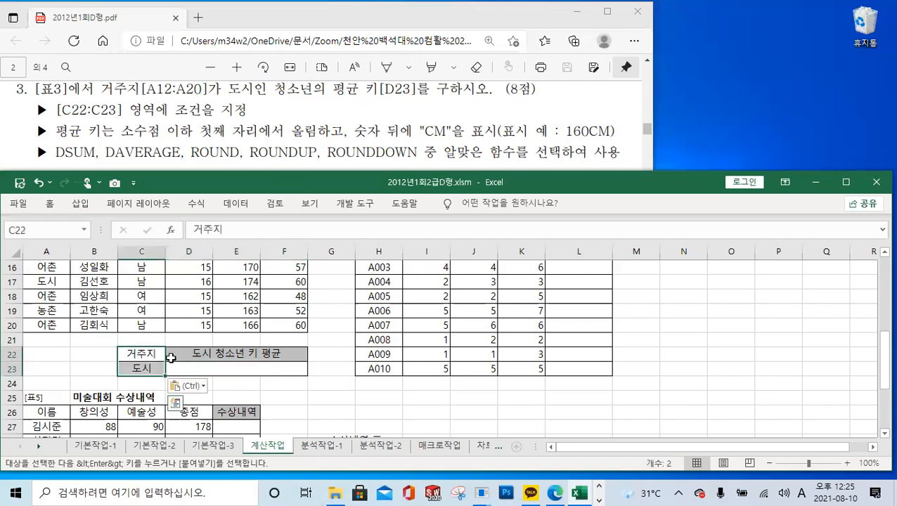
click(225, 374)
scroll(193, 326, up, 2)
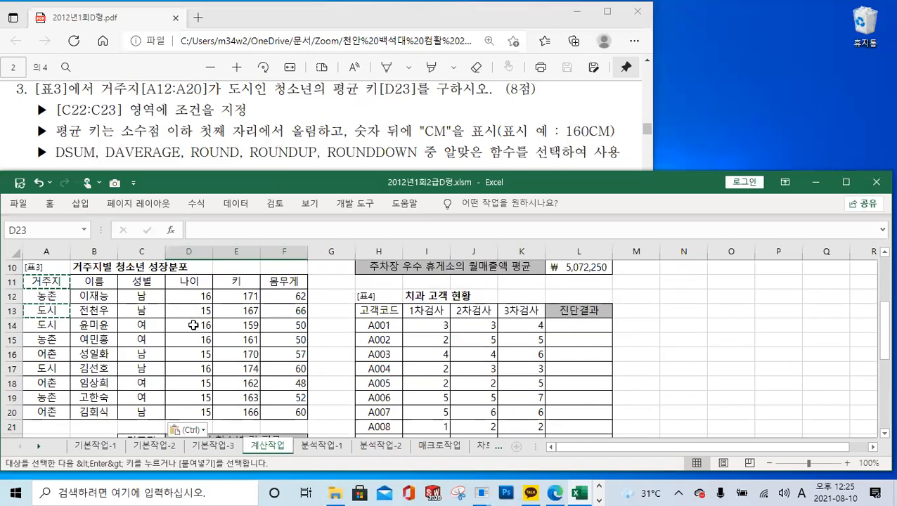
click(220, 229)
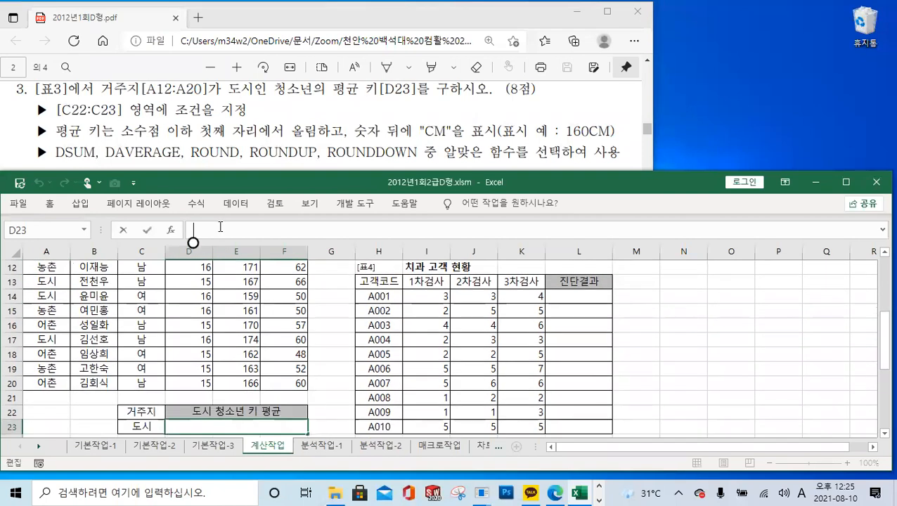
text(=)
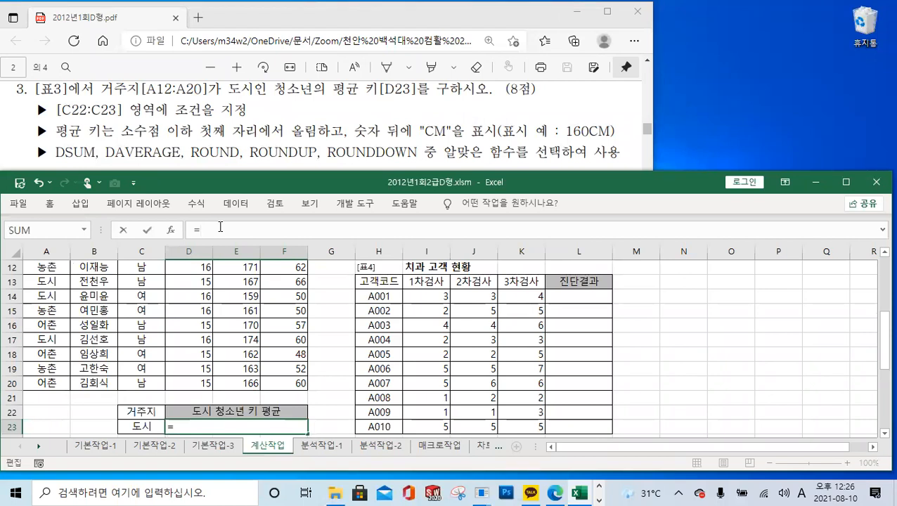
text(DA)
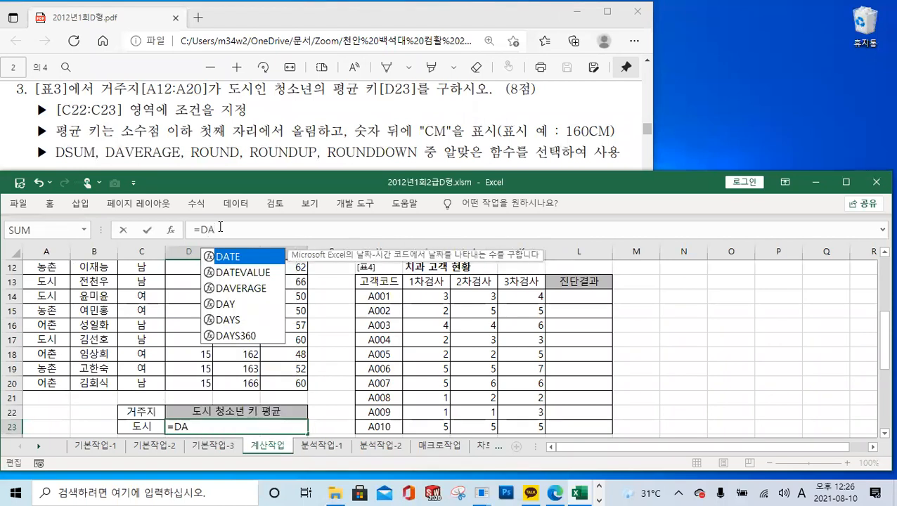
double_click(248, 288)
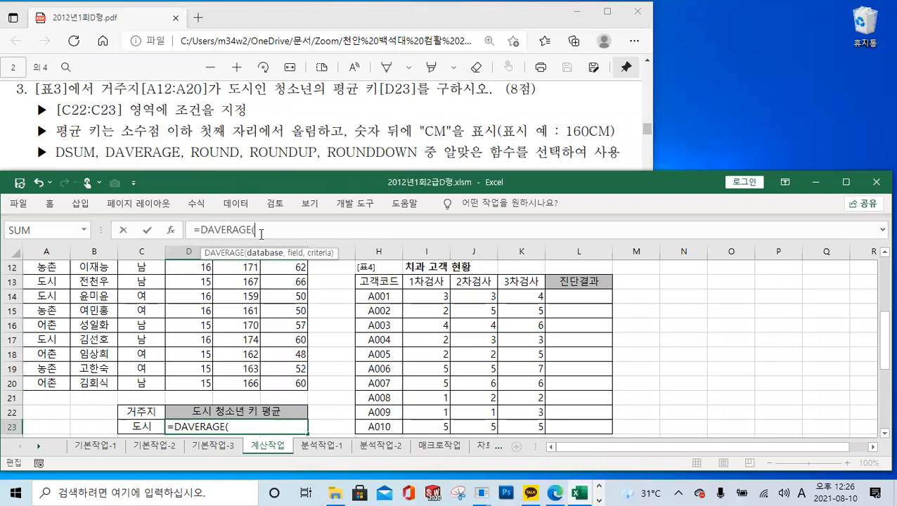
- Give DAVERAGE the whole [표3] table A11:F20 as database and the 키 header E11 as field
scroll(204, 301, up, 2)
click(55, 339)
drag(55, 340, 285, 458)
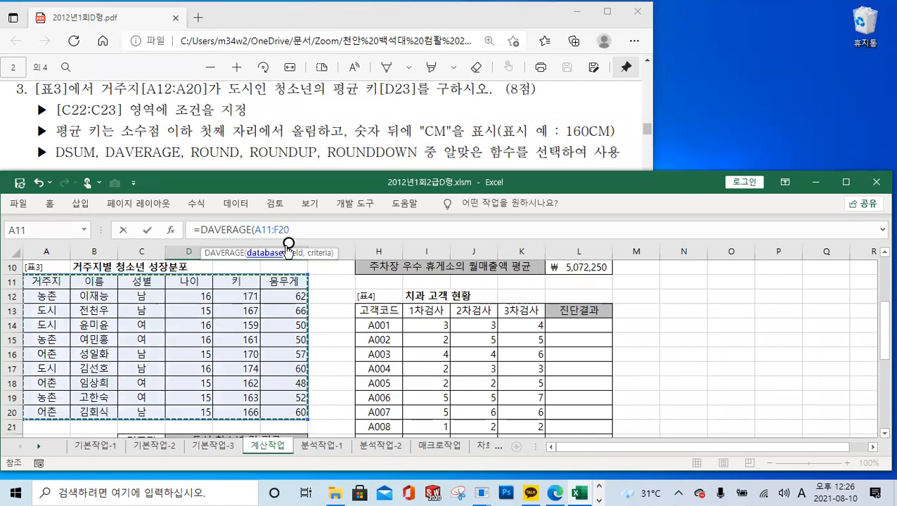
text(,)
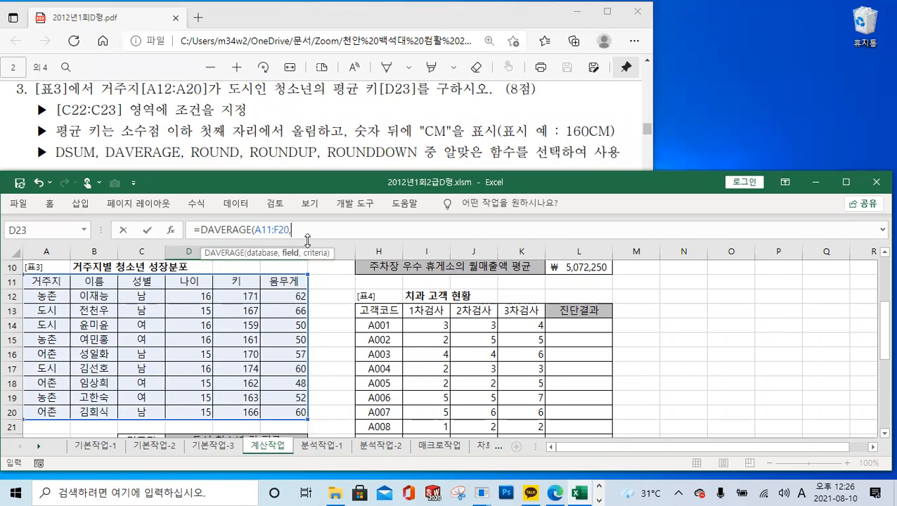
click(246, 282)
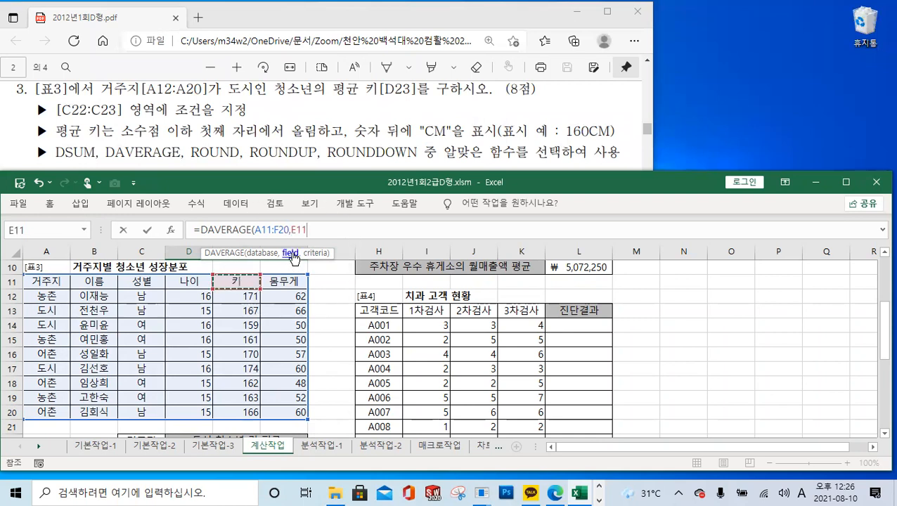
text(,)
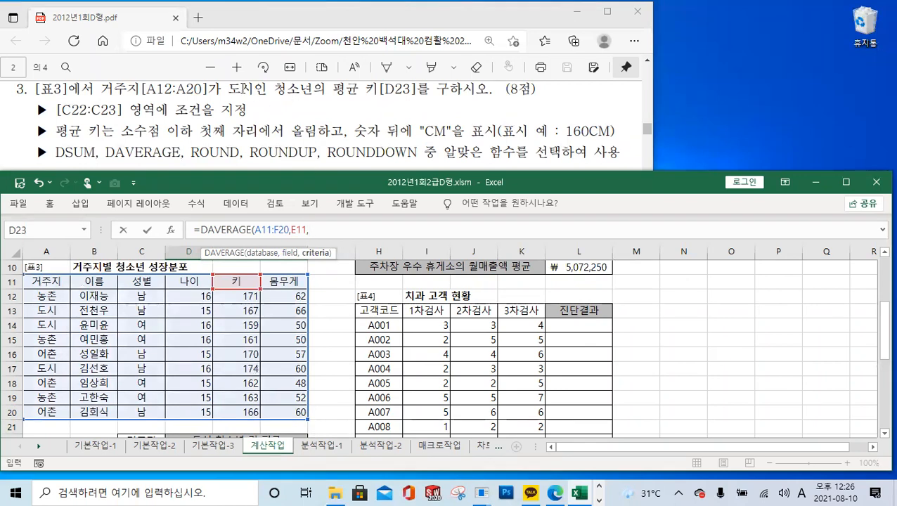
- Set C22:C23 as the DAVERAGE criteria and close the function's parenthesis
scroll(183, 318, down, 2)
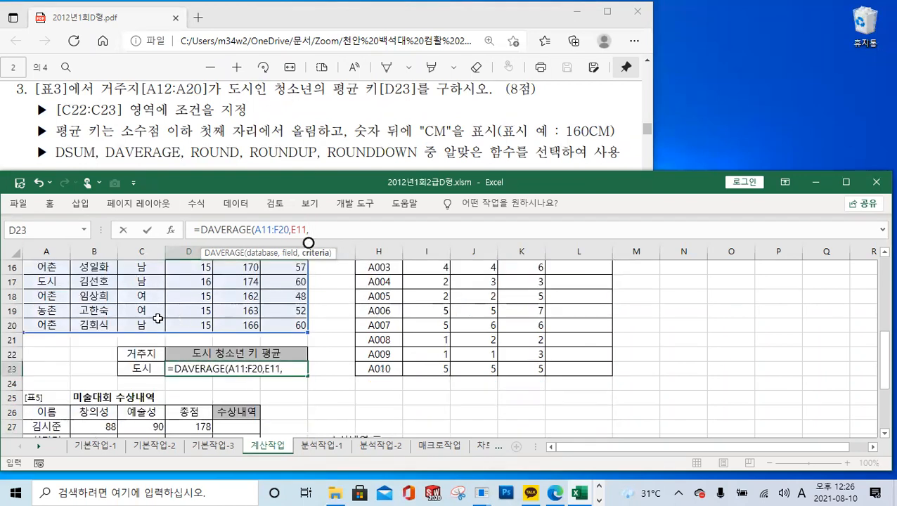
scroll(183, 294, up, 2)
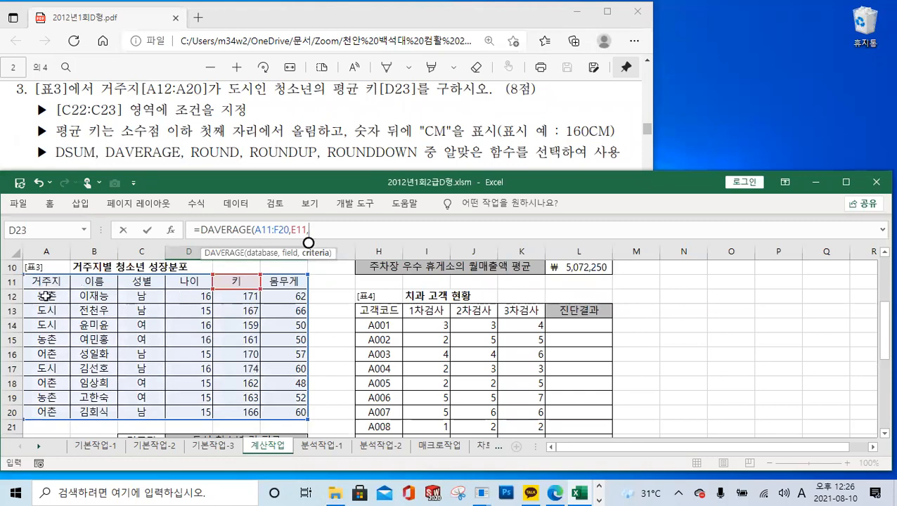
scroll(146, 316, down, 4)
scroll(144, 324, up, 2)
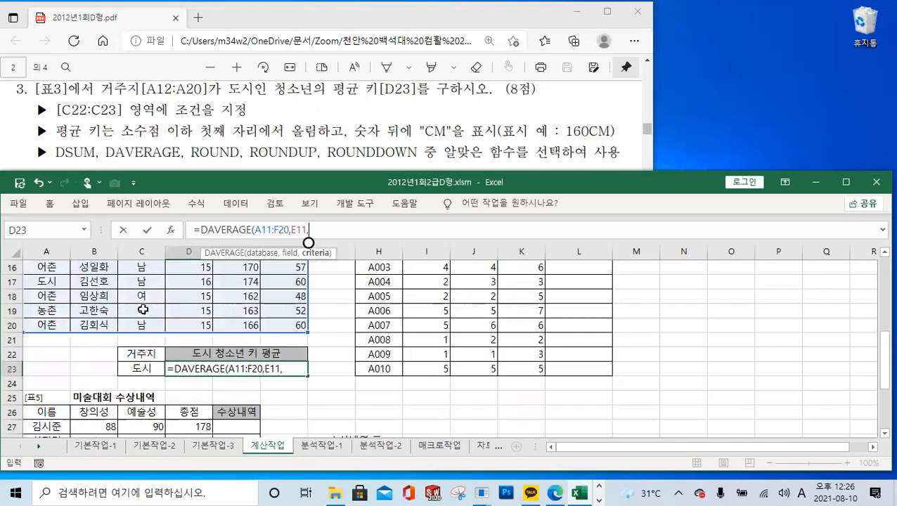
drag(140, 352, 141, 368)
click(358, 231)
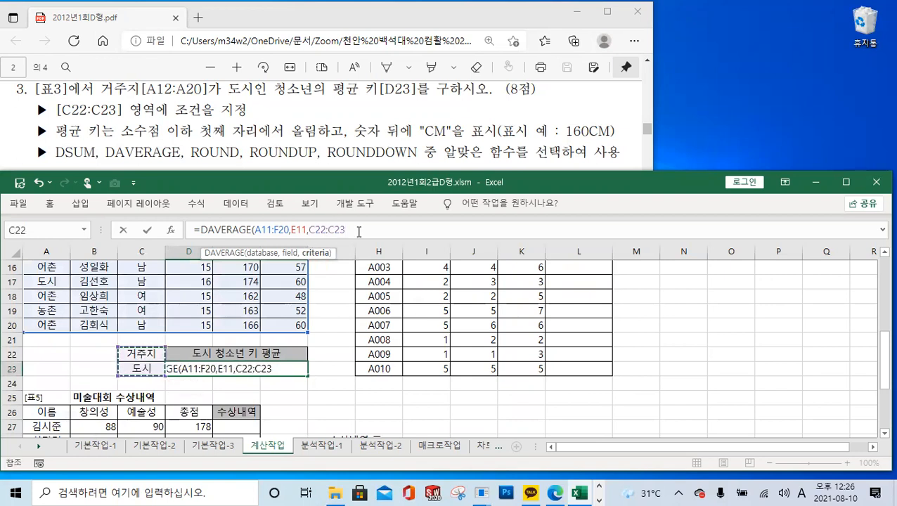
text())
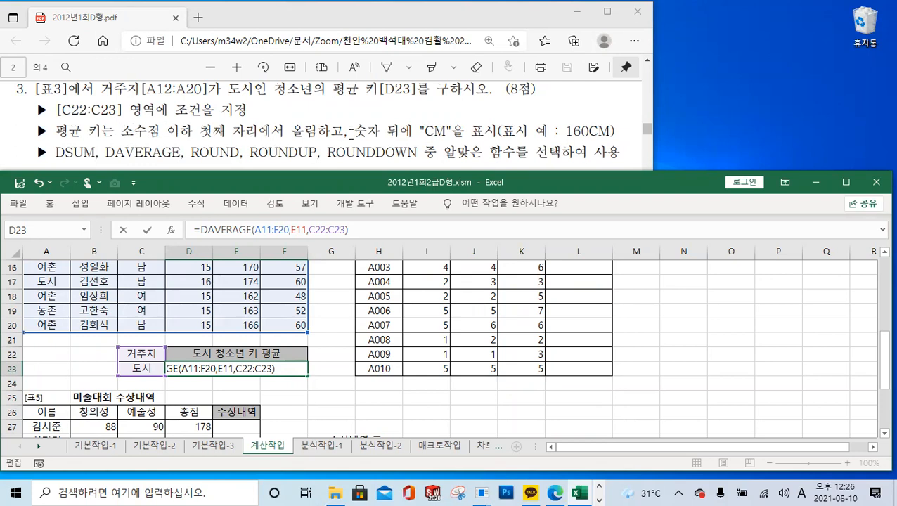
- Wrap the DAVERAGE expression in ROUNDUP with 0 decimal digits and enter the formula in D23
click(203, 231)
drag(202, 230, 363, 231)
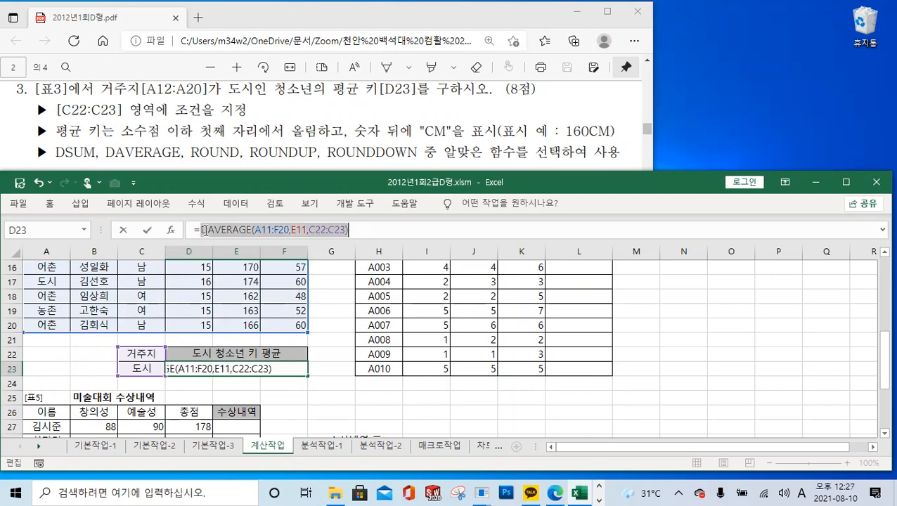
key(Left)
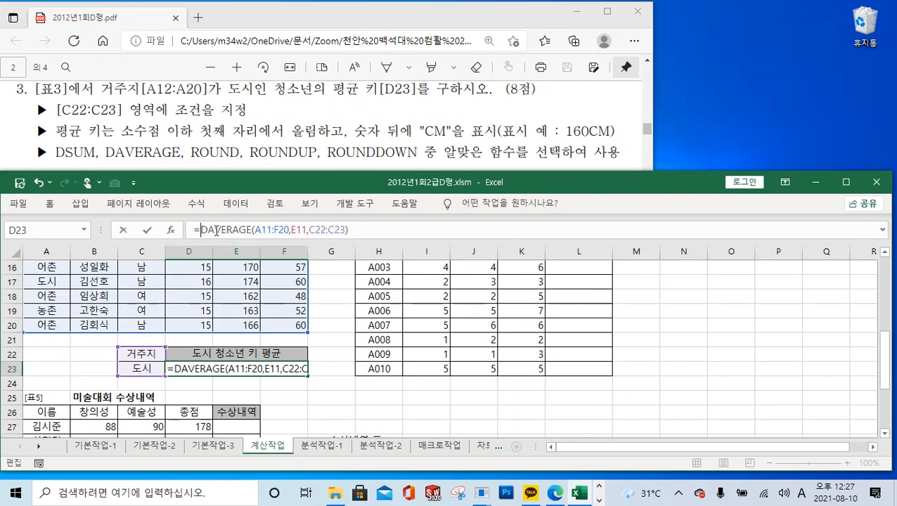
text(ROU)
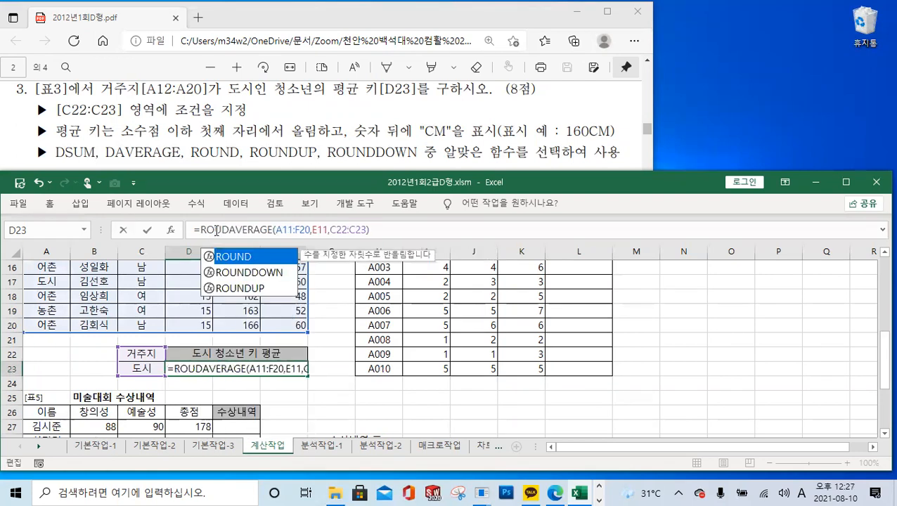
double_click(260, 288)
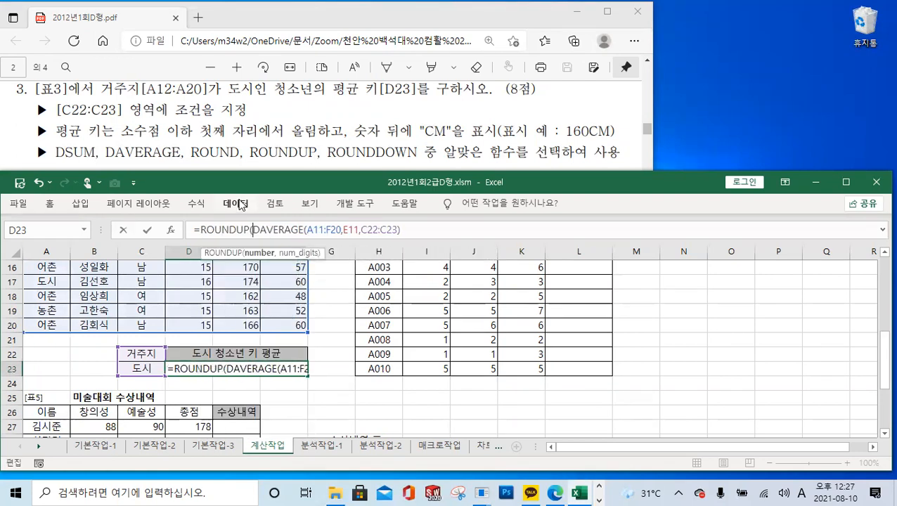
click(437, 230)
text(,)
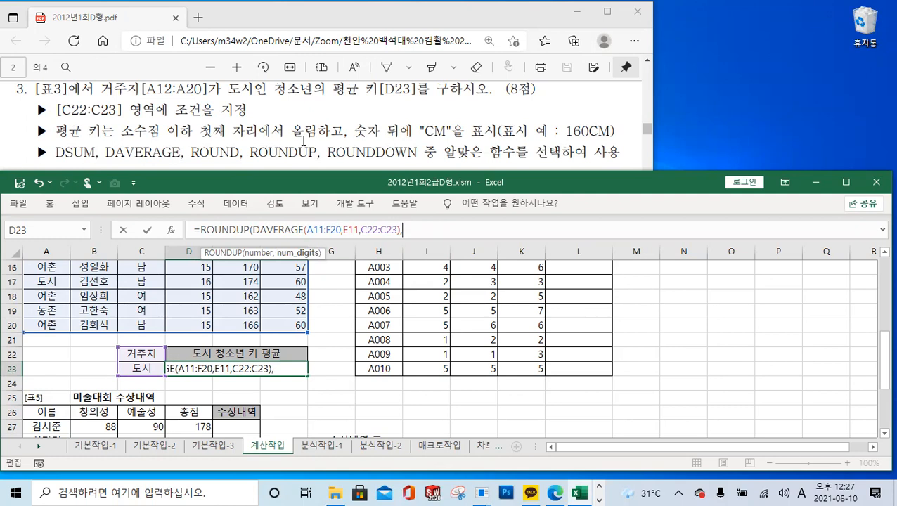
text(0))
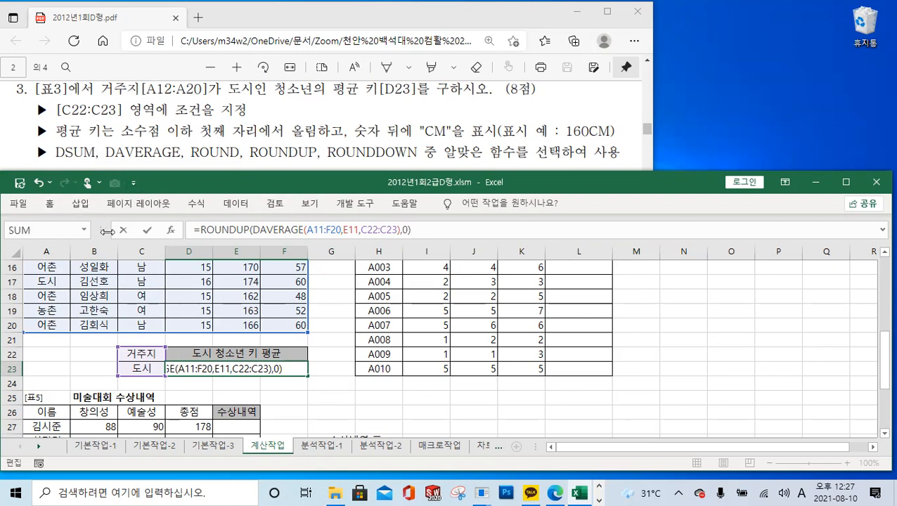
click(147, 229)
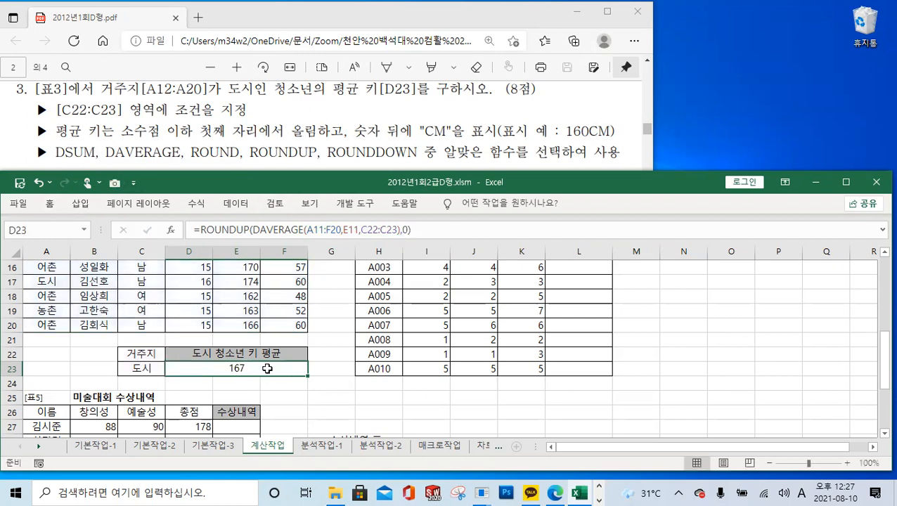
- Append &"CM" to the ROUNDUP formula in D23 and enter it
click(443, 153)
click(433, 231)
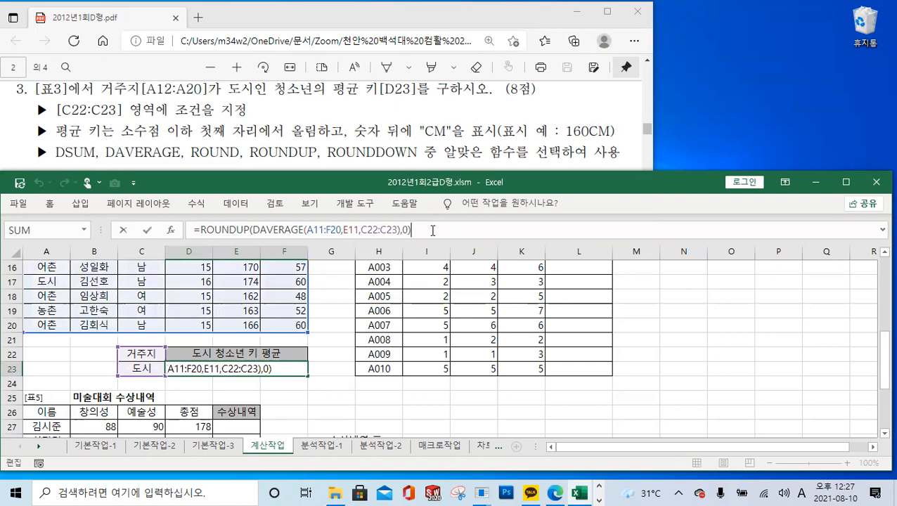
text(&")
text(CM")
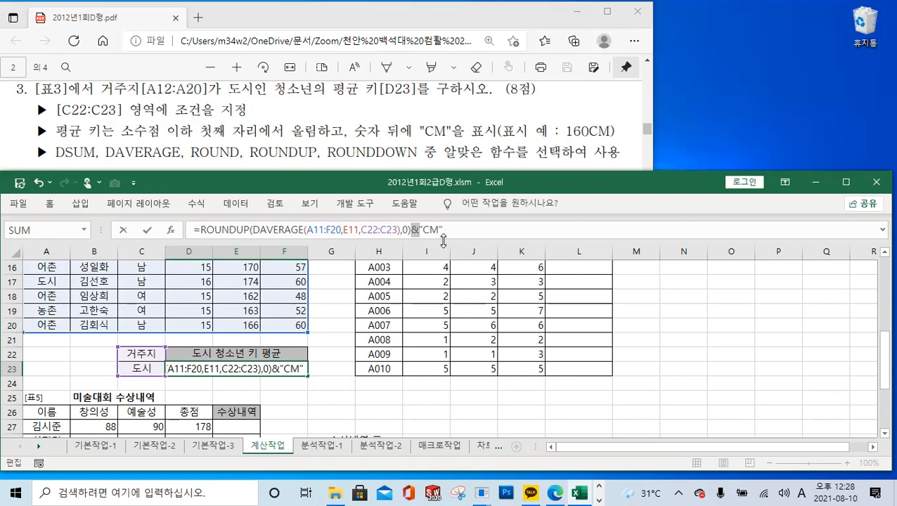
drag(413, 231, 345, 231)
click(348, 228)
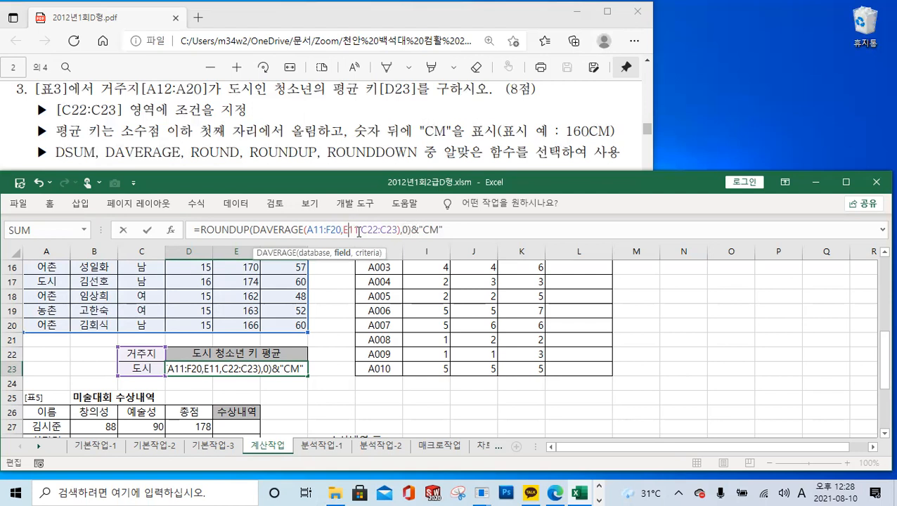
click(146, 229)
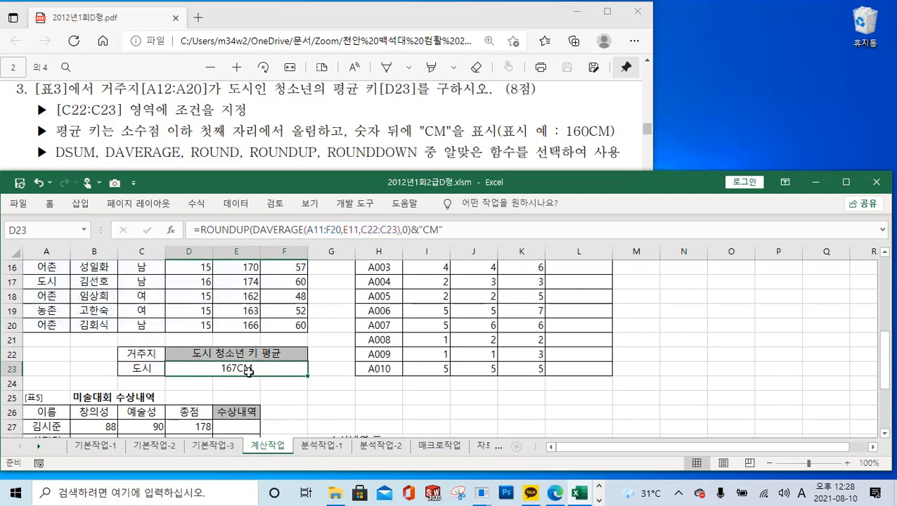
- Switch to the exam PDF and read question 4 on the 진단결과 column of [표4]
click(237, 146)
scroll(238, 145, down, 3)
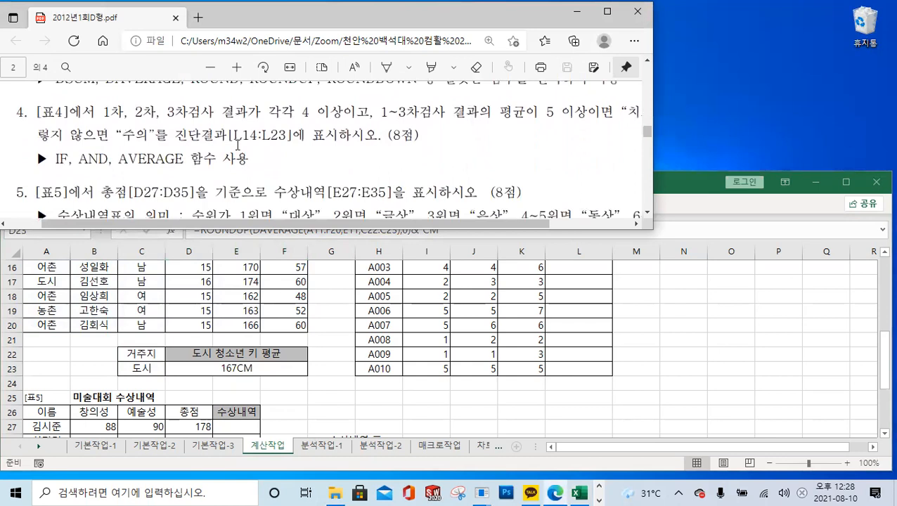
scroll(238, 146, down, 1)
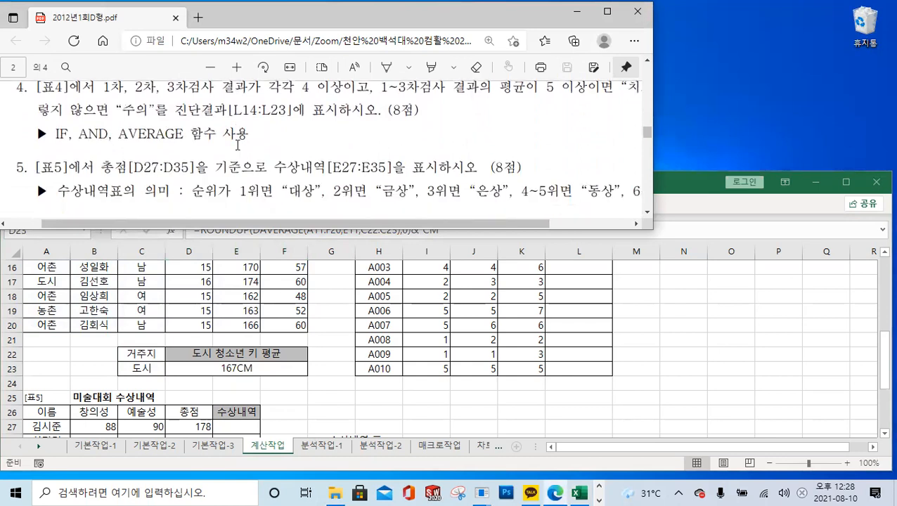
click(646, 60)
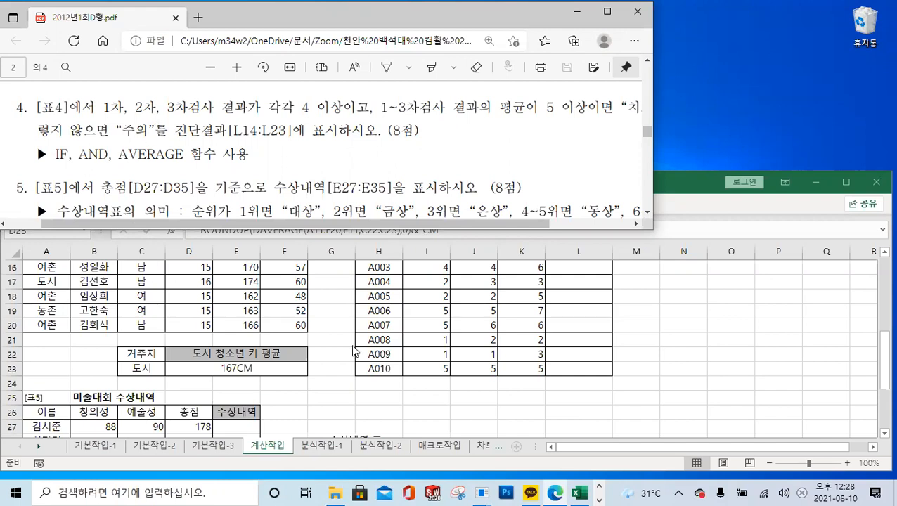
- Start an IF formula in L14 of the 진단결과 column with an AND function as its logical test
click(558, 341)
scroll(579, 328, up, 2)
click(580, 326)
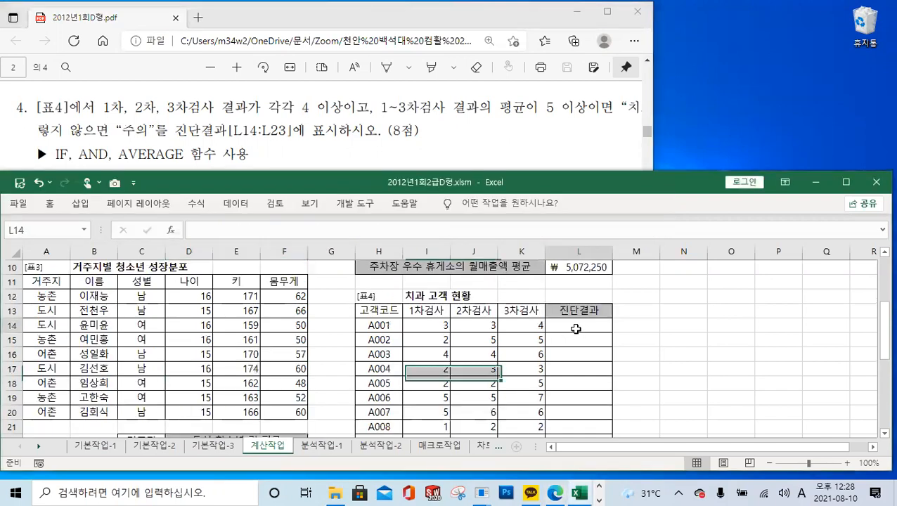
click(212, 230)
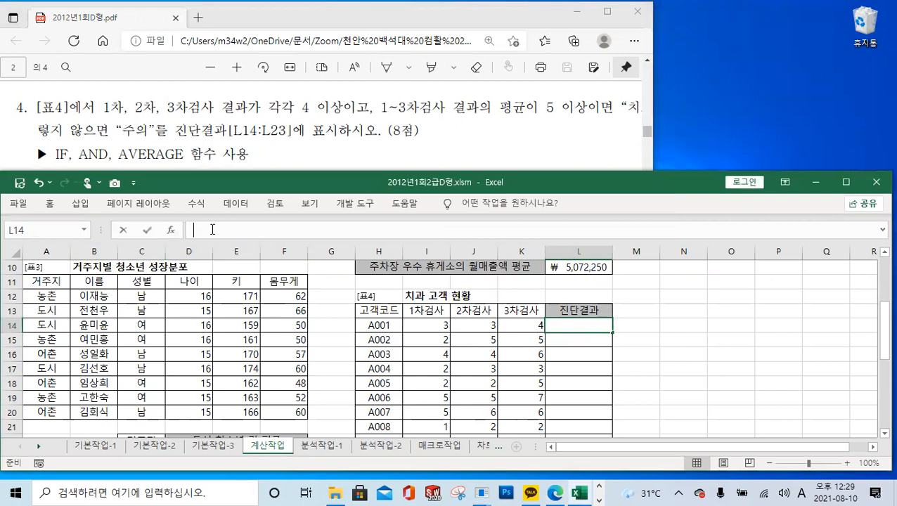
text(=IF(AN)
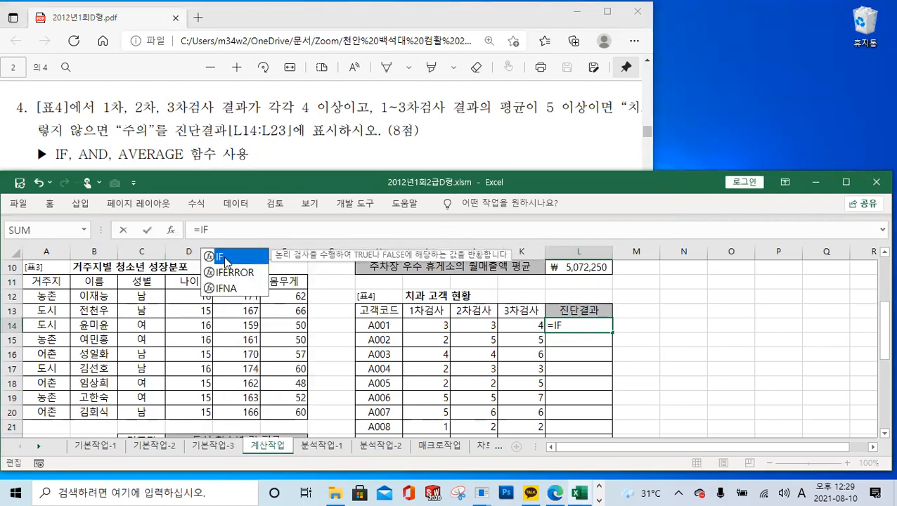
double_click(223, 260)
text(AN)
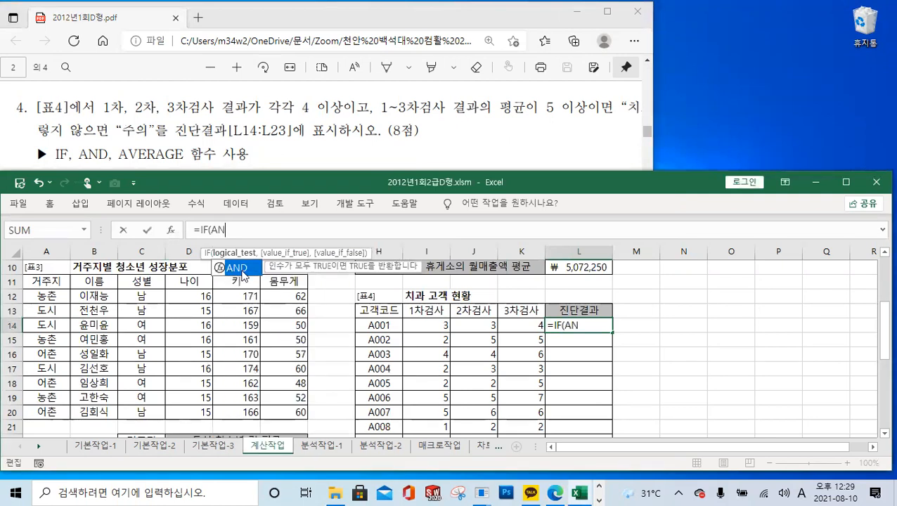
double_click(225, 266)
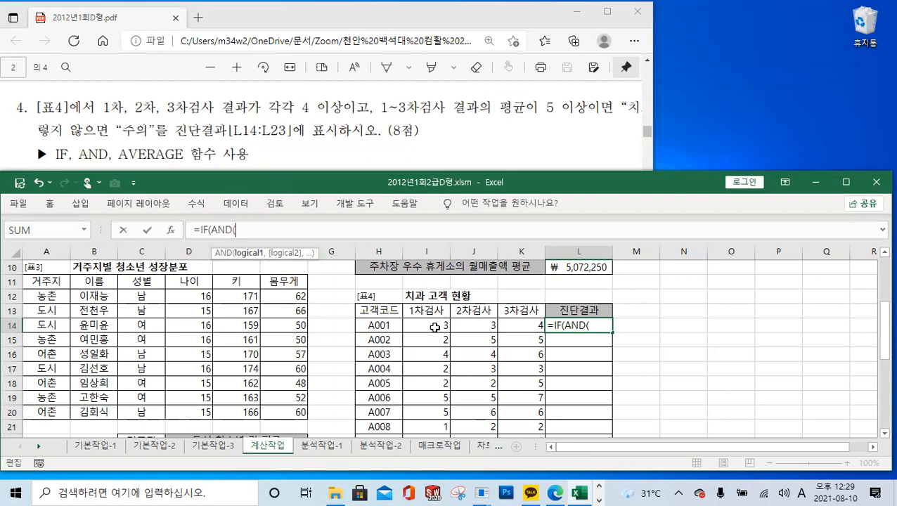
- Add the AND conditions I14>=4, J14>=4 and K14>=4 for the three test scores
click(436, 328)
text(>=4,)
click(477, 323)
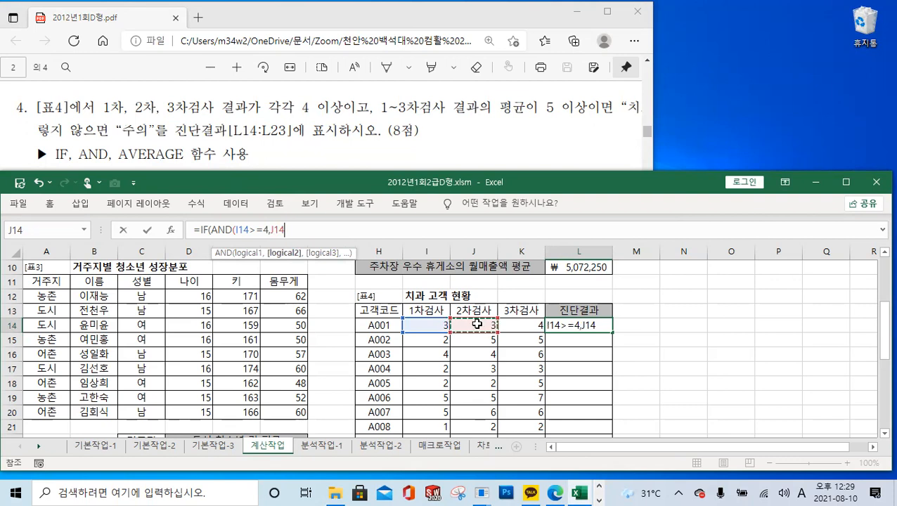
text(>=4)
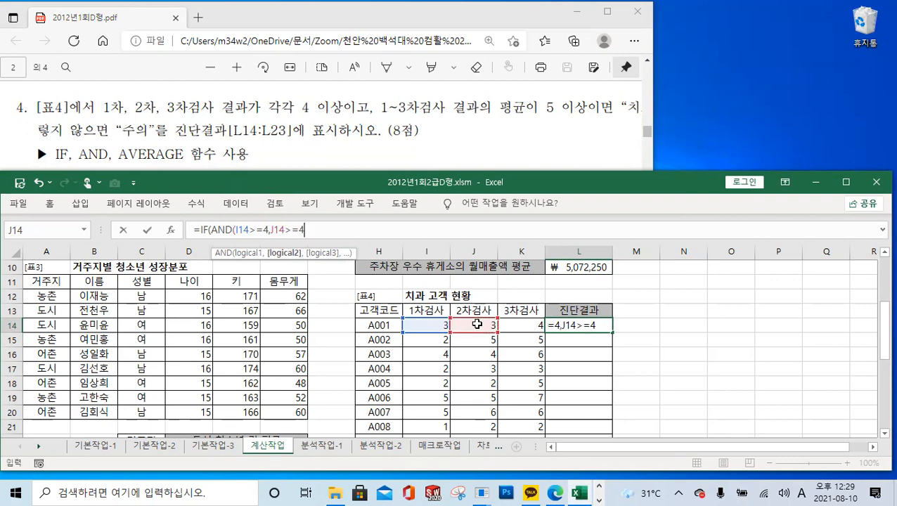
text(,)
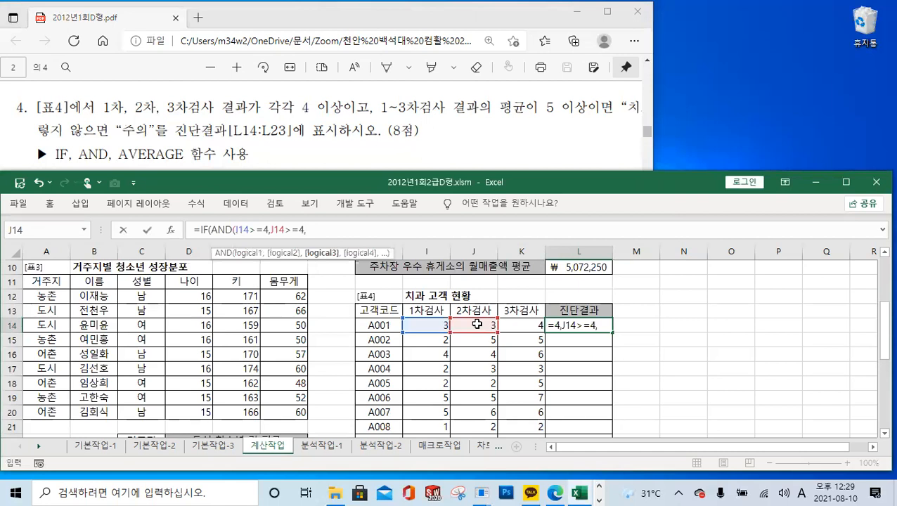
click(530, 332)
text(>=4)
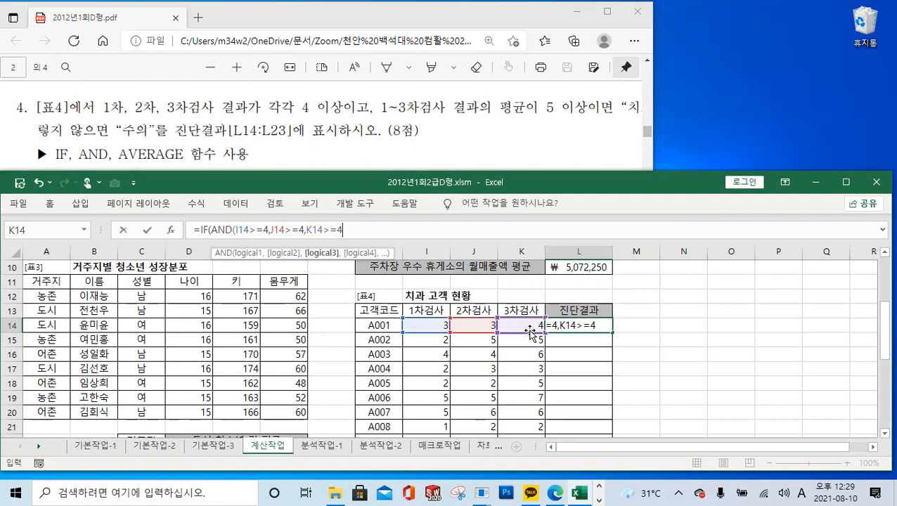
text(,)
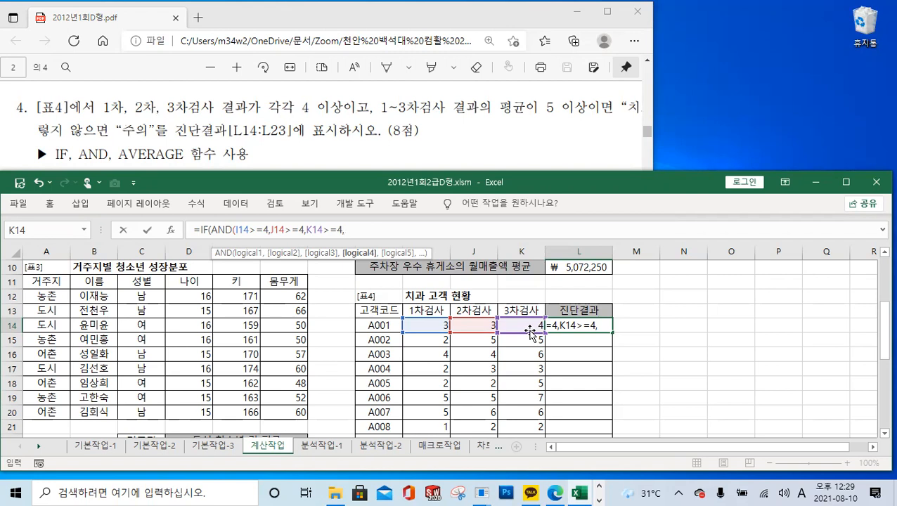
- Add AVERAGE(I14:K14)>=5 as the fourth AND condition and close the AND function
text(>=A)
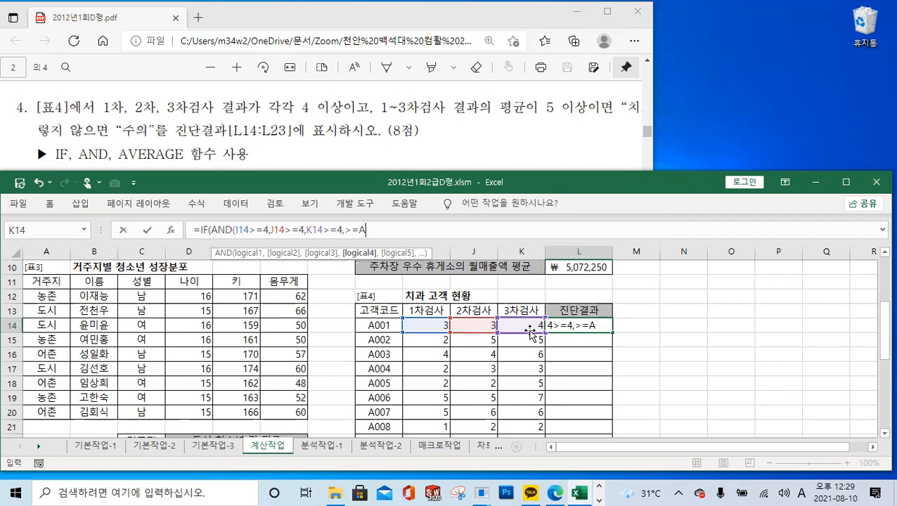
text(V)
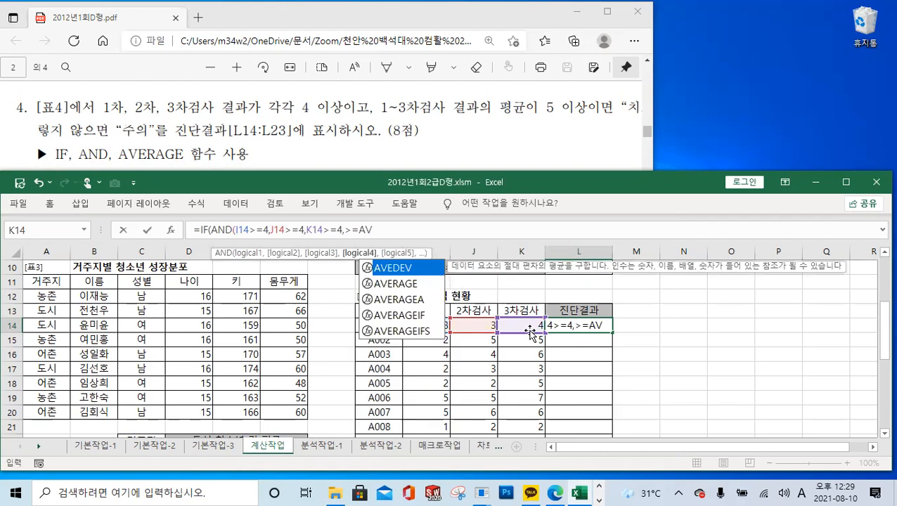
double_click(419, 285)
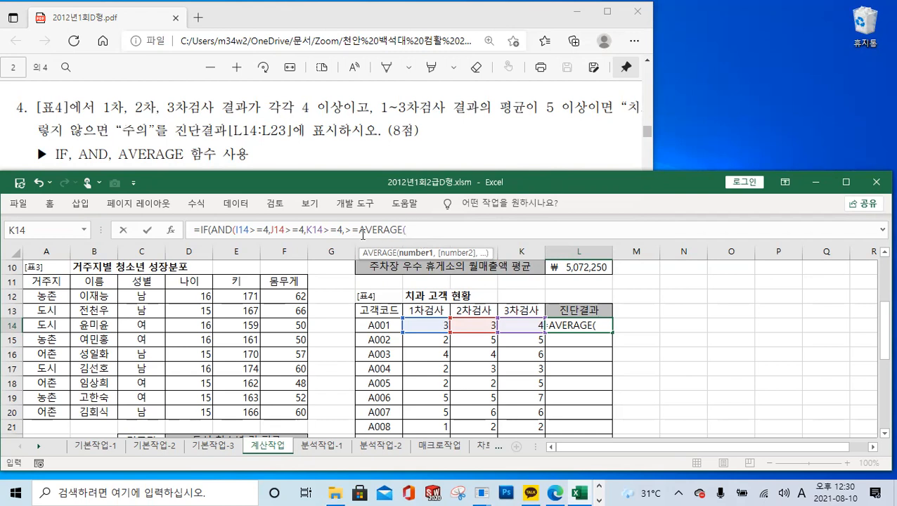
click(377, 229)
key(BackSpace)
key(BackSpace)
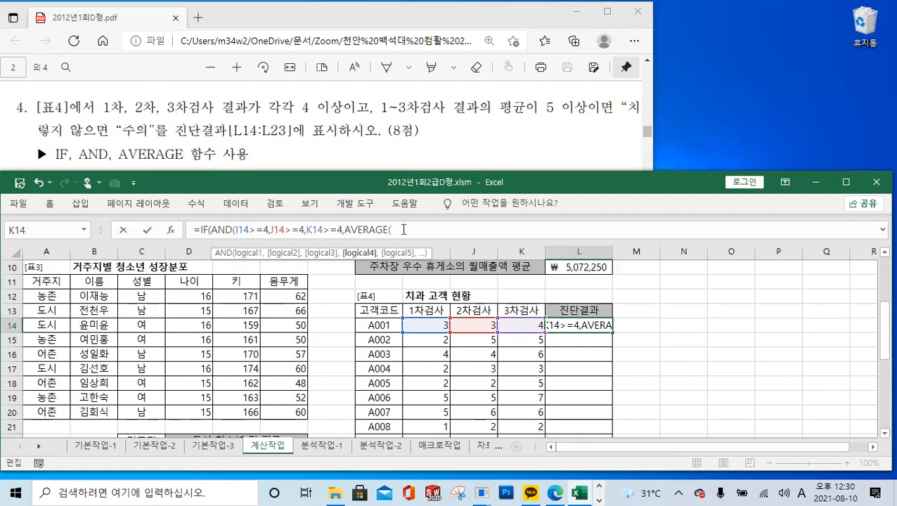
click(404, 229)
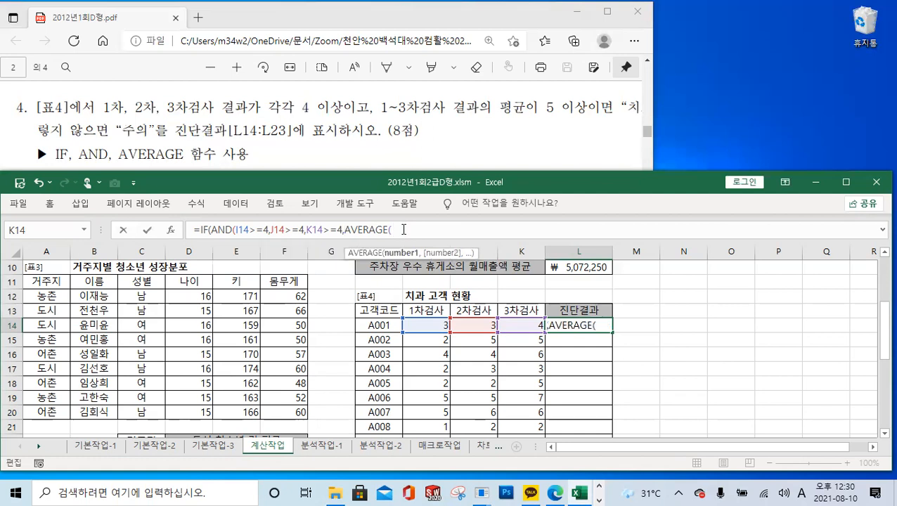
drag(425, 324, 532, 325)
text())
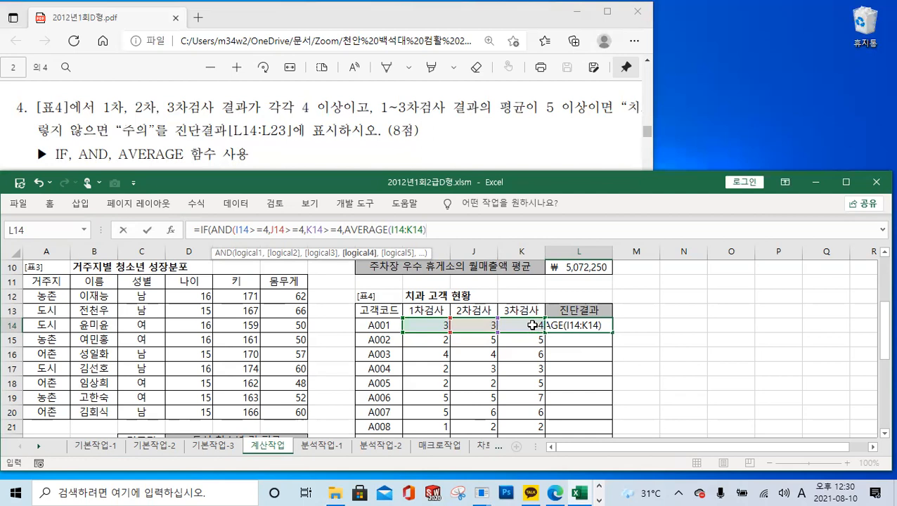
text(>=5)
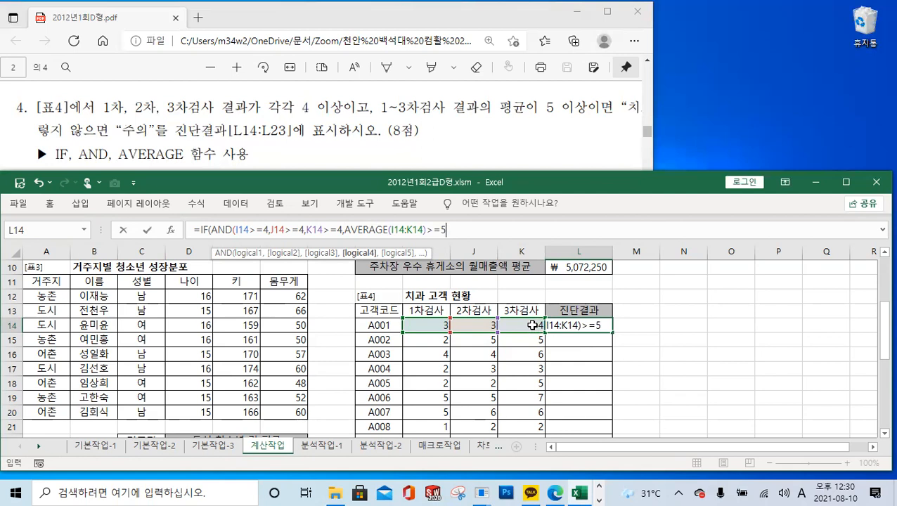
text())
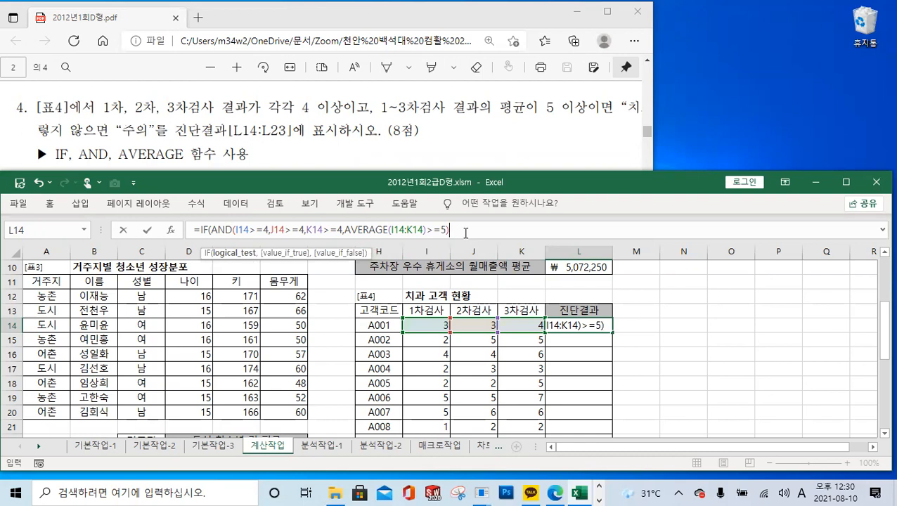
- Complete the IF with "치료" when true and "주의" when false, then fill the L14 formula down to L23
text(,)
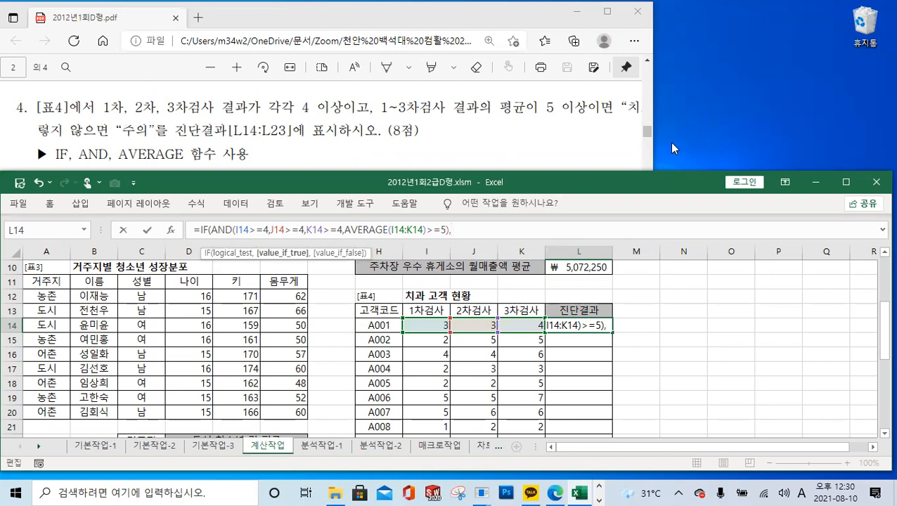
click(652, 111)
drag(652, 111, 796, 110)
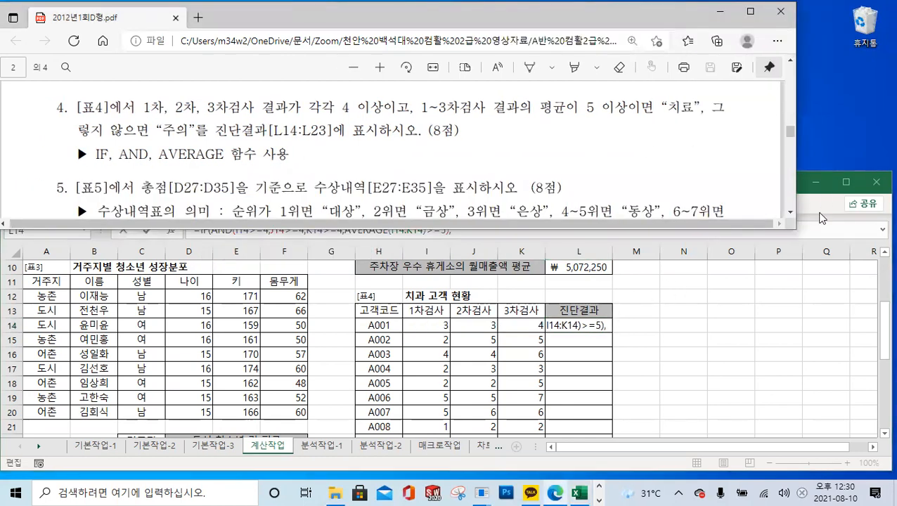
click(821, 212)
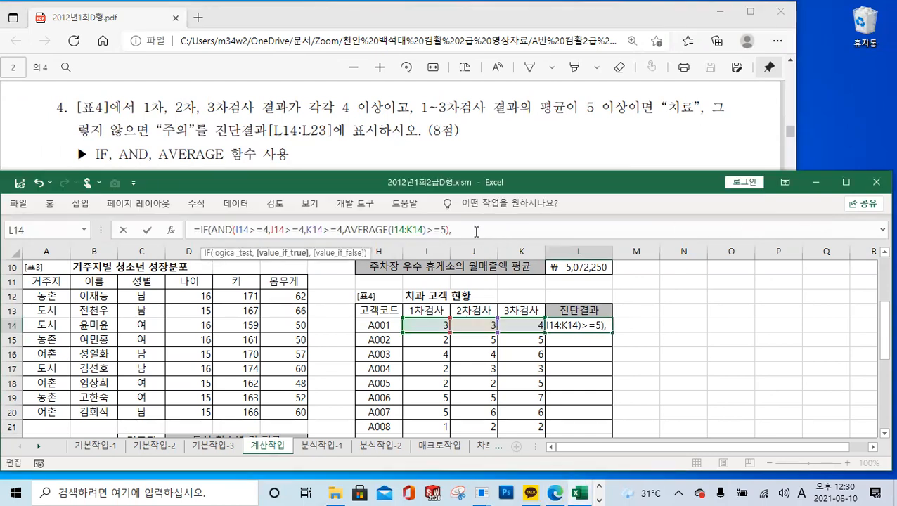
text(치료)
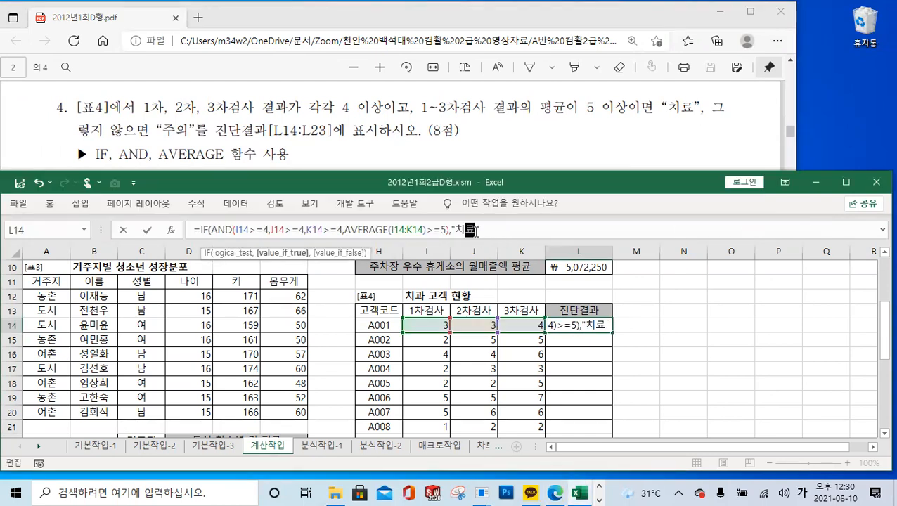
text(","주의"))
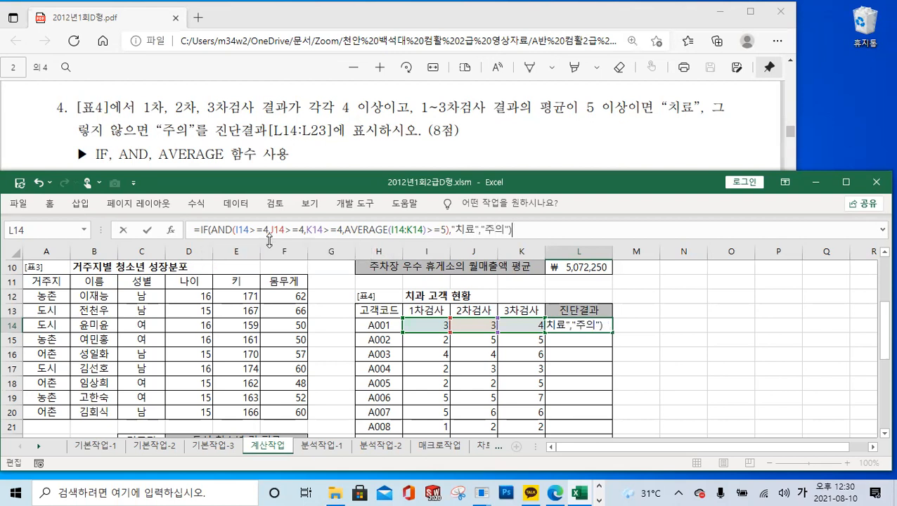
click(147, 231)
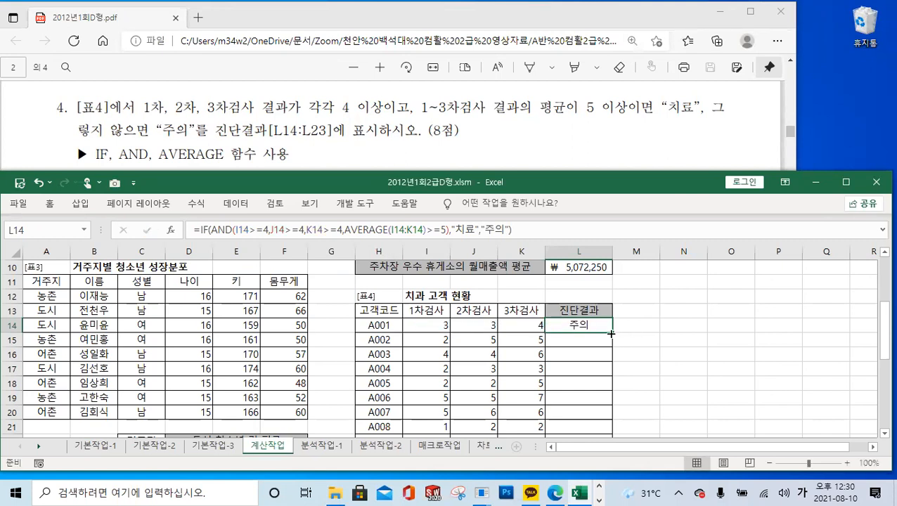
drag(611, 333, 609, 415)
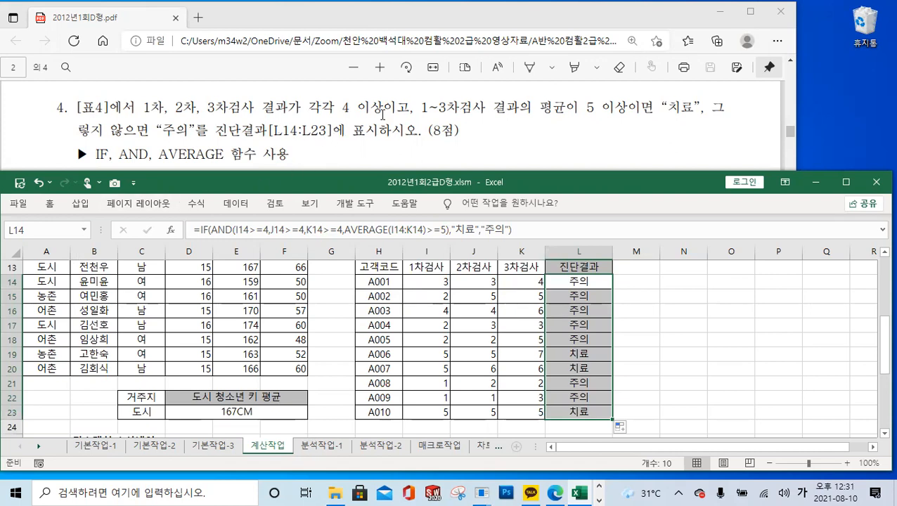
- Check the 진단결과 results of A001, A006 and A007 against their three test scores and the question's conditions
click(467, 283)
click(516, 281)
click(482, 282)
click(425, 283)
click(457, 283)
click(504, 283)
click(435, 282)
click(489, 281)
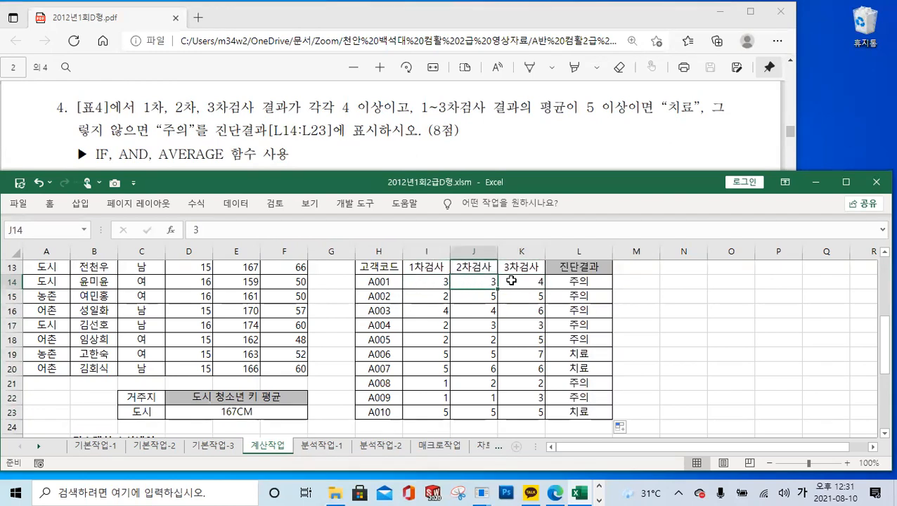
click(511, 280)
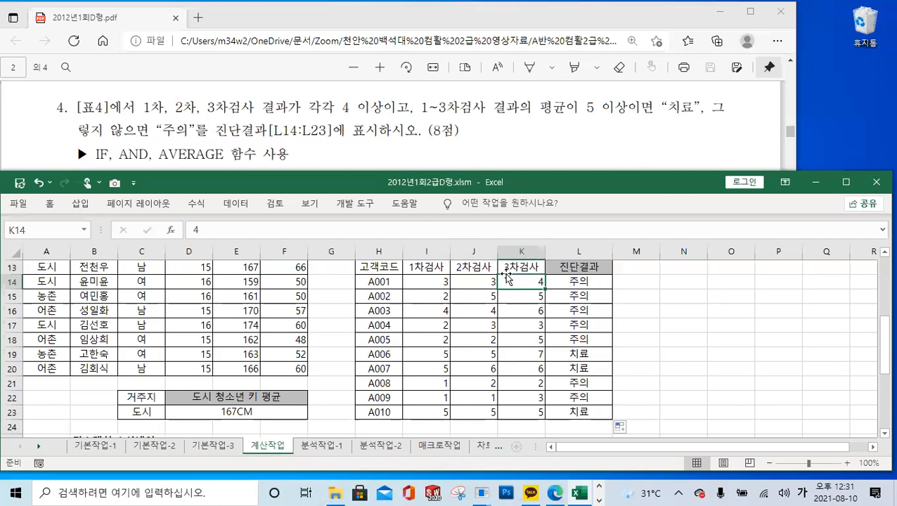
click(589, 284)
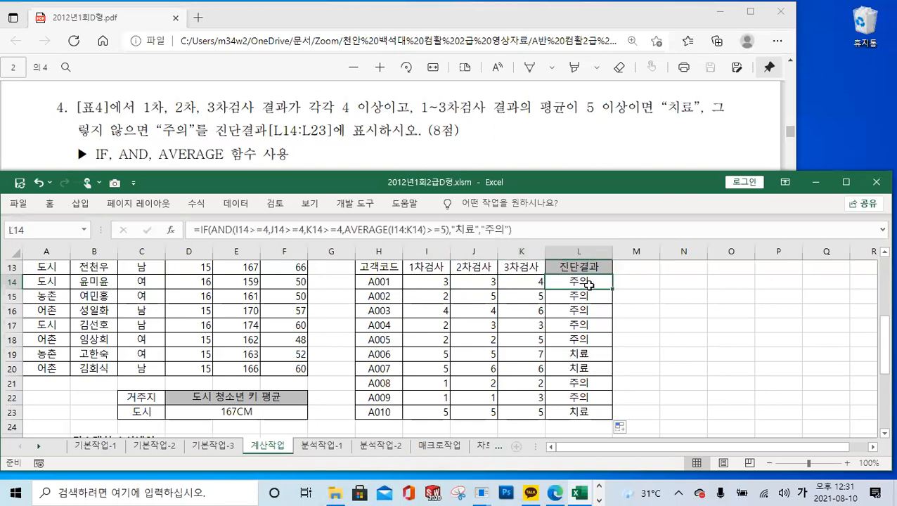
click(575, 355)
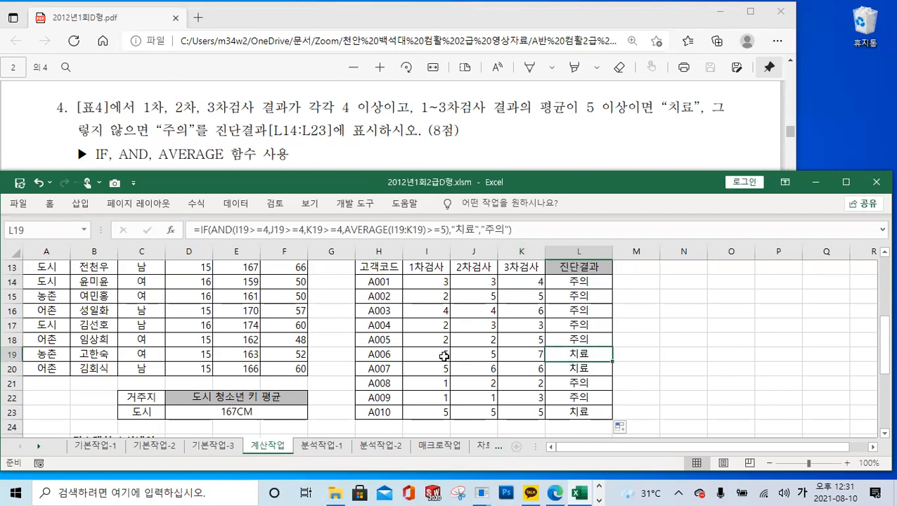
click(477, 354)
drag(477, 354, 518, 354)
drag(437, 354, 519, 361)
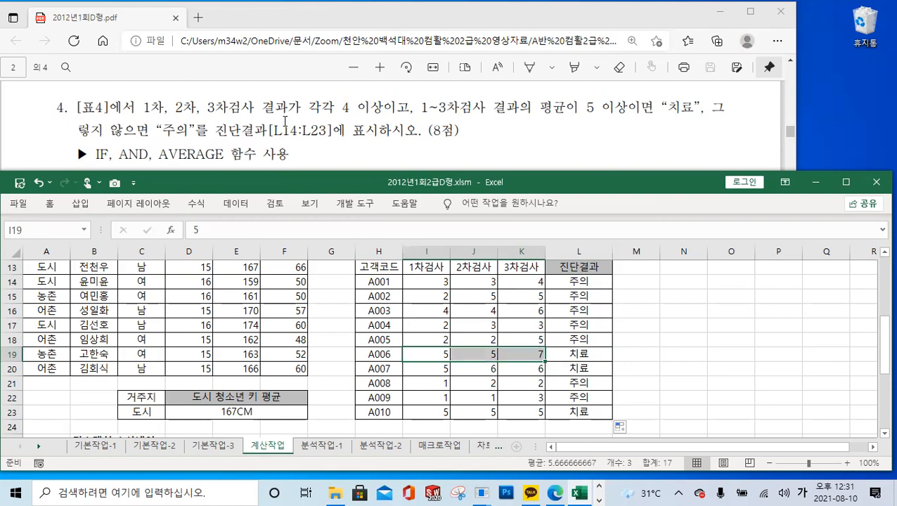
click(576, 366)
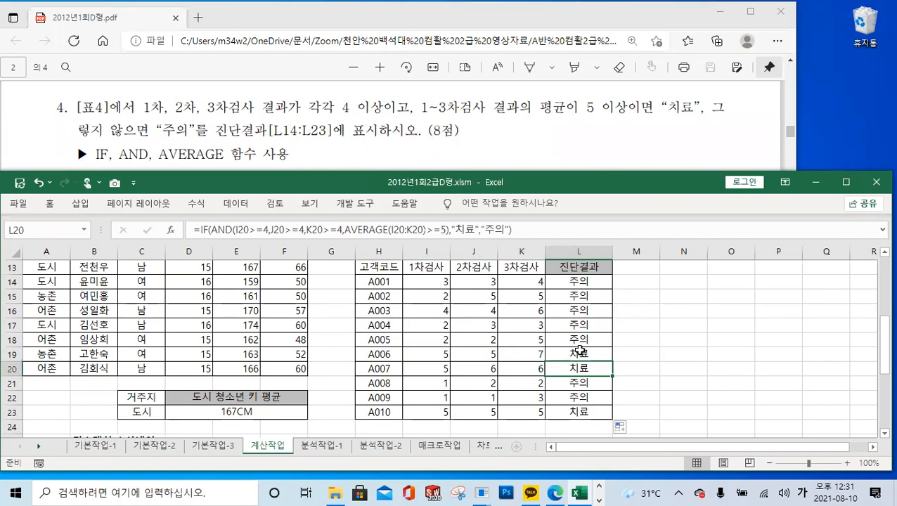
- Locate the 표5 table on the sheet and read question 5's award ranks, ranking rule and permitted functions in the PDF
click(322, 147)
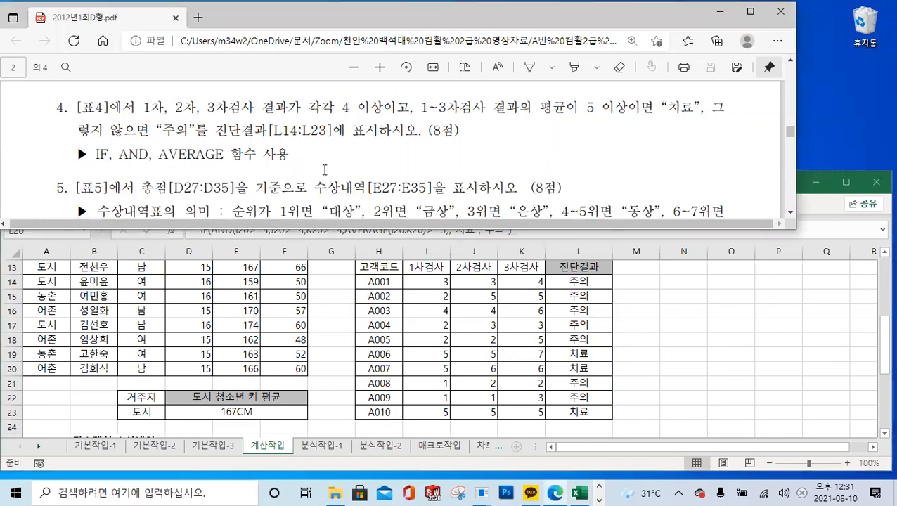
click(471, 356)
click(455, 309)
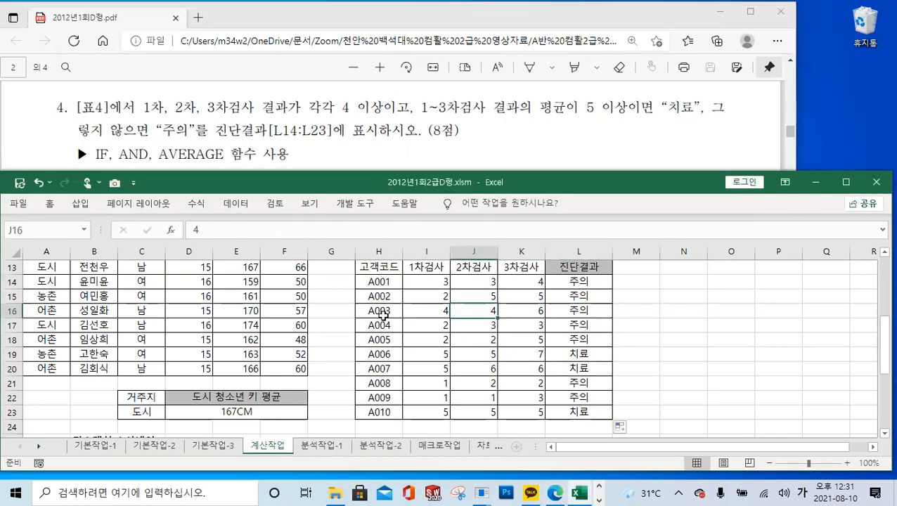
scroll(310, 315, down, 3)
scroll(314, 315, down, 1)
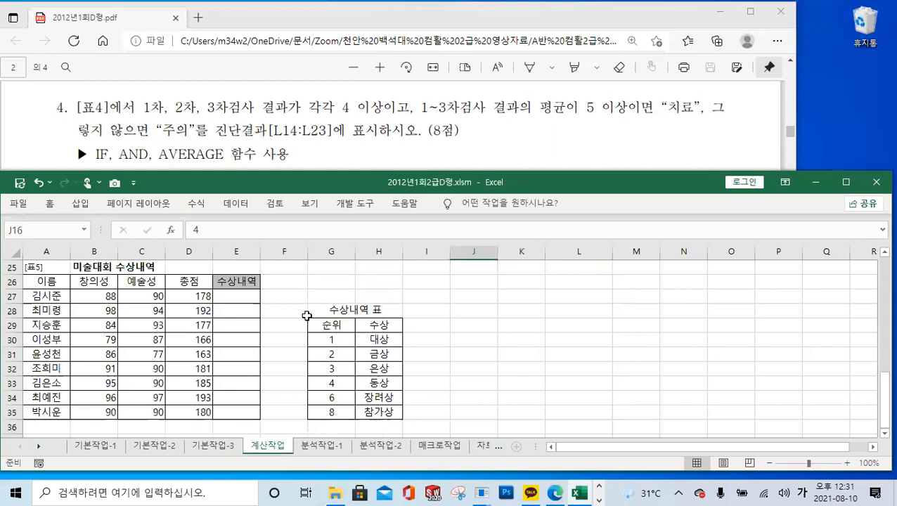
click(247, 298)
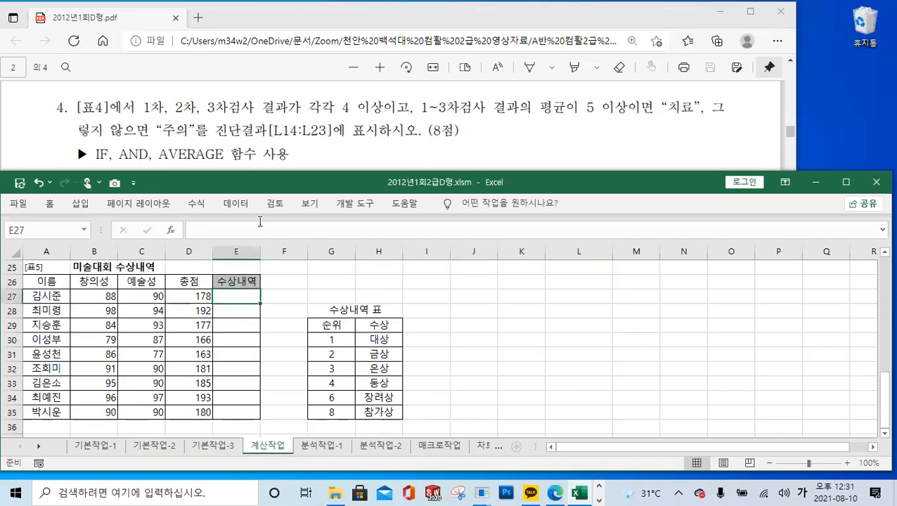
click(320, 161)
scroll(320, 163, down, 3)
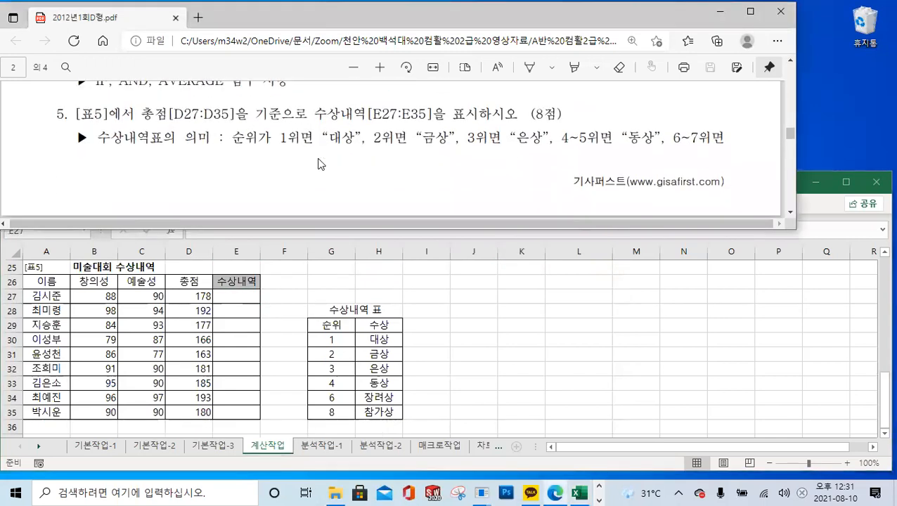
scroll(320, 164, down, 1)
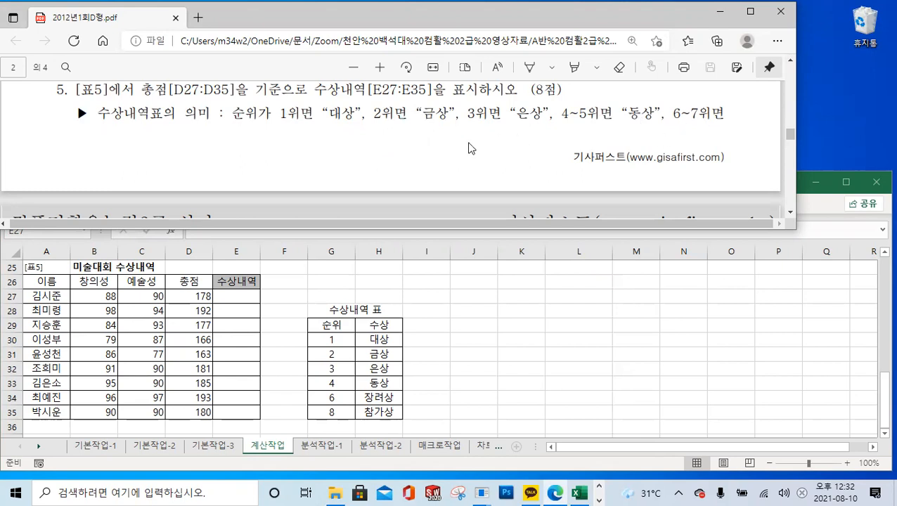
scroll(471, 147, down, 3)
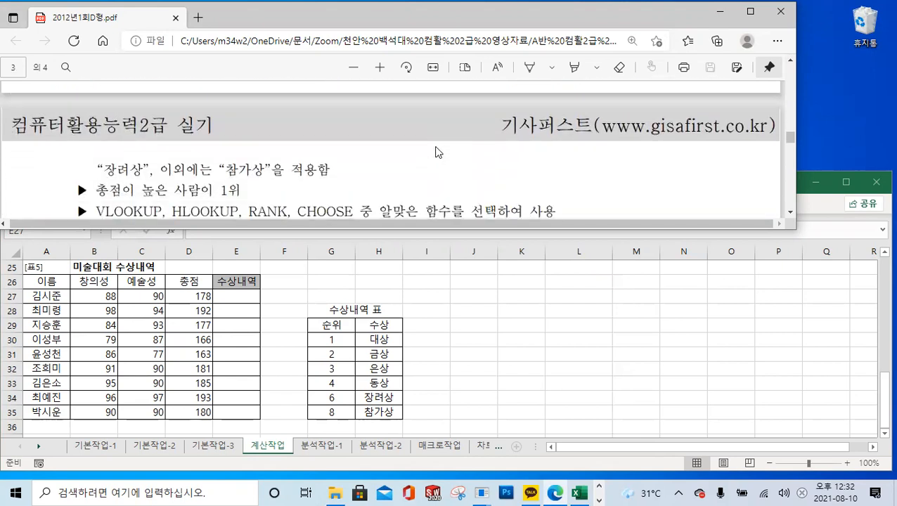
scroll(283, 182, down, 1)
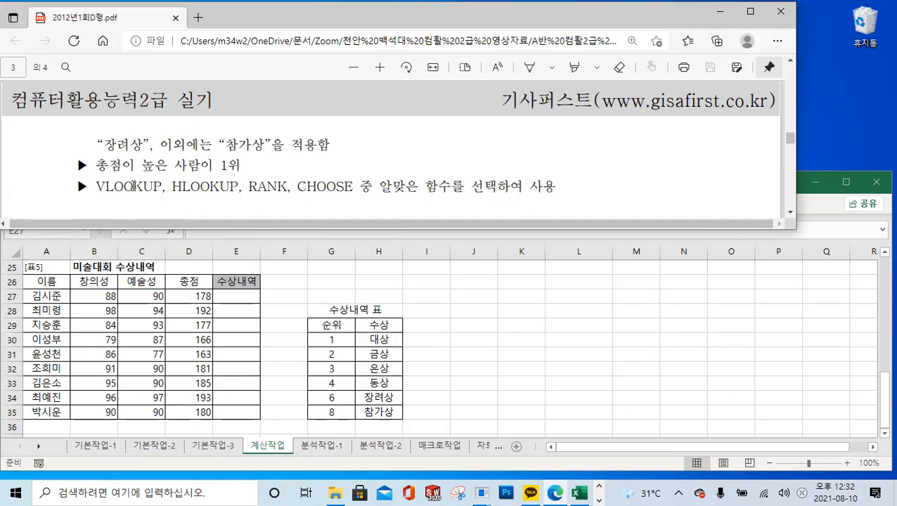
- Review question 5 again for its 총점 range, the E27:E35 target range and the award given for each rank
click(239, 296)
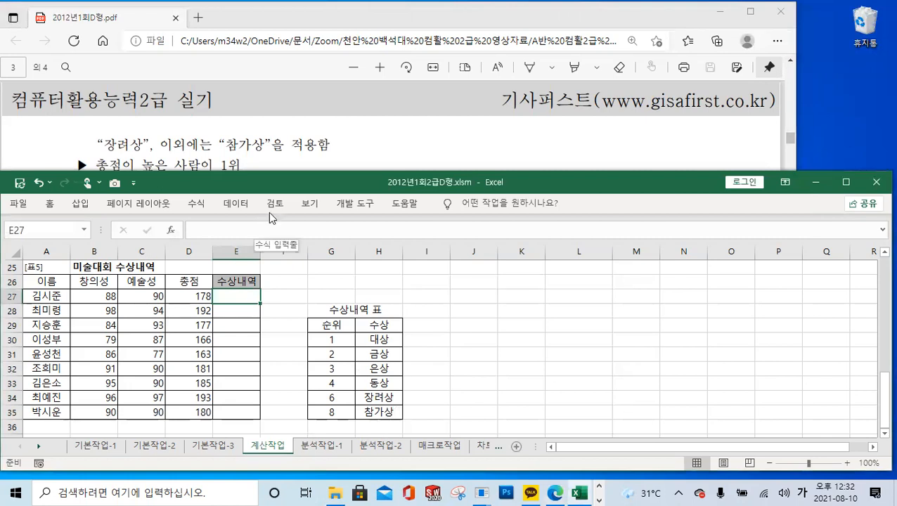
click(328, 146)
scroll(331, 143, up, 5)
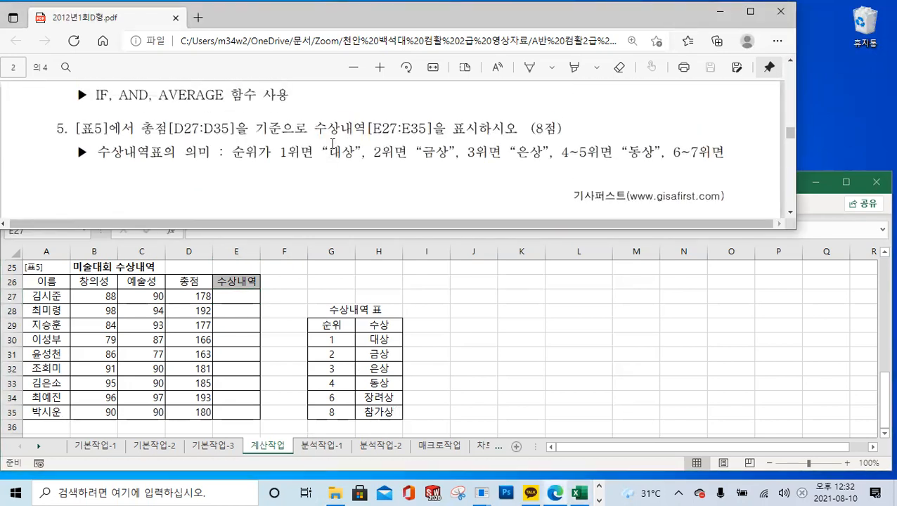
scroll(333, 144, down, 2)
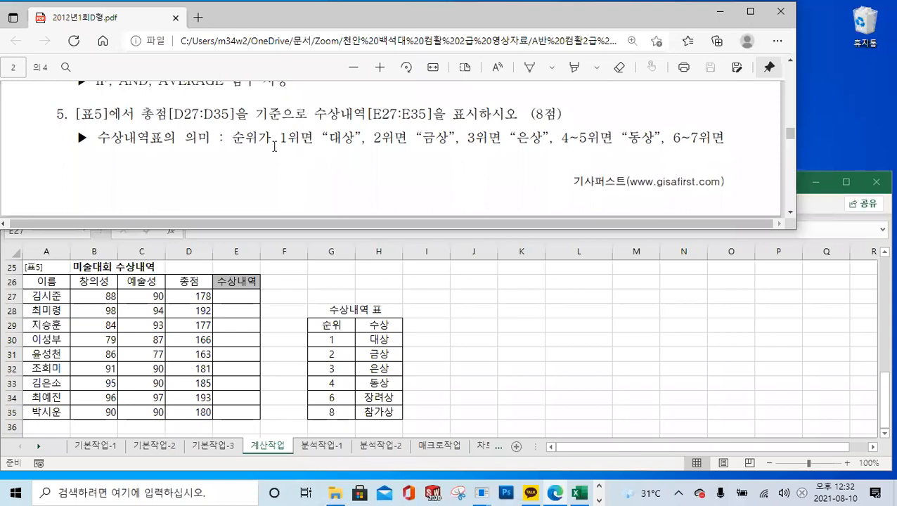
scroll(289, 149, down, 5)
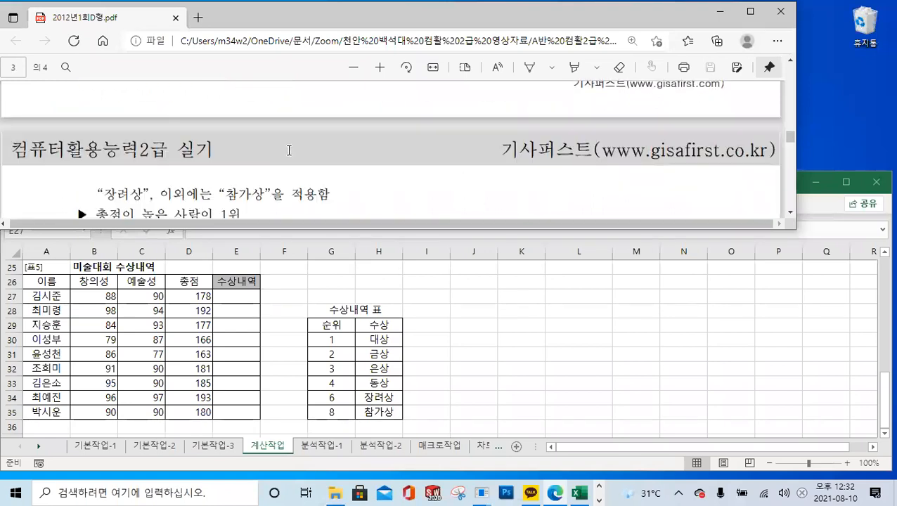
scroll(288, 150, down, 2)
scroll(288, 150, up, 5)
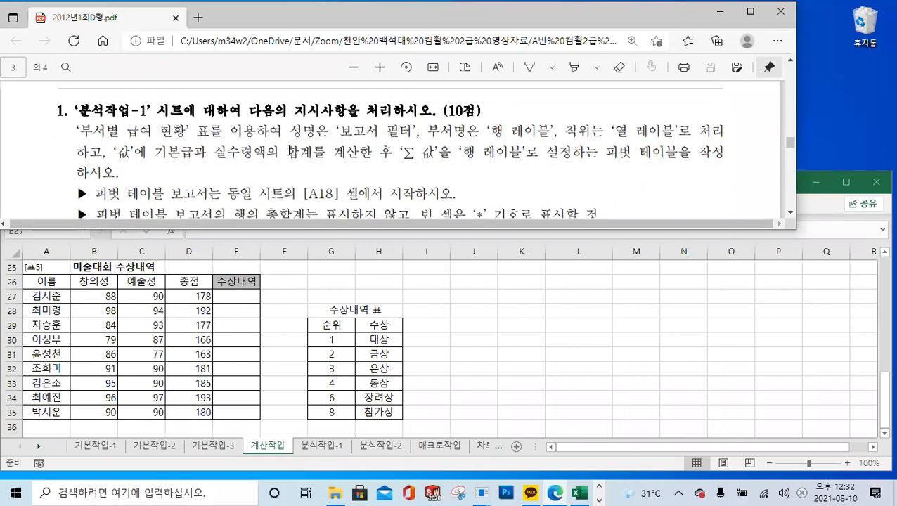
scroll(289, 149, up, 3)
scroll(289, 149, down, 1)
scroll(288, 149, up, 2)
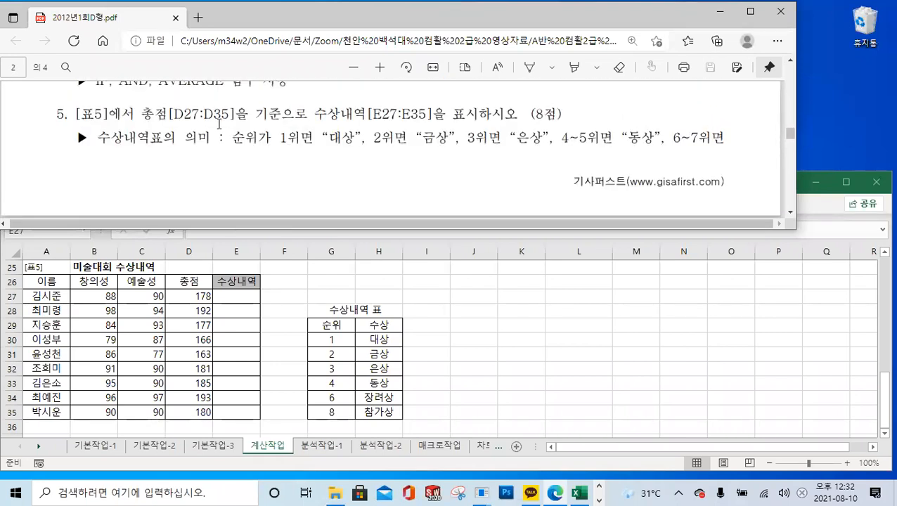
scroll(270, 180, down, 1)
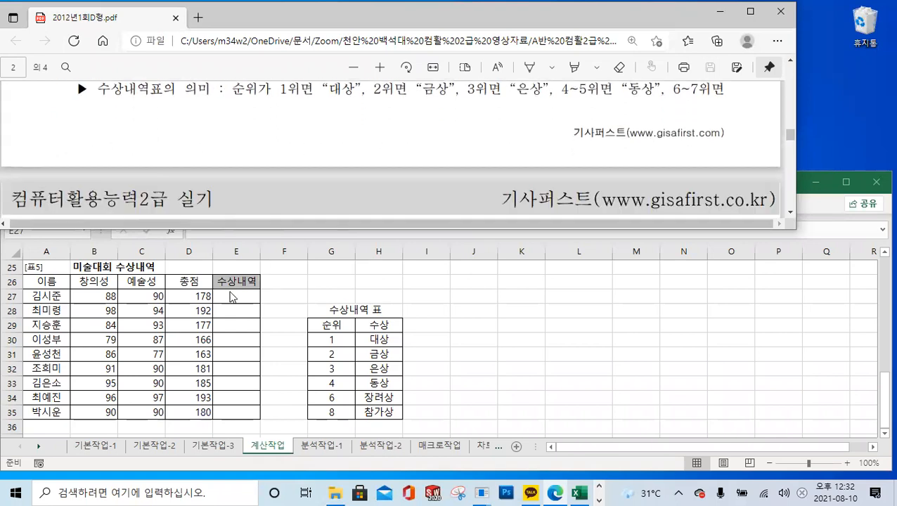
- Start a RANK.EQ formula in E27 that ranks D27 within the absolute range $D$27:$D$35
click(236, 295)
text(=)
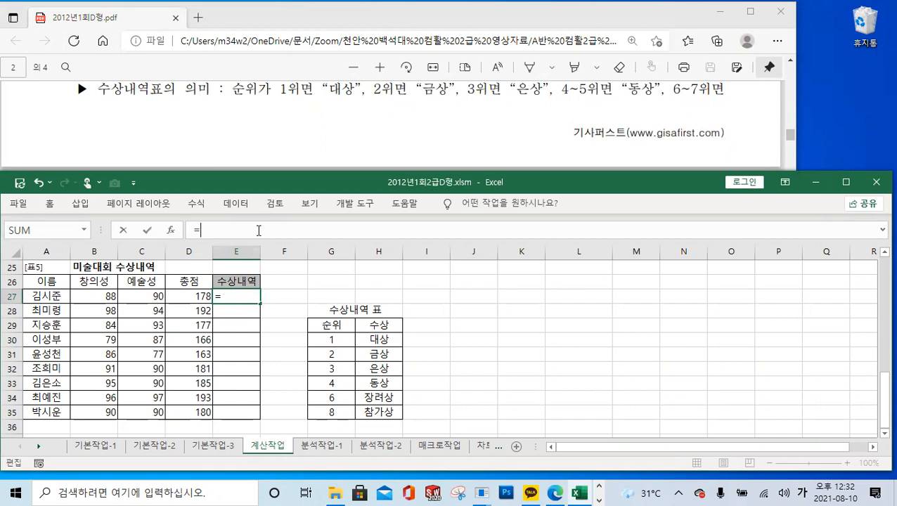
text(ㄱRANK)
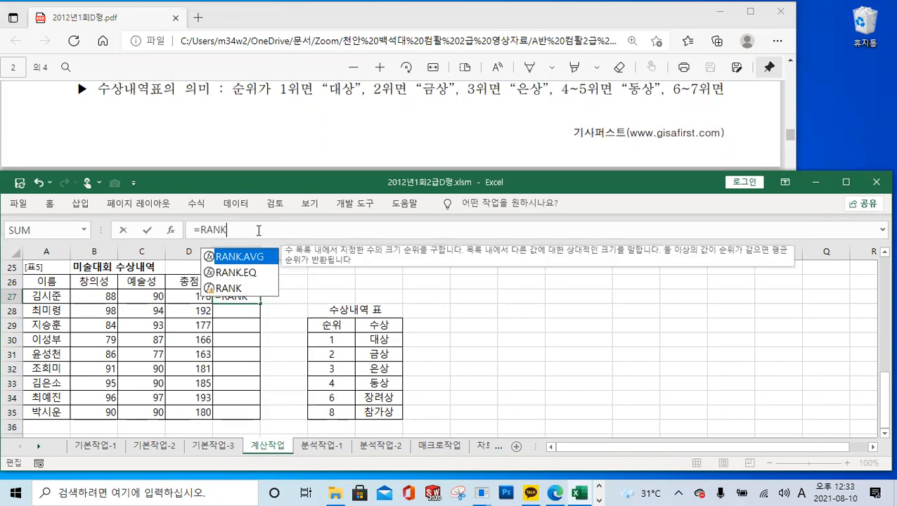
double_click(239, 273)
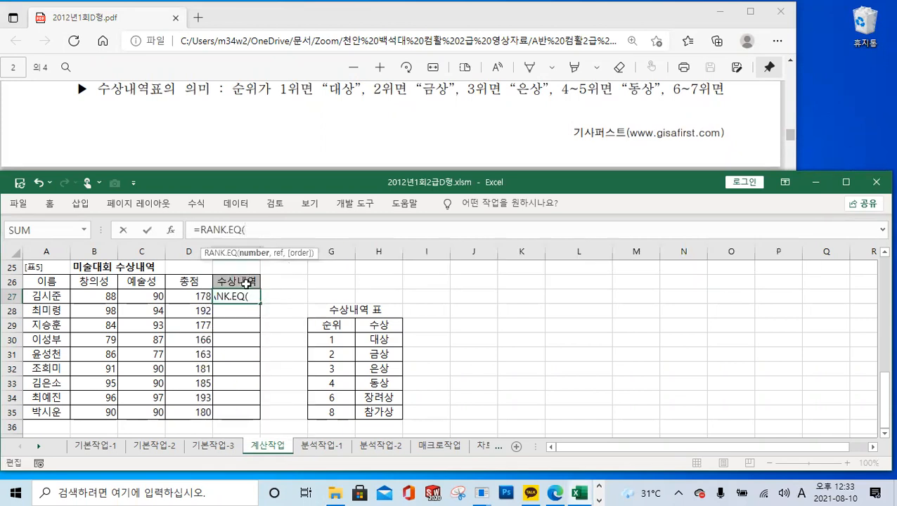
click(204, 294)
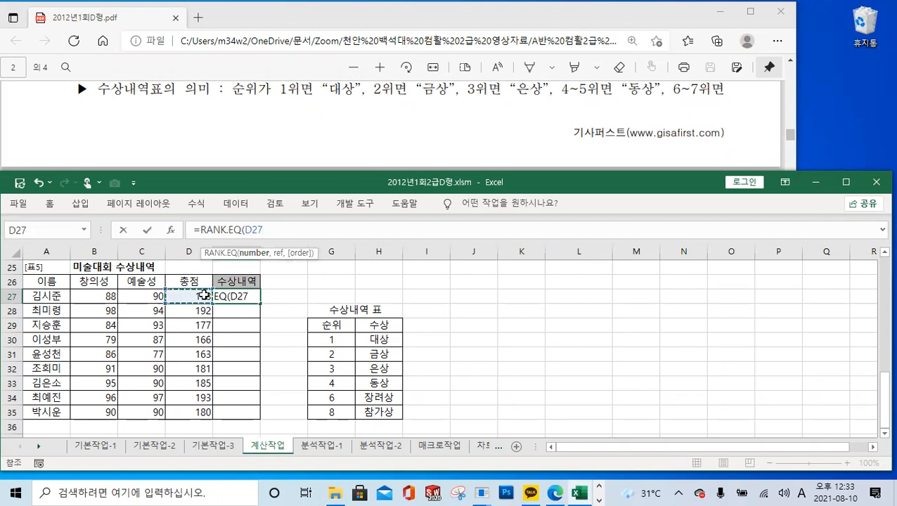
text(,)
drag(197, 296, 194, 414)
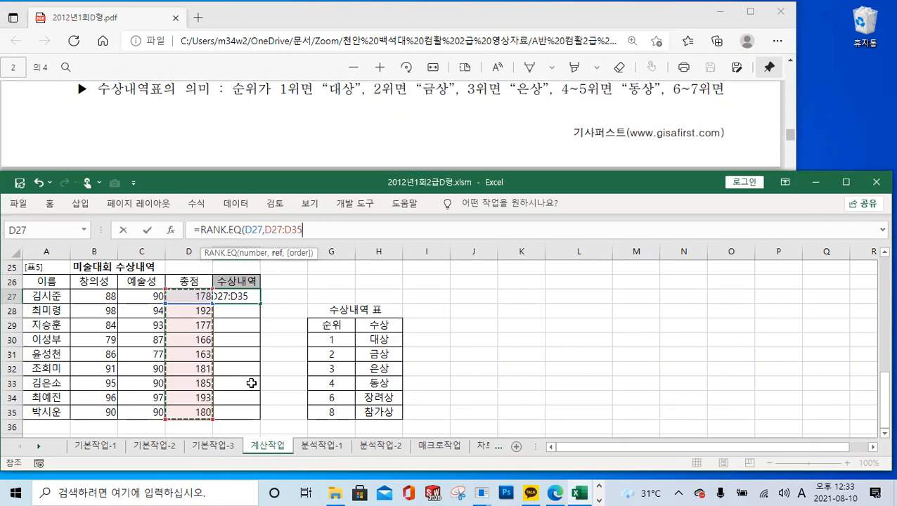
key(F4)
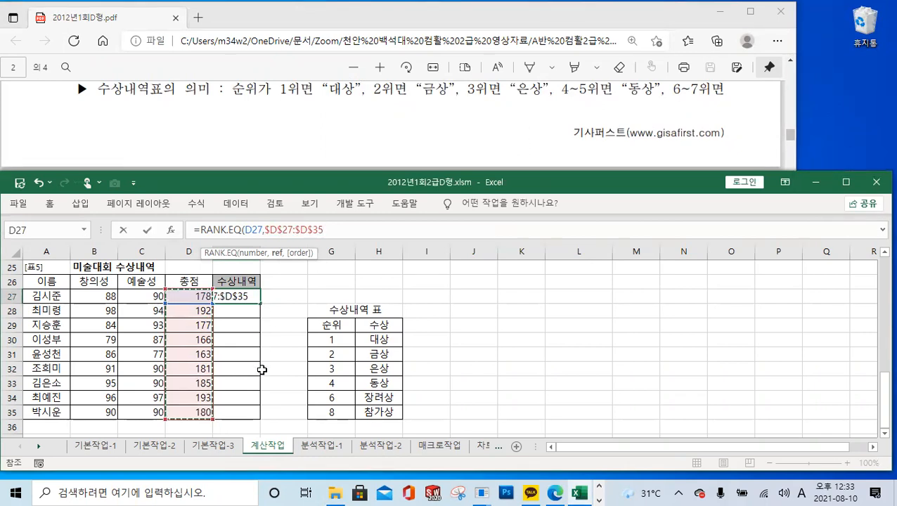
- Complete RANK.EQ with descending order 0, then fill the E27 formula down to E35
text(,)
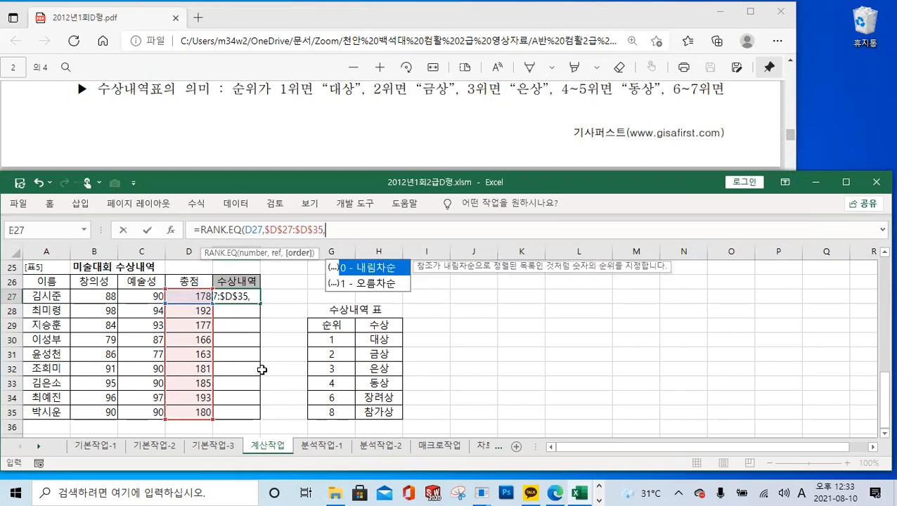
double_click(373, 267)
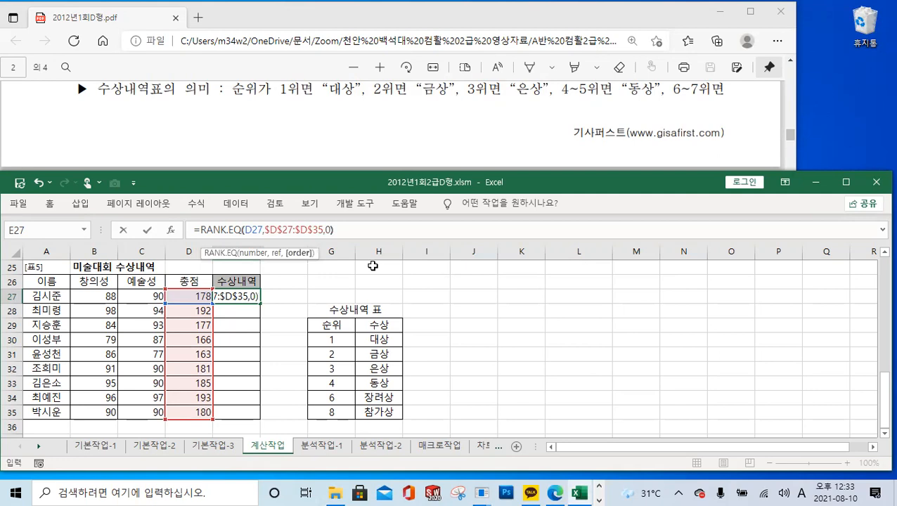
click(148, 233)
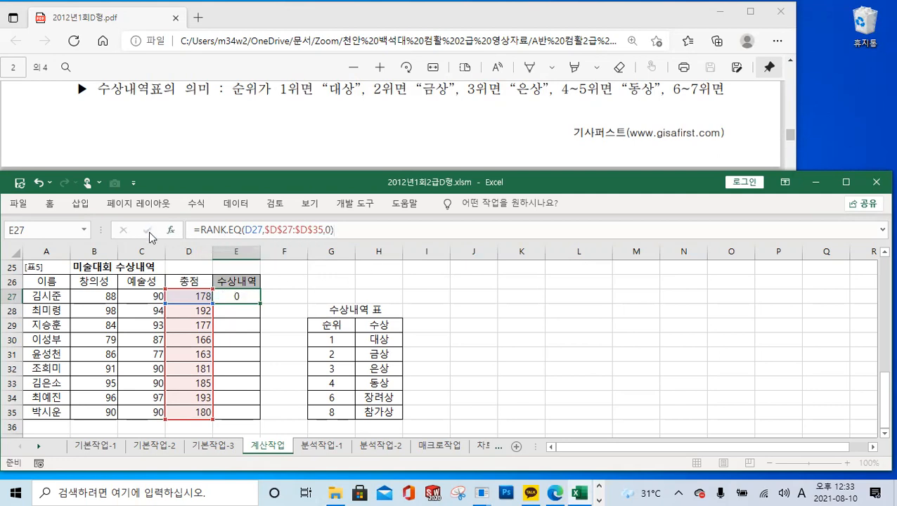
drag(261, 305, 255, 417)
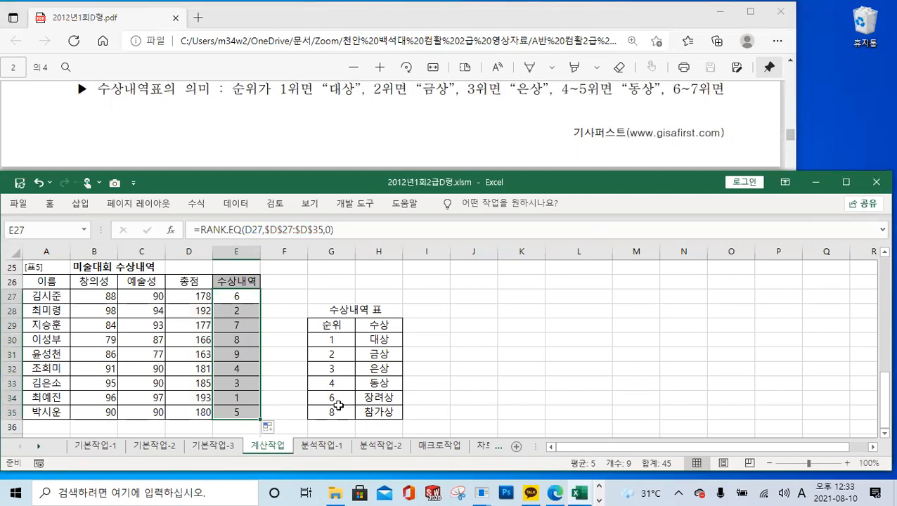
- Recheck the question's award rules, then wrap the E27 RANK.EQ formula in VLOOKUP as its lookup value
scroll(331, 178, down, 3)
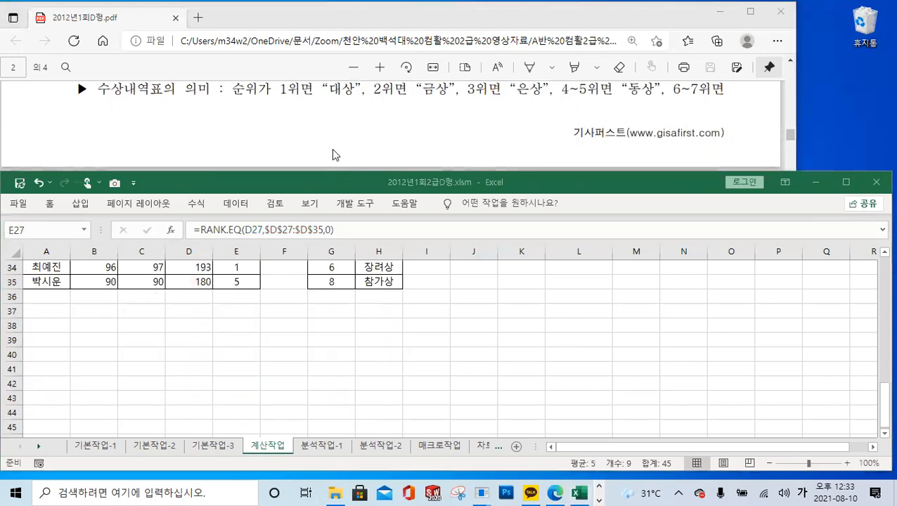
scroll(332, 146, down, 1)
scroll(332, 147, up, 2)
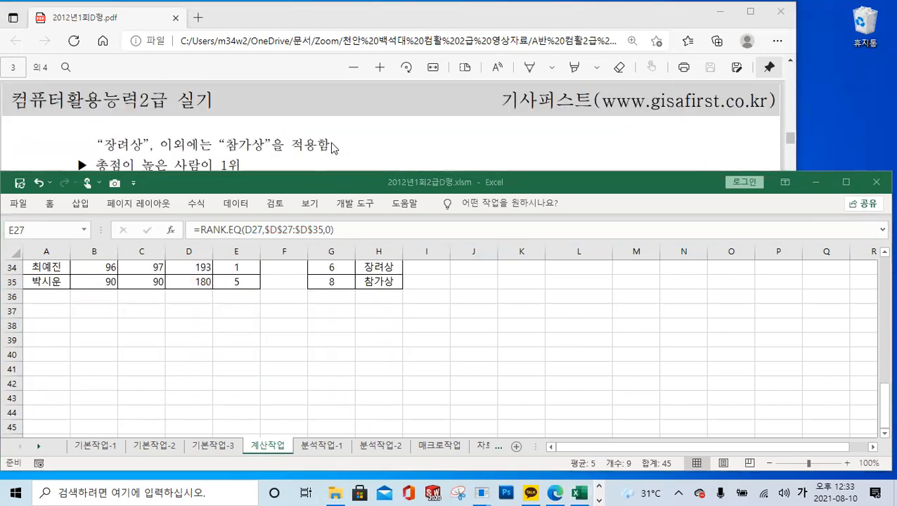
scroll(416, 298, up, 3)
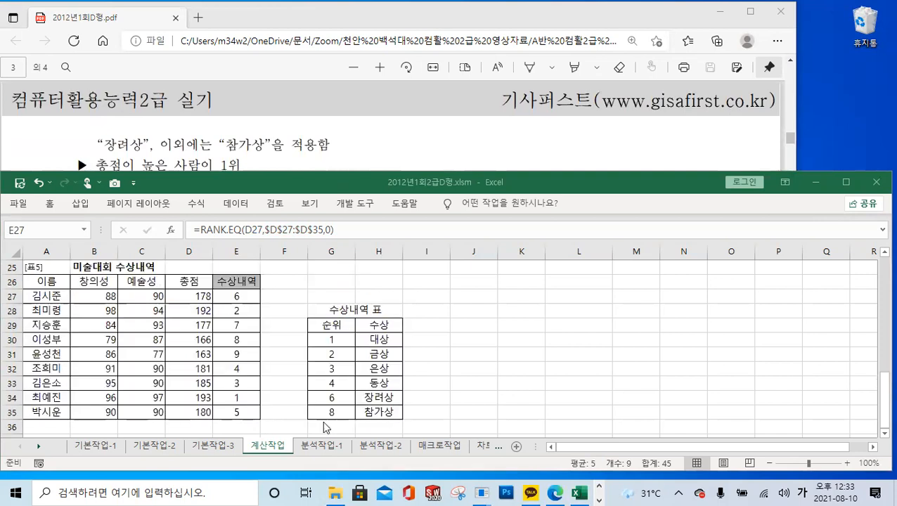
double_click(251, 301)
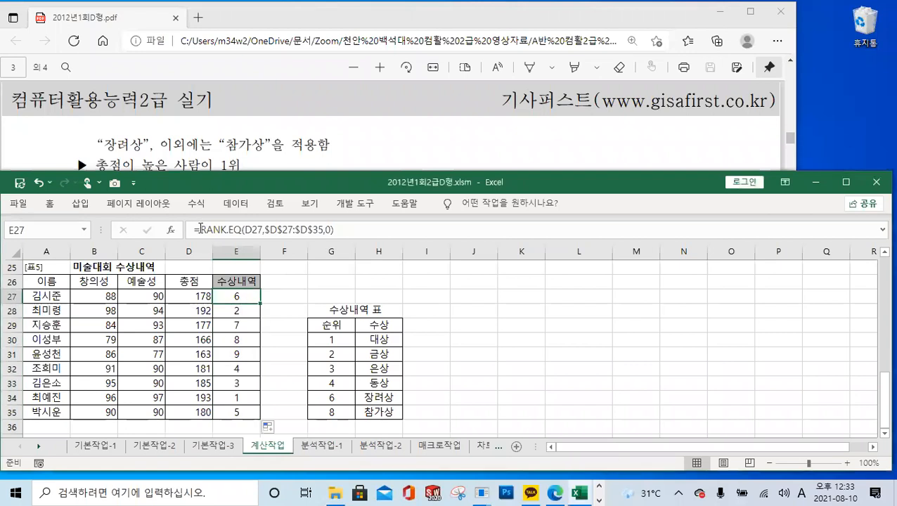
click(200, 229)
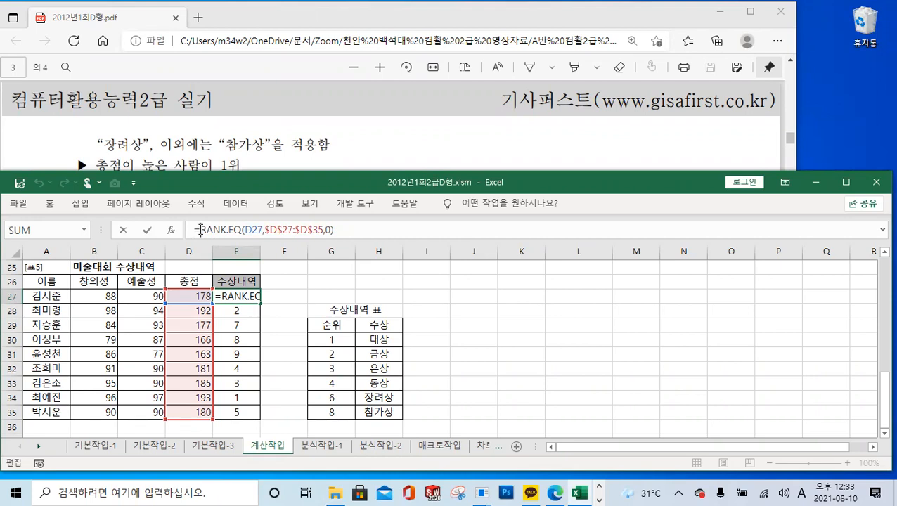
text(H)
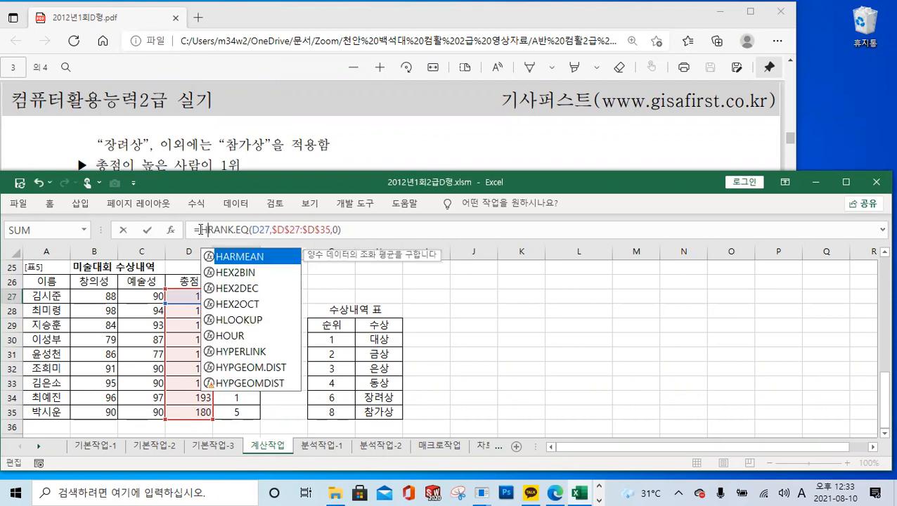
key(BackSpace)
text(VL)
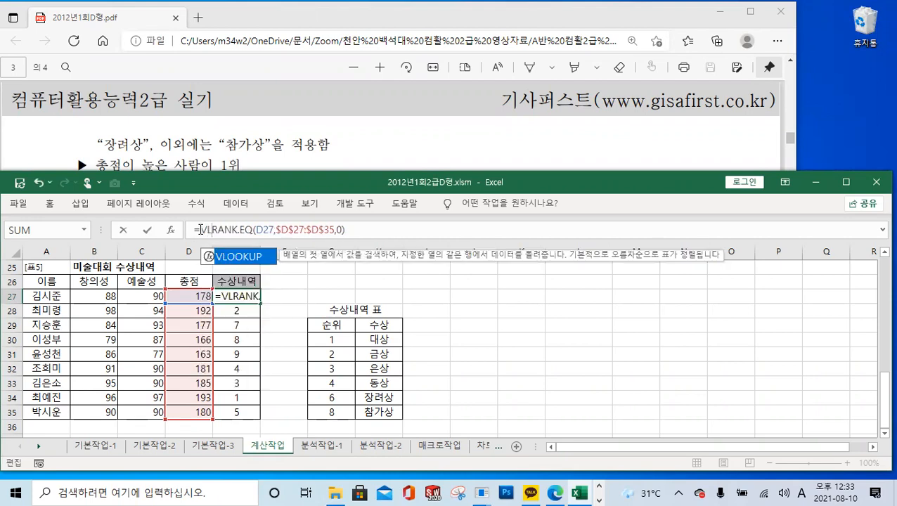
double_click(245, 258)
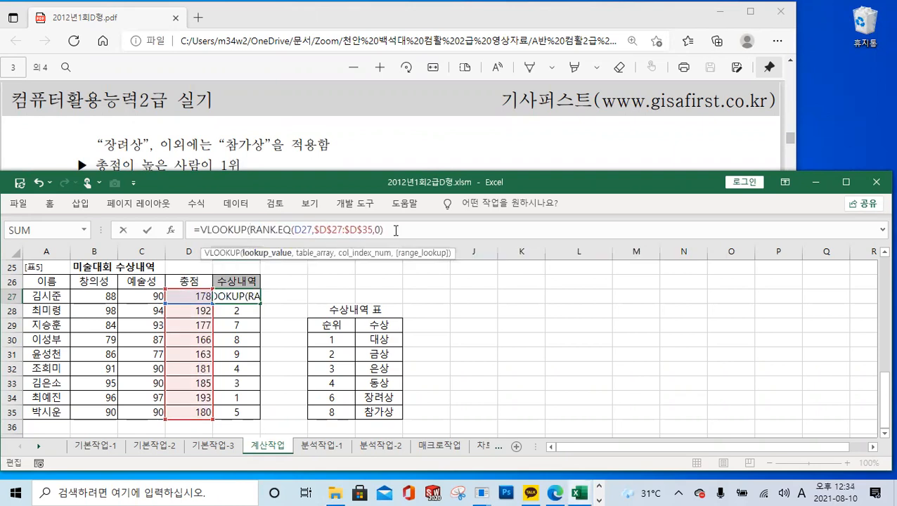
click(396, 231)
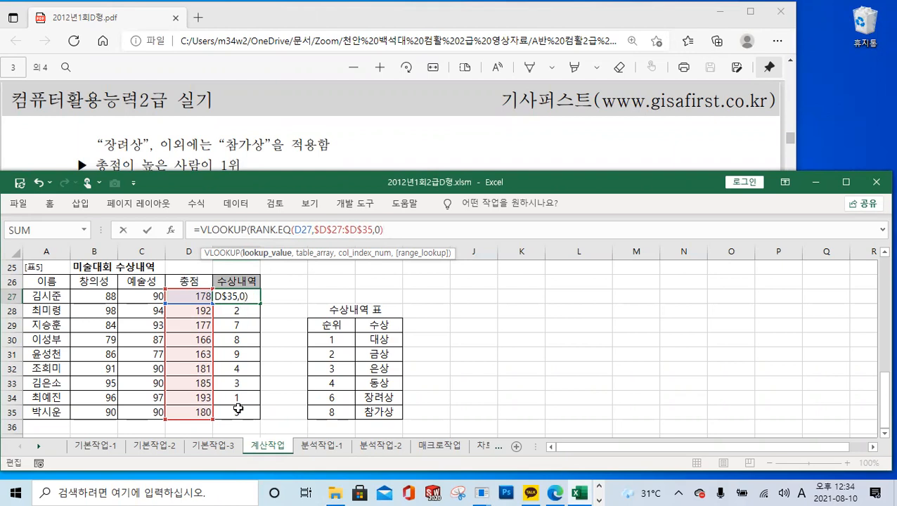
text(,)
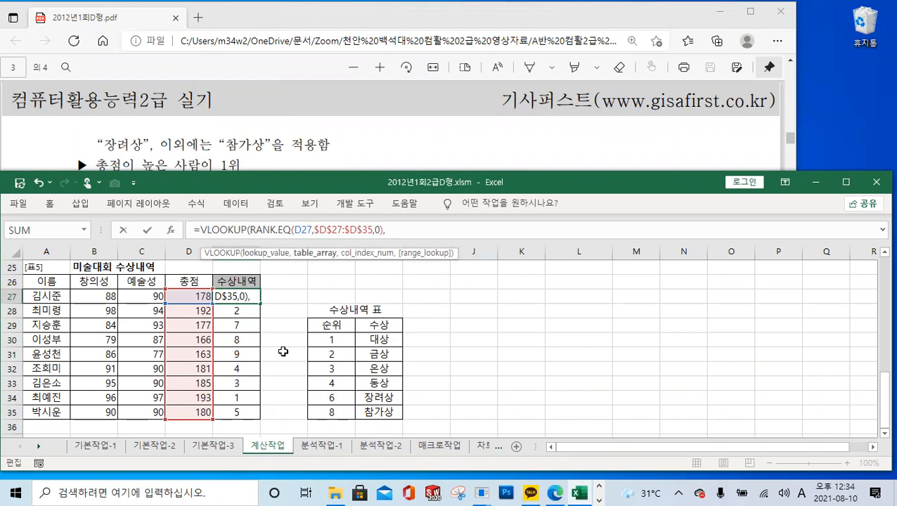
- Complete the E27 VLOOKUP with table range $G$30:$H$35, column 2 and TRUE, then fill it down to E35
drag(332, 340, 369, 413)
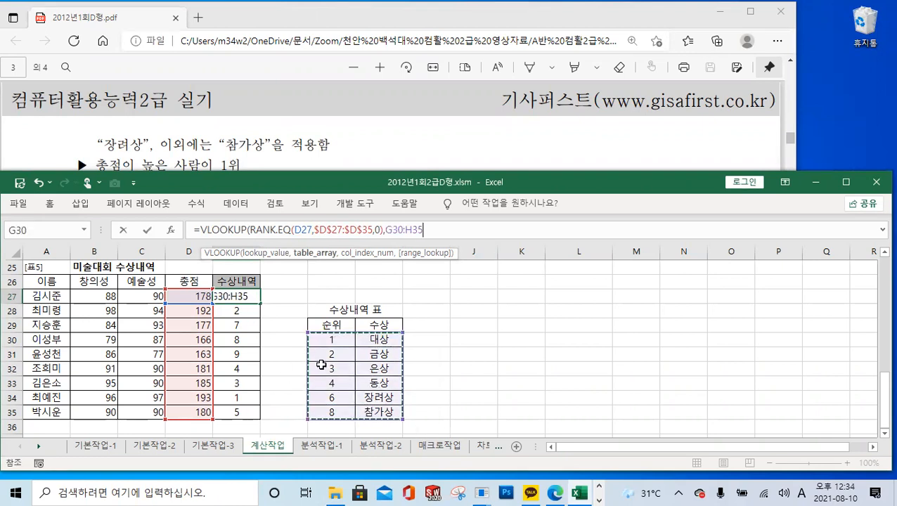
key(F4)
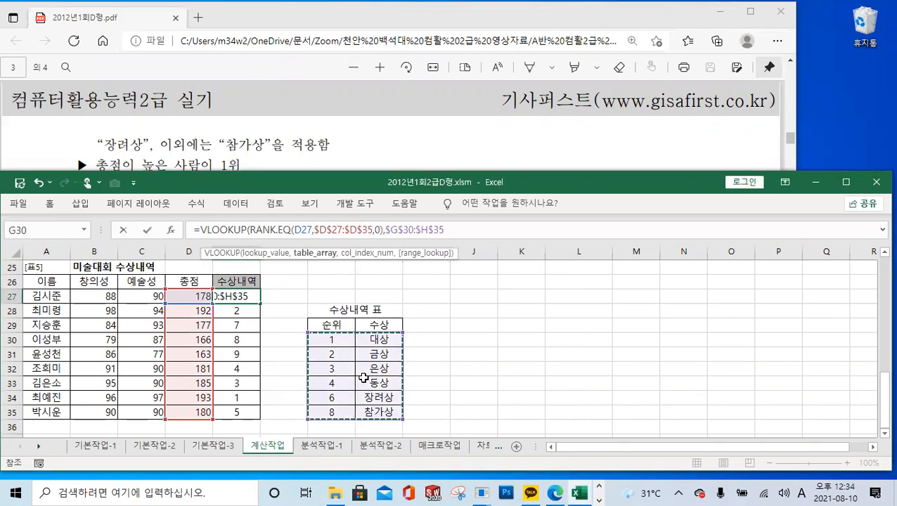
text(,)
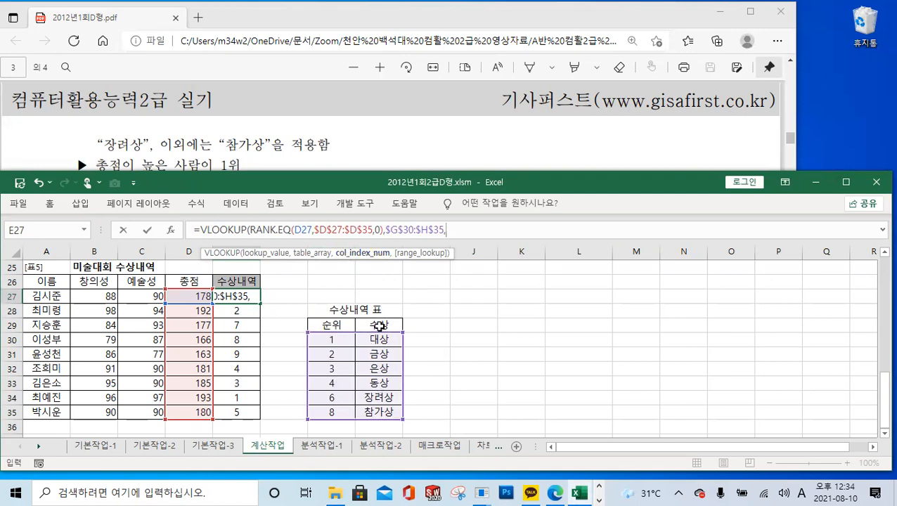
text(2,)
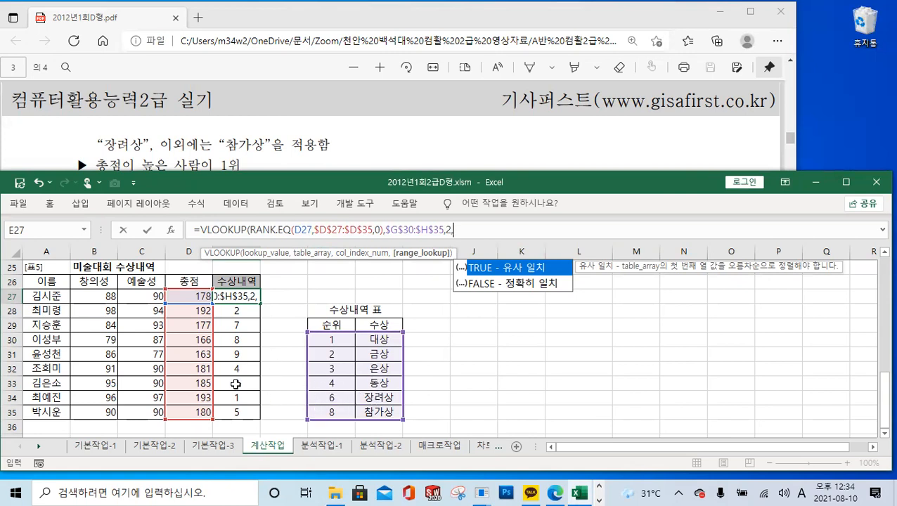
double_click(534, 274)
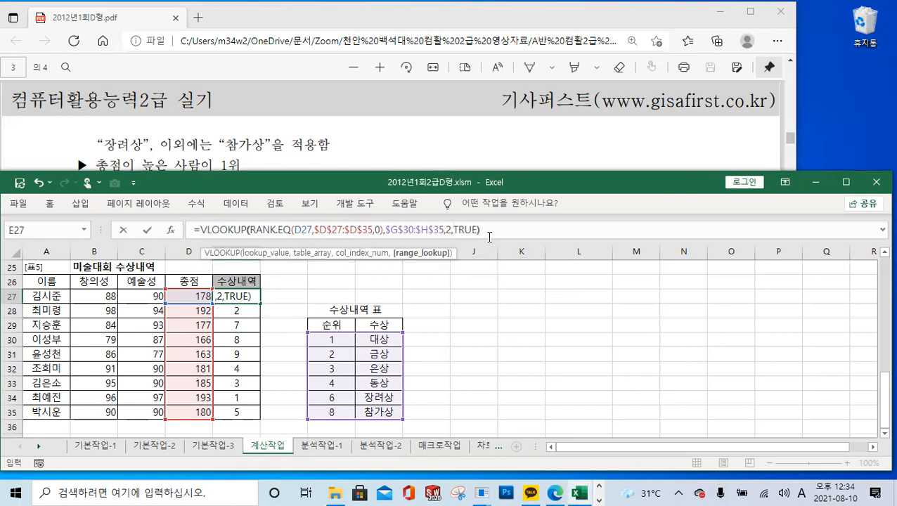
click(147, 232)
drag(261, 305, 261, 421)
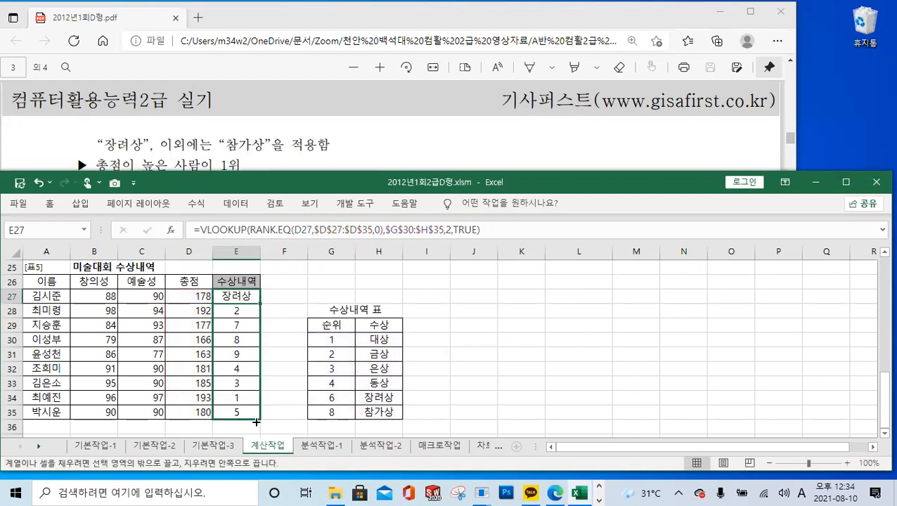
- Check the 수상내역 results in E27, E30 and E31 against the awards in H30:H35
click(245, 341)
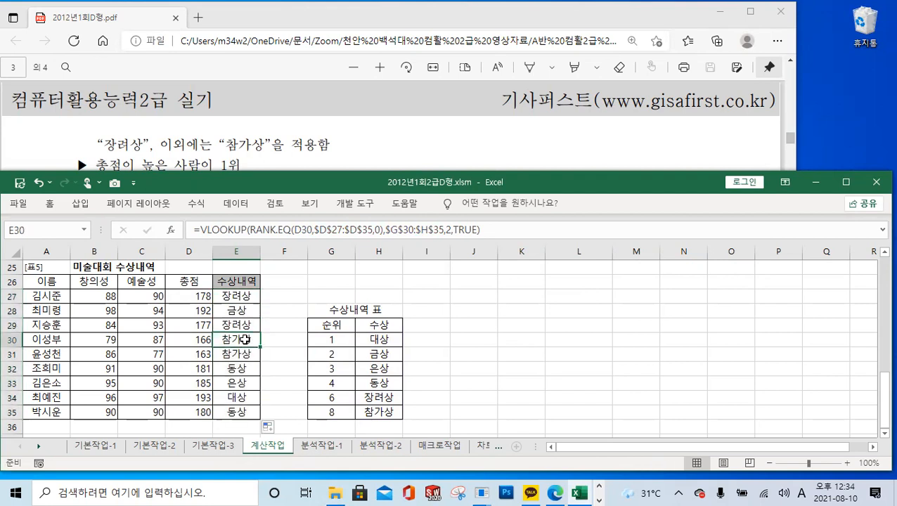
click(371, 415)
click(237, 353)
click(239, 342)
click(238, 355)
click(247, 297)
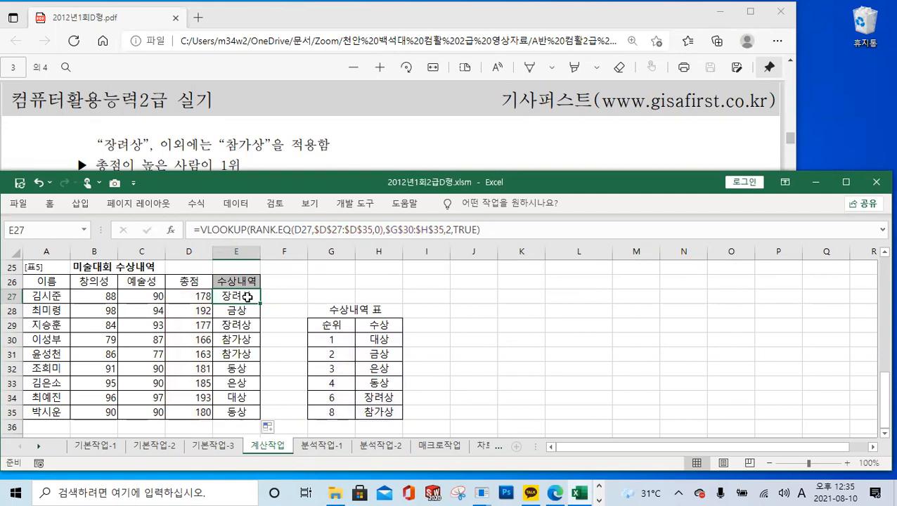
drag(396, 341, 396, 411)
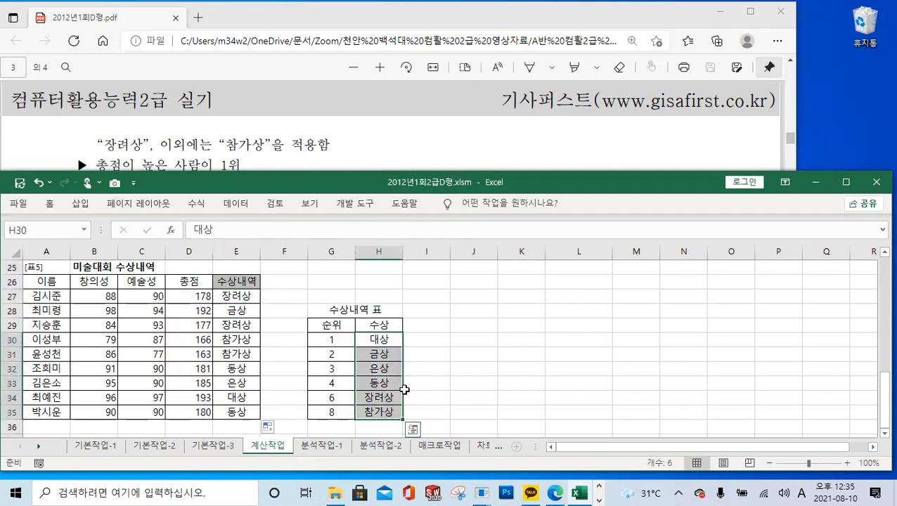
- Copy the award table G29:H35 and paste it transposed (행/열 바꿈) starting at J29
drag(330, 326, 385, 420)
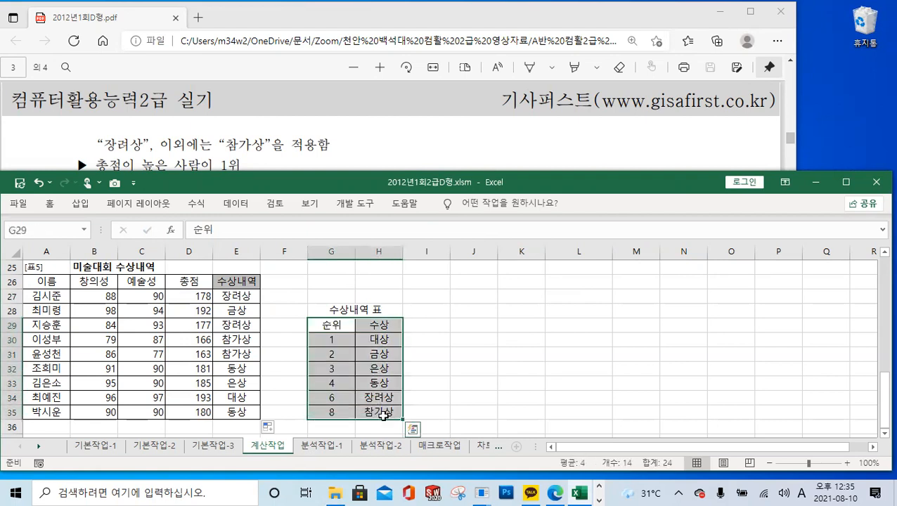
key(ctrl+c)
click(487, 326)
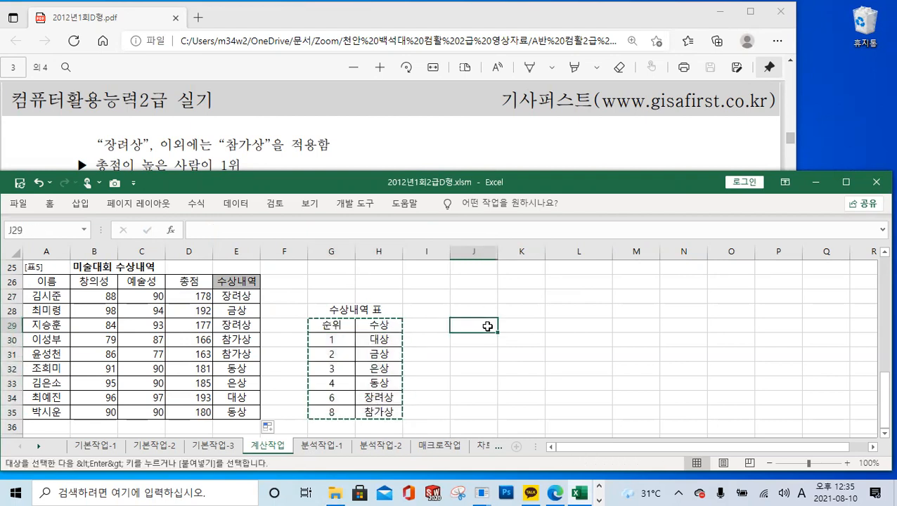
right_click(487, 327)
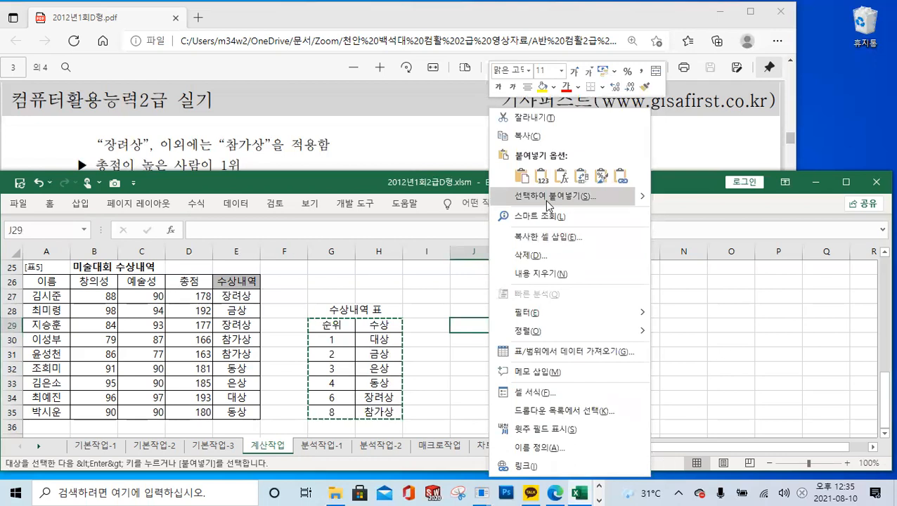
click(546, 200)
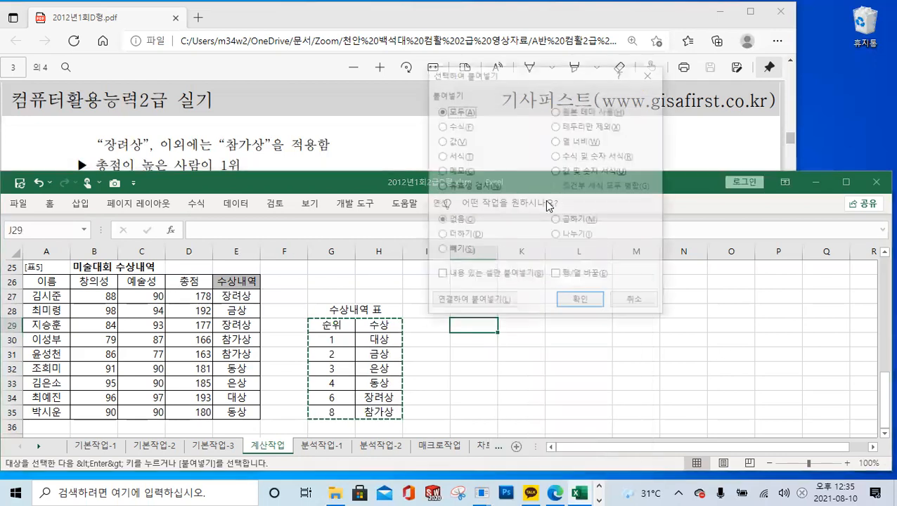
click(574, 276)
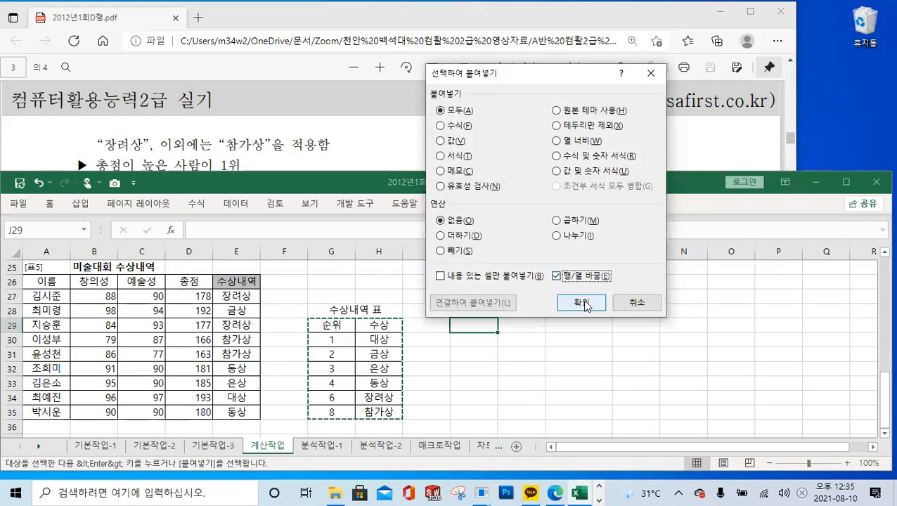
click(582, 303)
click(526, 378)
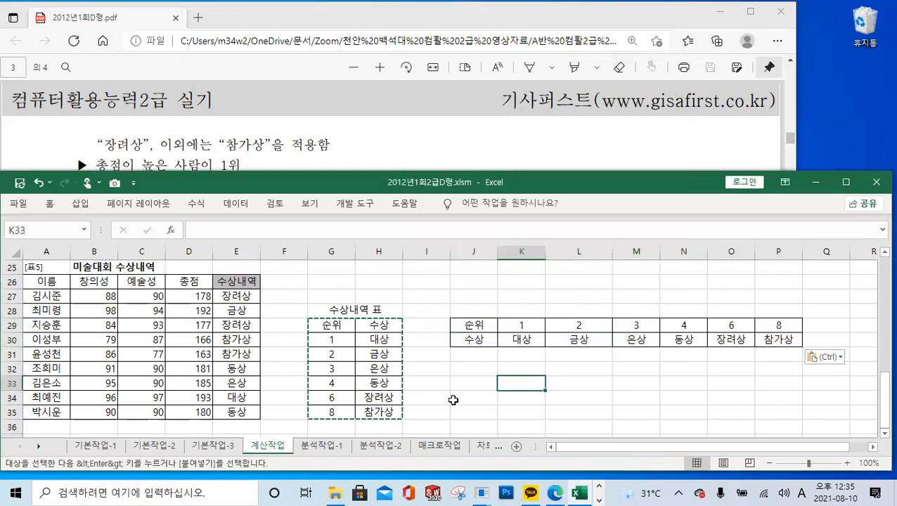
key(Escape)
- Compare the vertical award table with its transposed copy, and inspect the table range used in the E27 VLOOKUP formula
drag(523, 324, 779, 341)
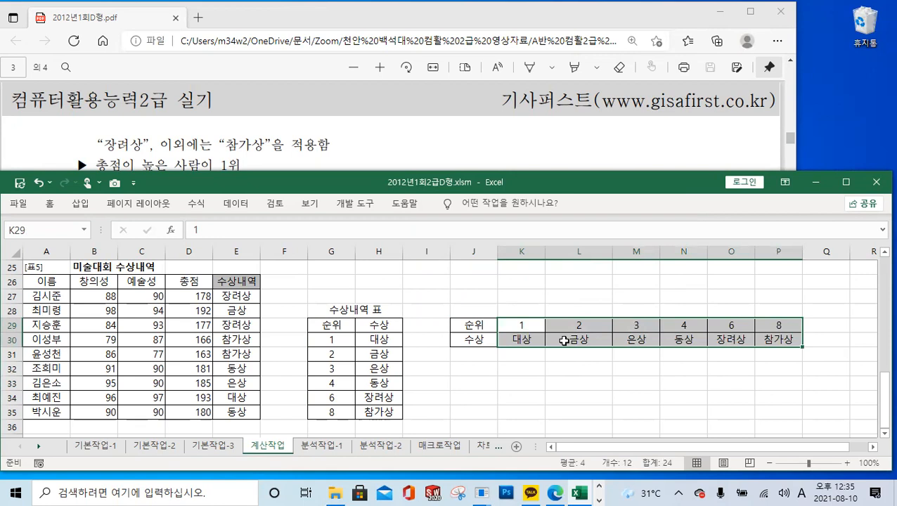
drag(349, 325, 368, 413)
click(536, 398)
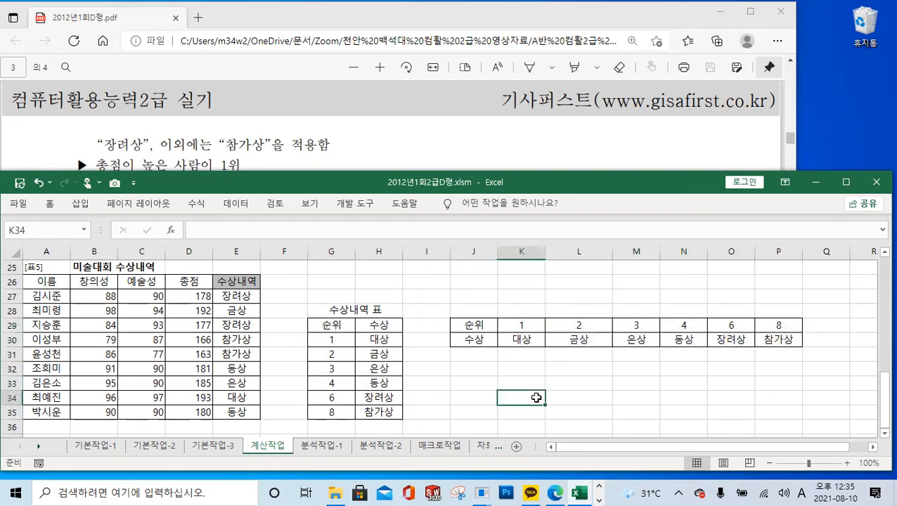
drag(340, 327, 370, 414)
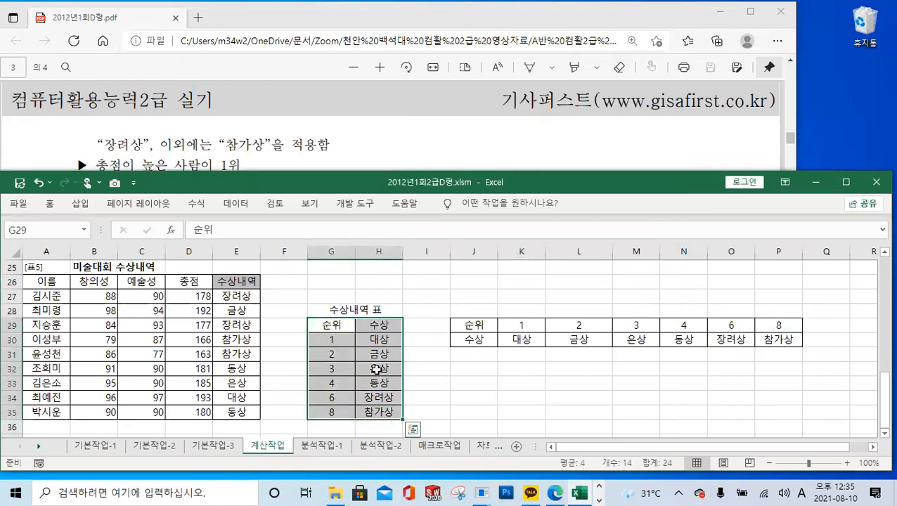
drag(485, 325, 775, 337)
drag(474, 325, 776, 339)
drag(340, 342, 371, 413)
click(347, 341)
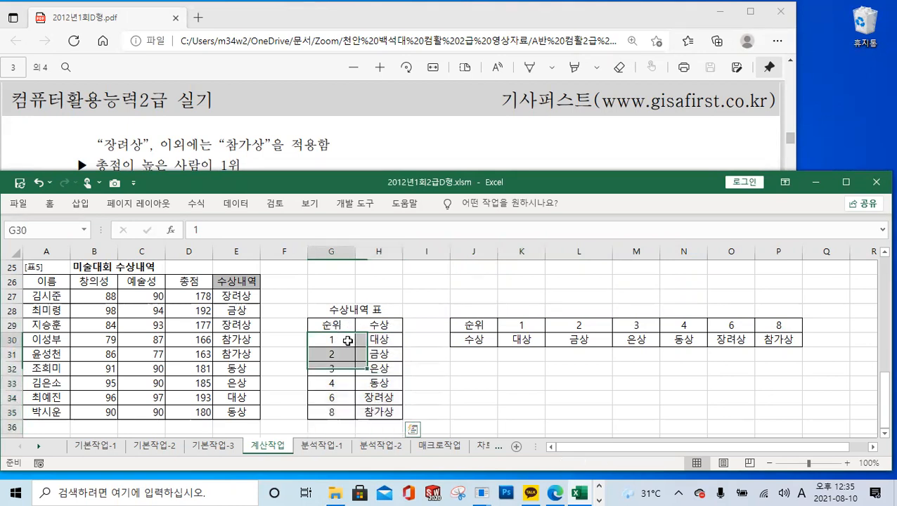
click(246, 296)
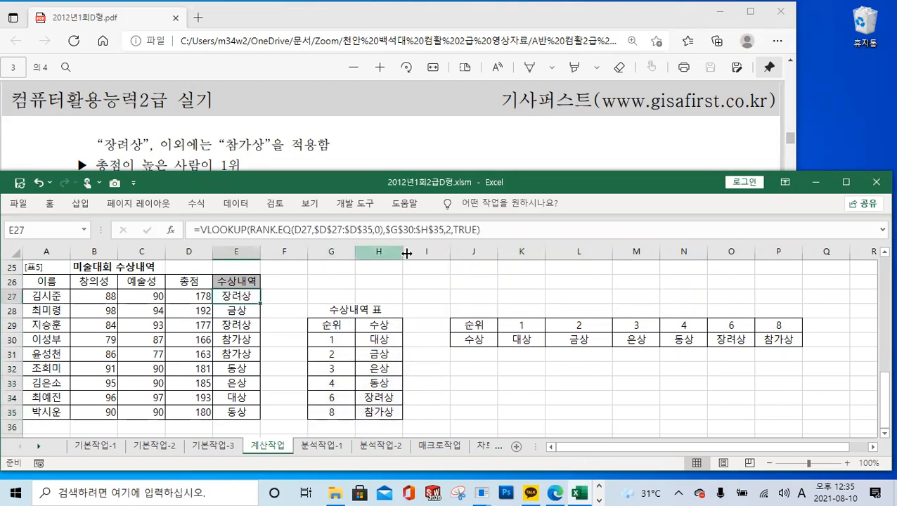
click(414, 230)
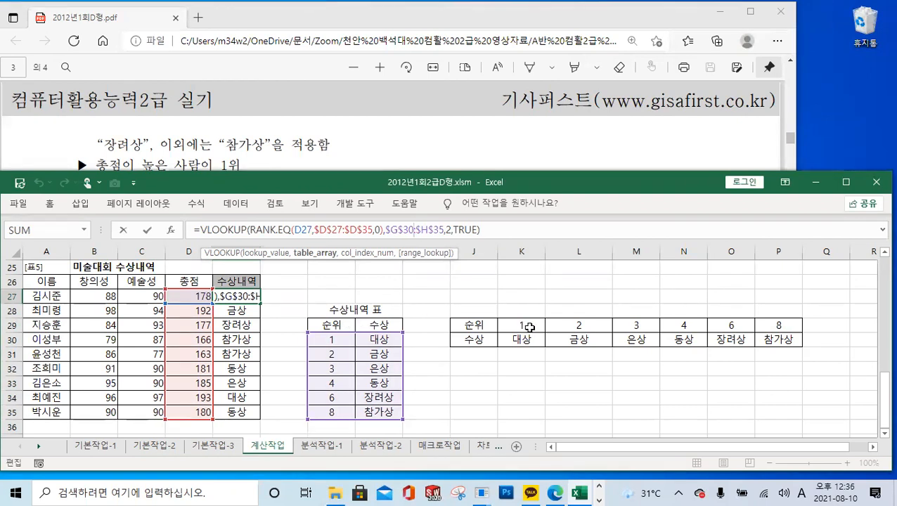
key(ctrl+Return)
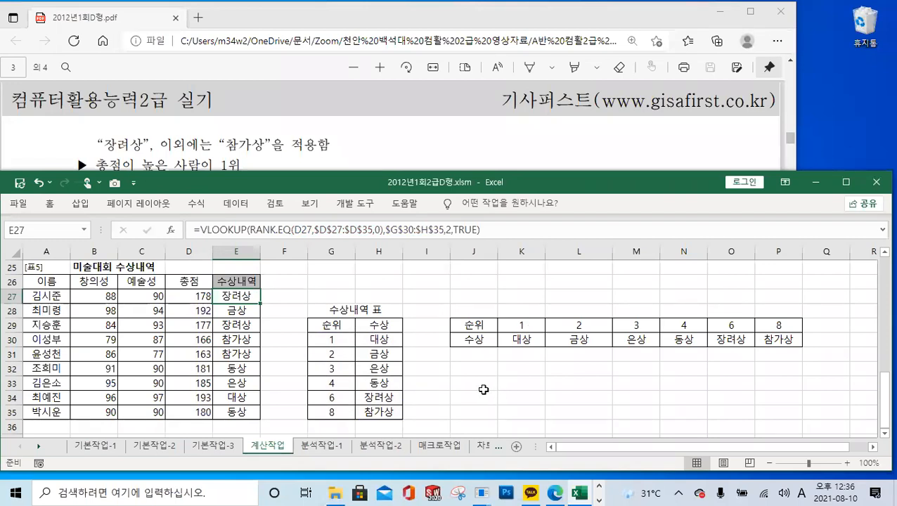
- Fill the E27 VLOOKUP formula down to E35 again
click(499, 74)
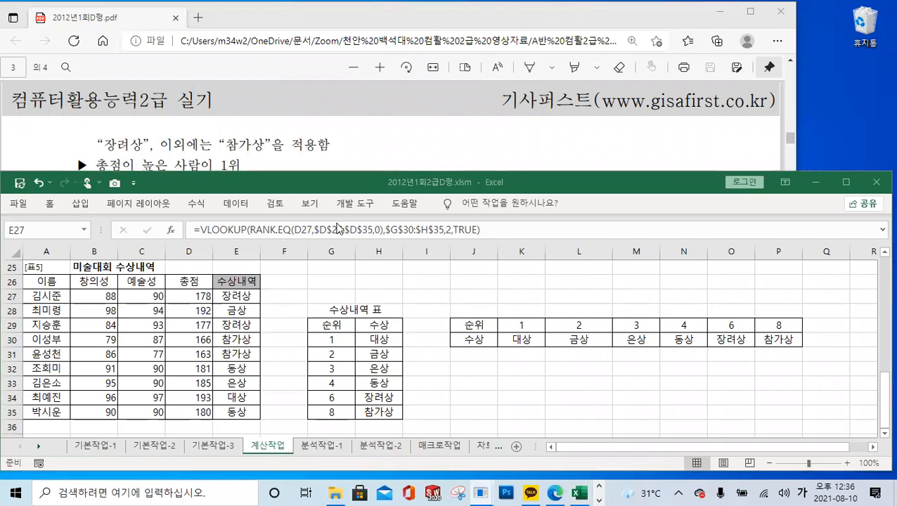
click(253, 298)
drag(260, 303, 253, 420)
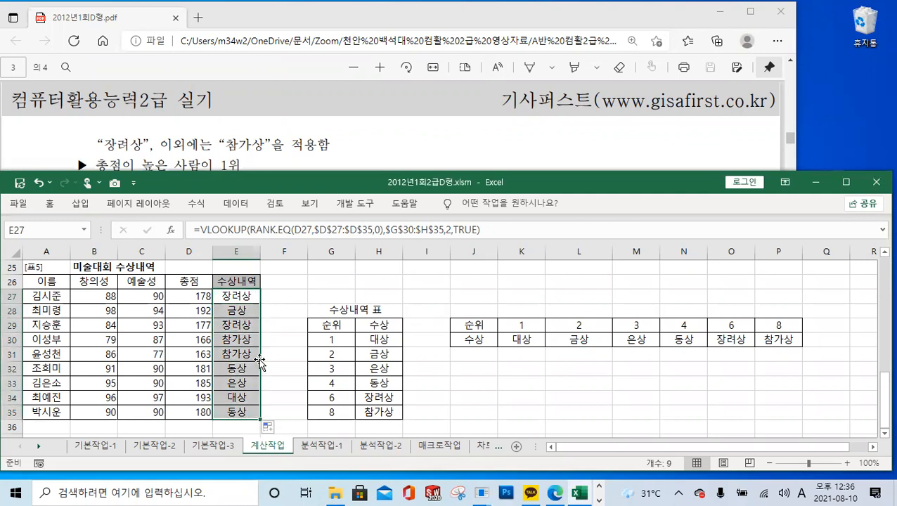
- Review the lookup range G30:H35 alongside the award in E31, the score in D27 and the E27 formula
drag(334, 345, 379, 412)
drag(341, 343, 378, 412)
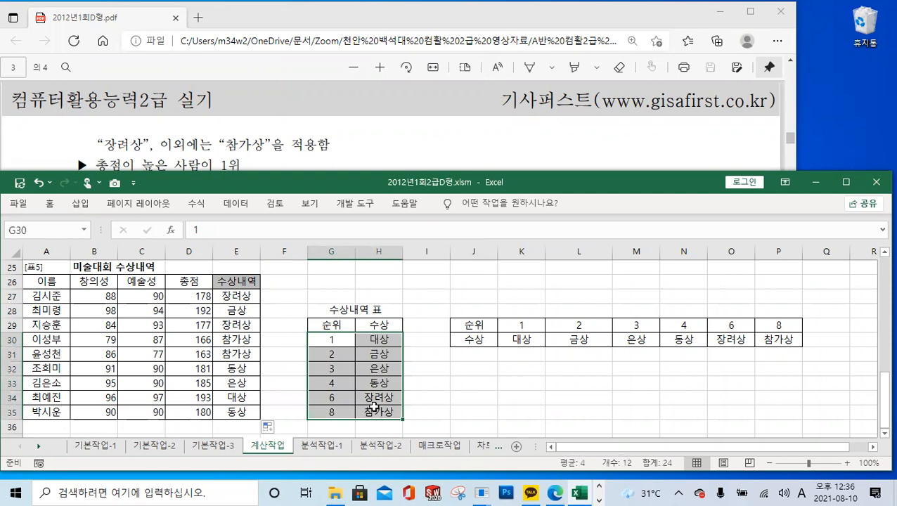
click(248, 297)
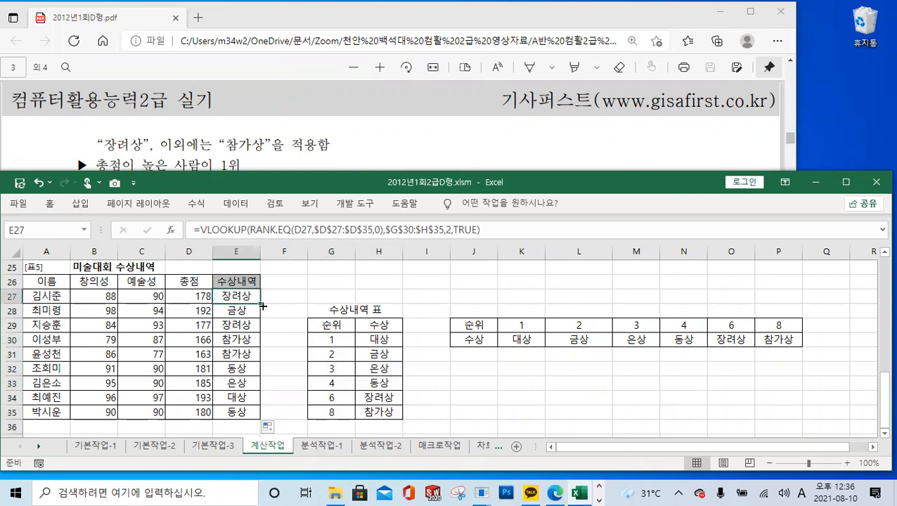
drag(334, 343, 372, 410)
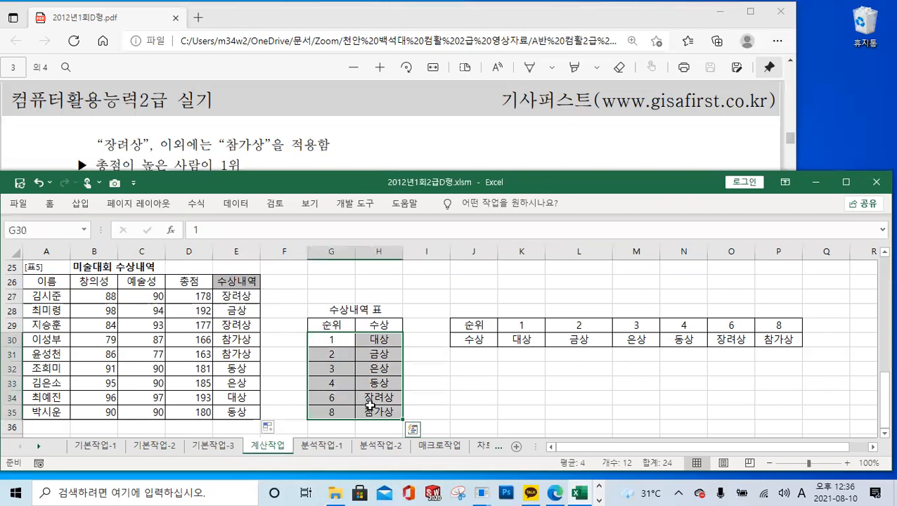
click(233, 353)
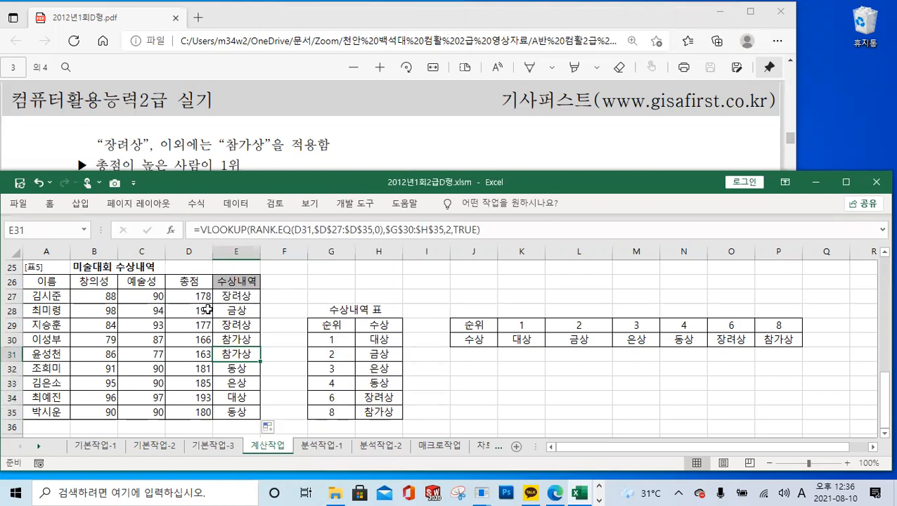
click(204, 298)
click(231, 294)
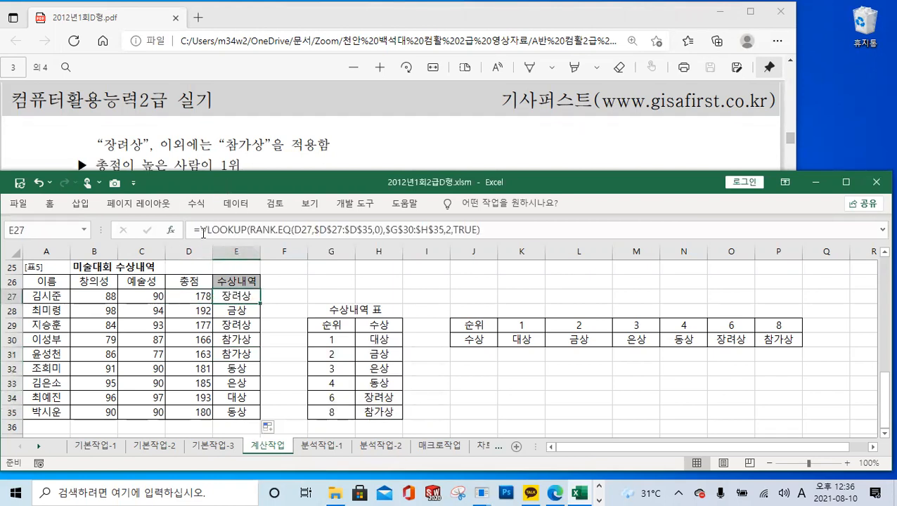
- Replace the whole E27 formula with a new RANK.EQ function that takes D27 as the number to rank
drag(195, 230, 493, 230)
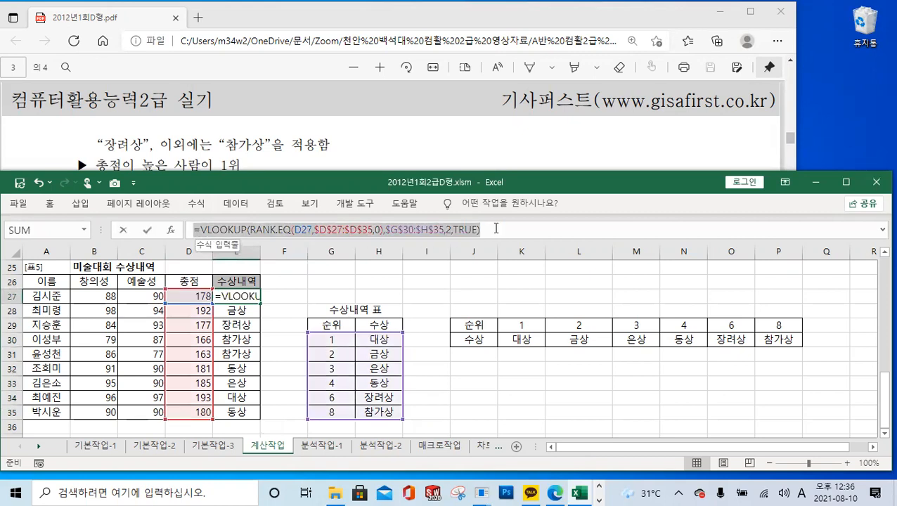
key(Delete)
text(=RANK)
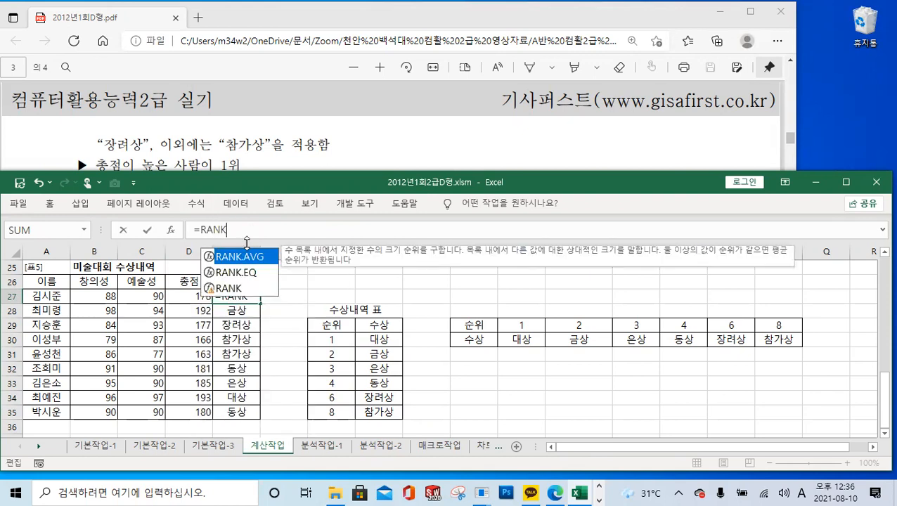
double_click(239, 273)
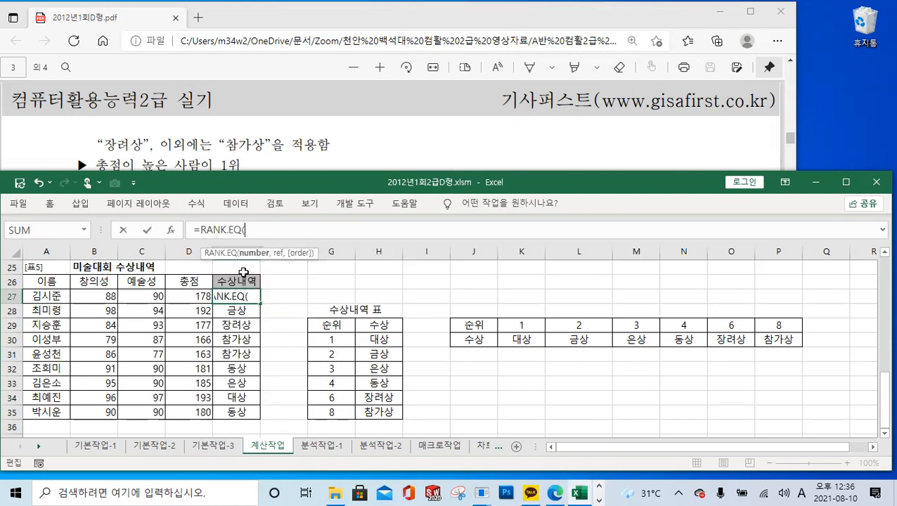
click(198, 297)
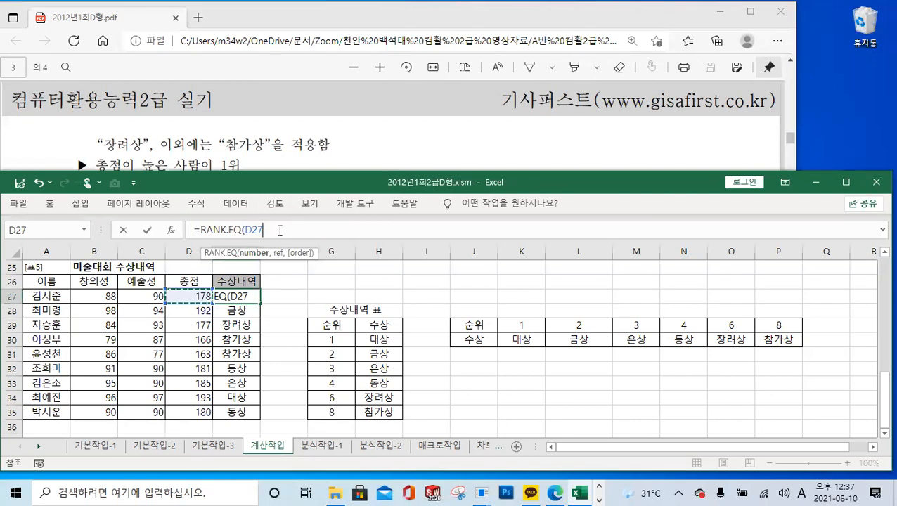
- Complete E27 as =RANK.EQ(D27,$D$27:$D$35,0) with descending order and fill the formula down to E35
text(,)
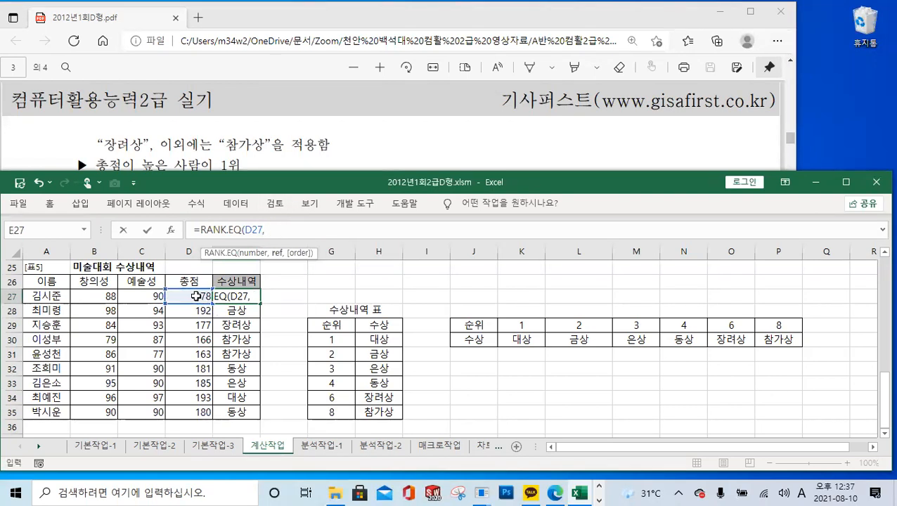
drag(195, 296, 193, 413)
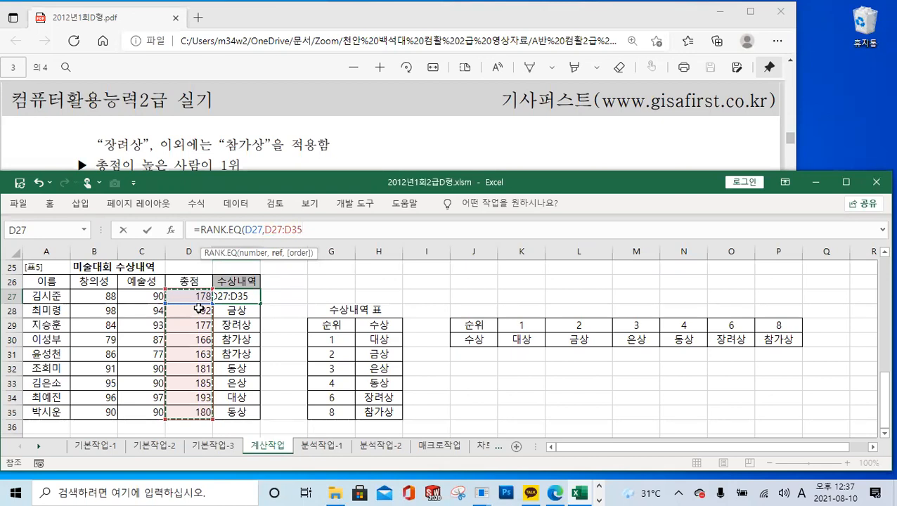
key(F4)
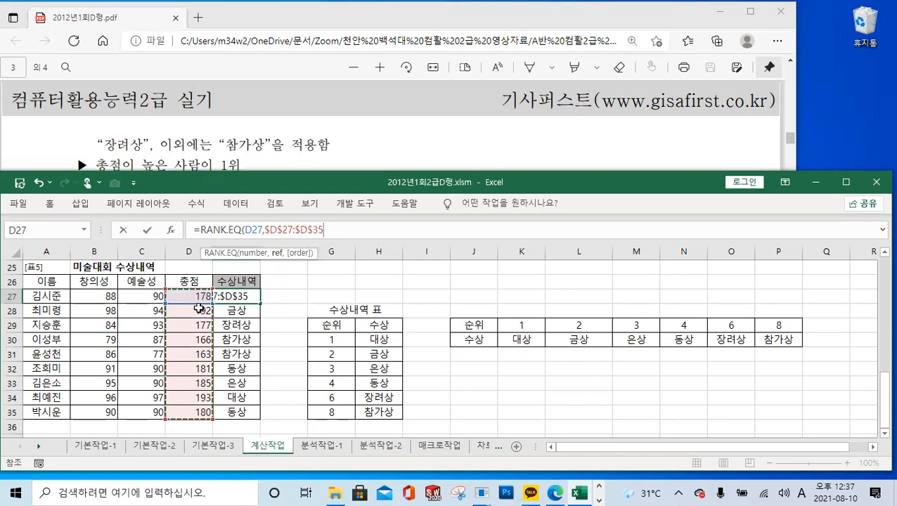
text(,)
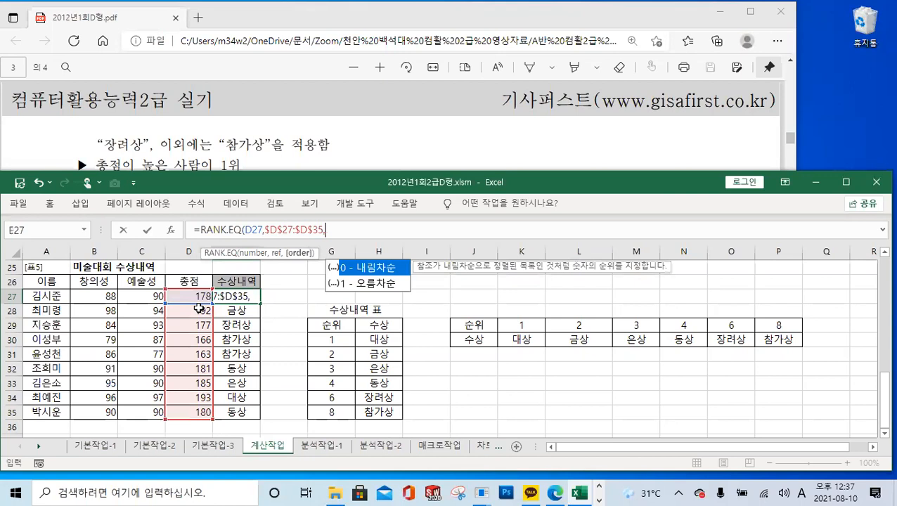
double_click(376, 268)
text())
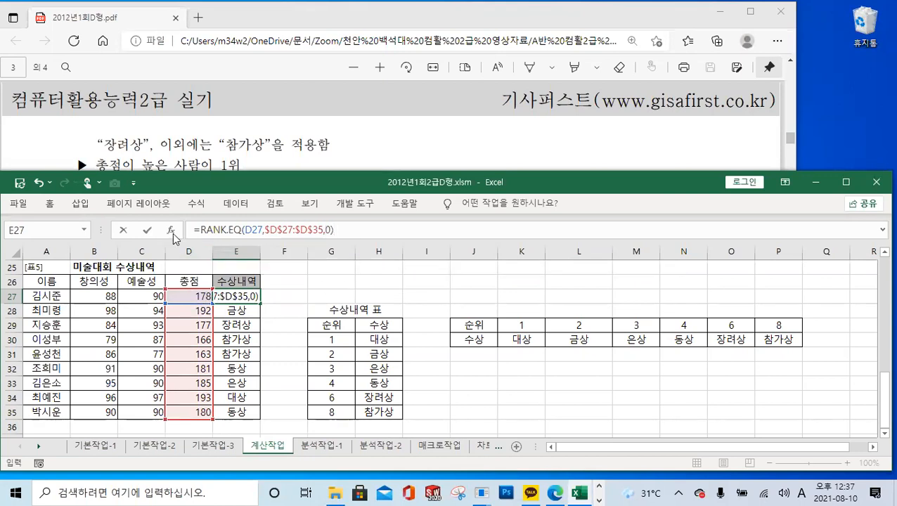
click(147, 230)
drag(260, 300, 256, 416)
- Wrap the RANK.EQ expression in E27 in a VLOOKUP function so the rank serves as the lookup value
click(237, 296)
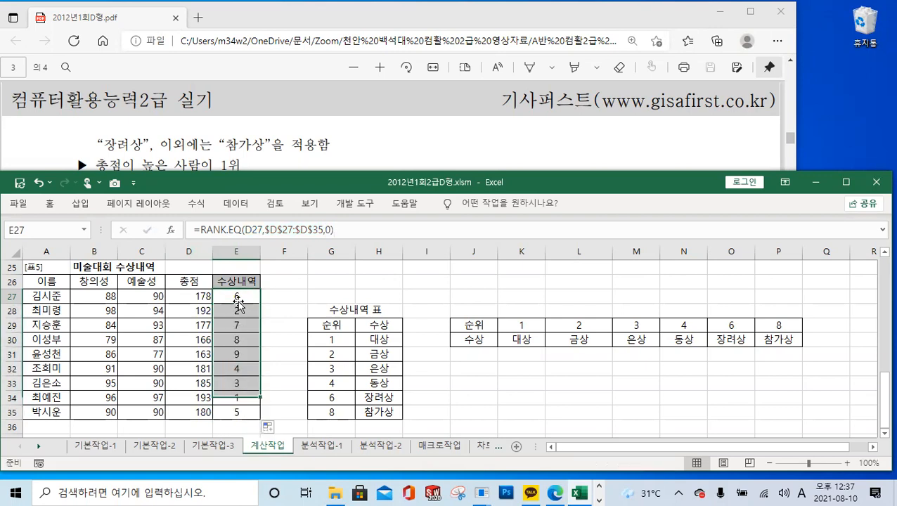
click(200, 230)
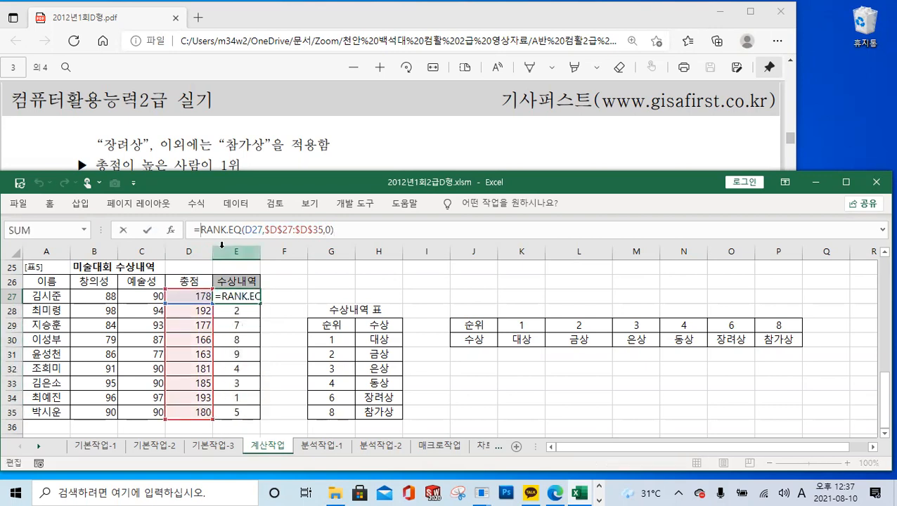
text(vl)
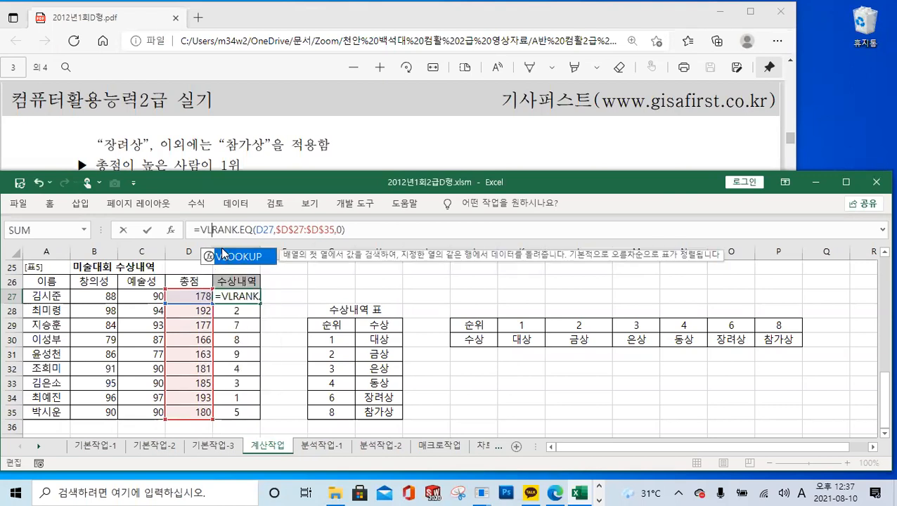
key(Tab)
drag(251, 229, 384, 230)
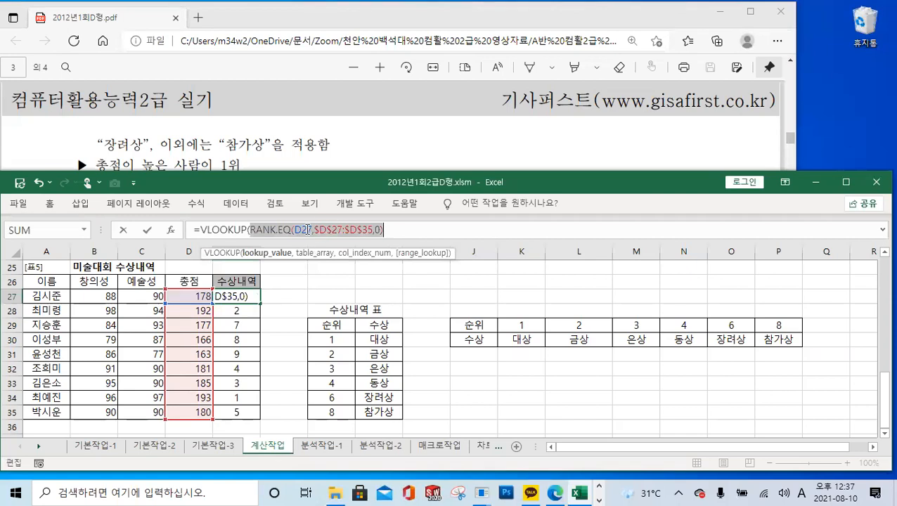
click(402, 230)
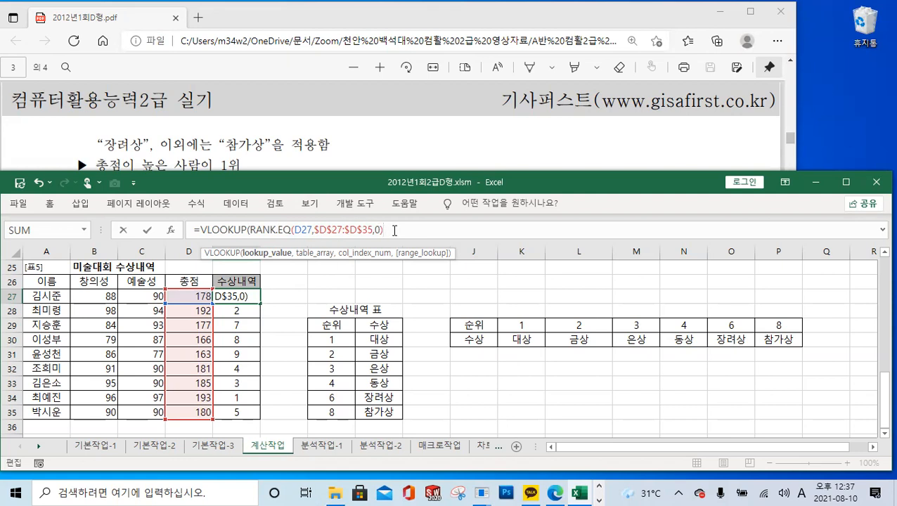
- Complete the E27 VLOOKUP with the table $G$30:$H$35, column 2 and exact match FALSE, and fill it down to E35
text(,)
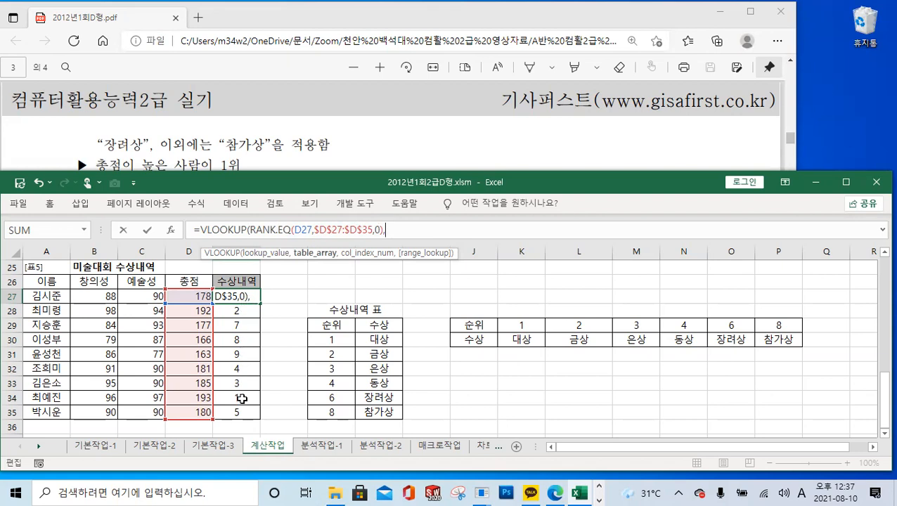
drag(340, 341, 370, 413)
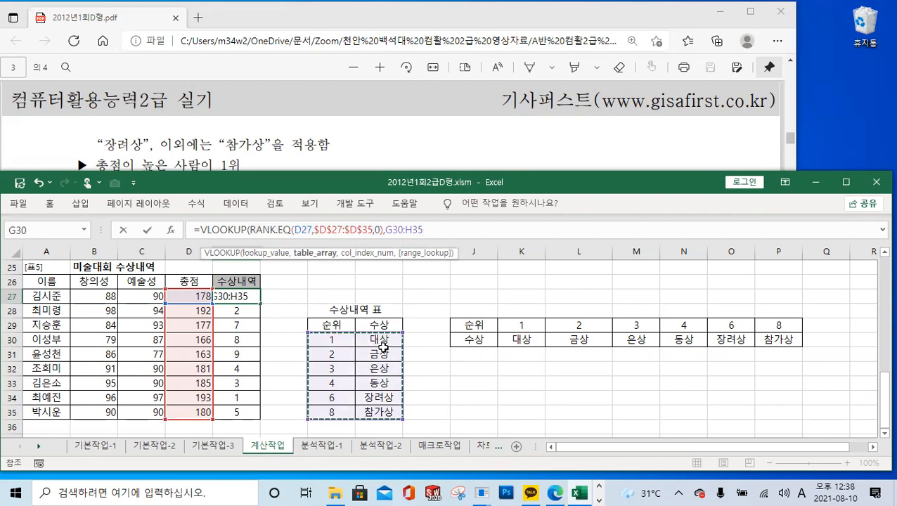
key(F4)
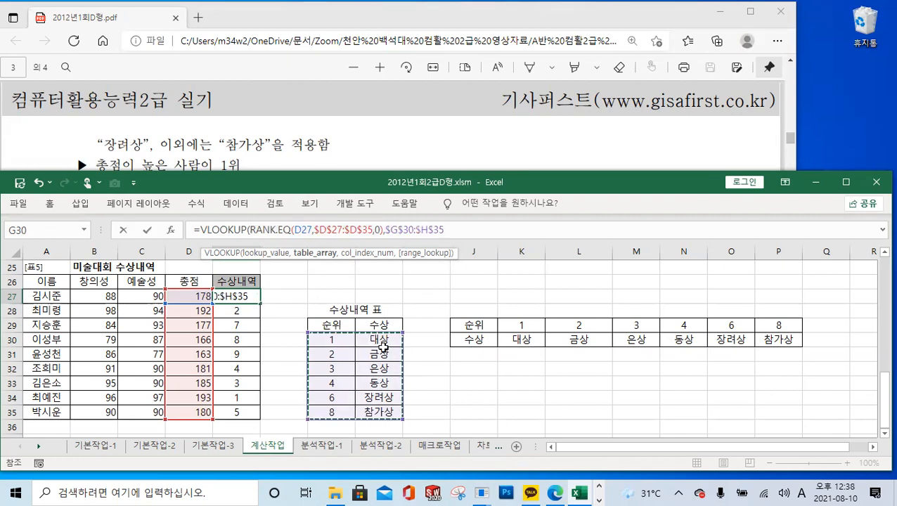
text(,2)
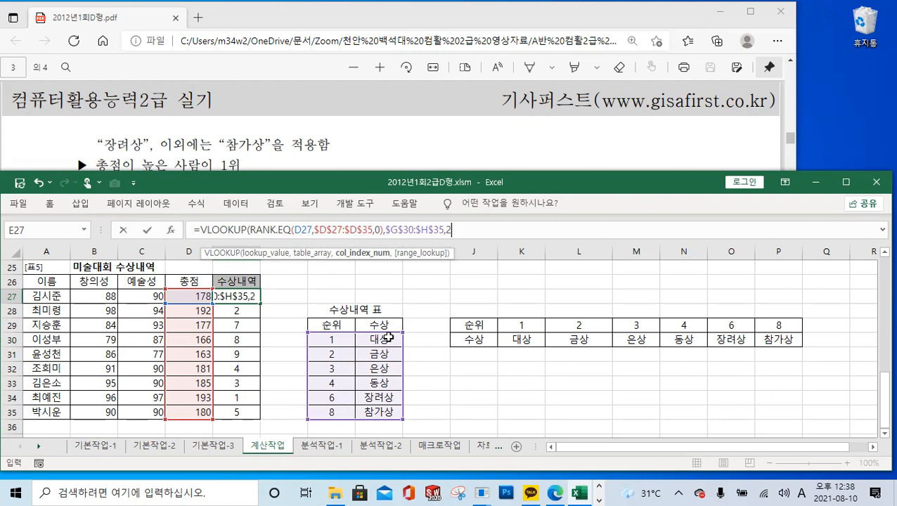
text(,)
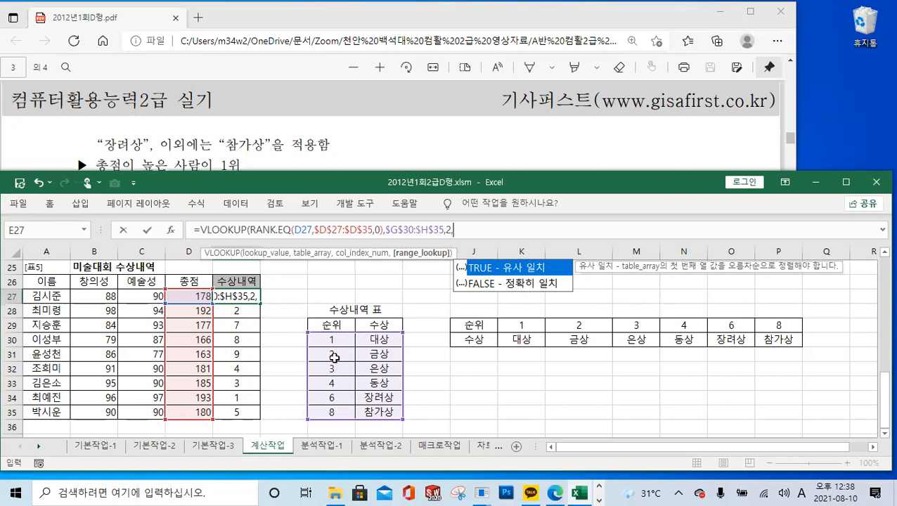
double_click(538, 284)
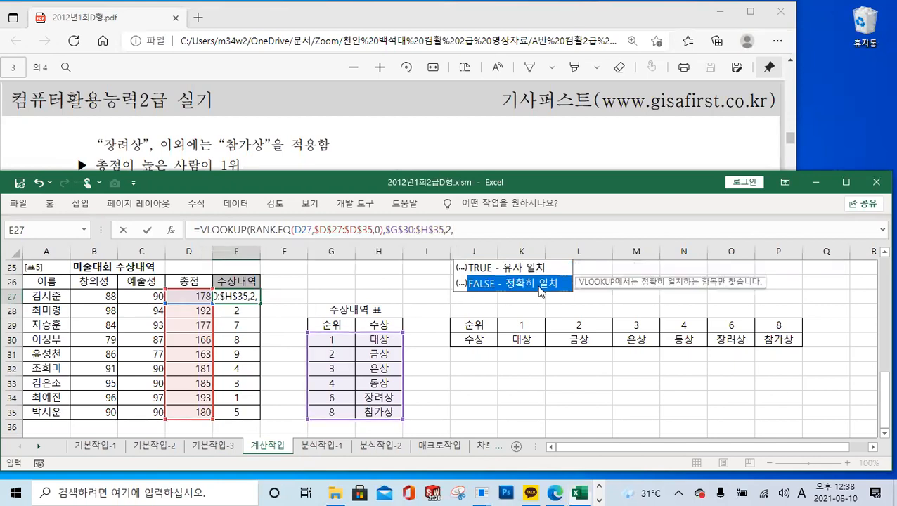
text())
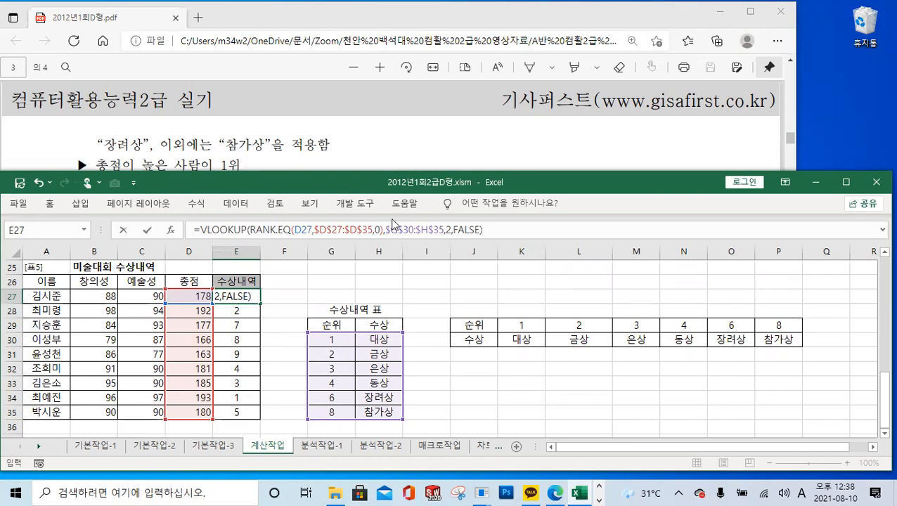
key(ctrl+2)
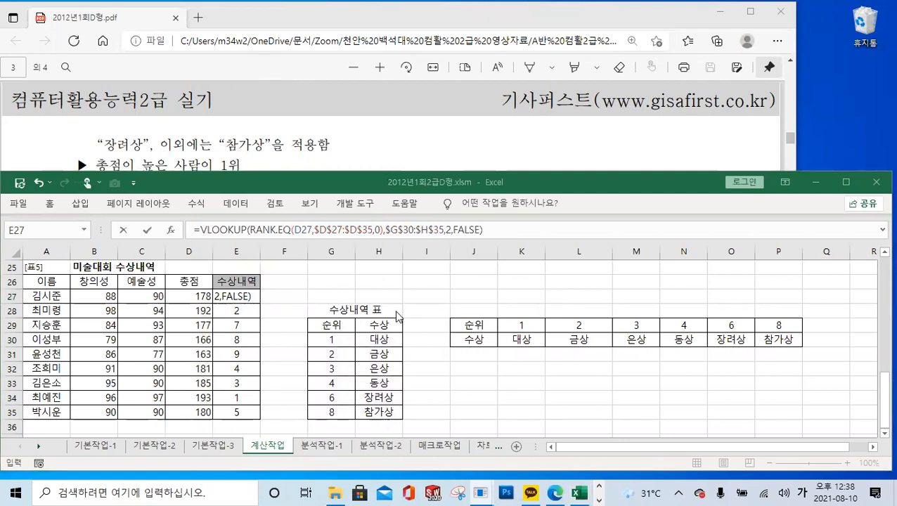
click(425, 282)
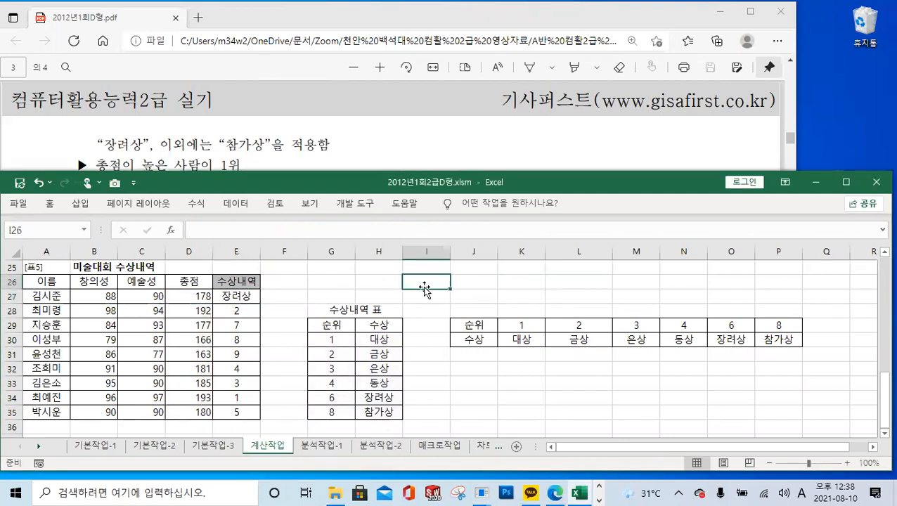
click(243, 298)
drag(259, 303, 250, 415)
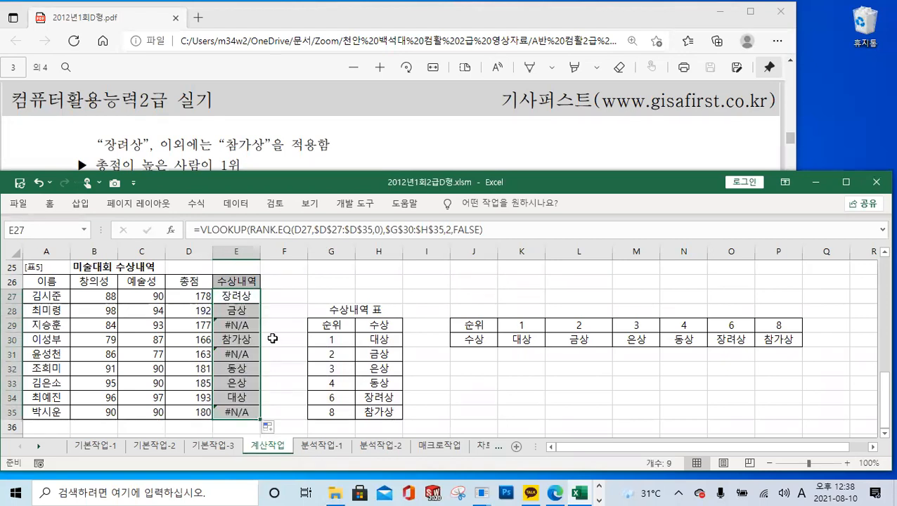
- Change the last argument of the E27 VLOOKUP formula to TRUE for an approximate match
click(245, 293)
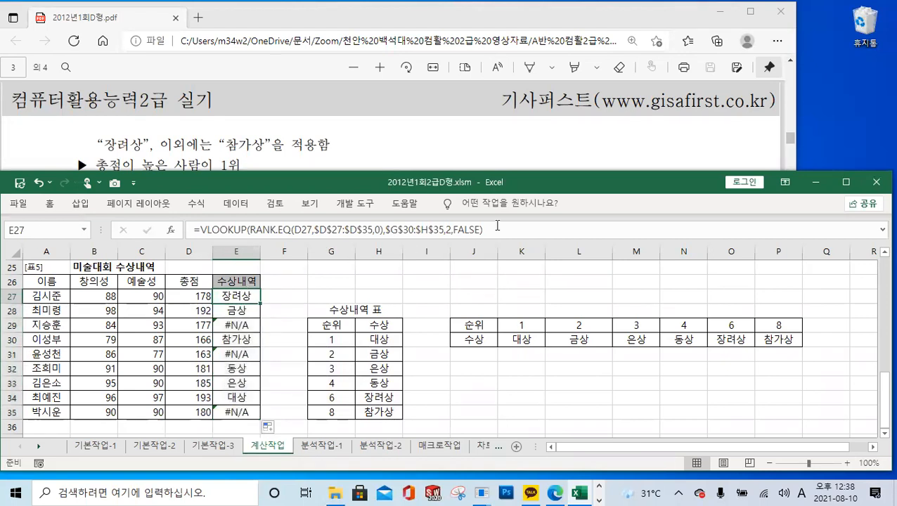
click(294, 232)
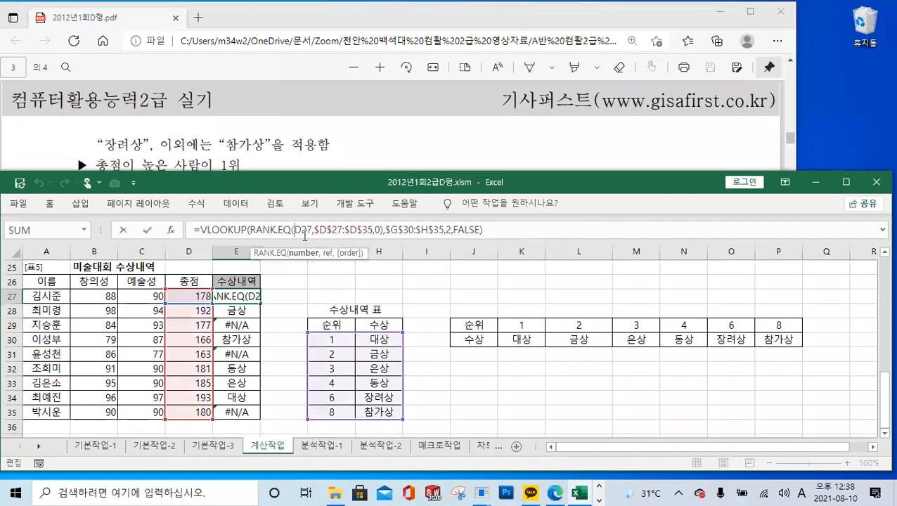
click(360, 229)
click(396, 230)
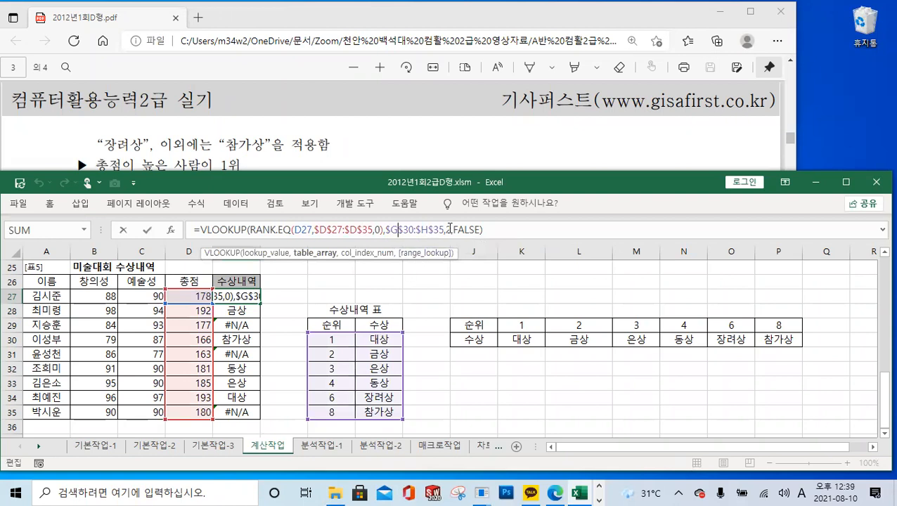
drag(452, 229, 479, 230)
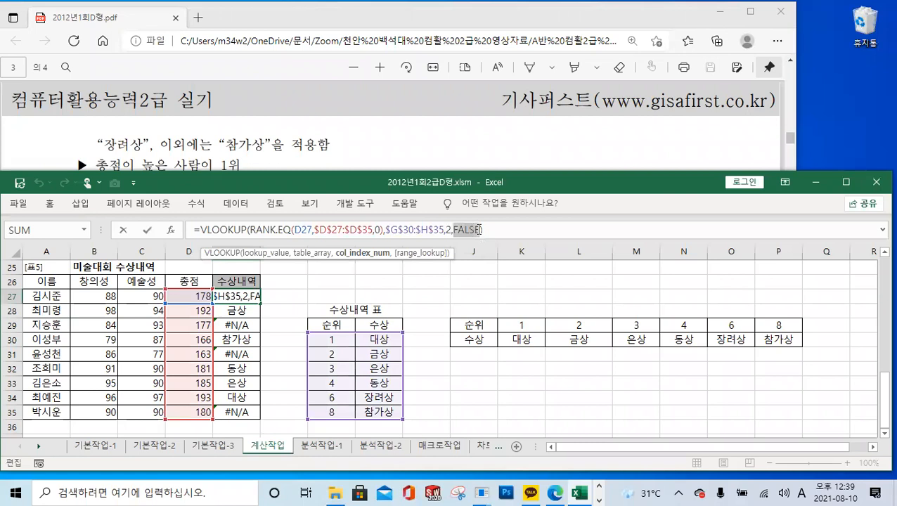
key(Delete)
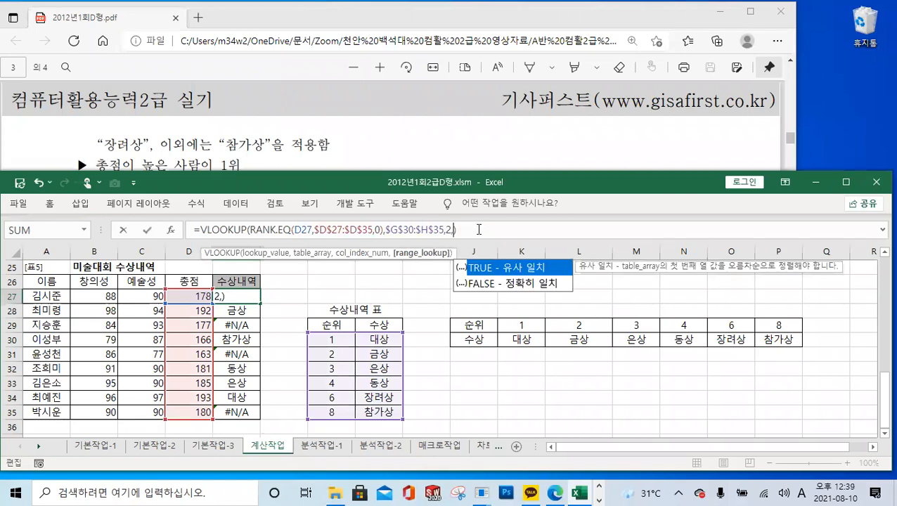
double_click(538, 268)
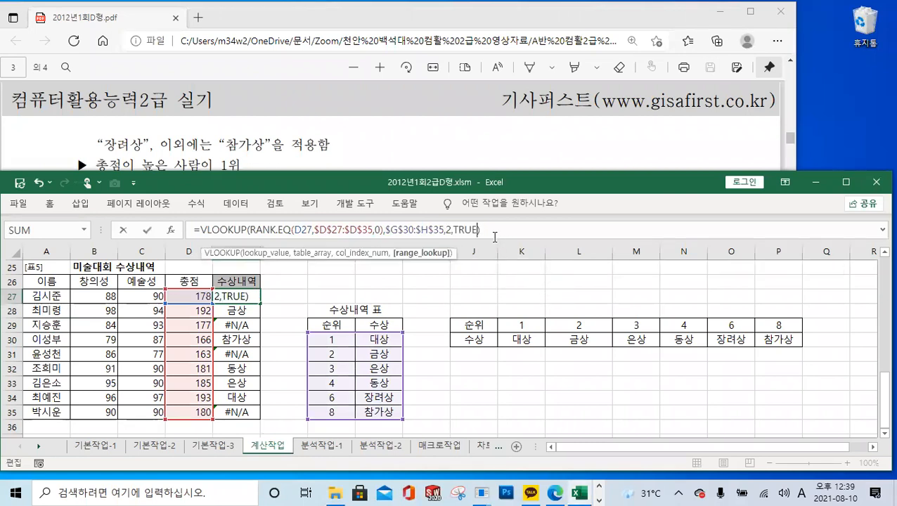
click(146, 230)
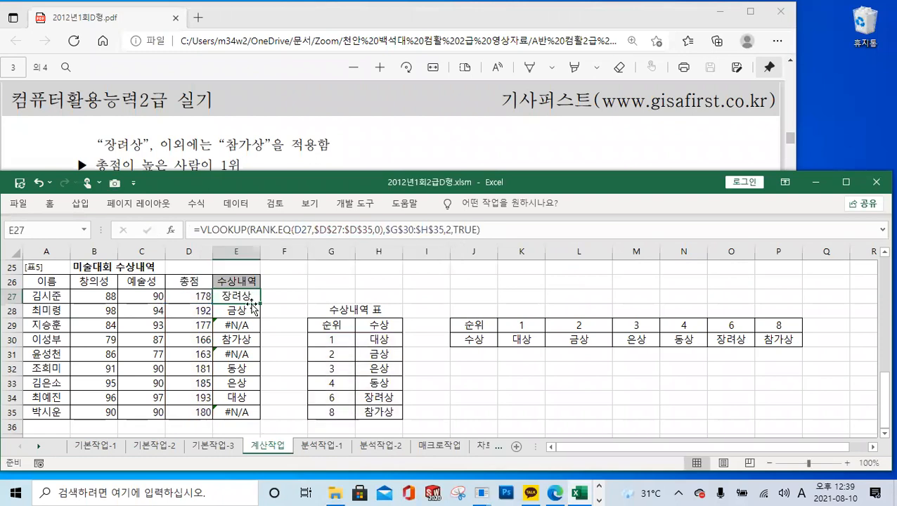
- Fill the approximate-match VLOOKUP formula from E27 down through E35
drag(260, 302, 259, 419)
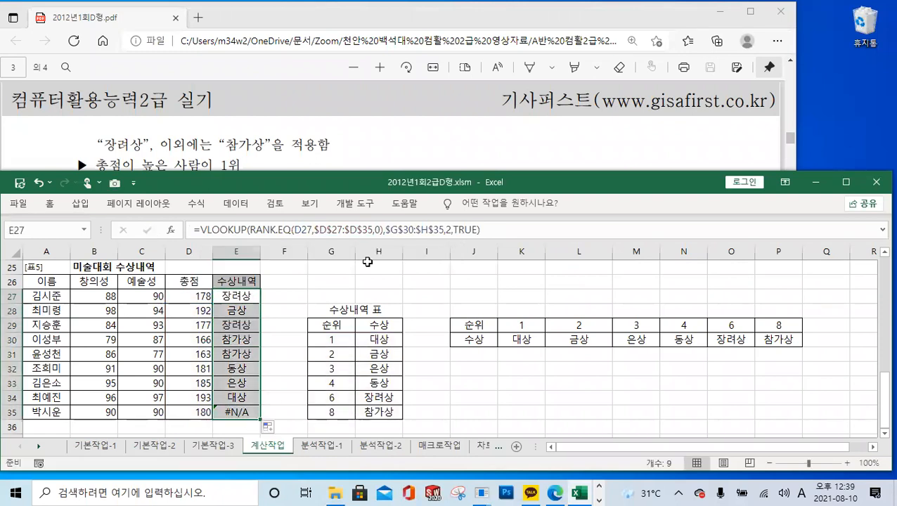
click(456, 67)
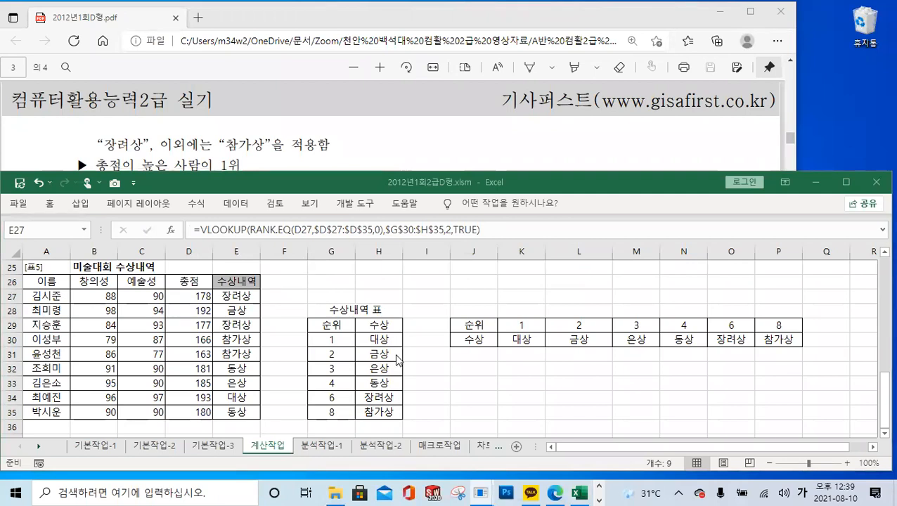
double_click(261, 303)
click(286, 299)
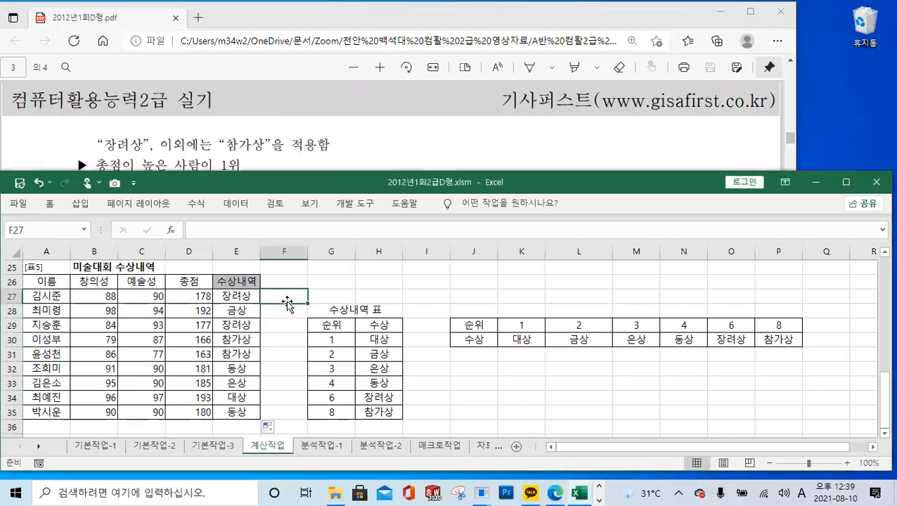
click(393, 285)
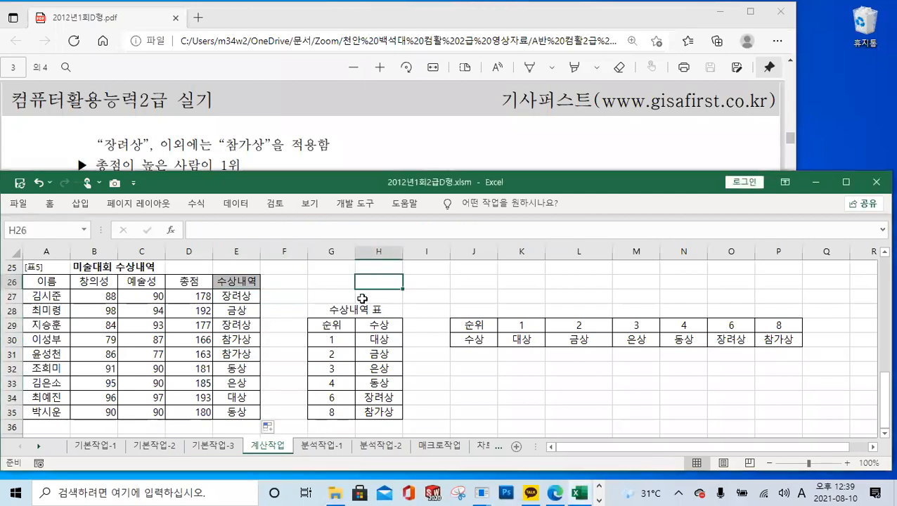
click(284, 334)
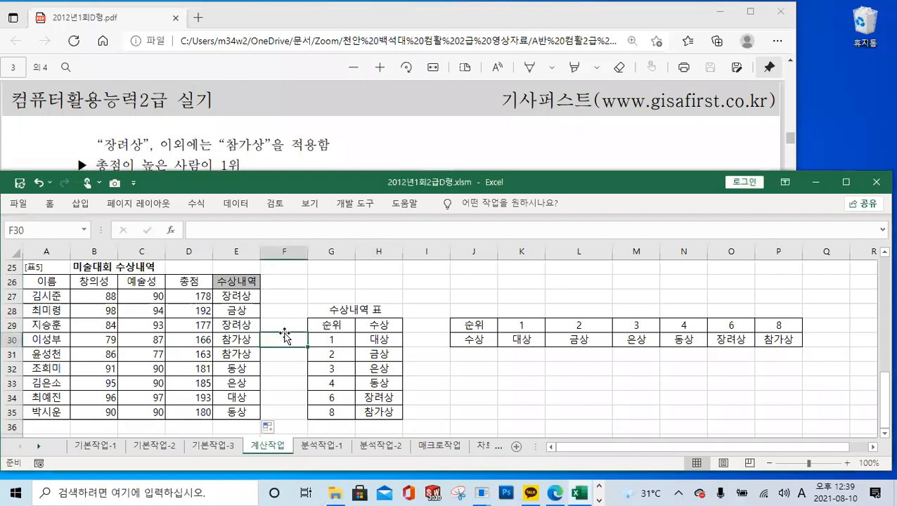
scroll(284, 332, down, 1)
scroll(284, 333, down, 1)
scroll(284, 333, up, 6)
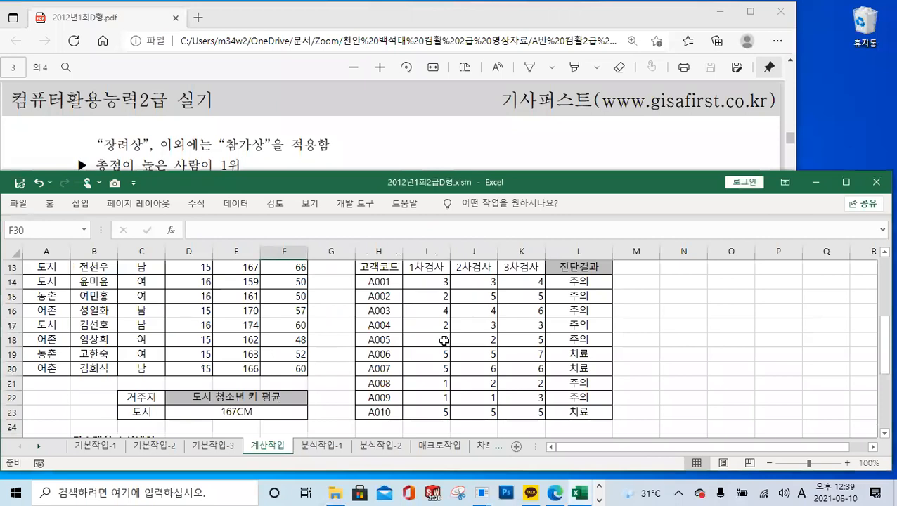
click(348, 344)
click(334, 322)
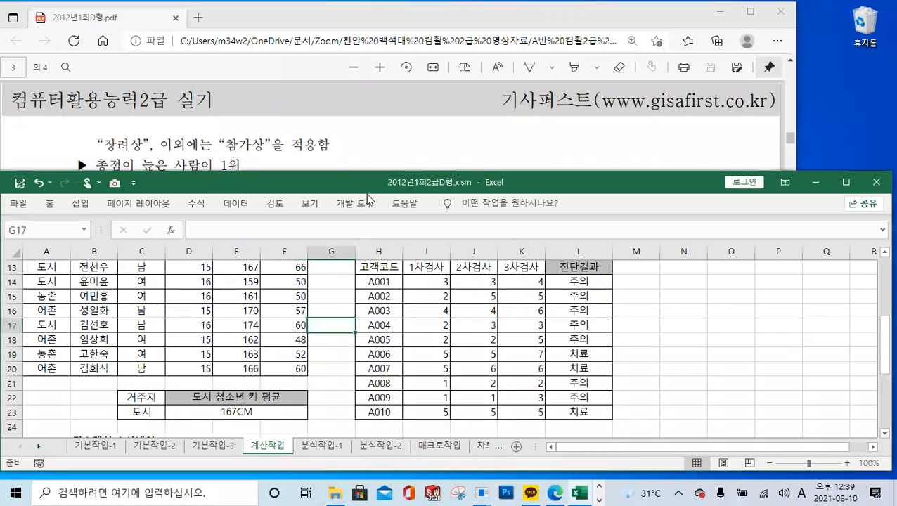
- Shrink the exam PDF window slightly in height and width, and return to the 계산작업 sheet
click(359, 144)
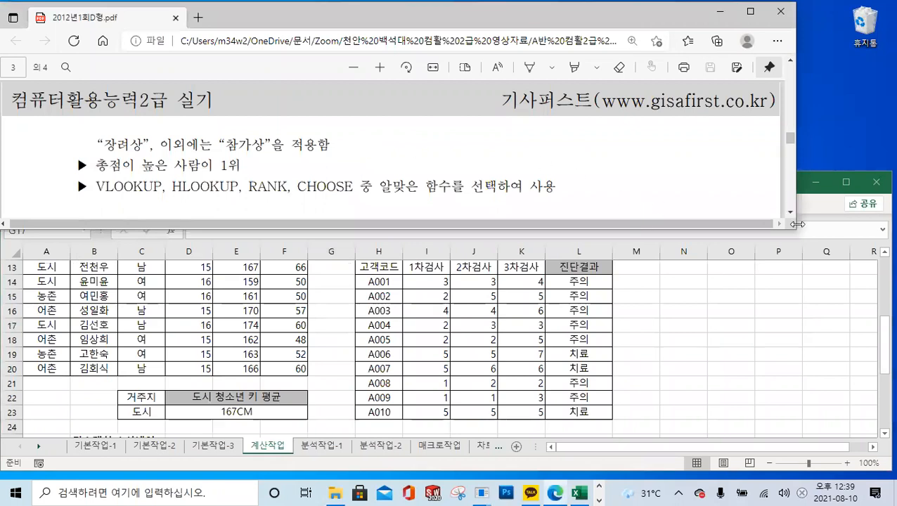
drag(795, 230, 790, 189)
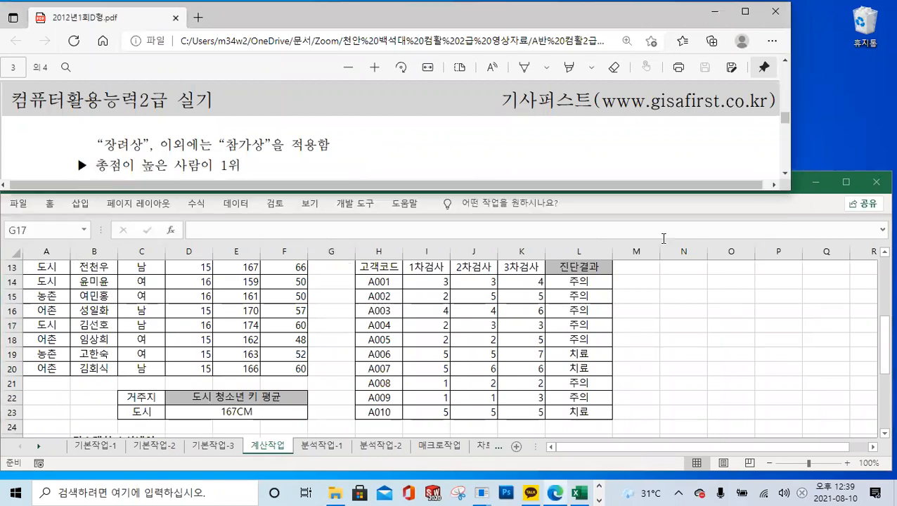
click(483, 323)
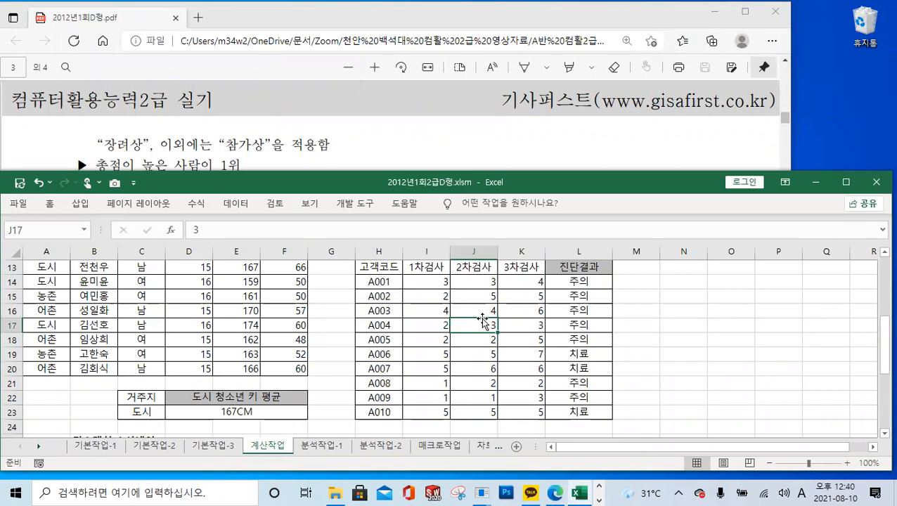
click(408, 324)
click(384, 316)
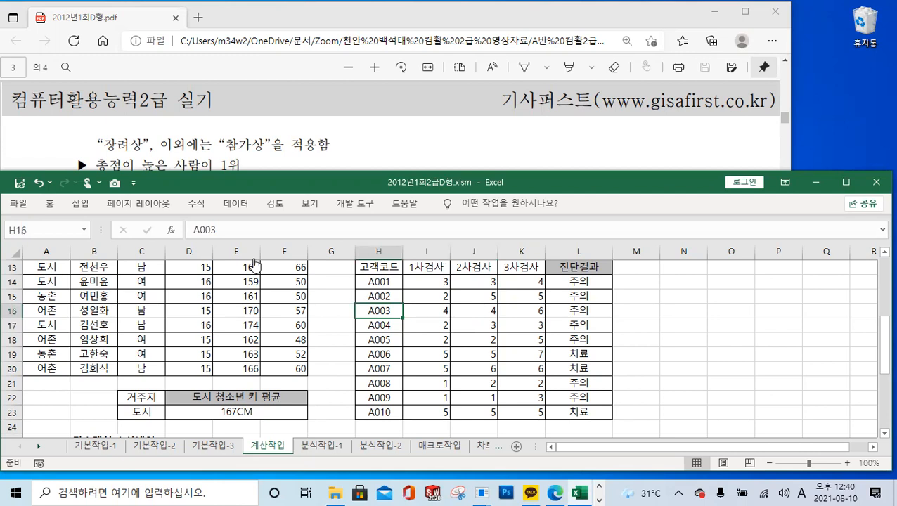
click(254, 260)
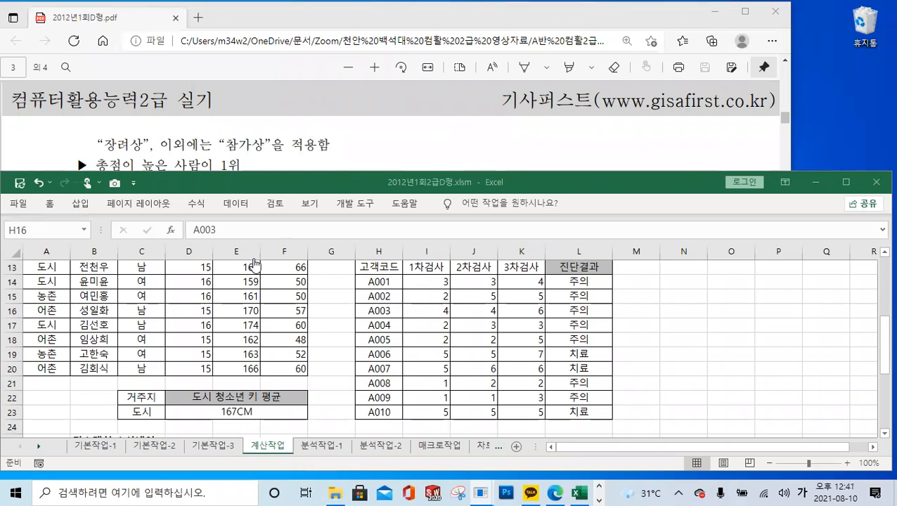
click(462, 309)
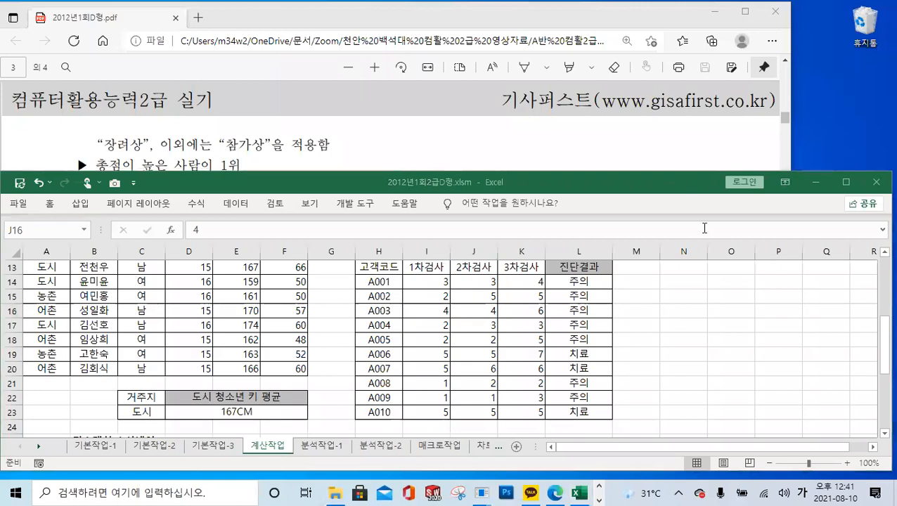
- Close the workbook 2012년1회2급D형.xlsm without saving its changes, and close the exam document 2012년1회D형.pdf
click(876, 182)
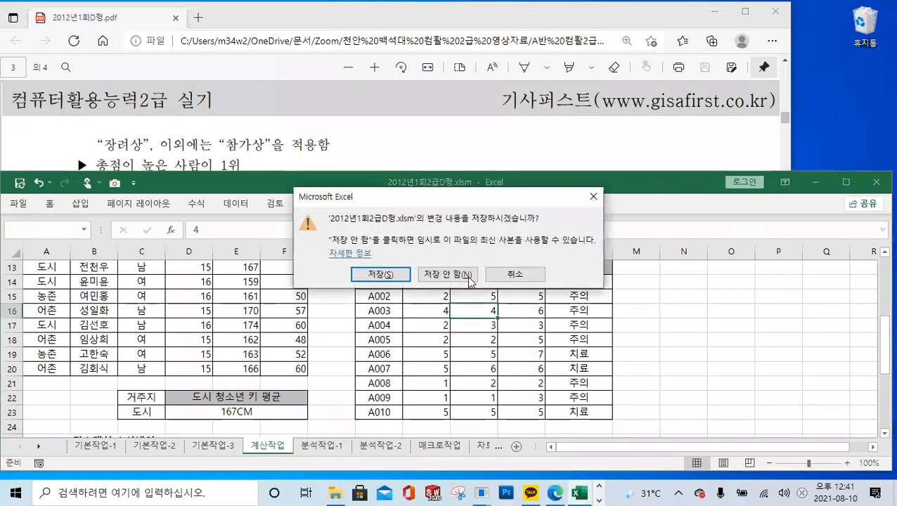
click(458, 275)
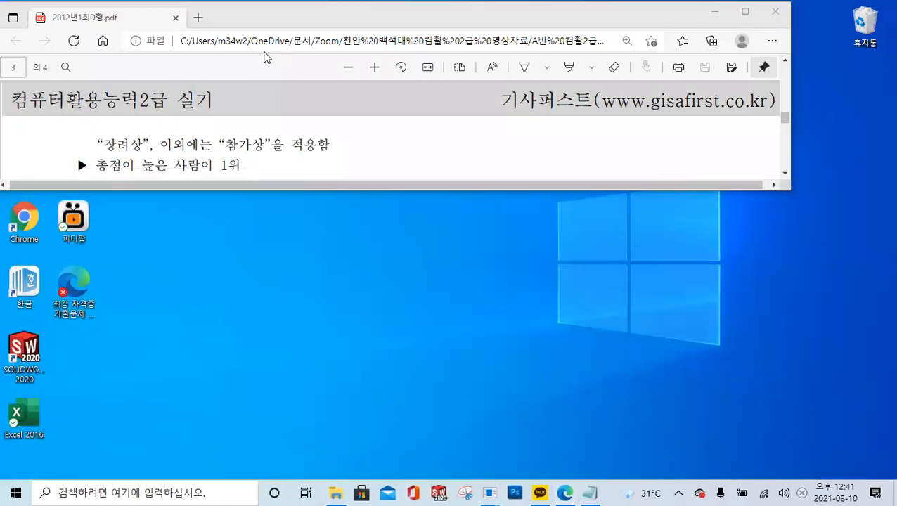
click(285, 27)
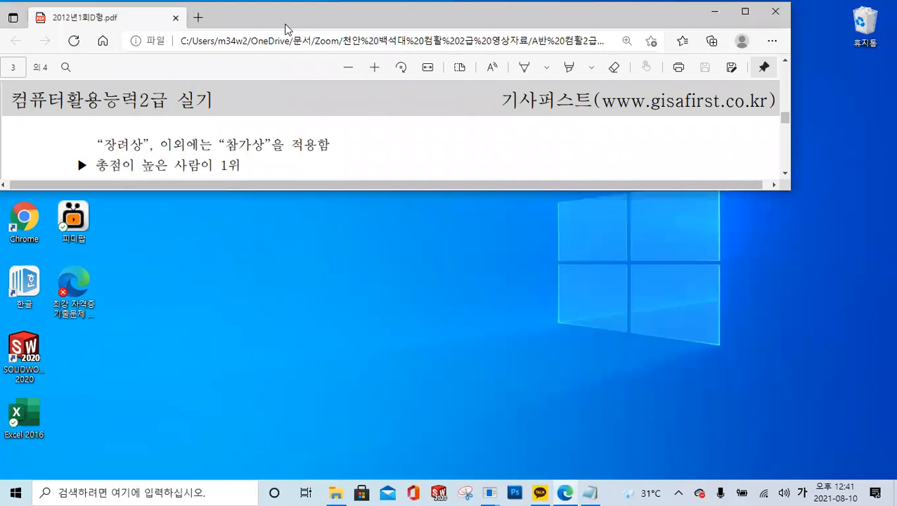
drag(285, 27, 376, 54)
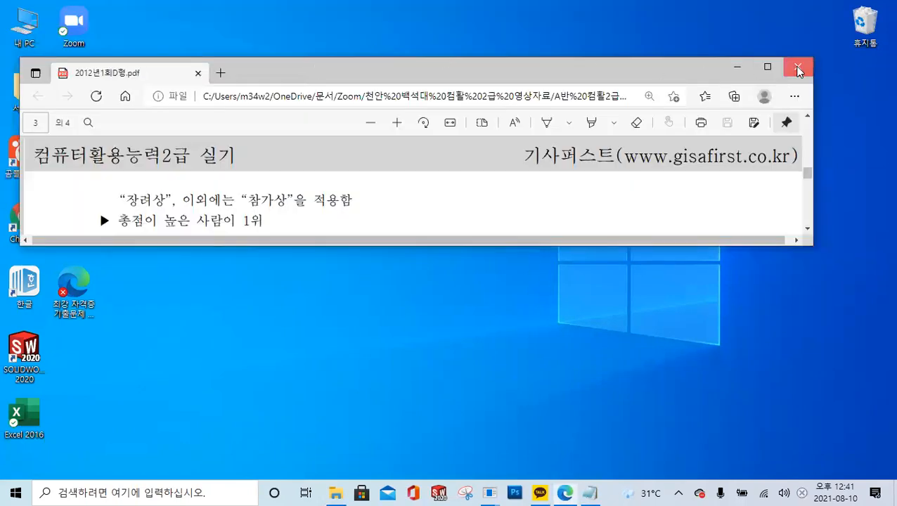
click(798, 69)
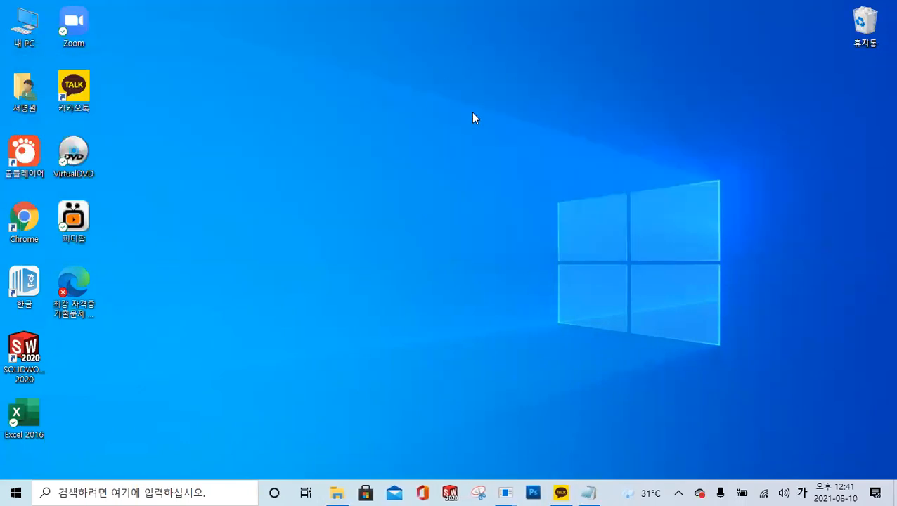
double_click(84, 302)
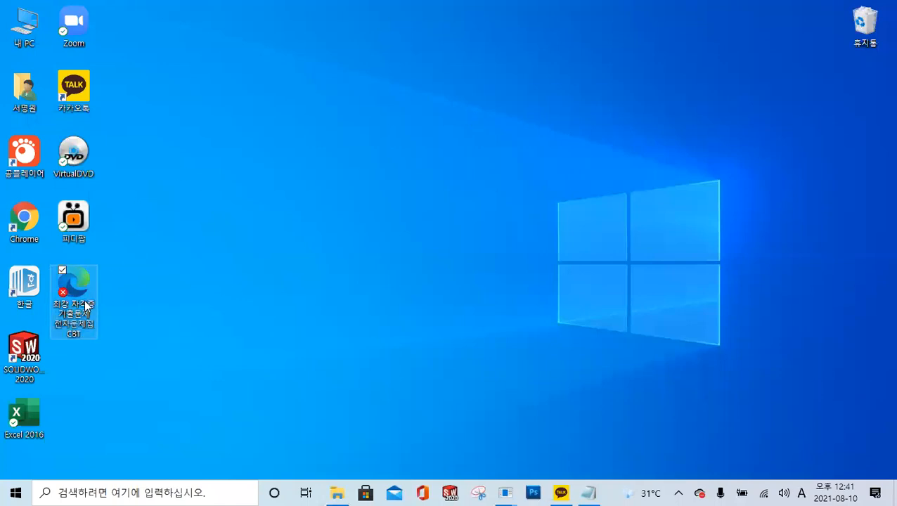
key(ctrl)
key(ctrl)
key(ctrl)
key(ctrl)
key(ctrl)
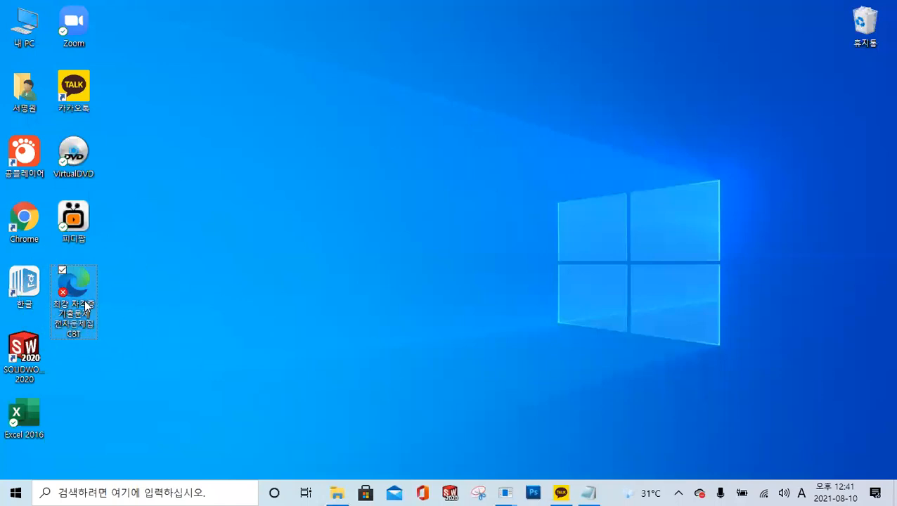
click(197, 257)
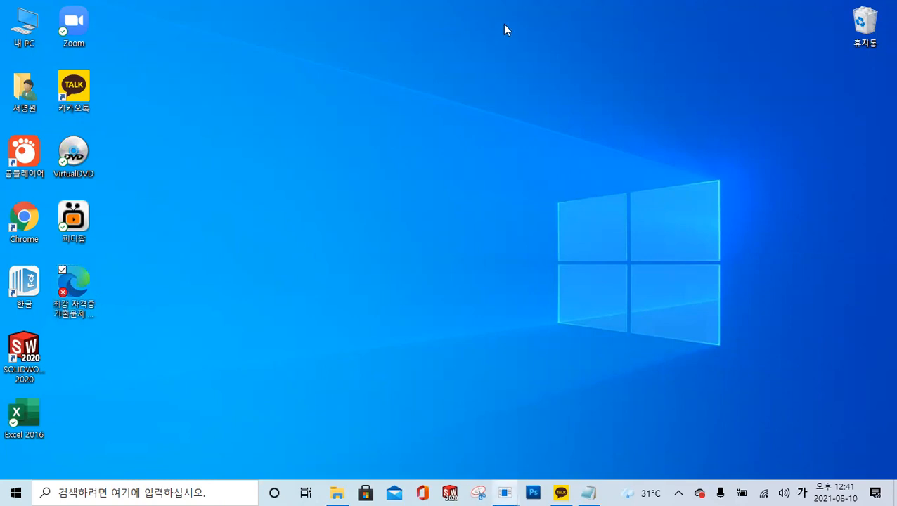